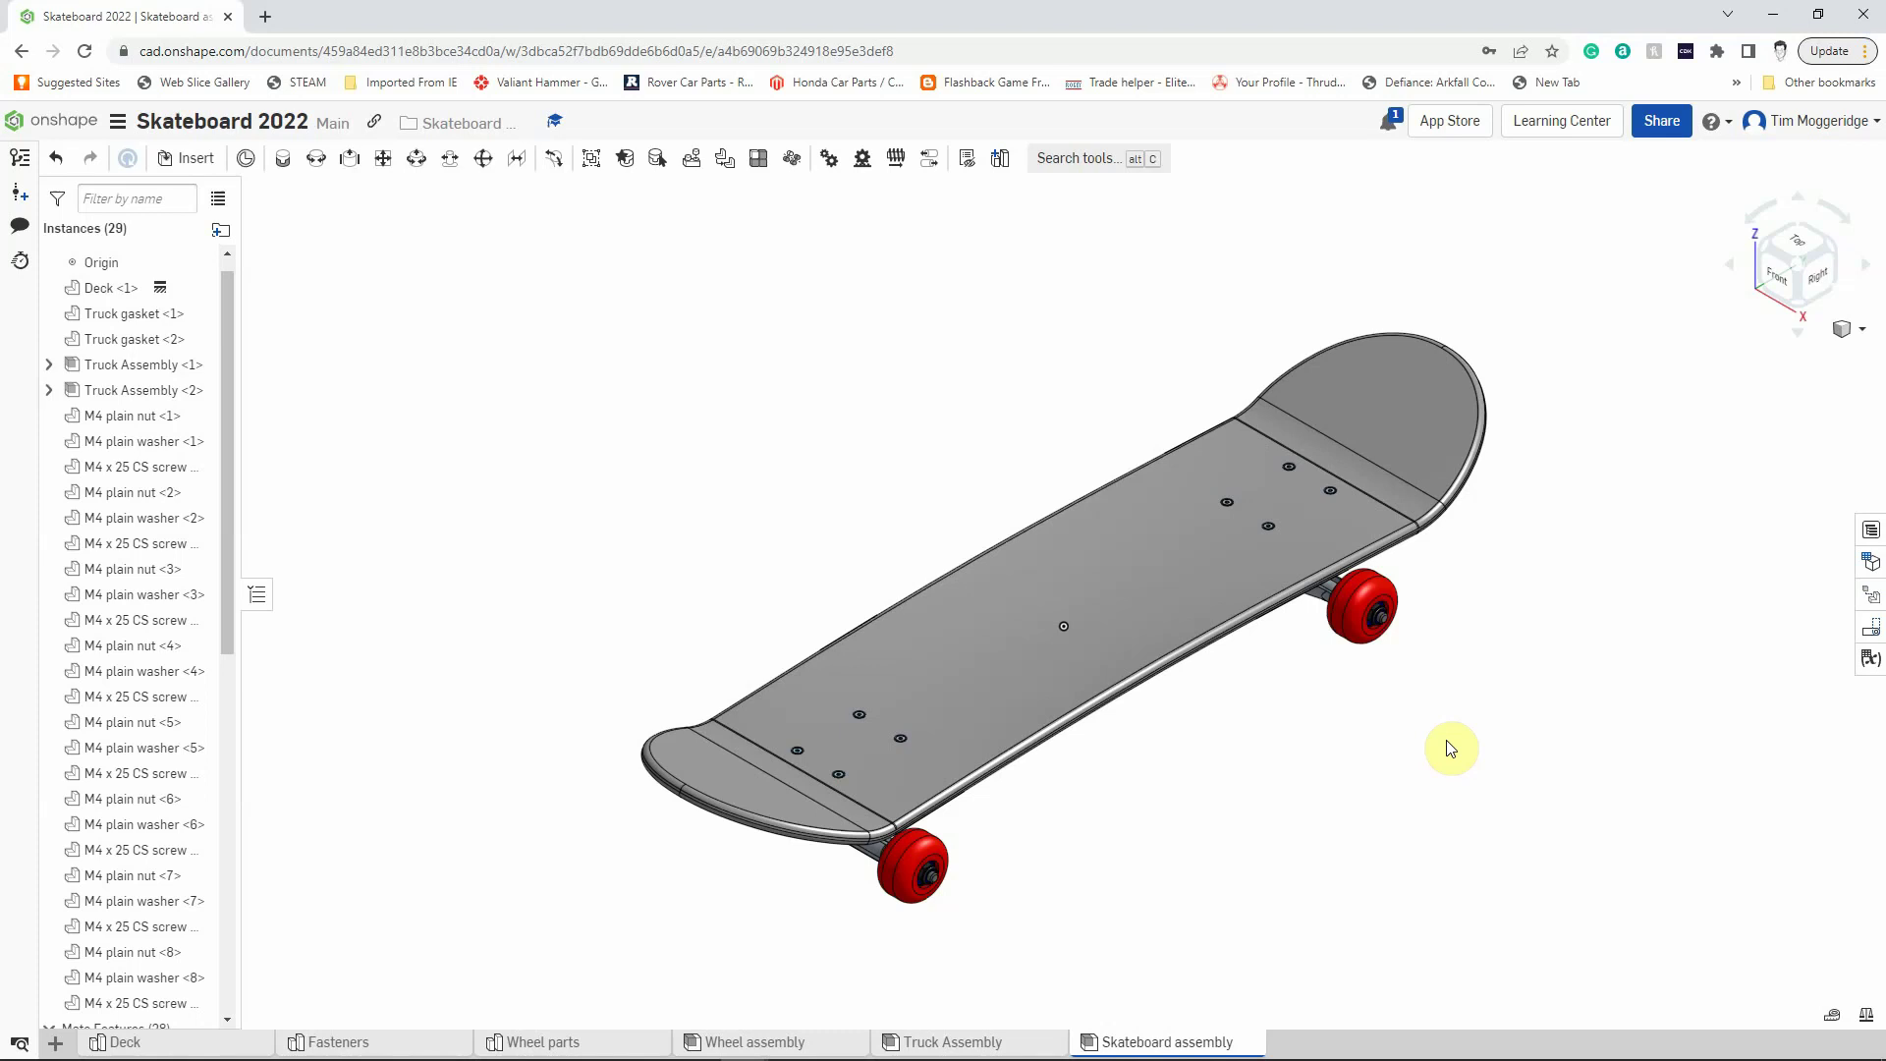
# Step: Create a new exploded view of the skateboard assembly, with the exploded views list narrowed to give the model more room
pyautogui.click(1872, 597)
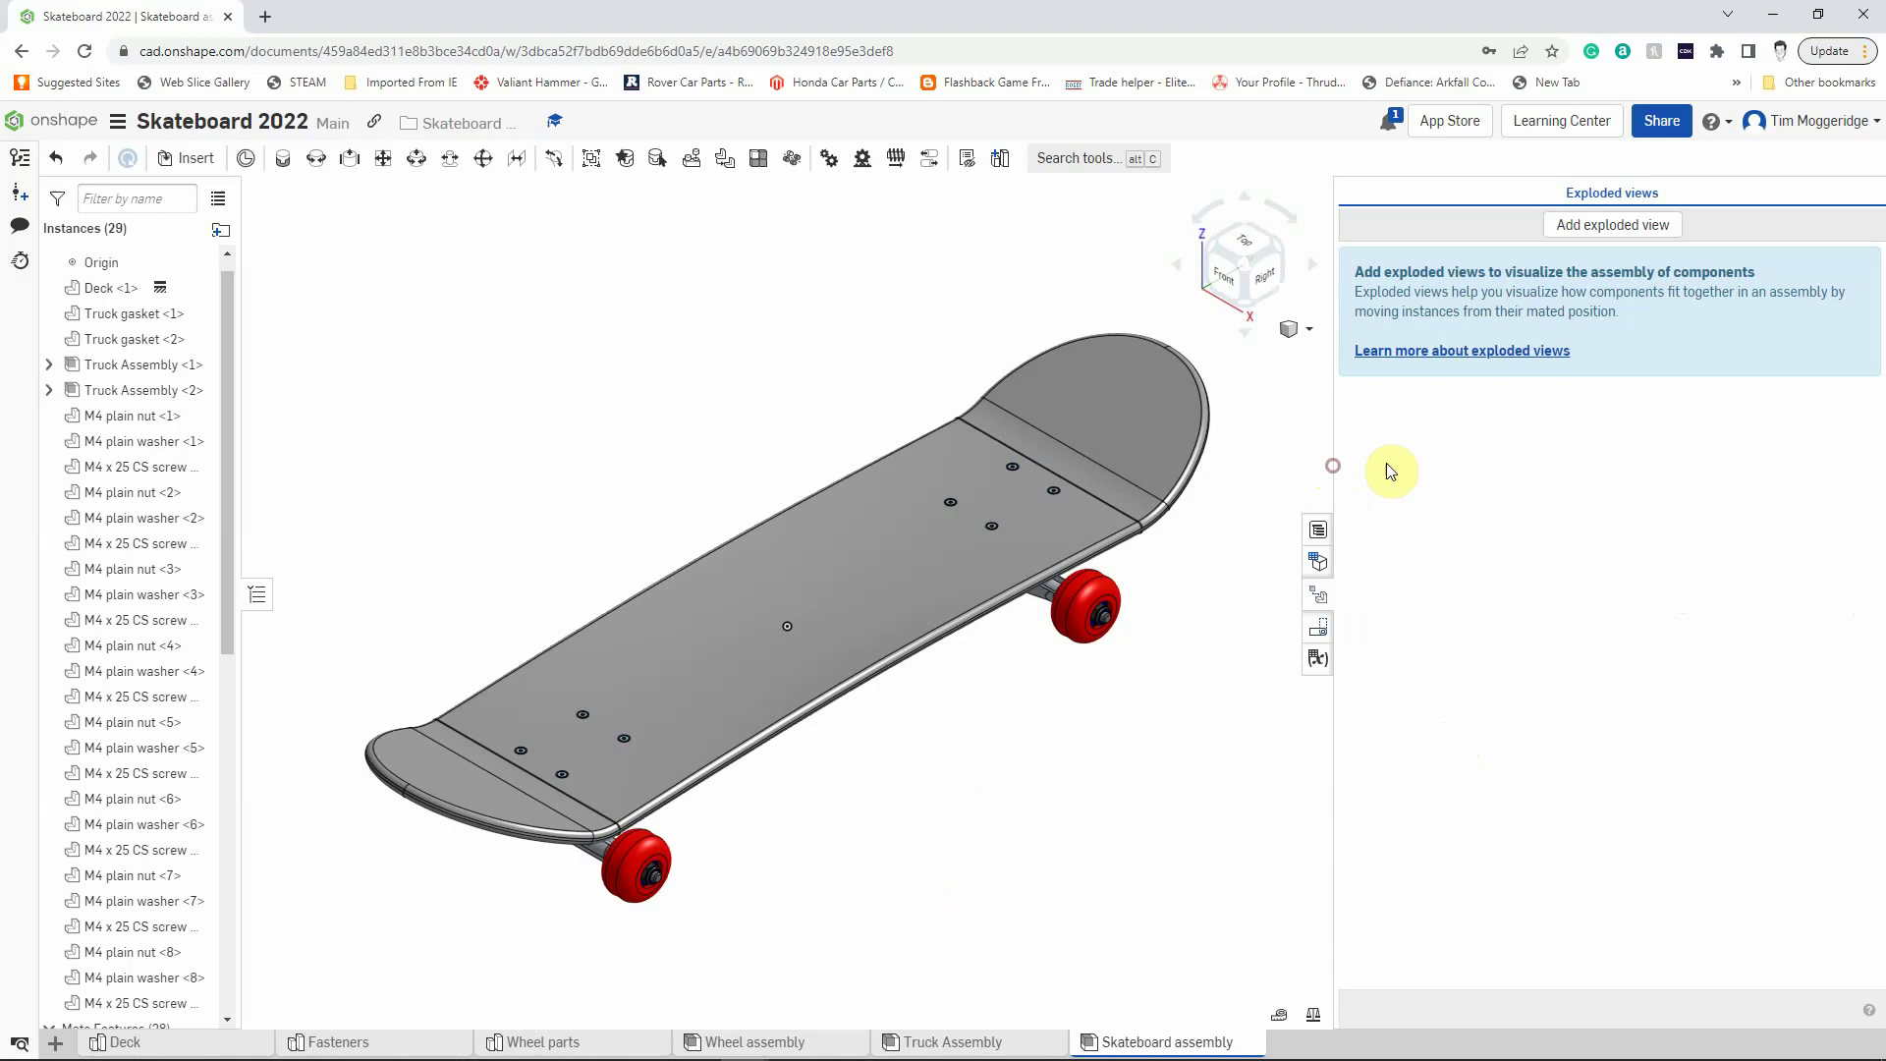
pyautogui.moveTo(1338, 462); pyautogui.dragTo(1575, 455)
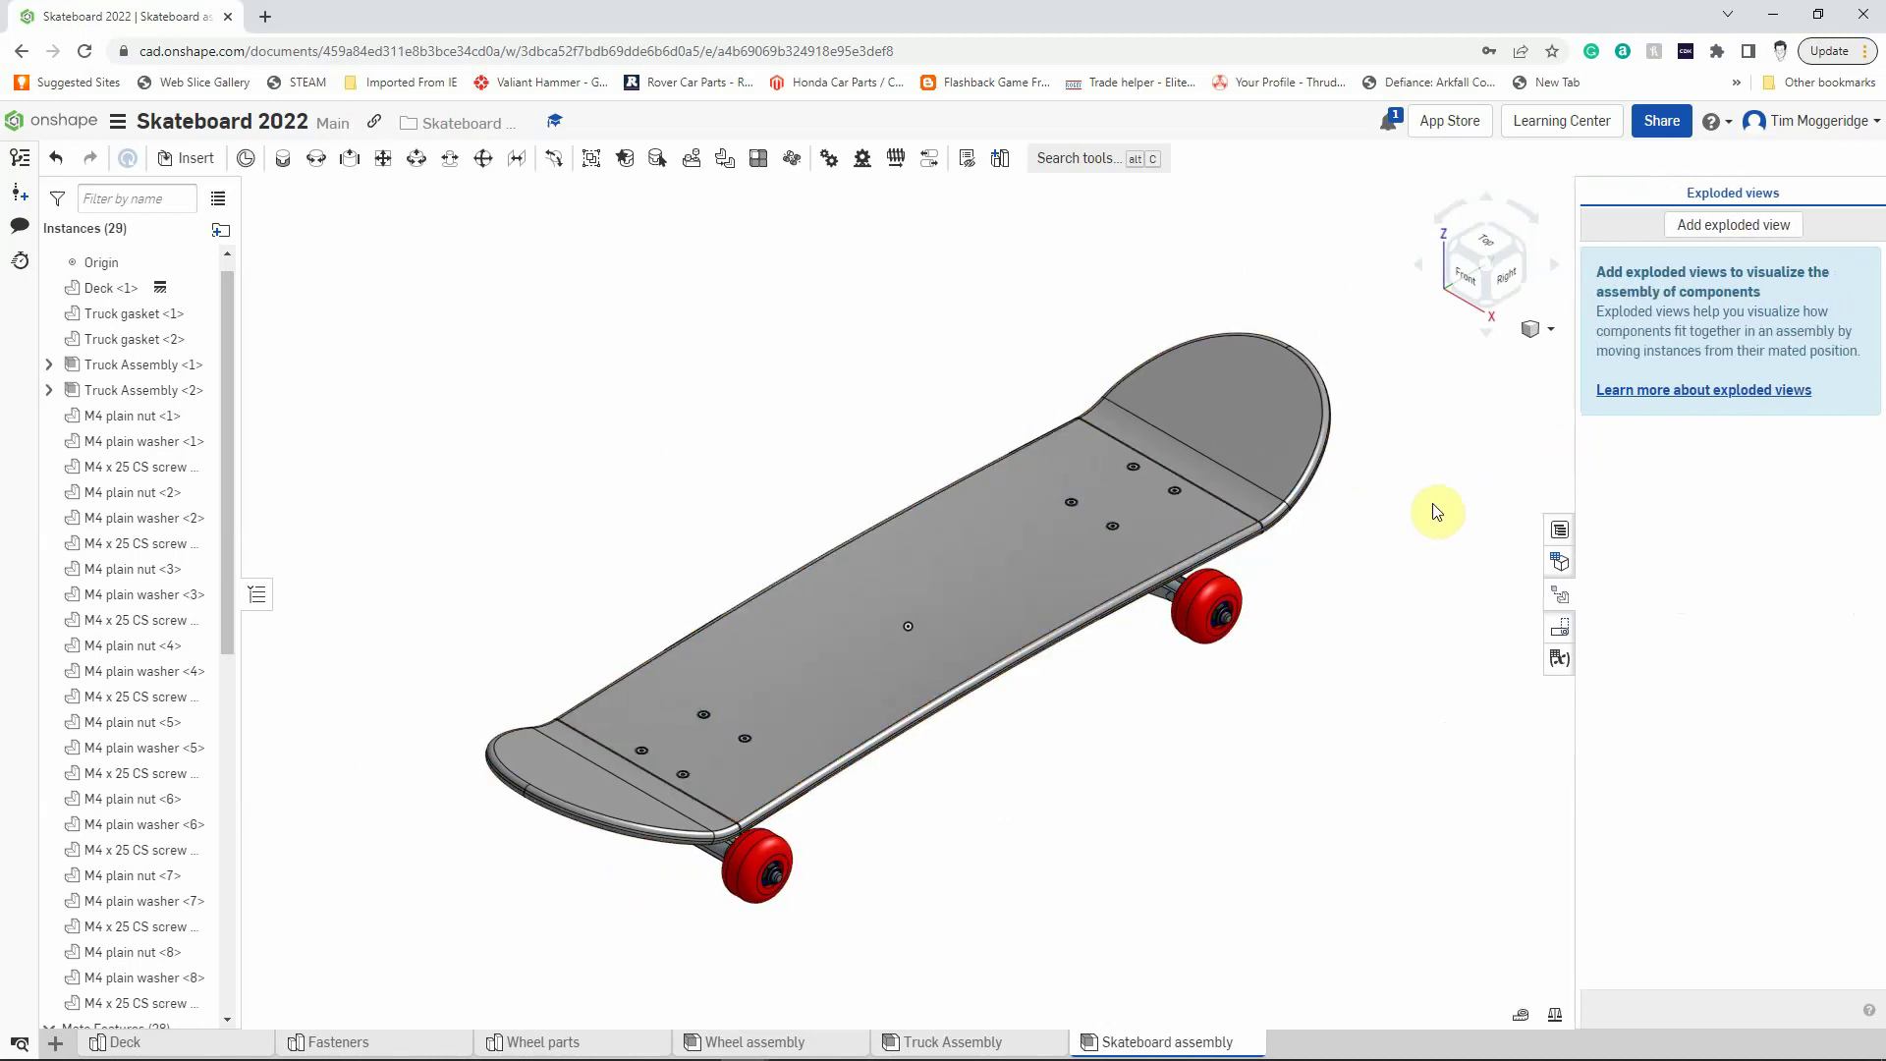
pyautogui.click(1725, 228)
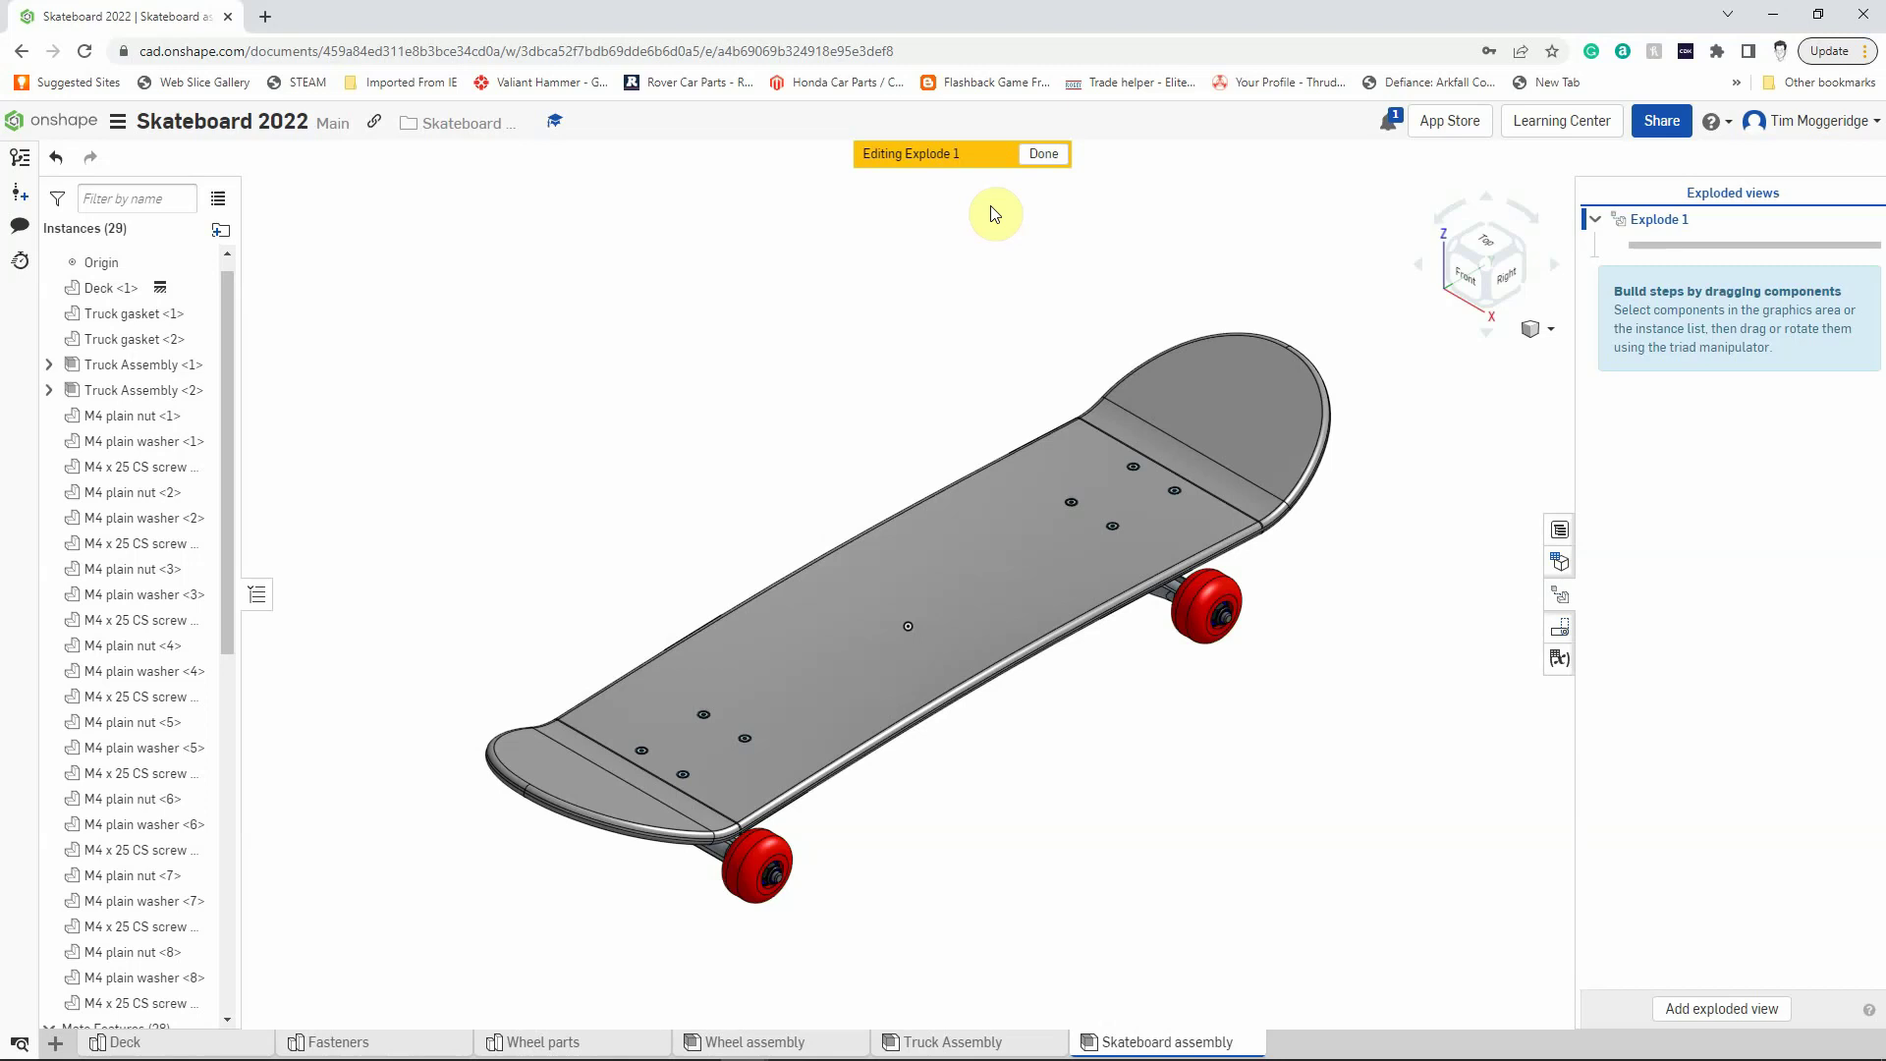
# Step: Explode M4 x 25 CS screws <5> to <8> about 201 mm straight up above the deck, with explode lines
pyautogui.click(1133, 464)
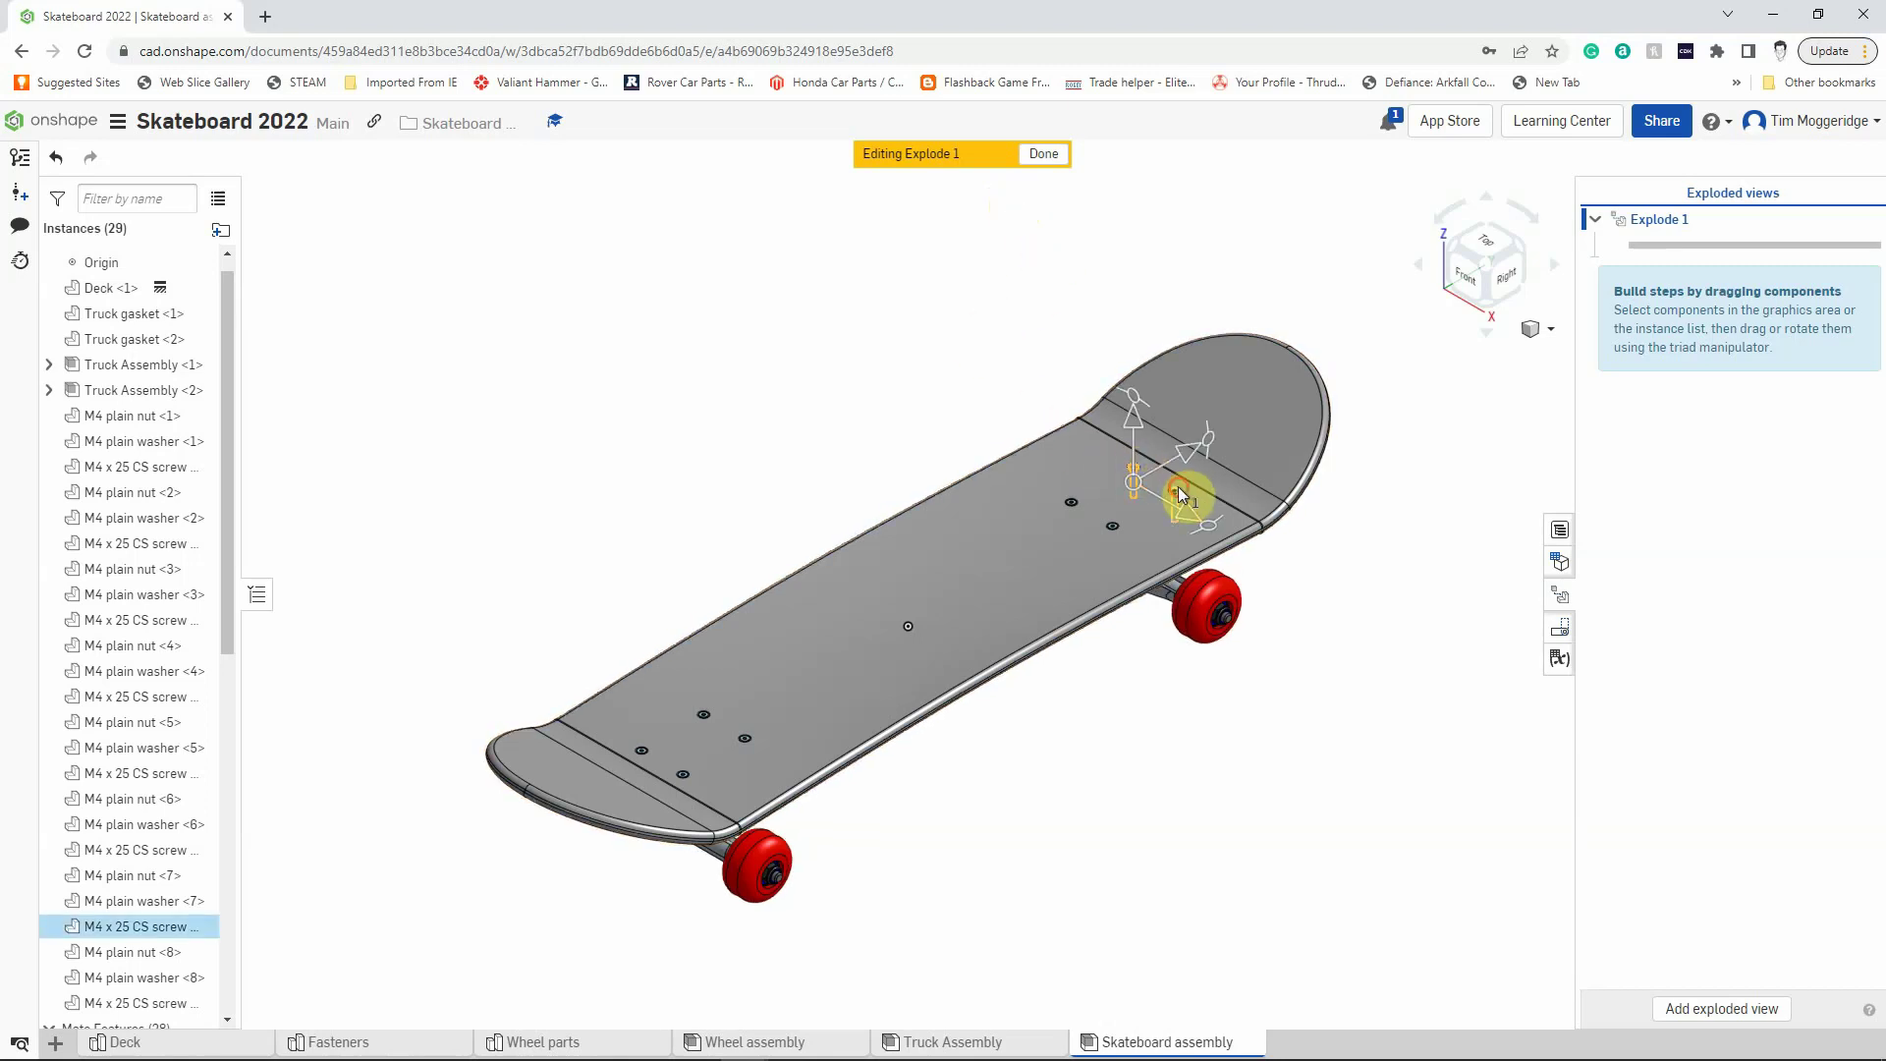
pyautogui.click(1178, 488)
pyautogui.click(1112, 524)
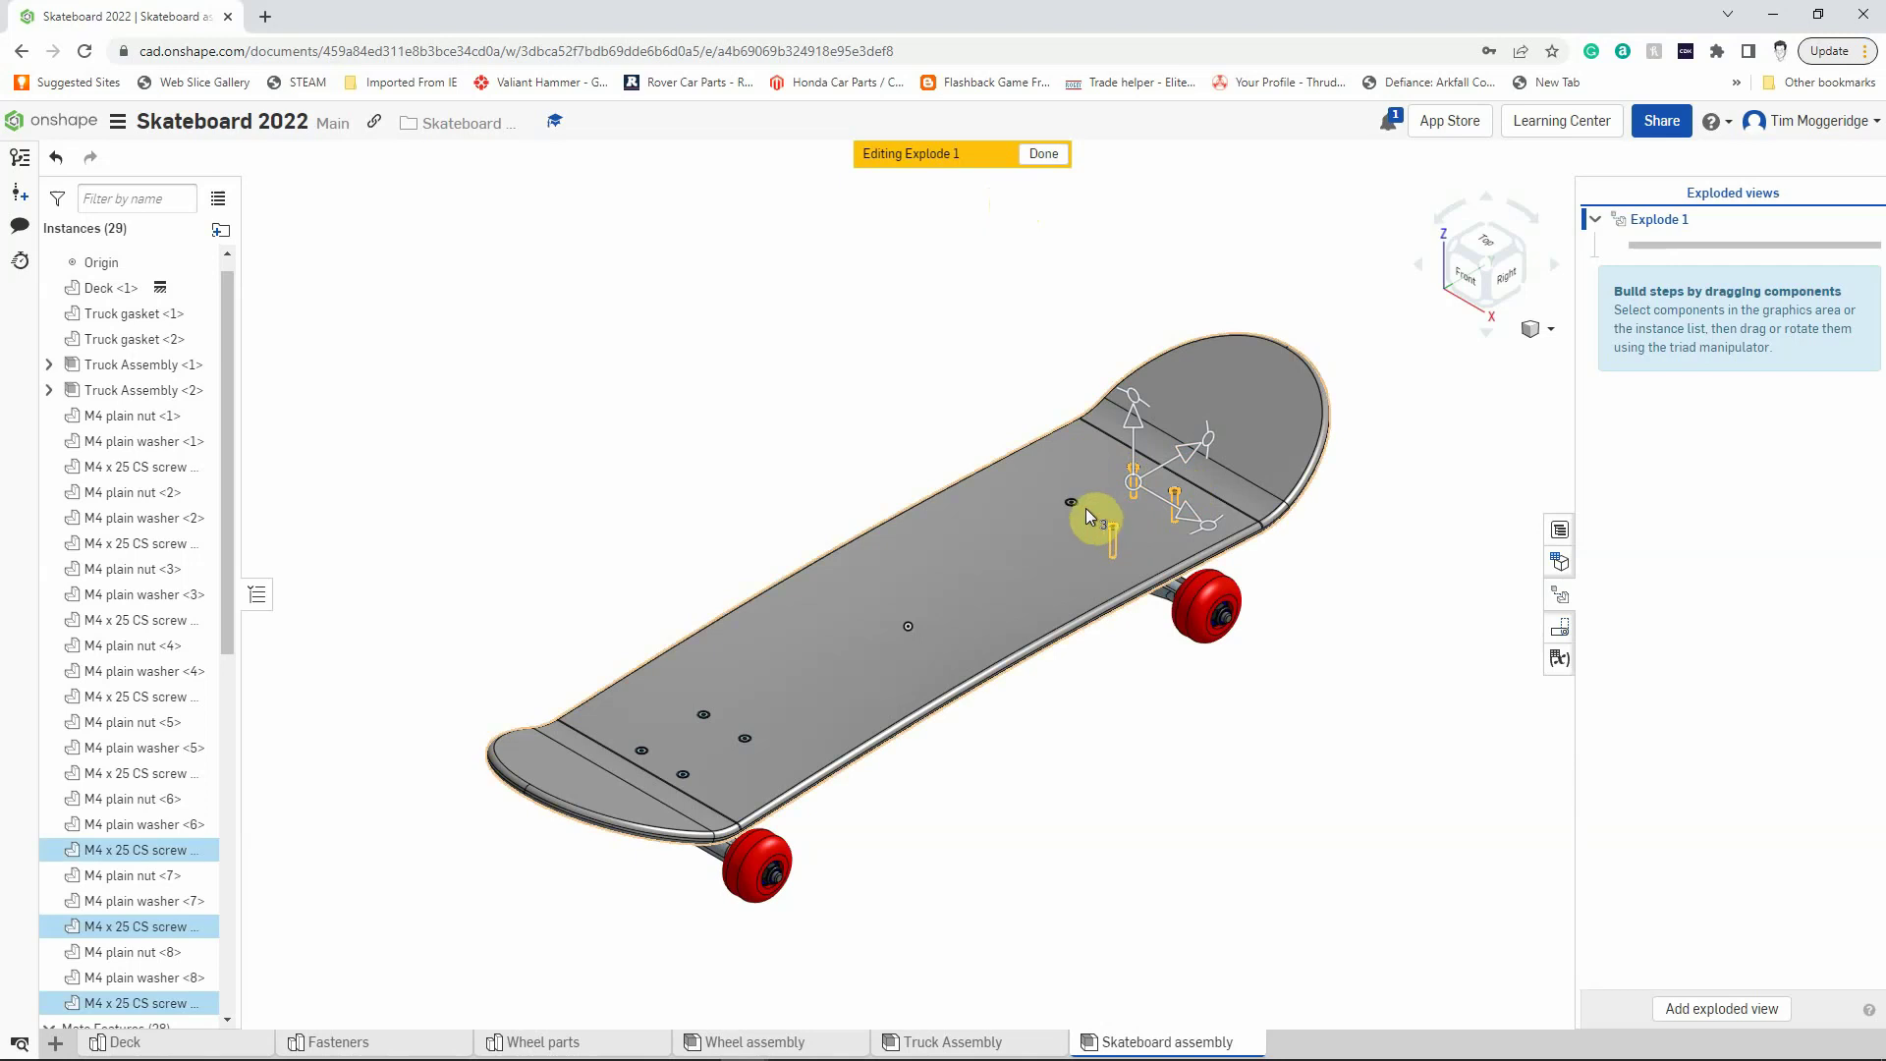
pyautogui.click(1074, 499)
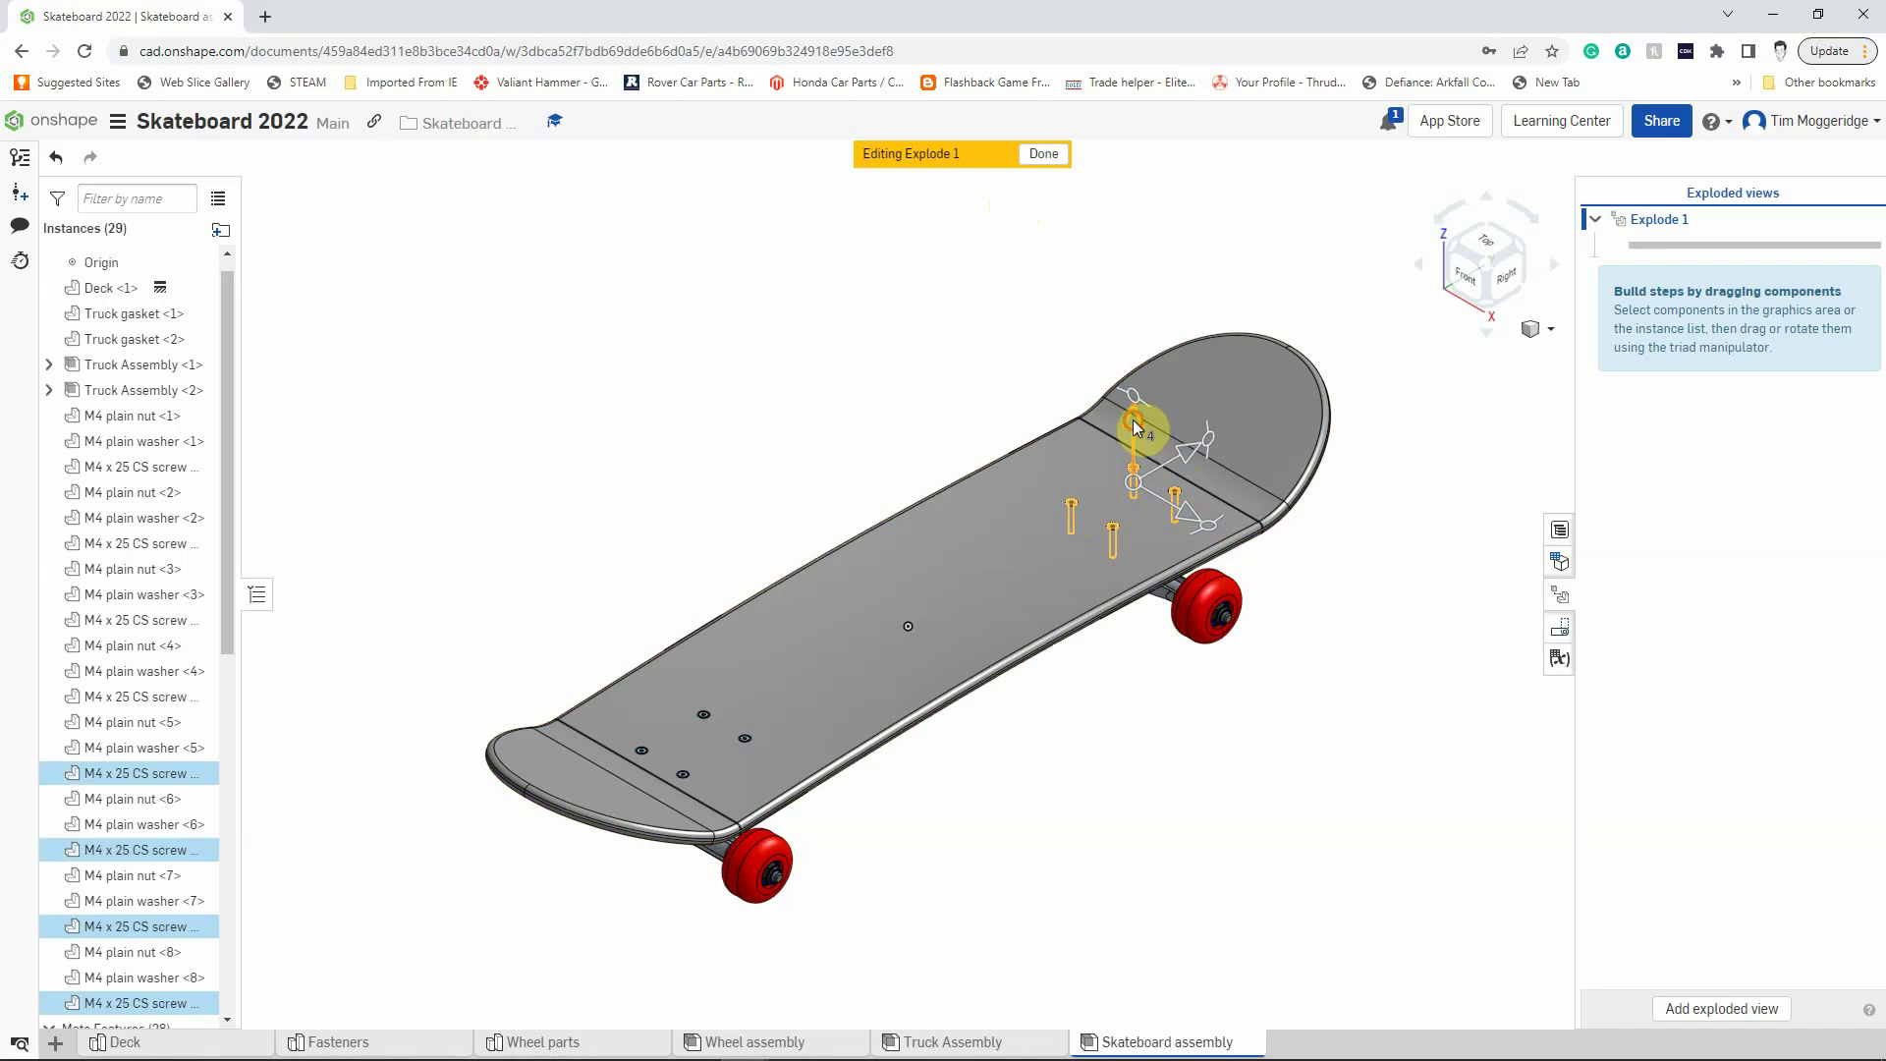
pyautogui.moveTo(1134, 425); pyautogui.dragTo(1115, 193)
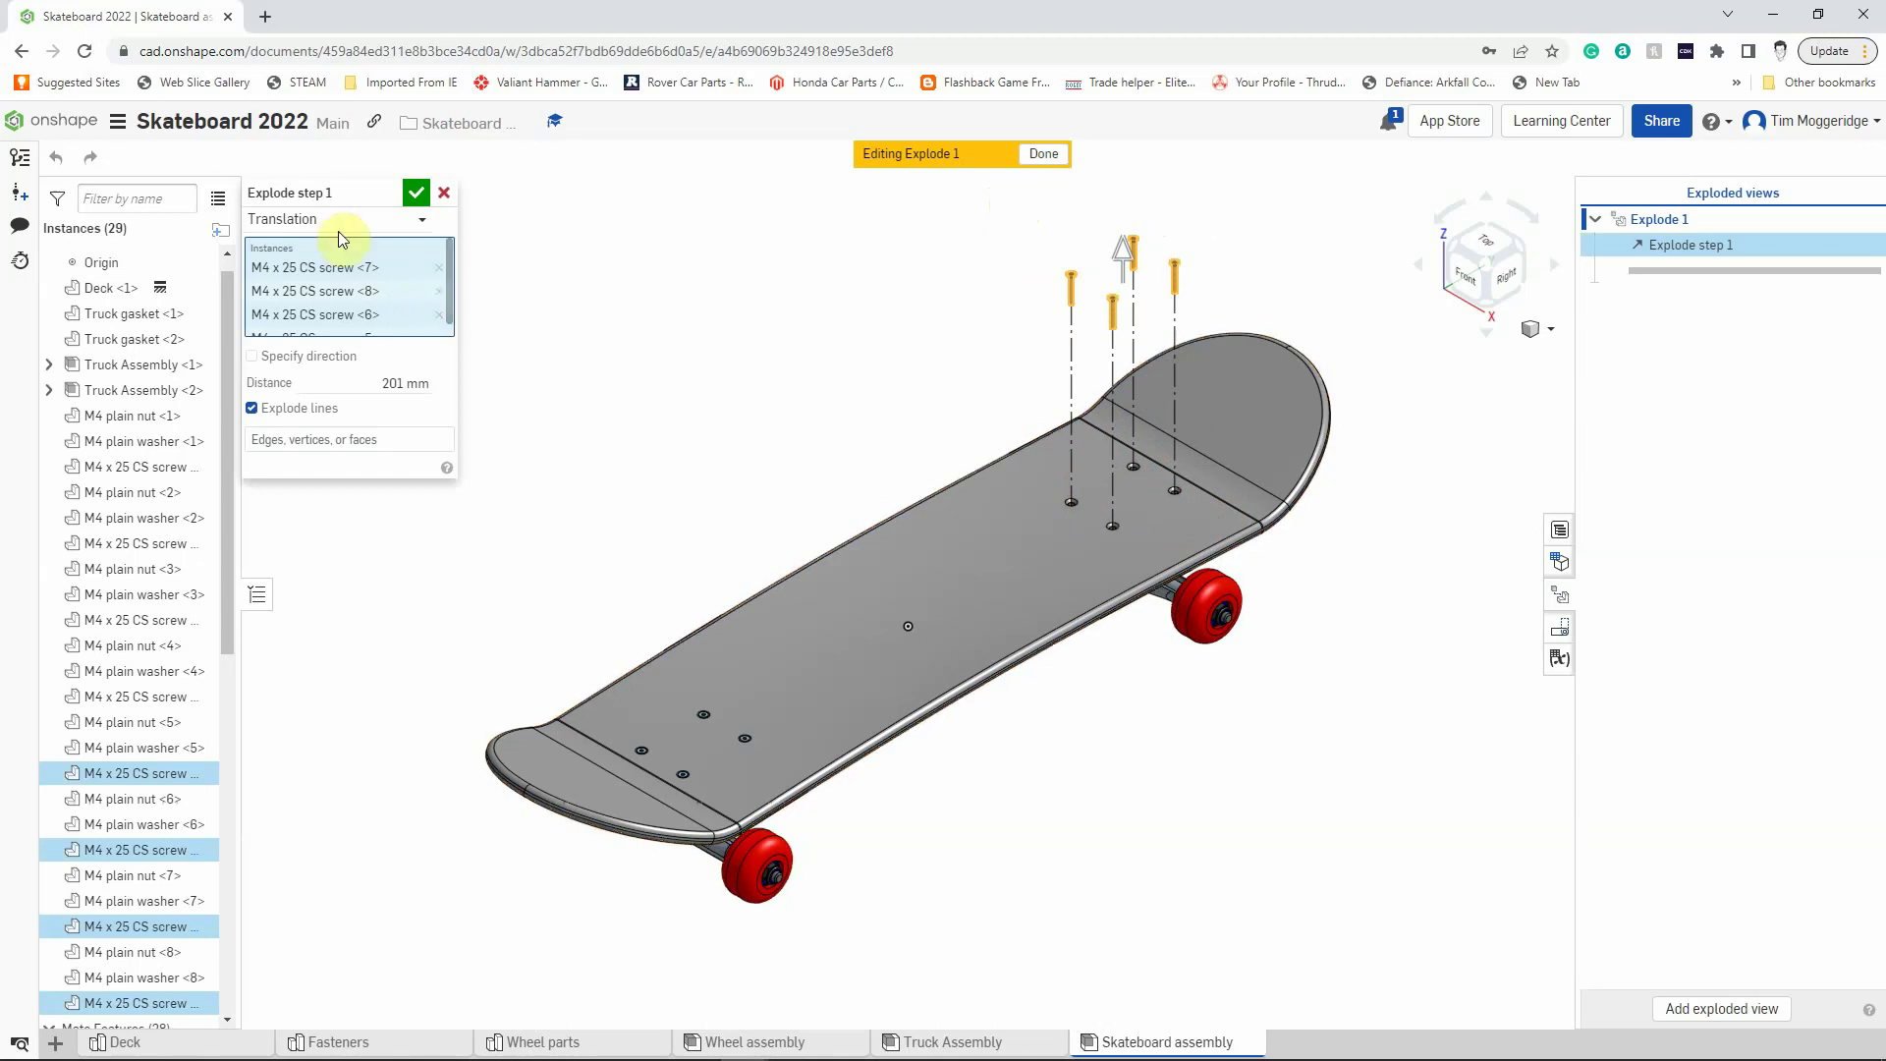
pyautogui.click(412, 197)
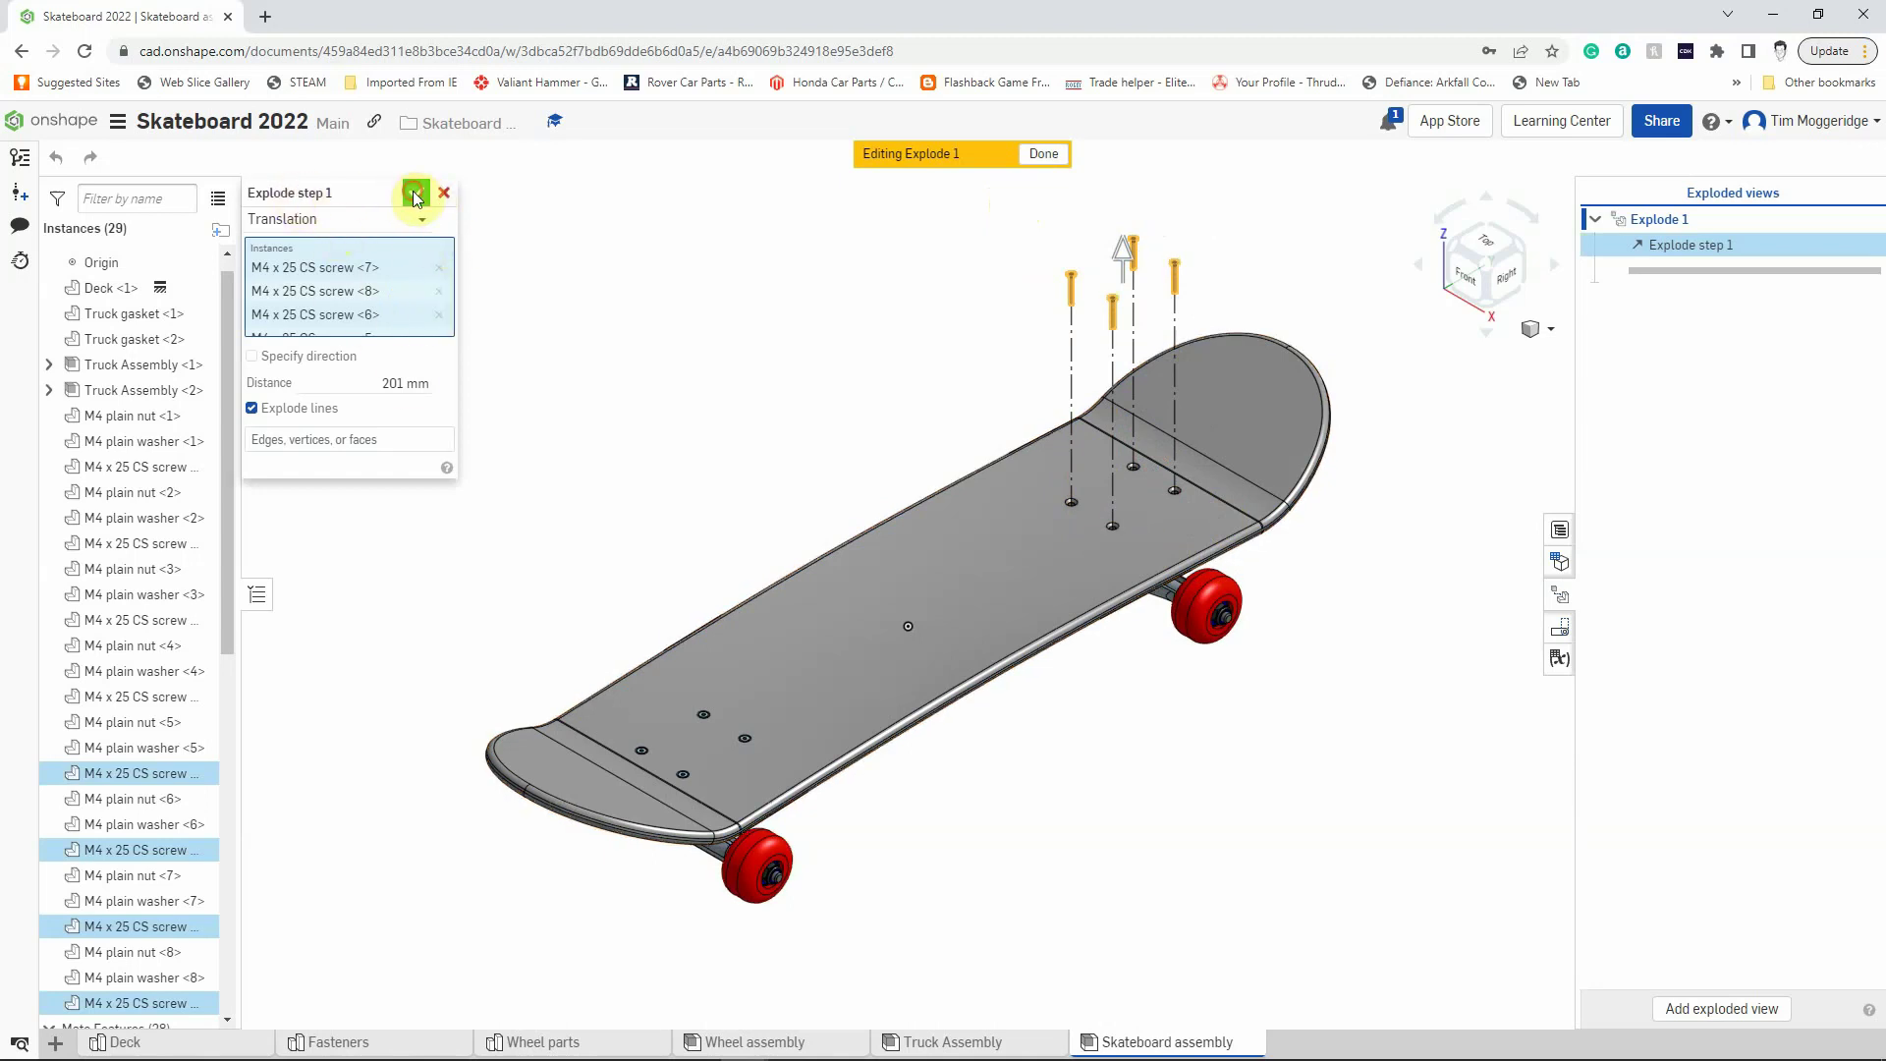
pyautogui.click(817, 362)
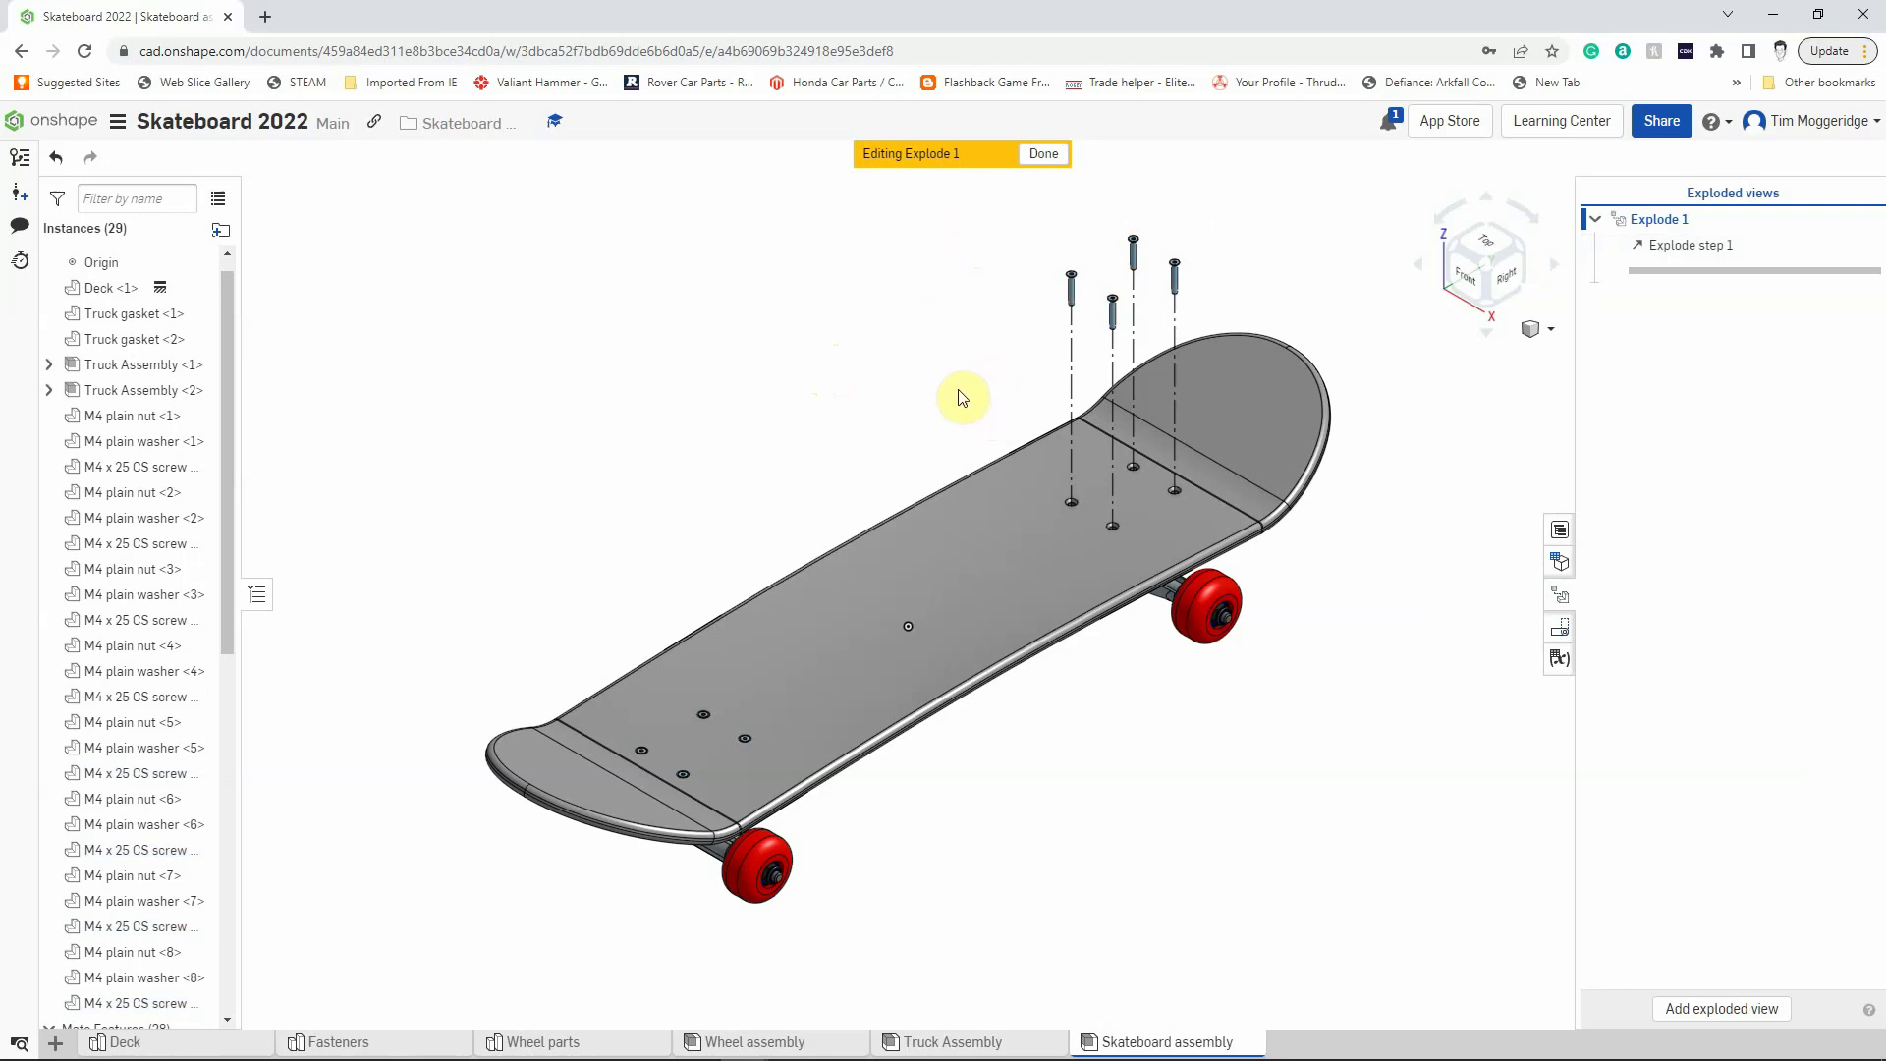
# Step: Explode Truck Assembly <1>, Truck gasket <1> and M4 nuts and washers <5> to <8> together about 157 mm below the deck
pyautogui.moveTo(909, 366); pyautogui.dragTo(1371, 735)
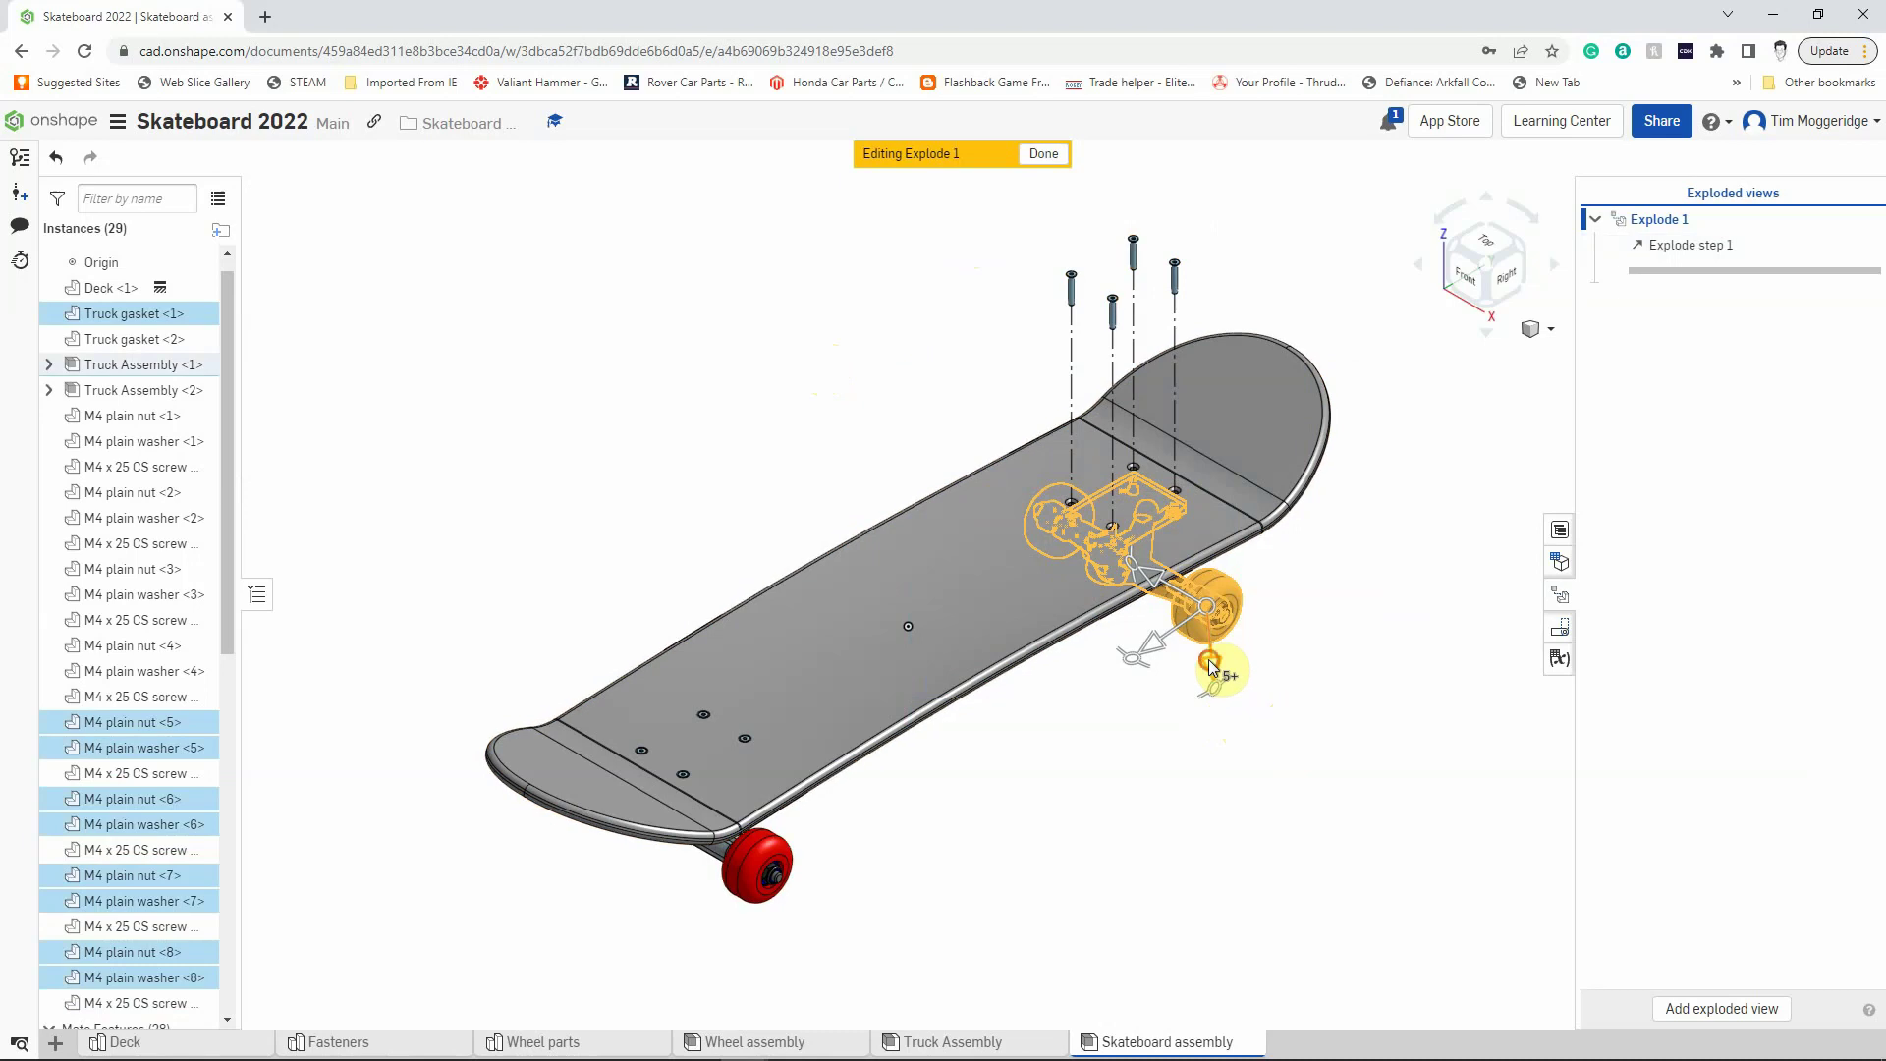
pyautogui.moveTo(1212, 668); pyautogui.dragTo(1226, 836)
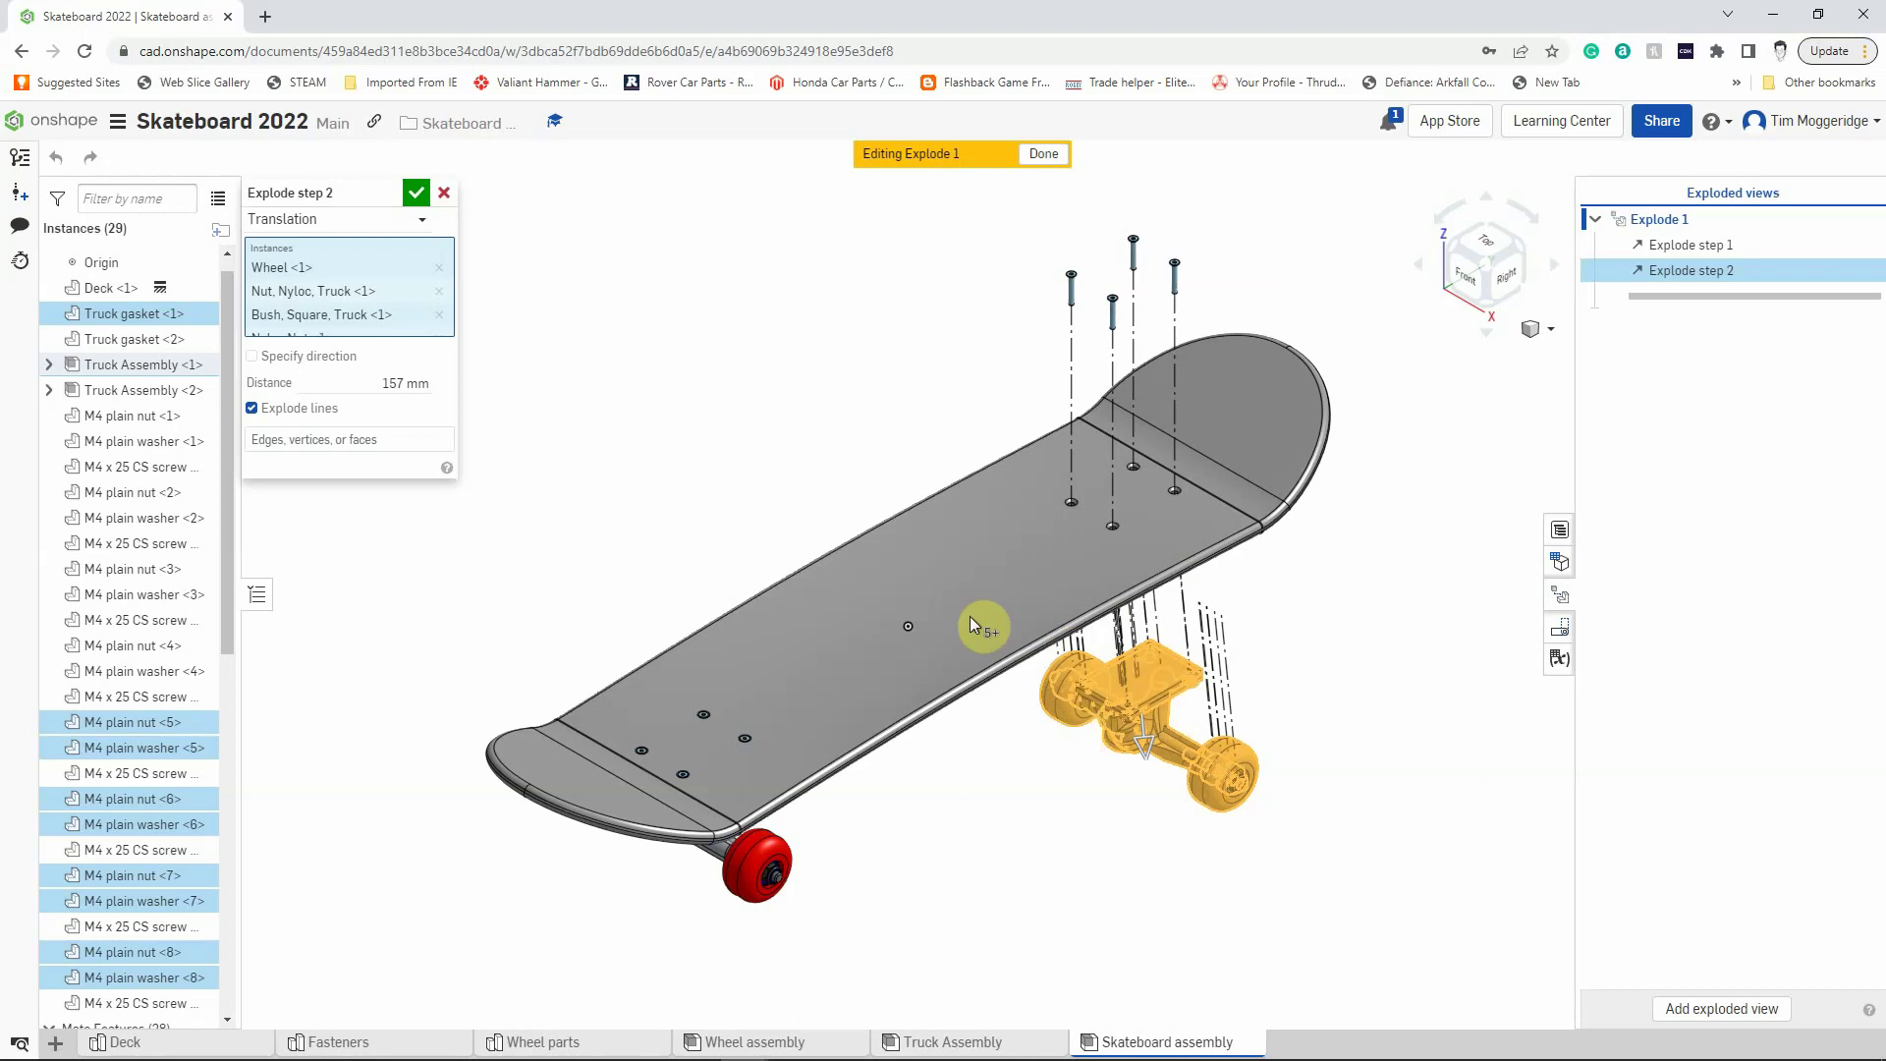
pyautogui.click(416, 195)
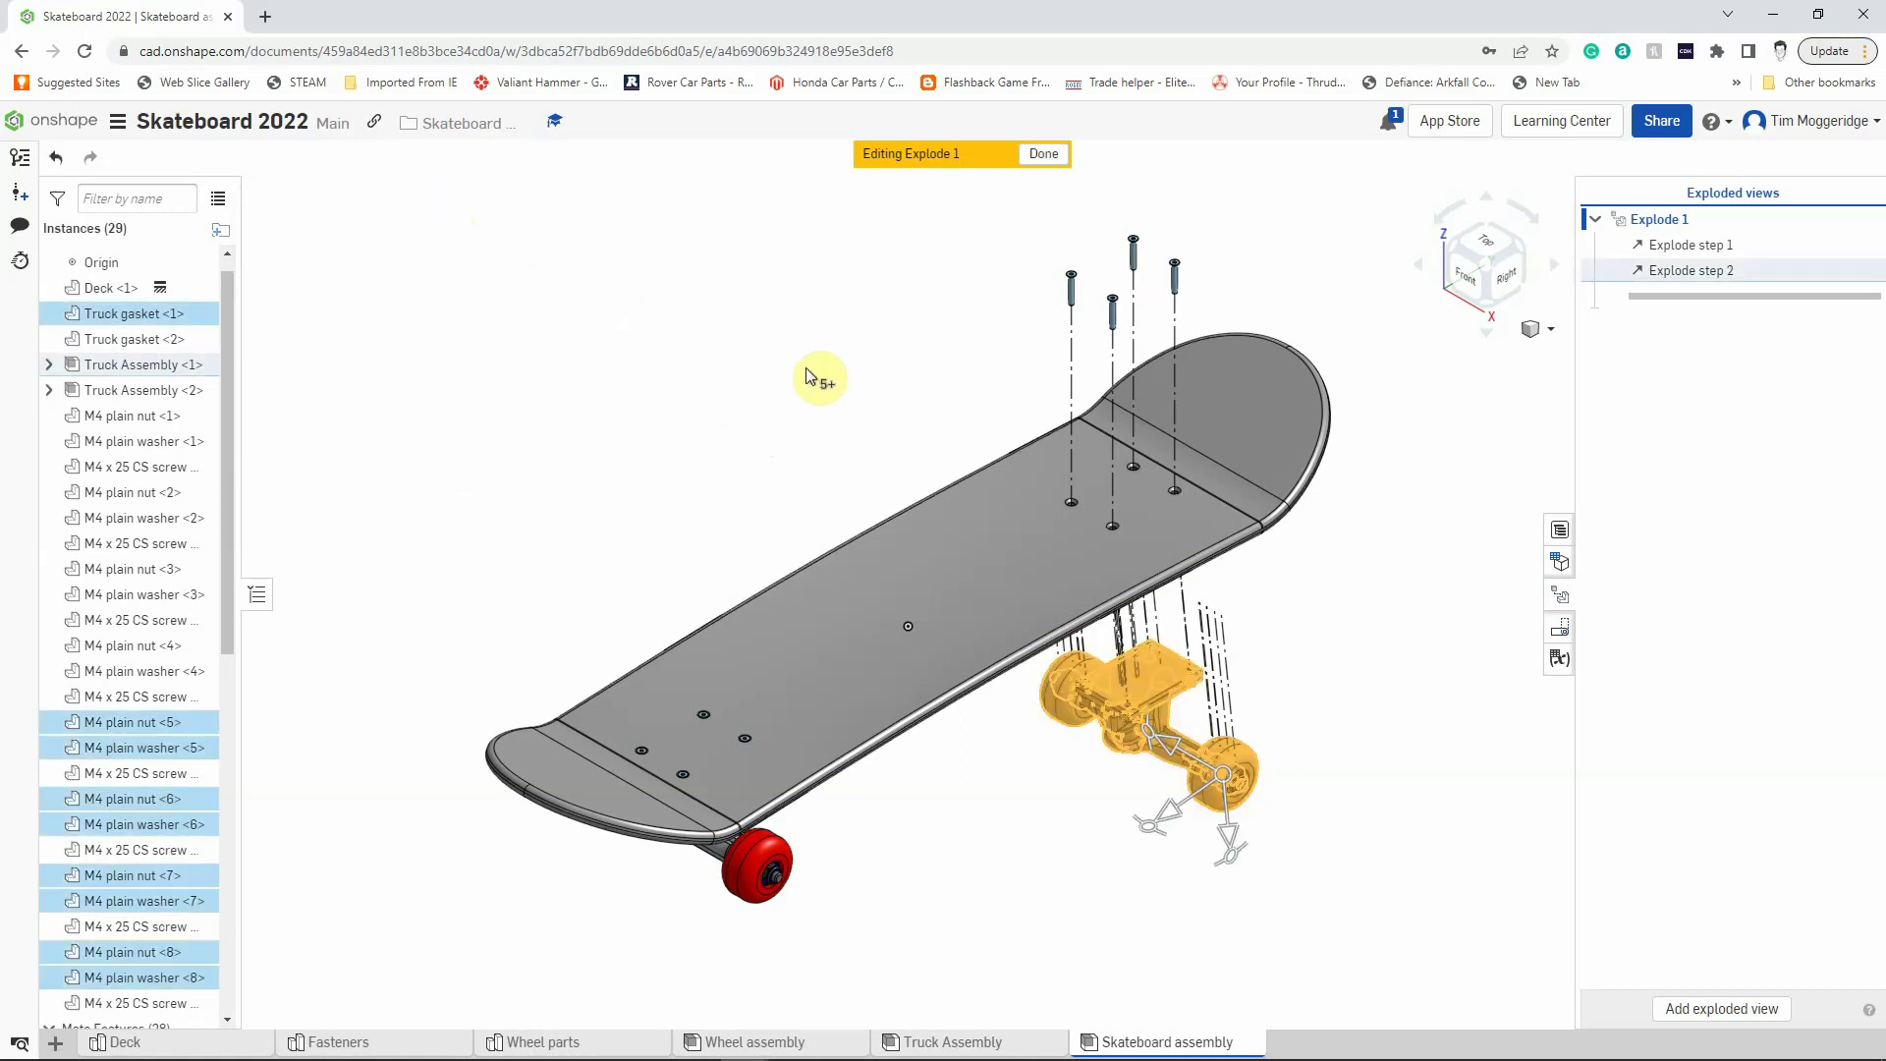
# Step: Remove Truck gasket <1> from the selection and explode the truck with its nuts and washers about 90 mm further down
pyautogui.rightClick(727, 314)
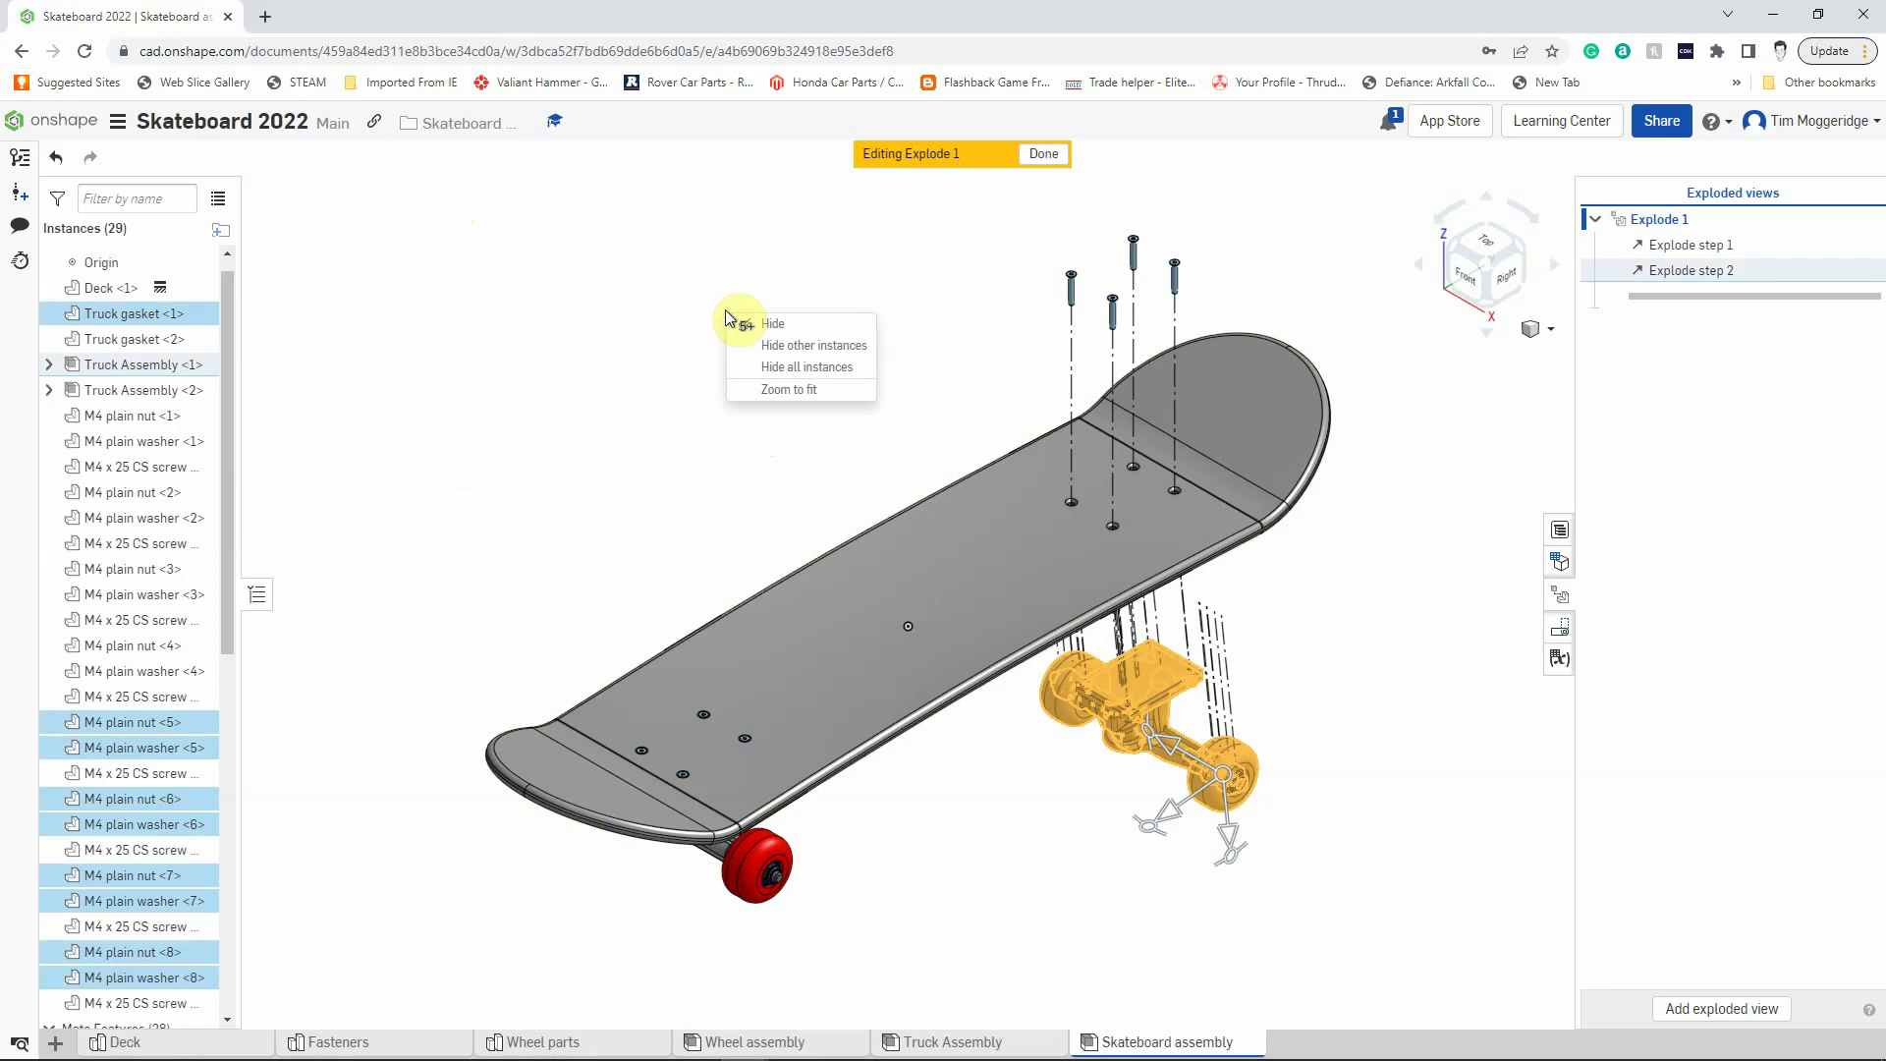
pyautogui.click(791, 390)
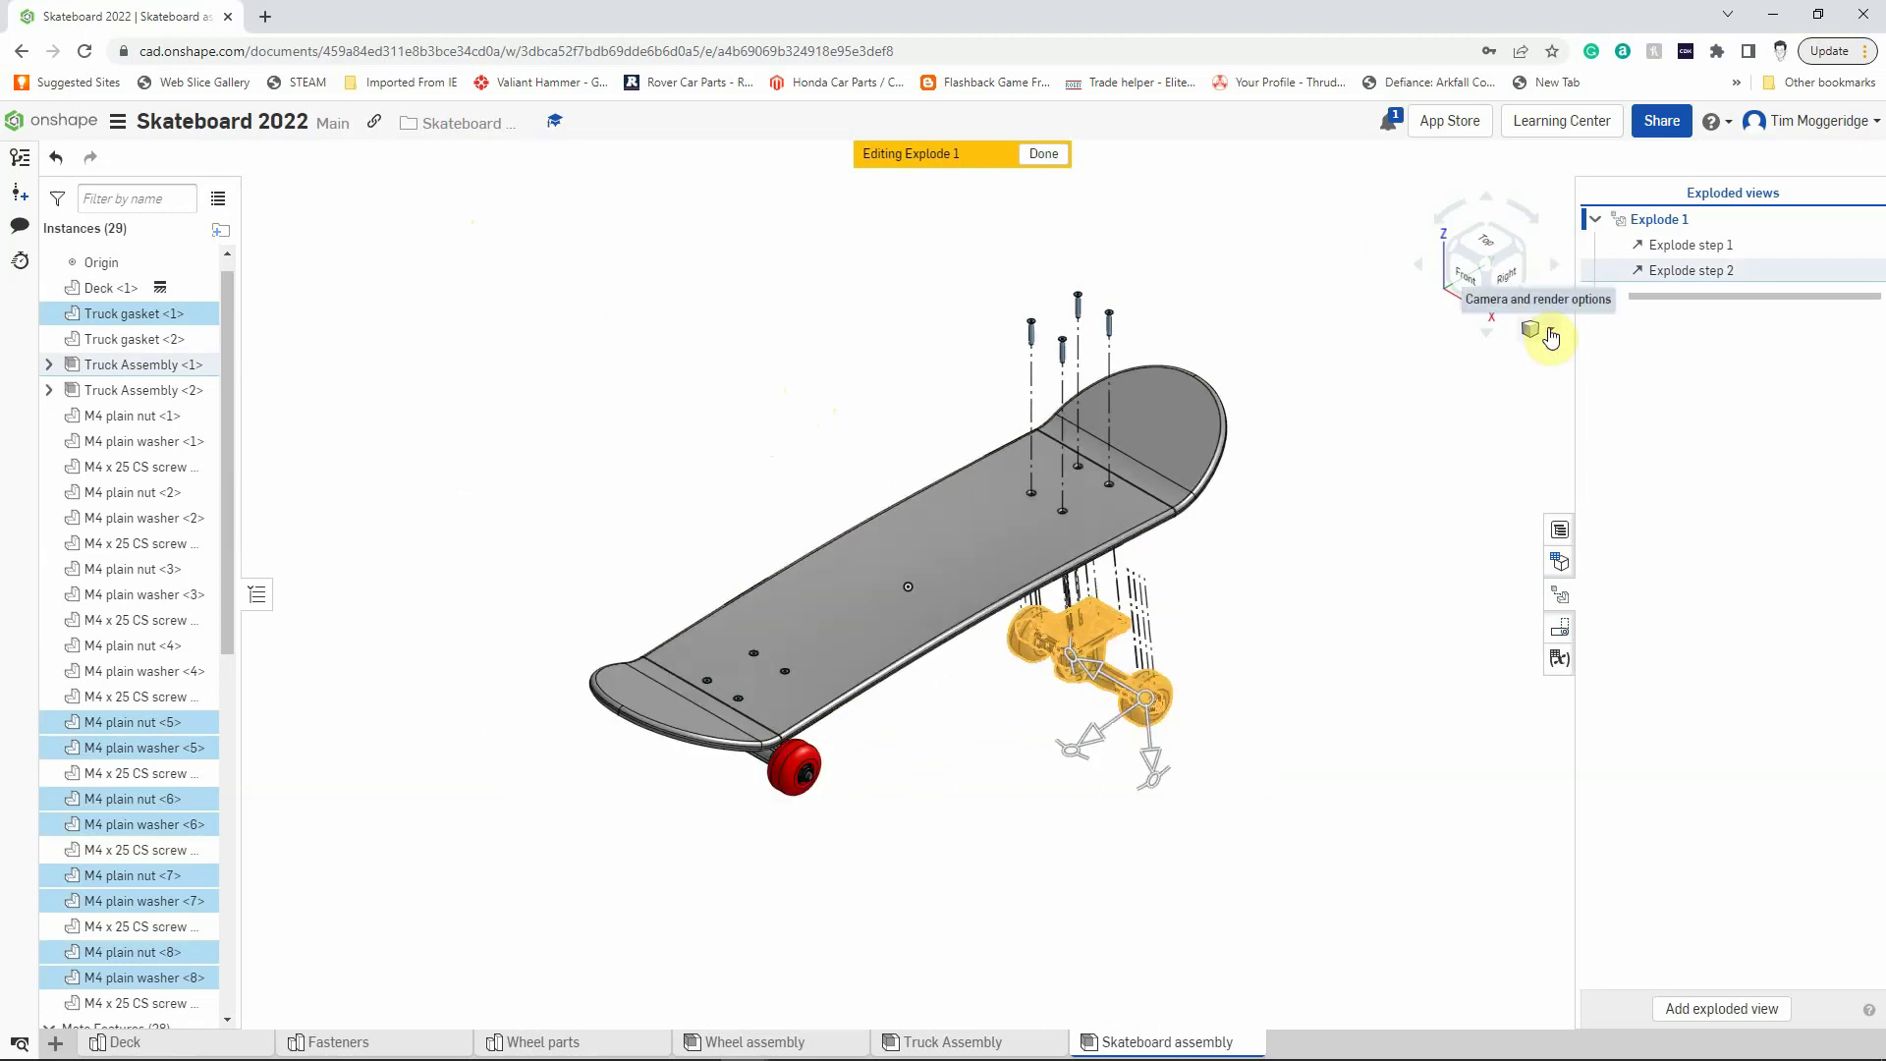
pyautogui.click(1548, 331)
pyautogui.click(1444, 357)
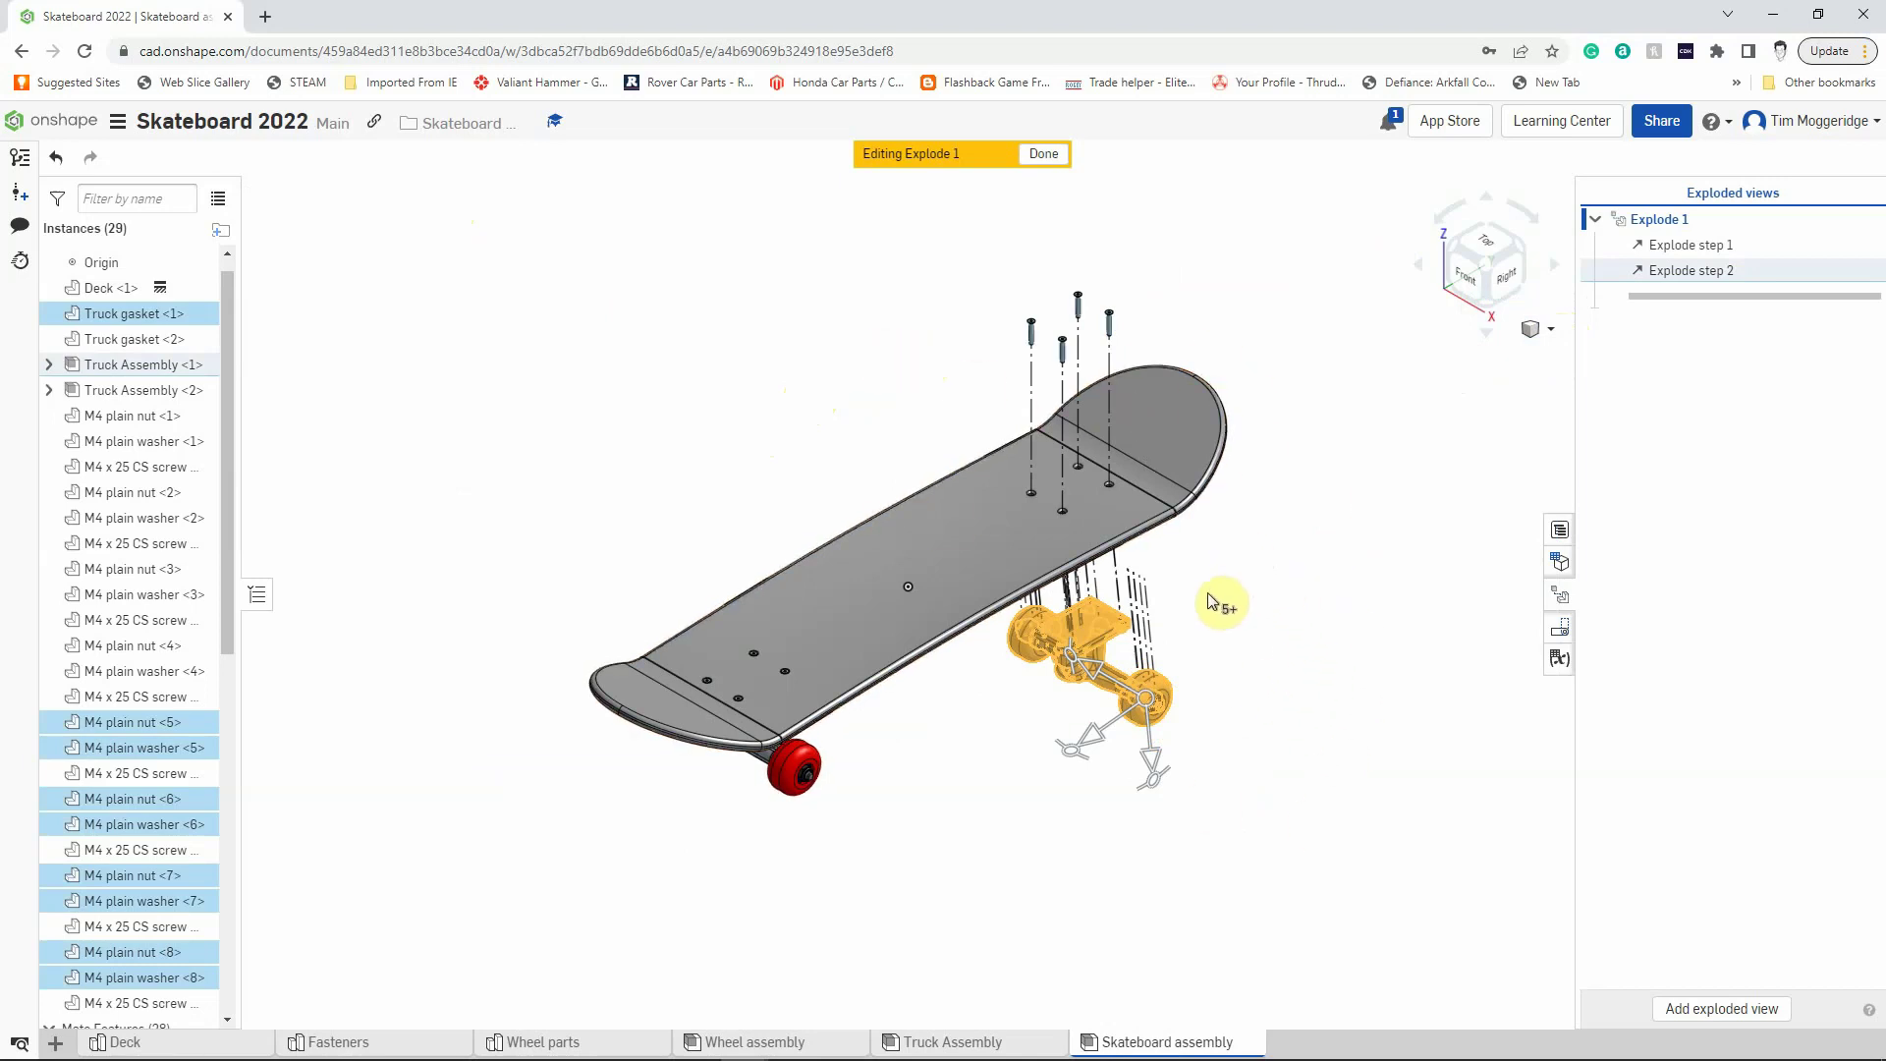
pyautogui.click(1087, 623)
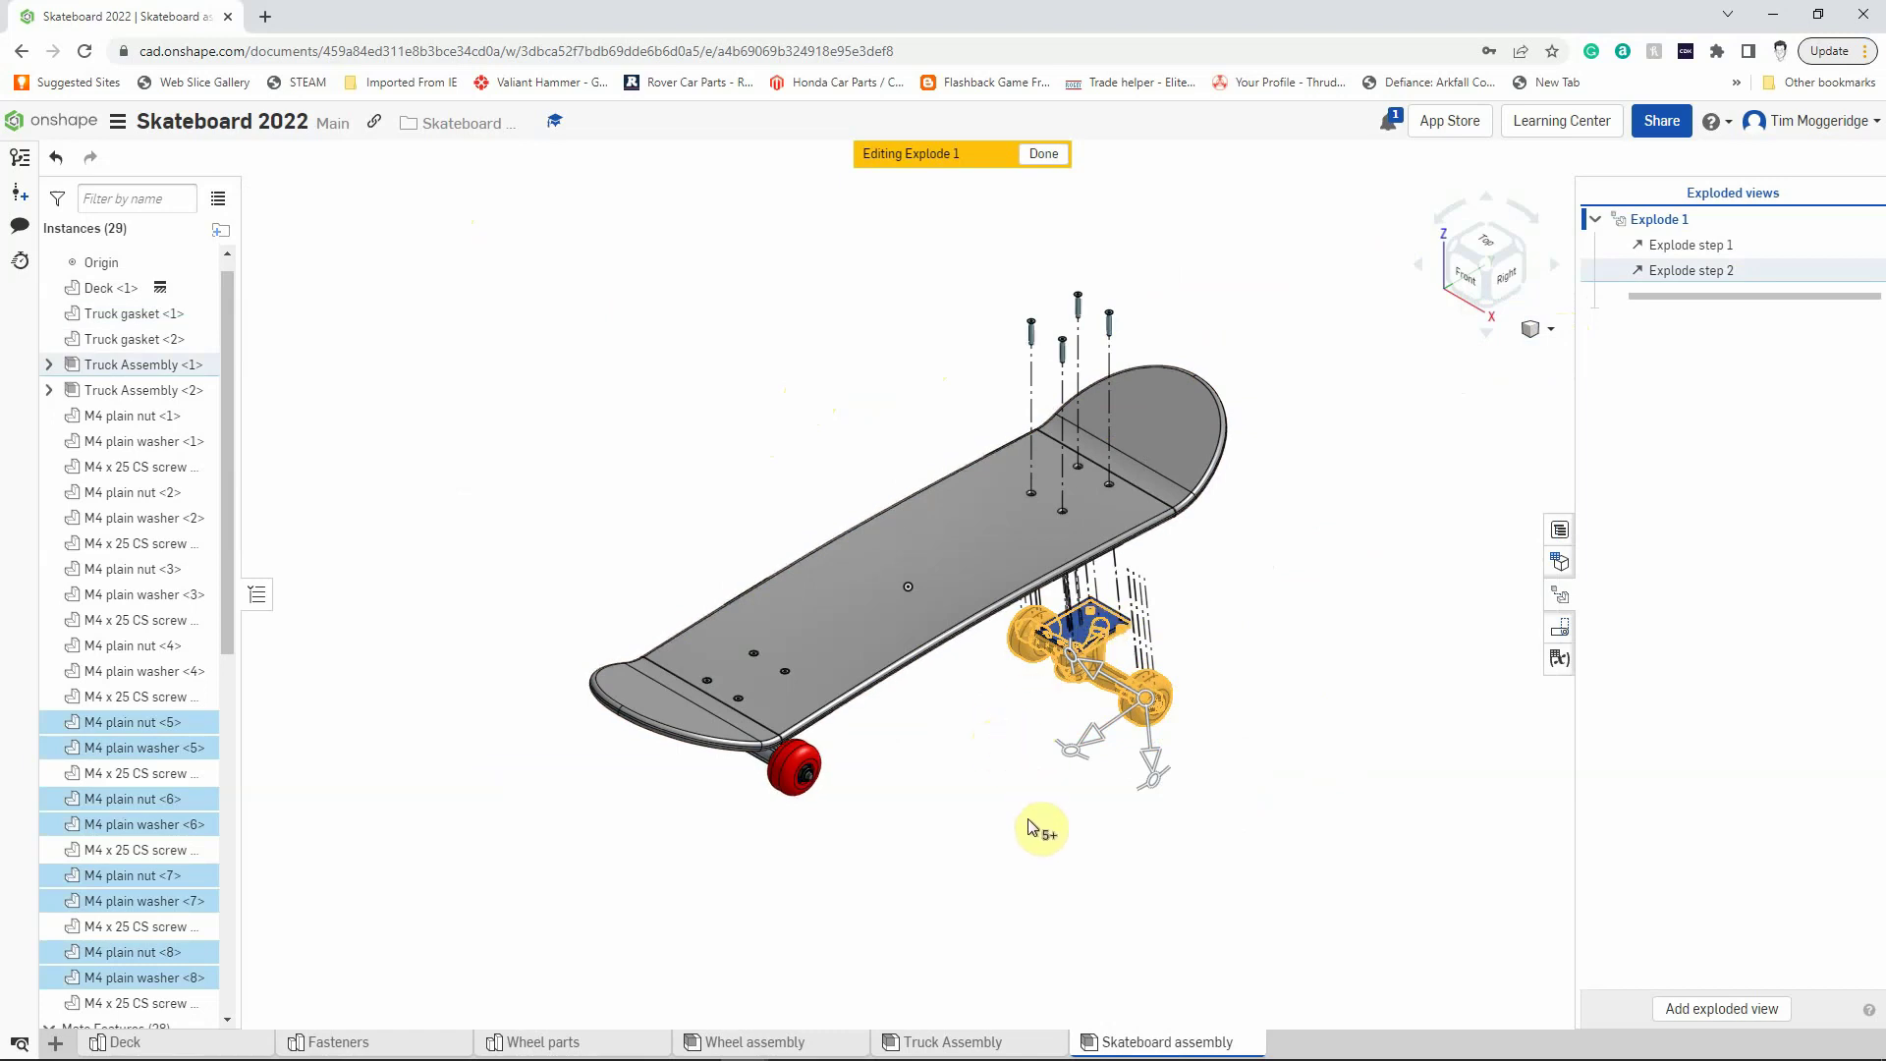
pyautogui.moveTo(1151, 758); pyautogui.dragTo(1157, 833)
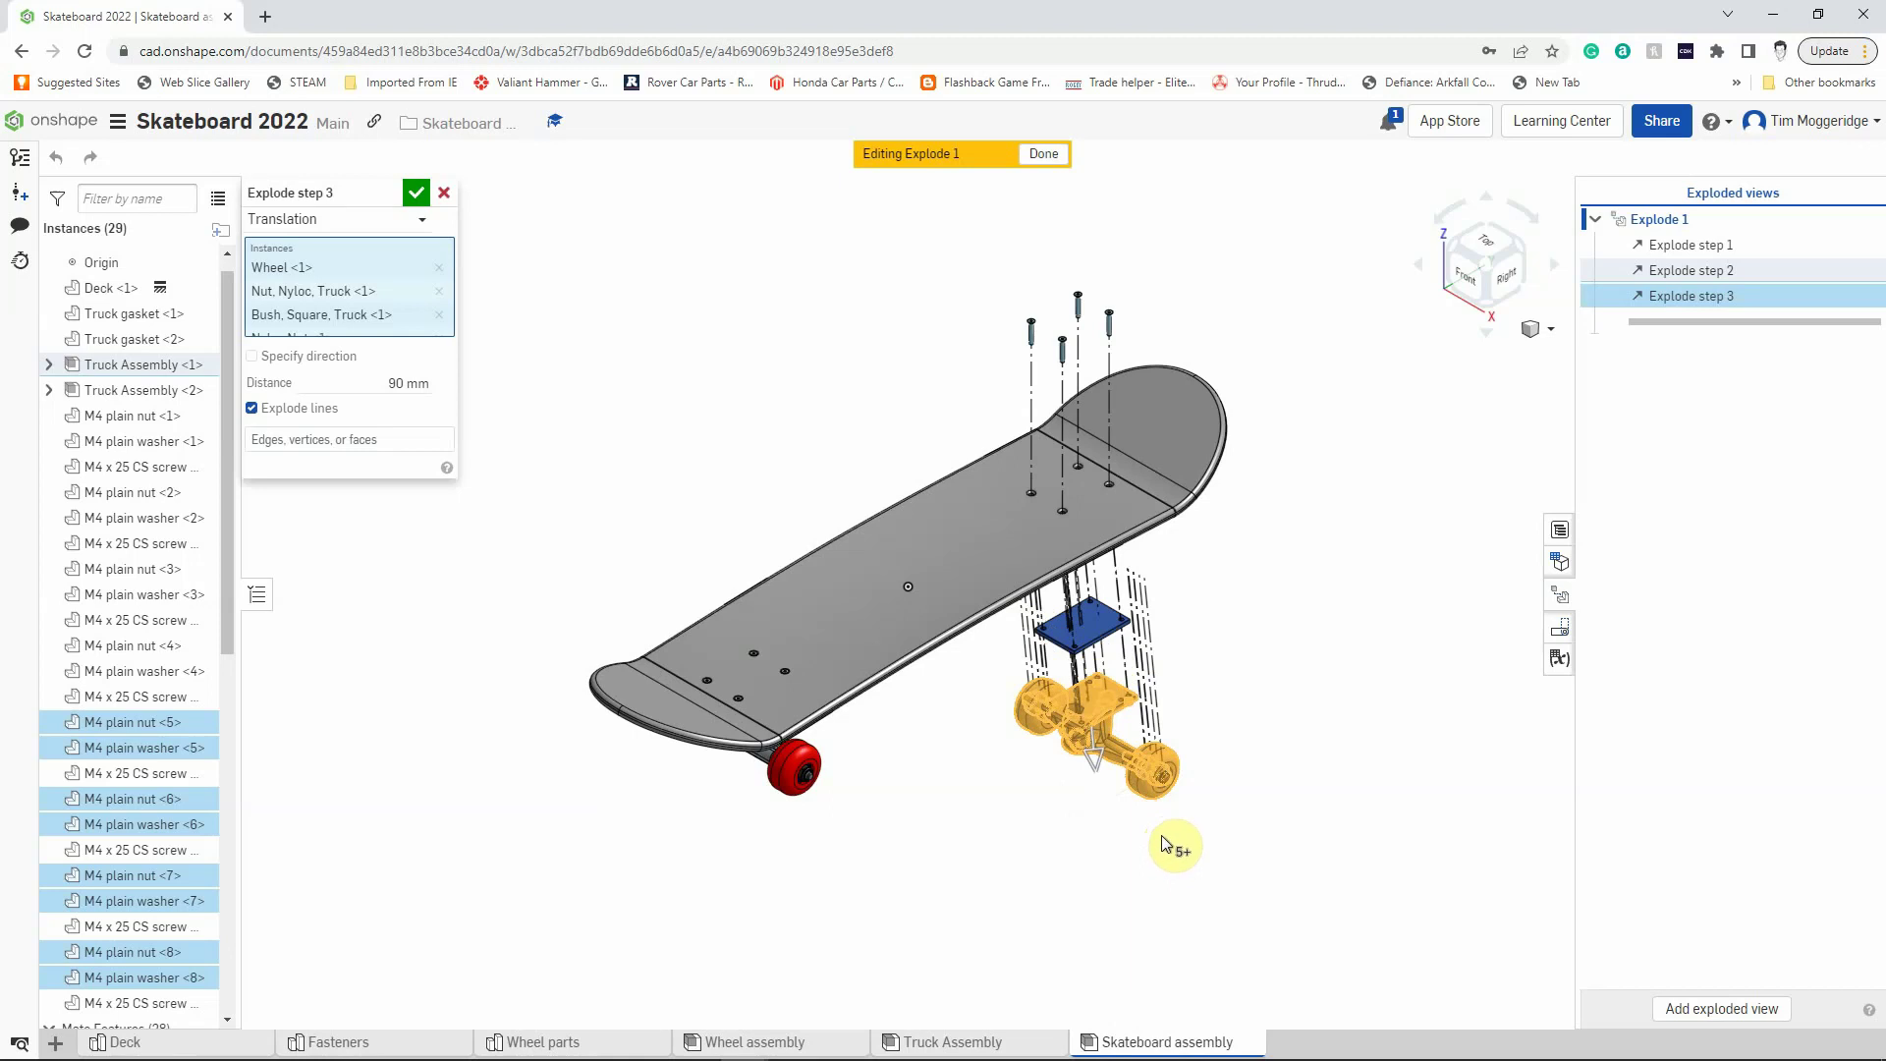
pyautogui.click(416, 197)
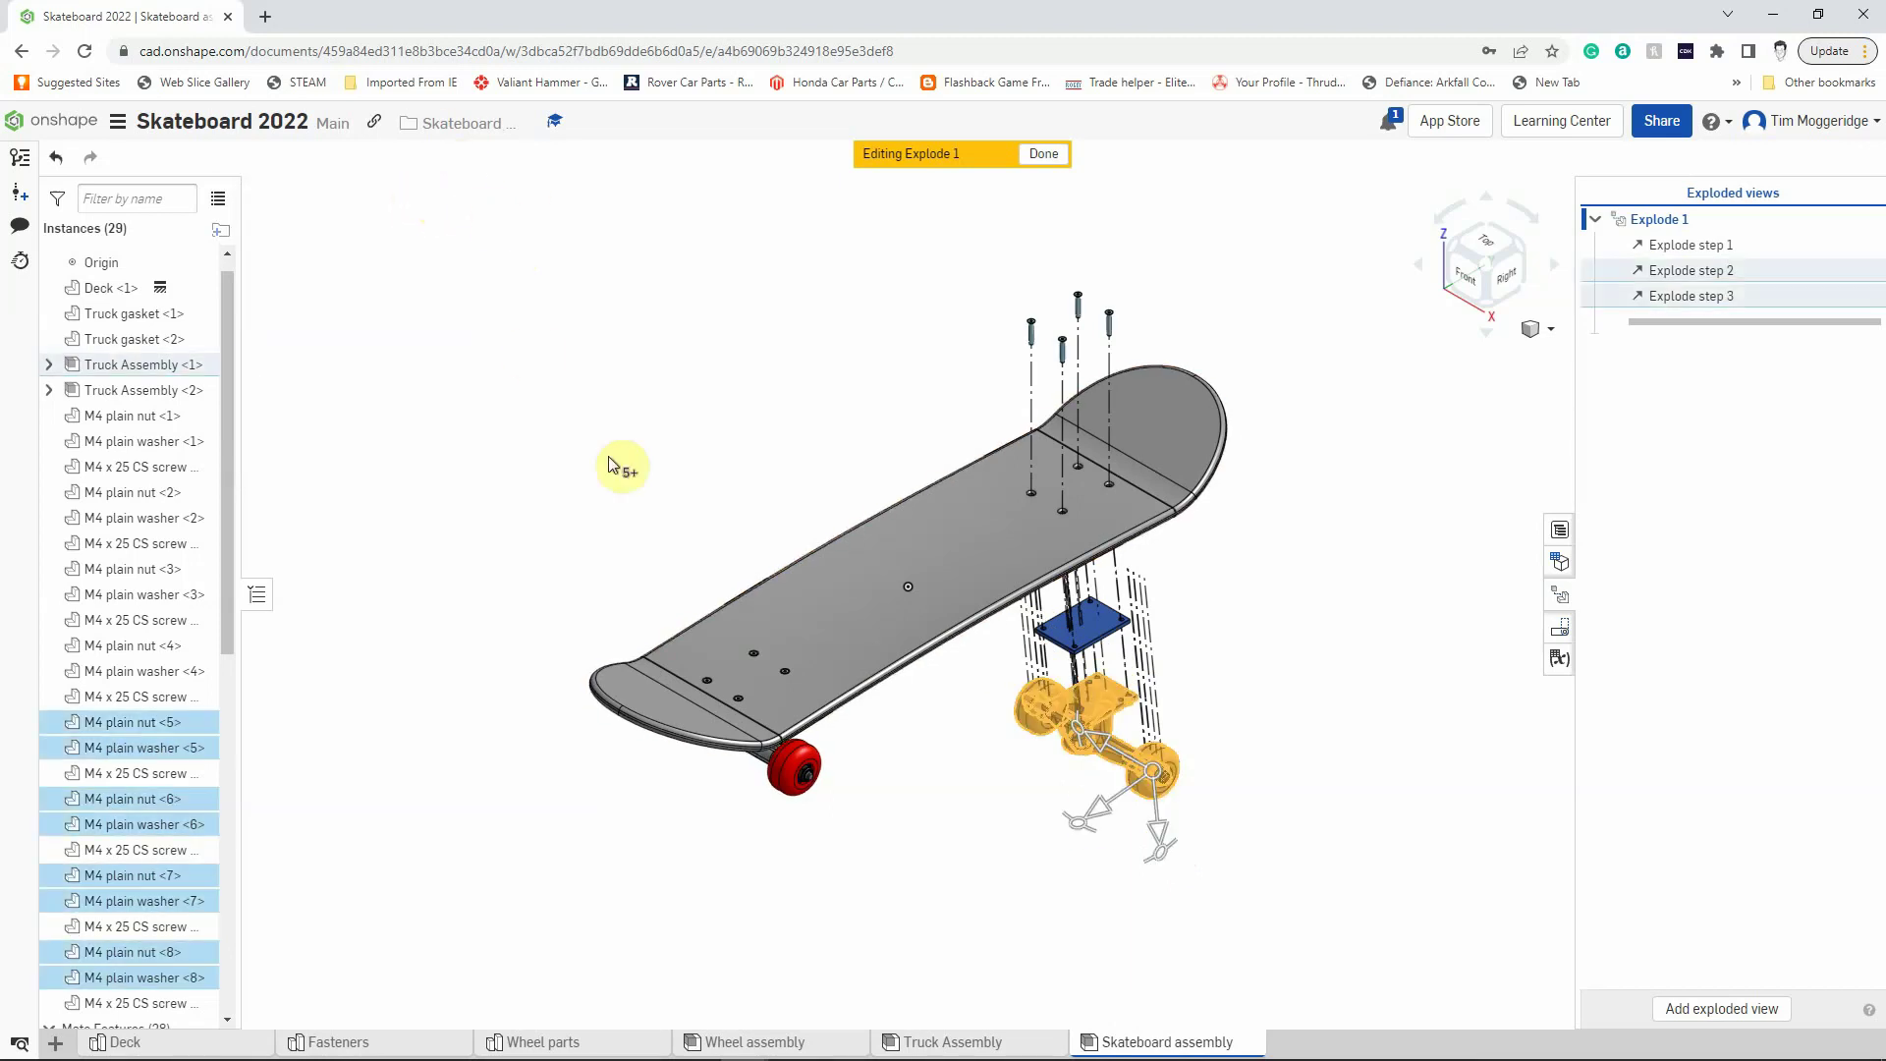
pyautogui.click(1281, 624)
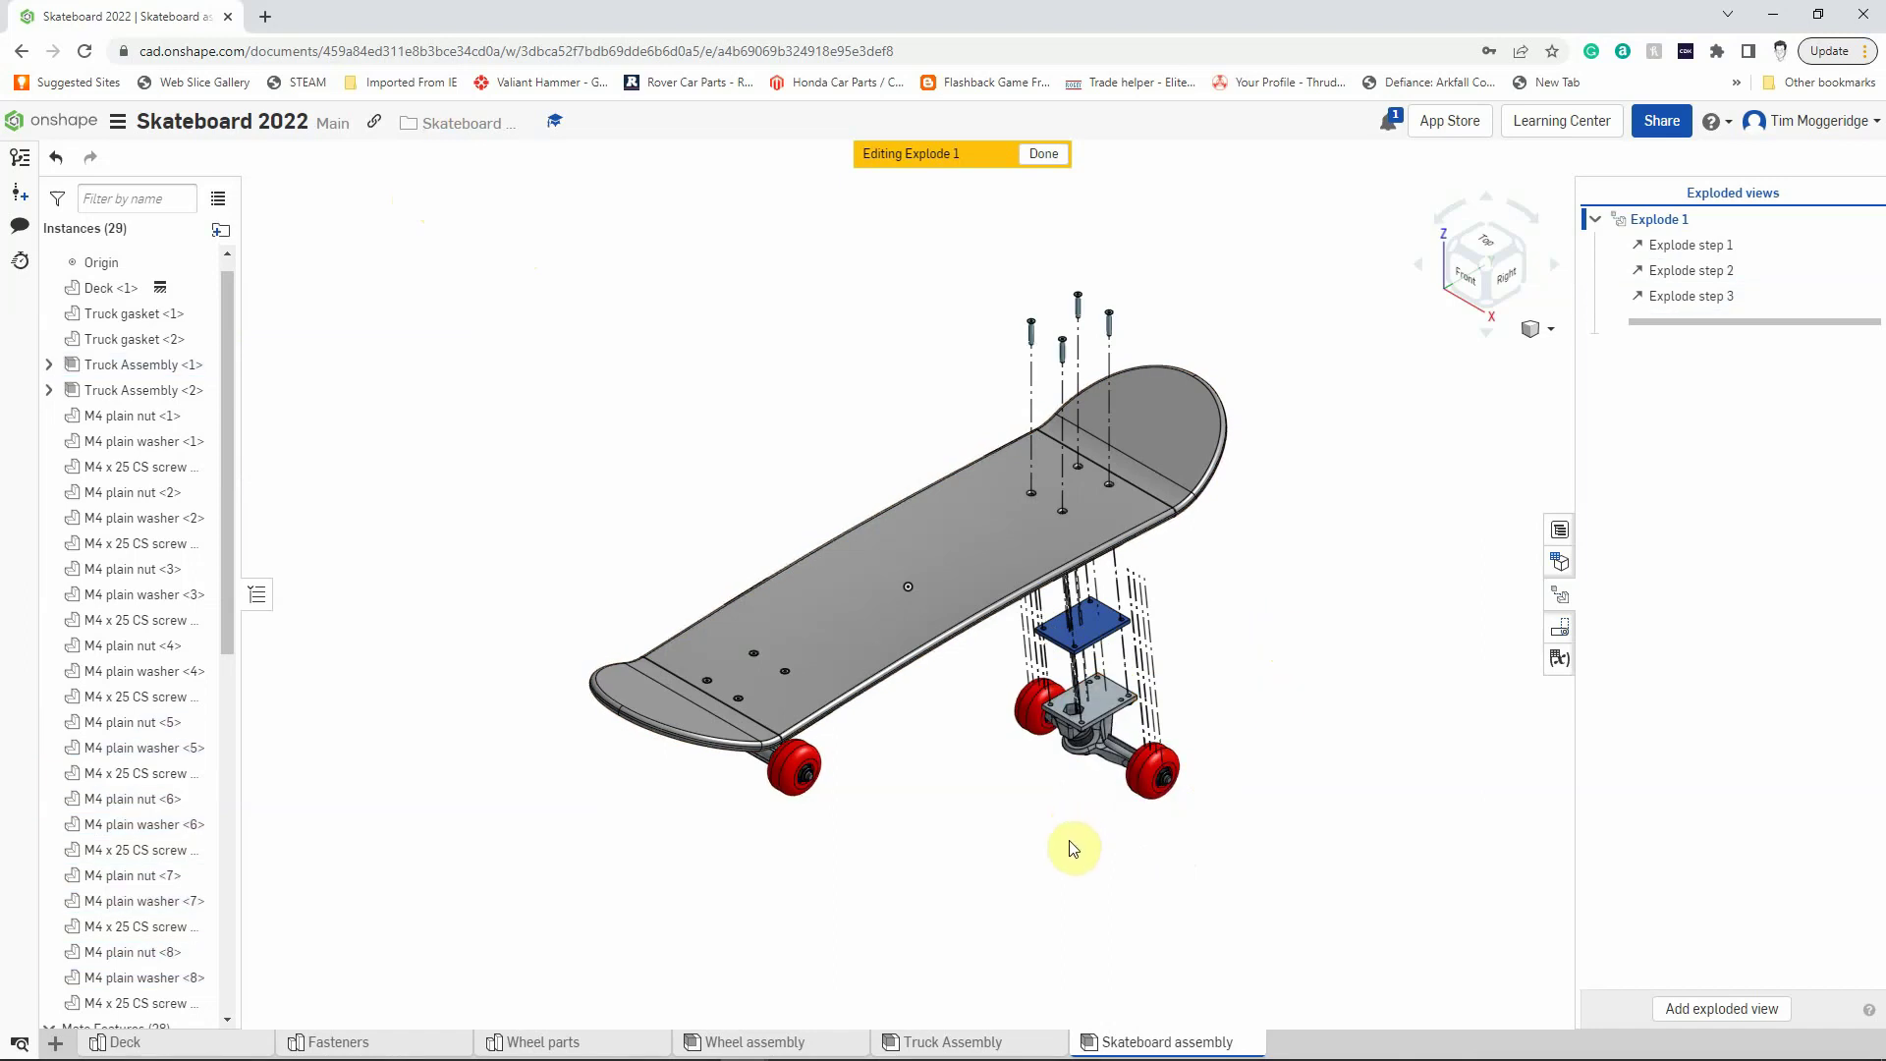
# Step: Explode M4 plain nuts <5> to <8> and M4 plain washers <5> to <8> together about 151 mm down below the truck
pyautogui.moveTo(1071, 841); pyautogui.dragTo(1088, 754, button='right')
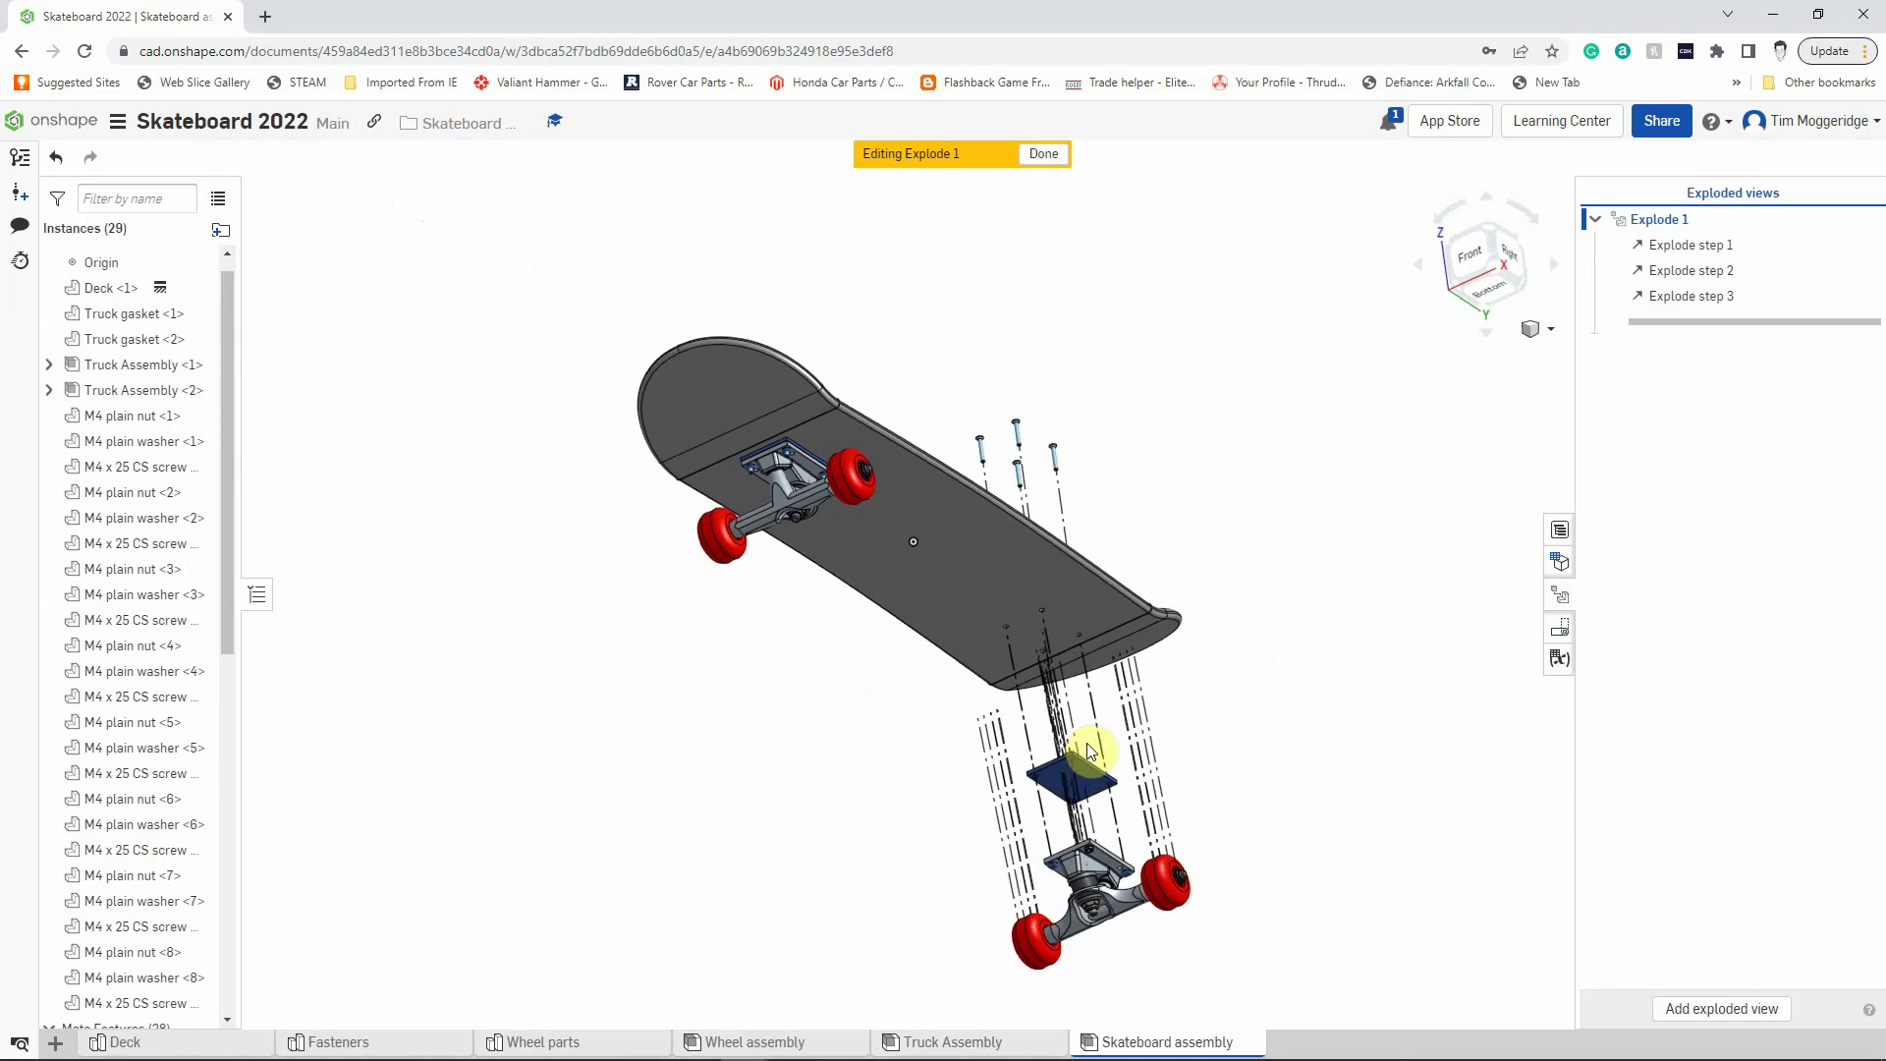
pyautogui.scroll(10, 1100, 851)
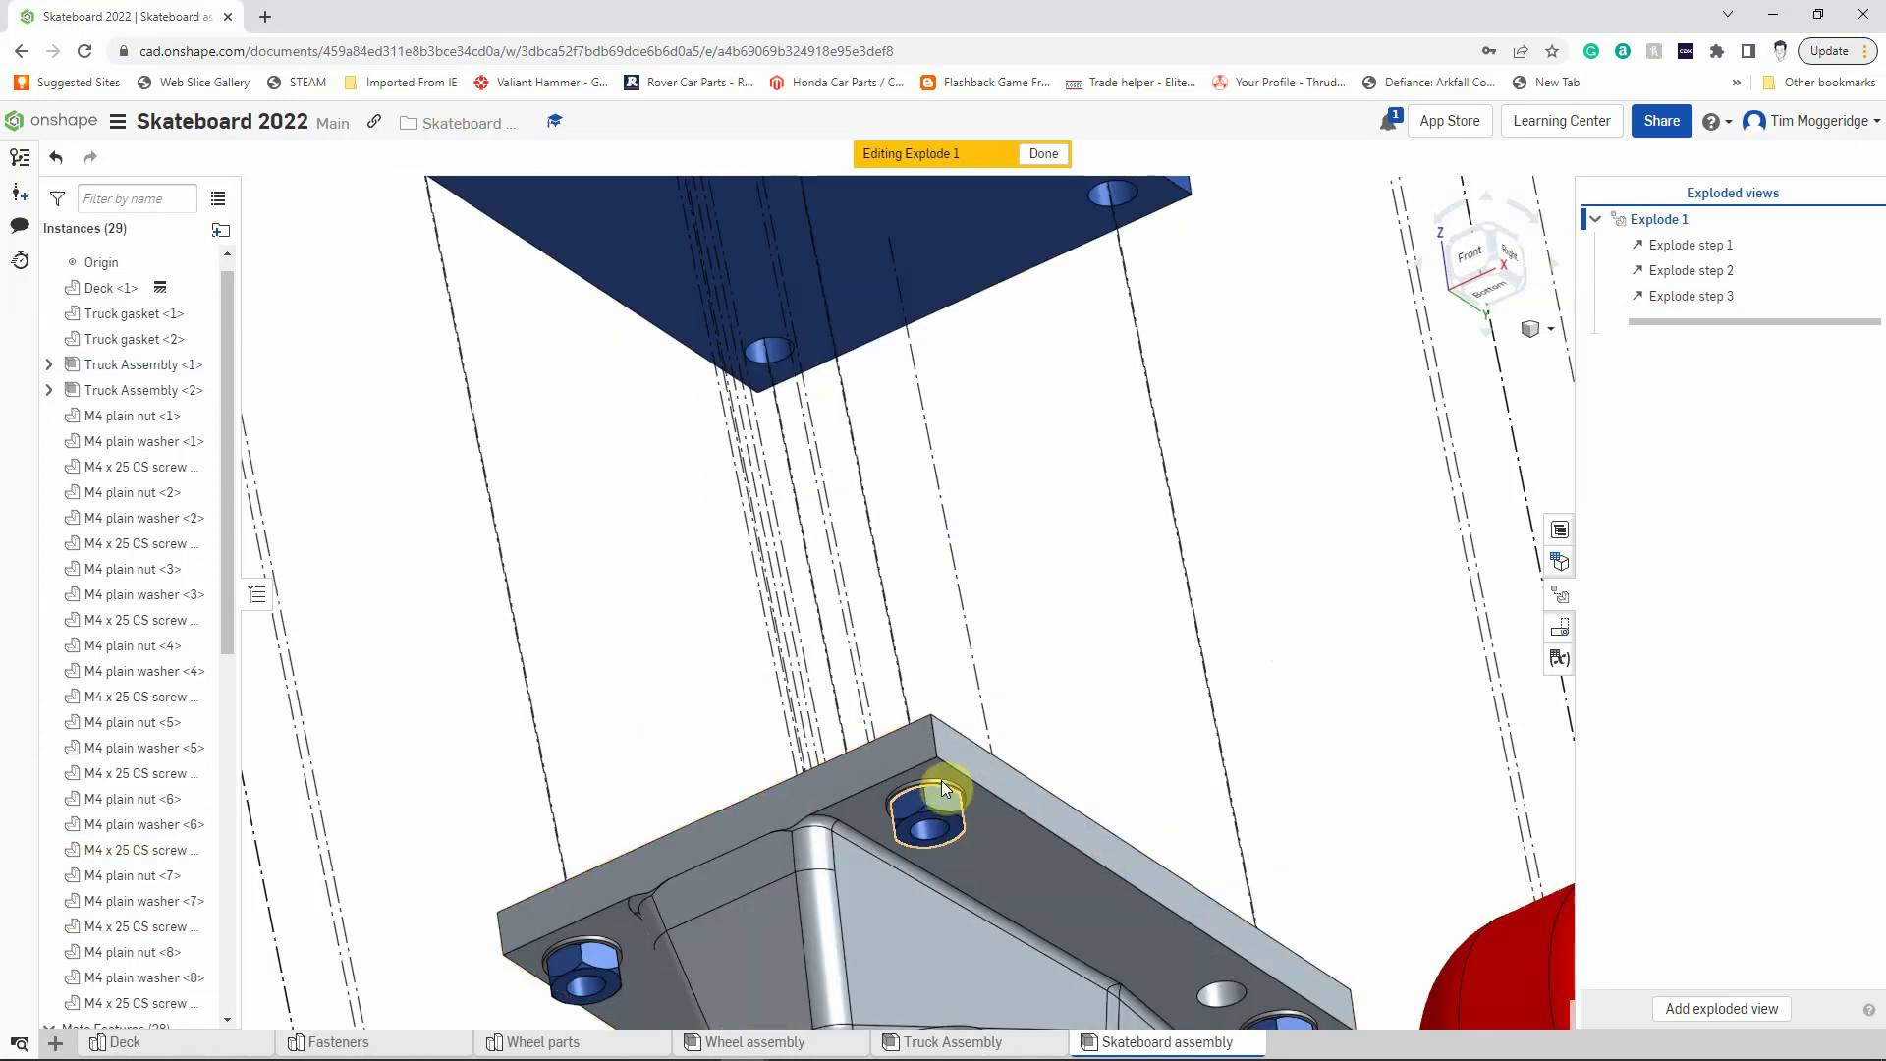
pyautogui.click(939, 786)
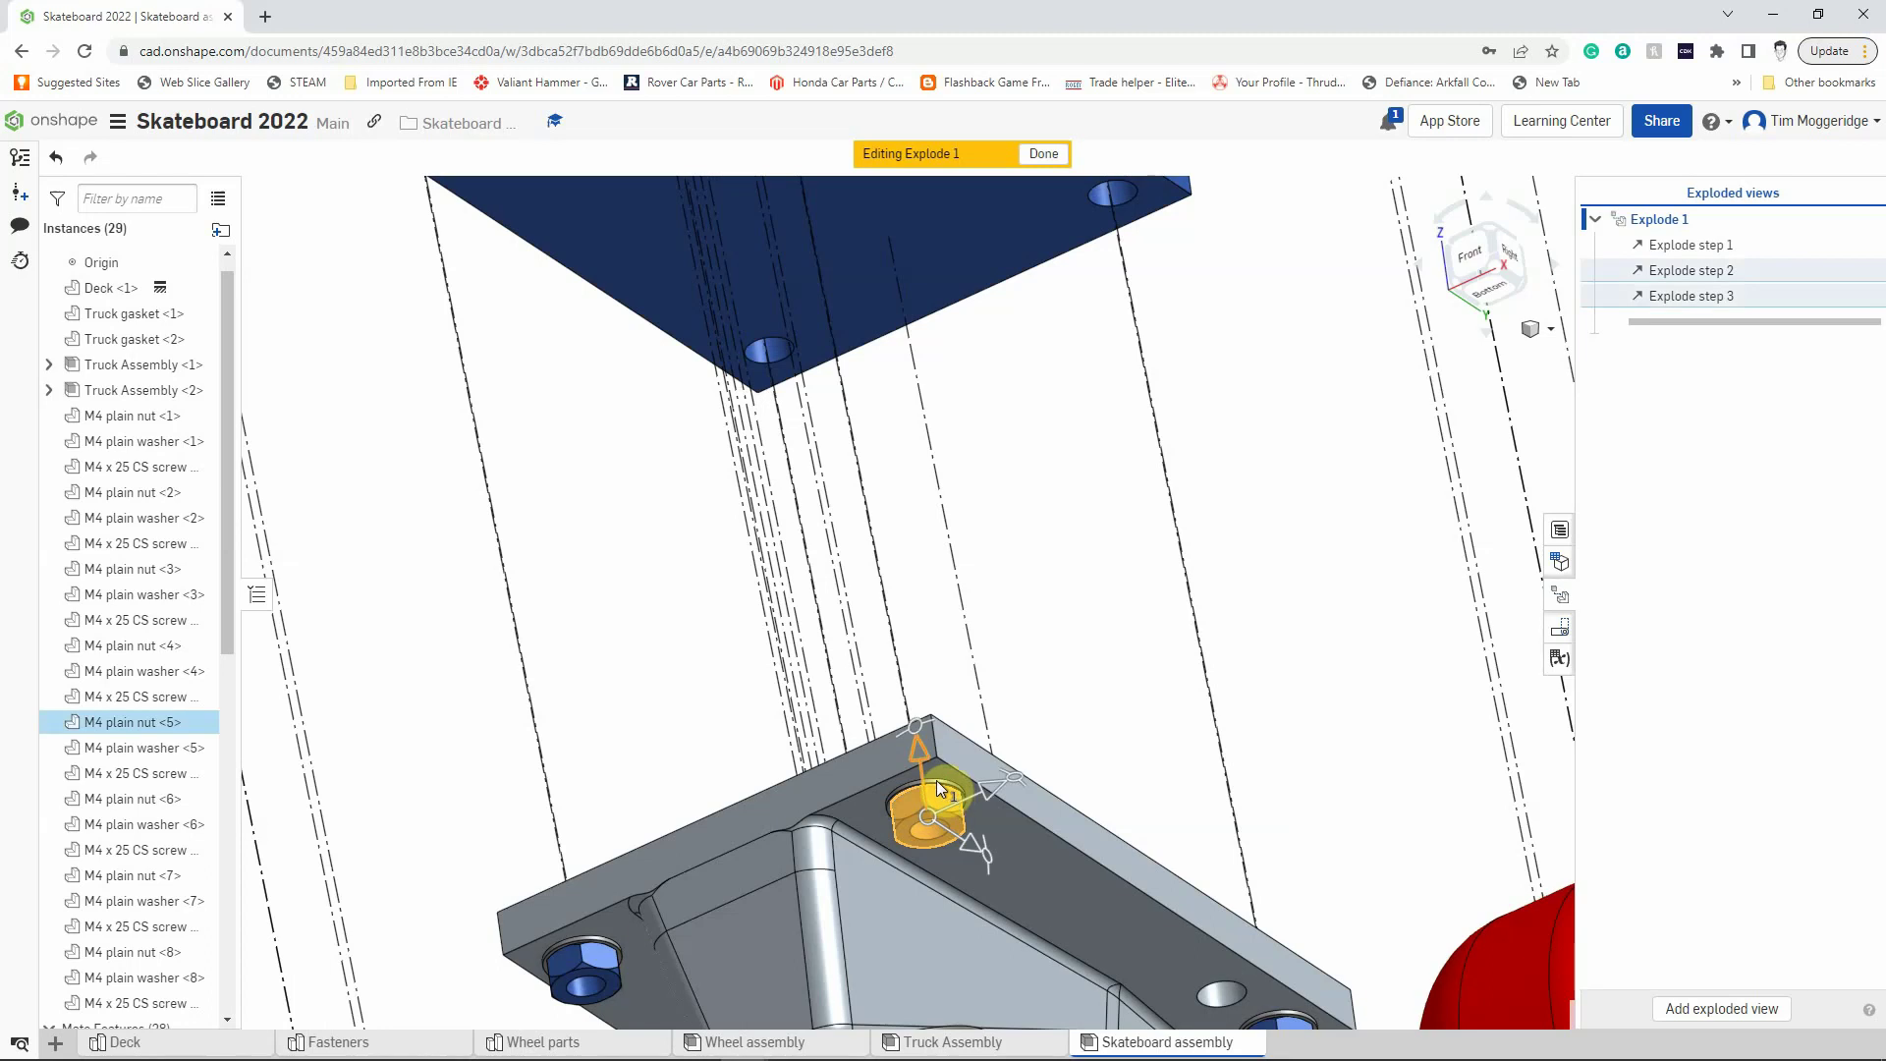
pyautogui.scroll(5, 935, 780)
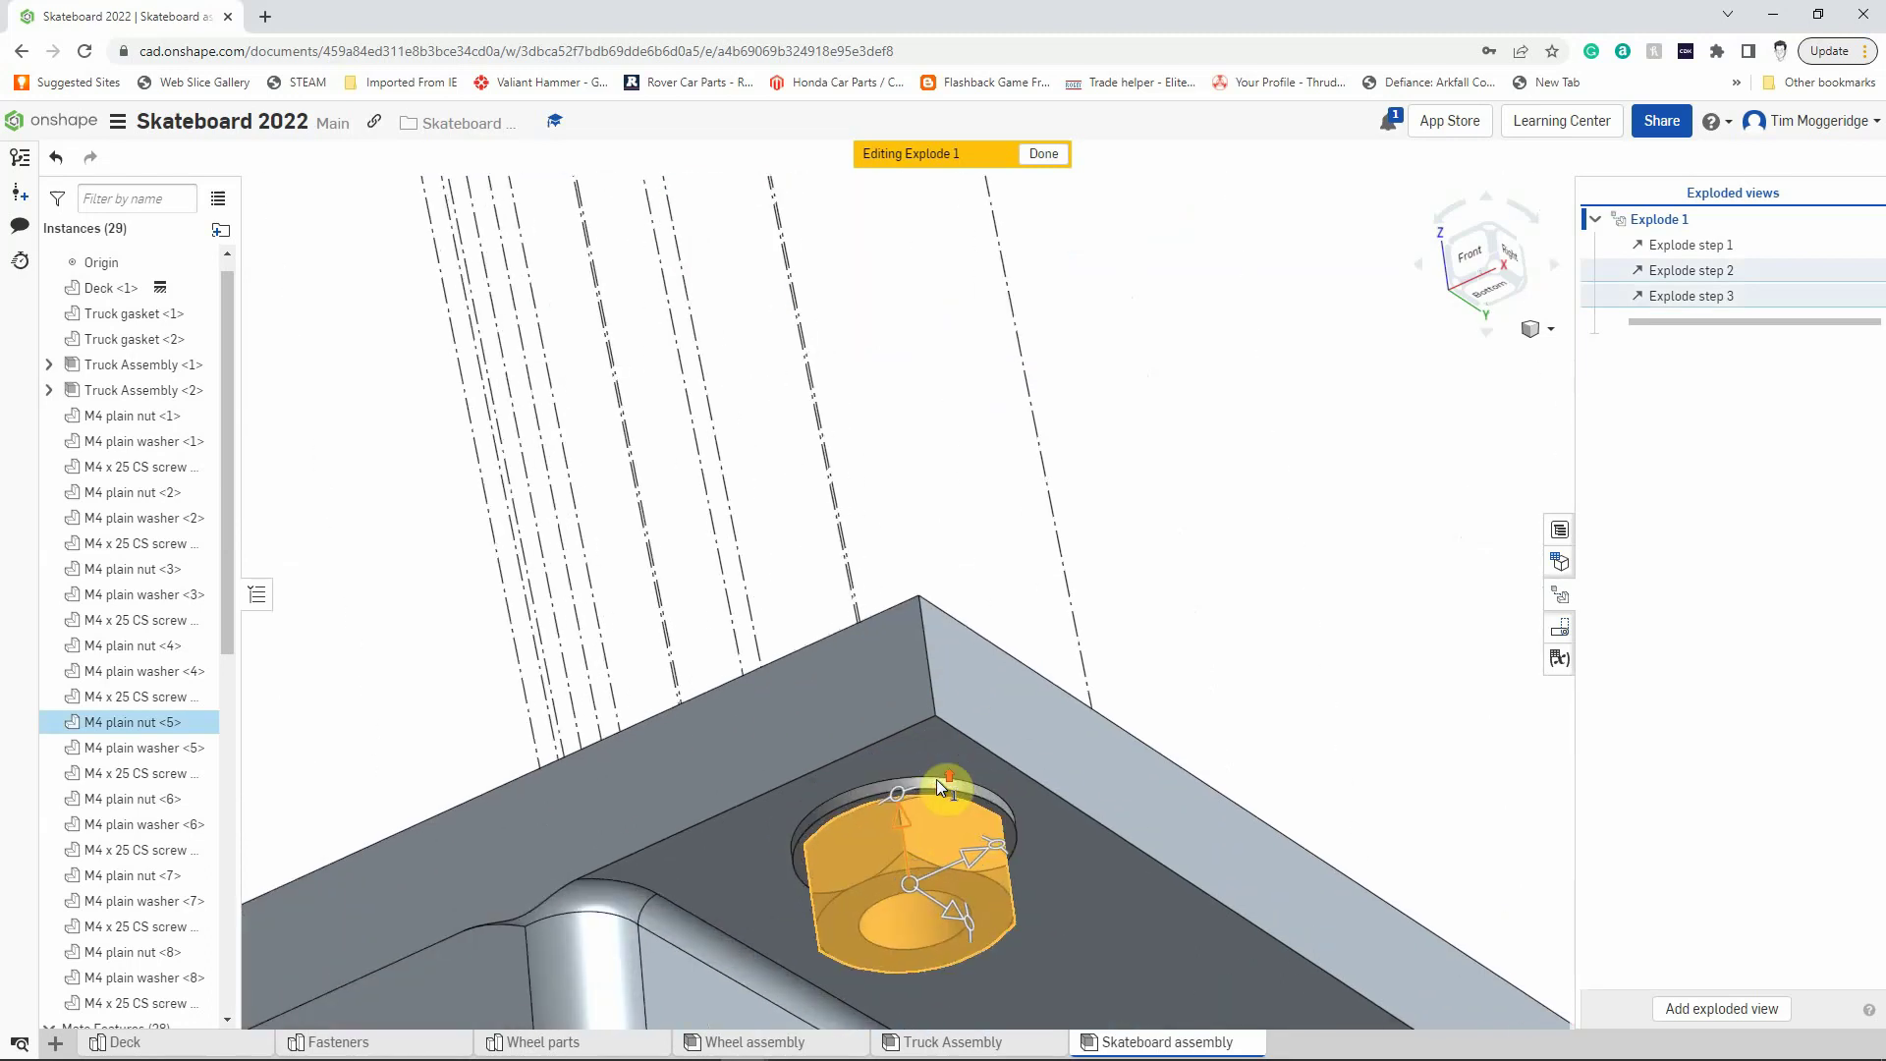
pyautogui.click(940, 783)
pyautogui.scroll(-5, 940, 784)
pyautogui.scroll(-5, 940, 784)
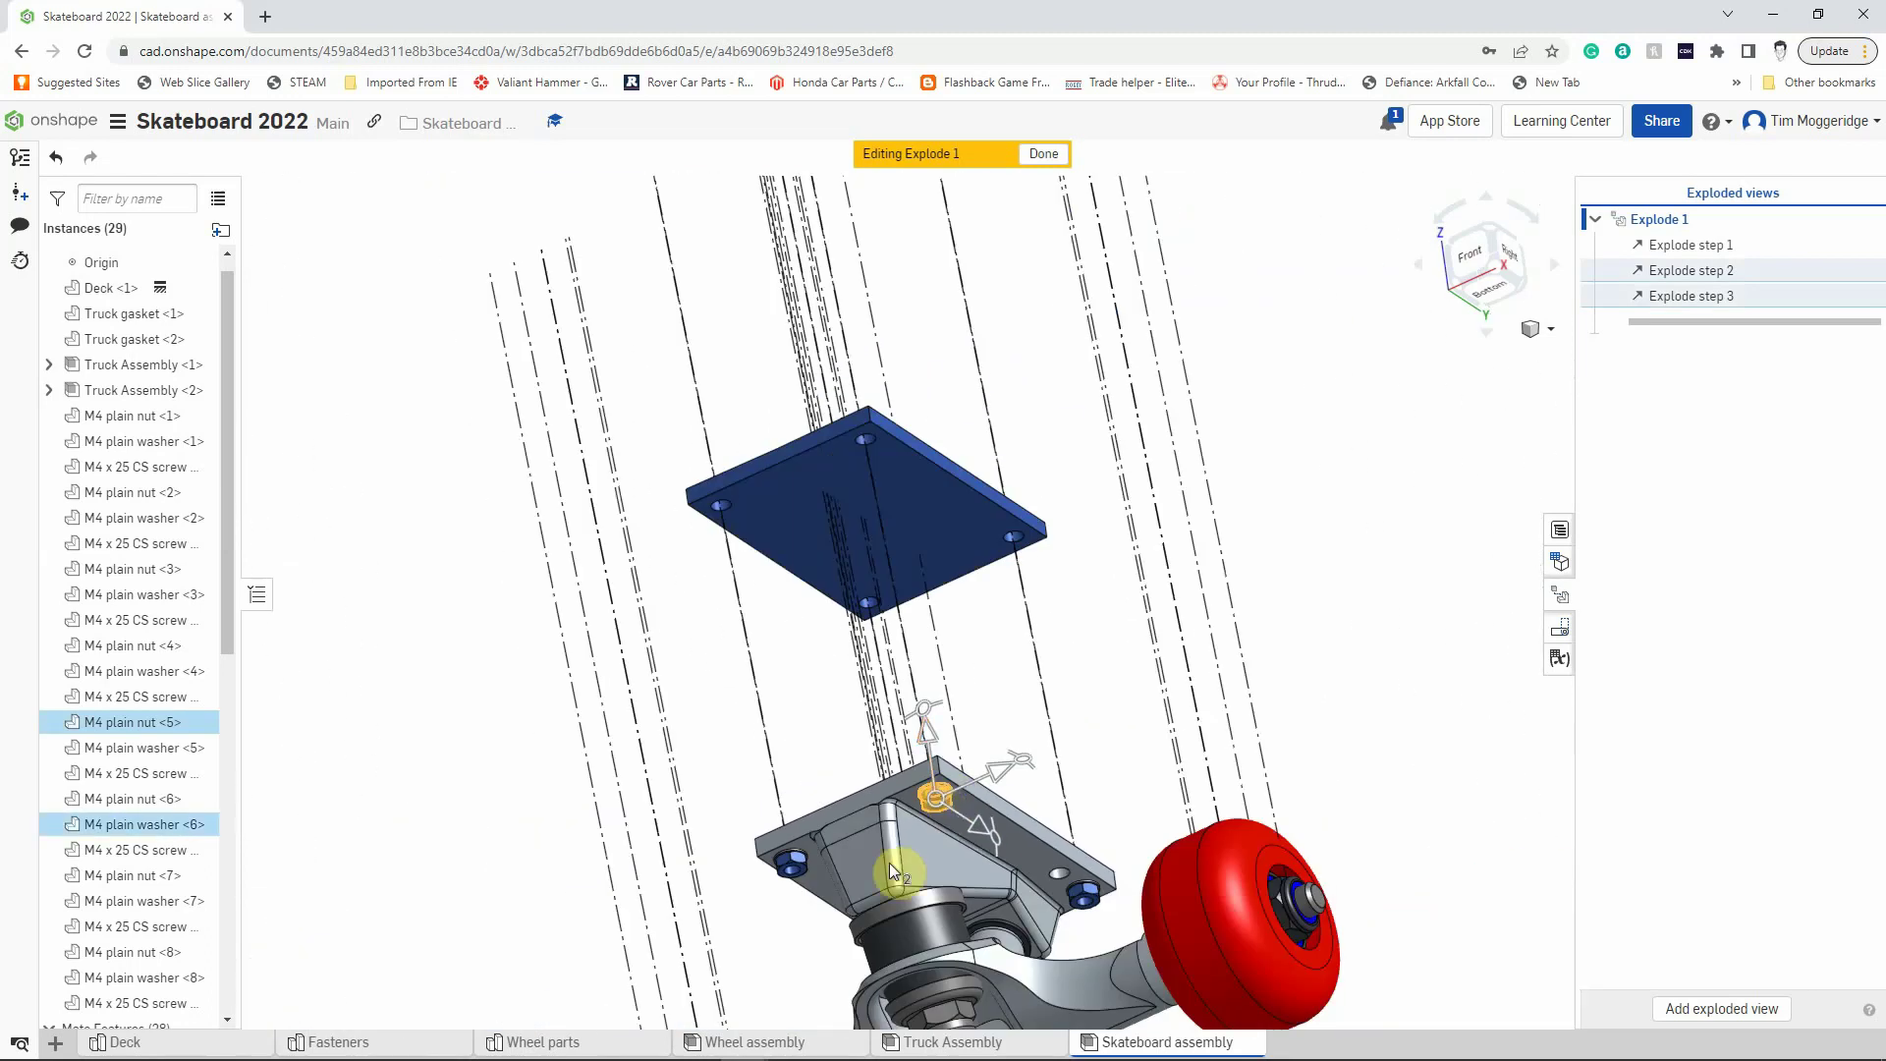
pyautogui.scroll(5, 801, 855)
pyautogui.click(798, 857)
pyautogui.scroll(5, 797, 857)
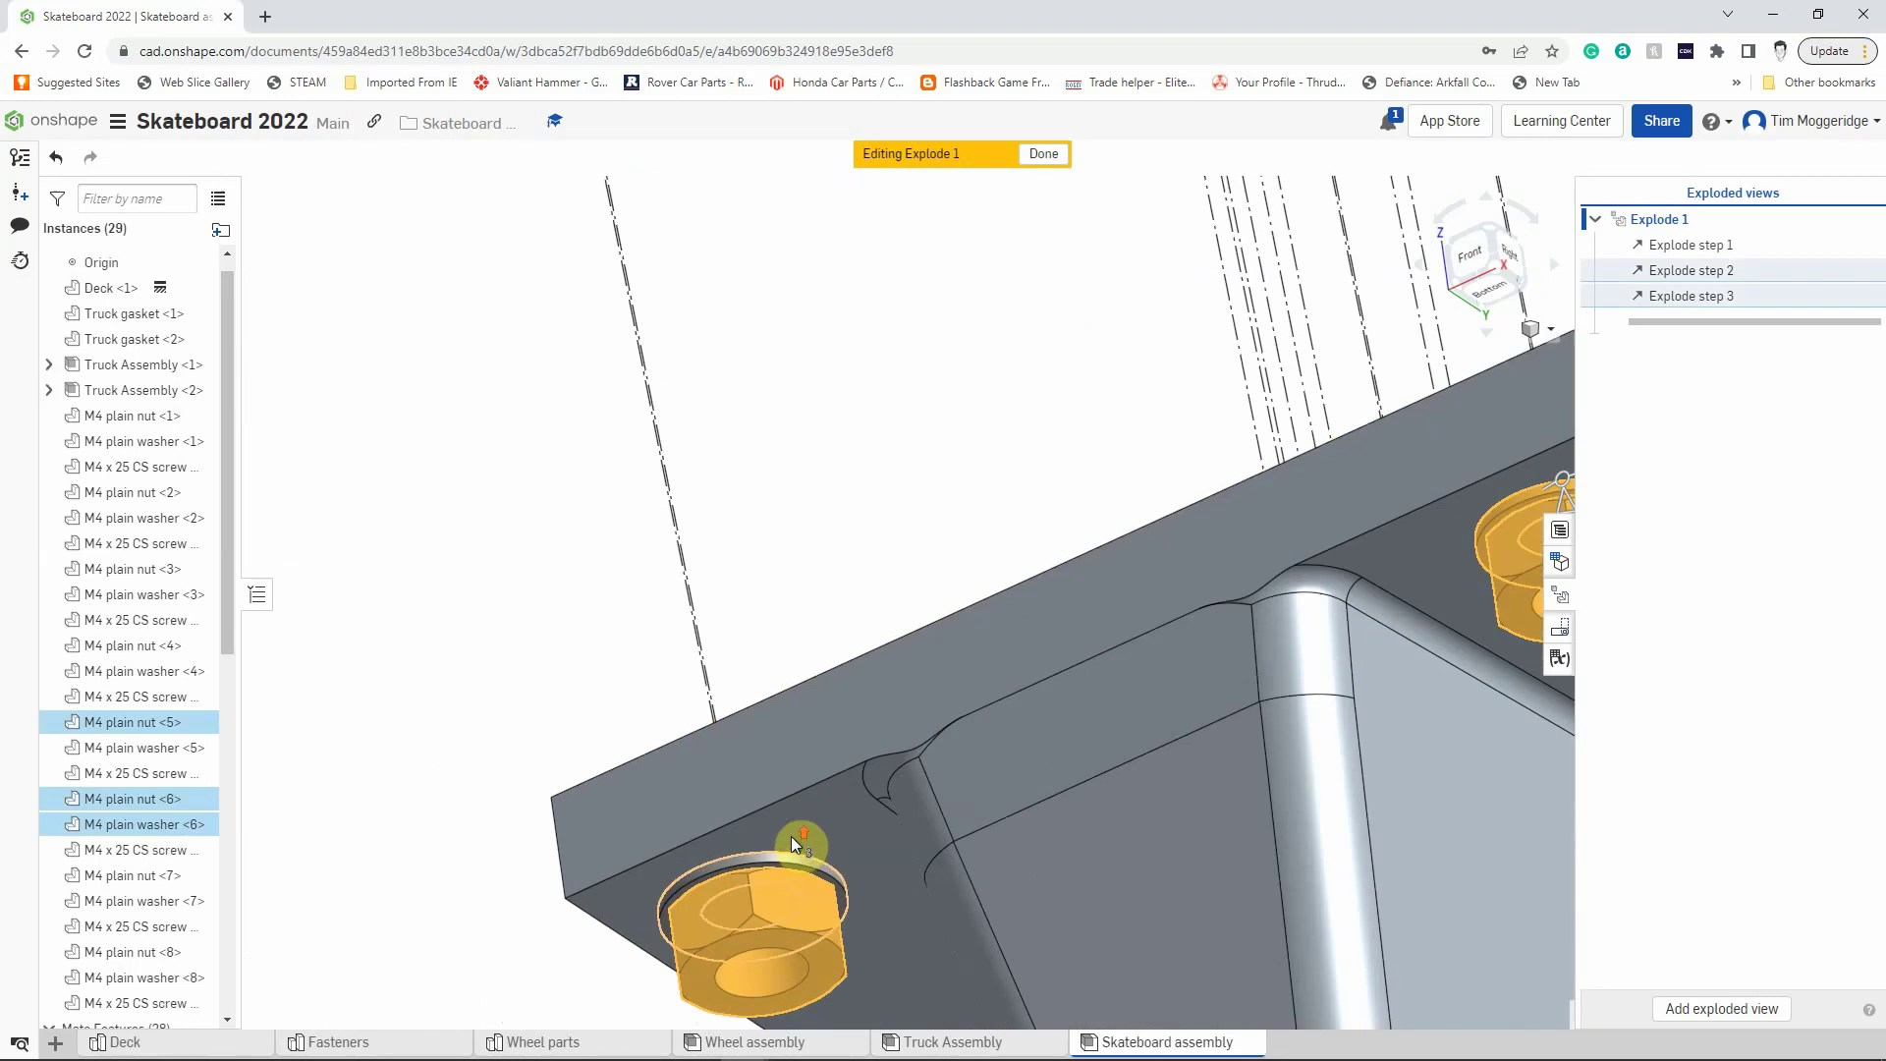
pyautogui.click(794, 855)
pyautogui.scroll(-5, 794, 856)
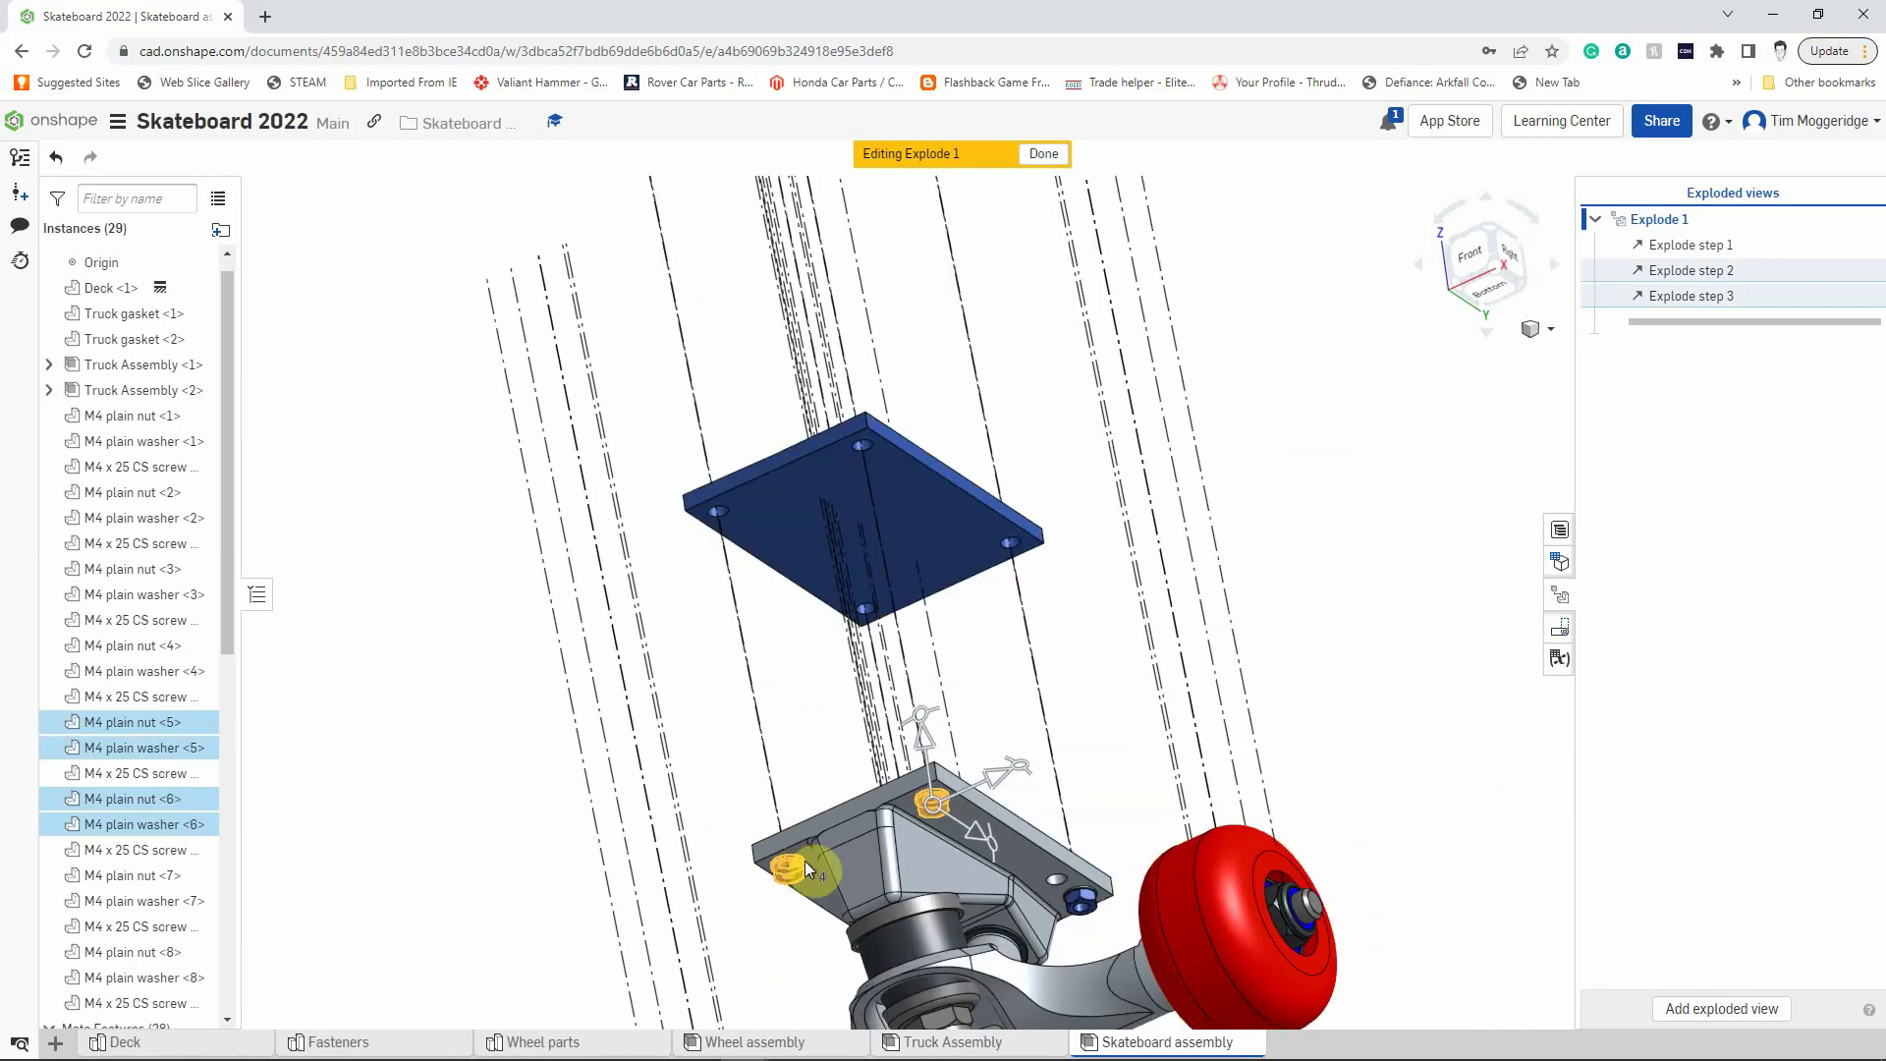
pyautogui.click(1077, 903)
pyautogui.scroll(5, 1075, 898)
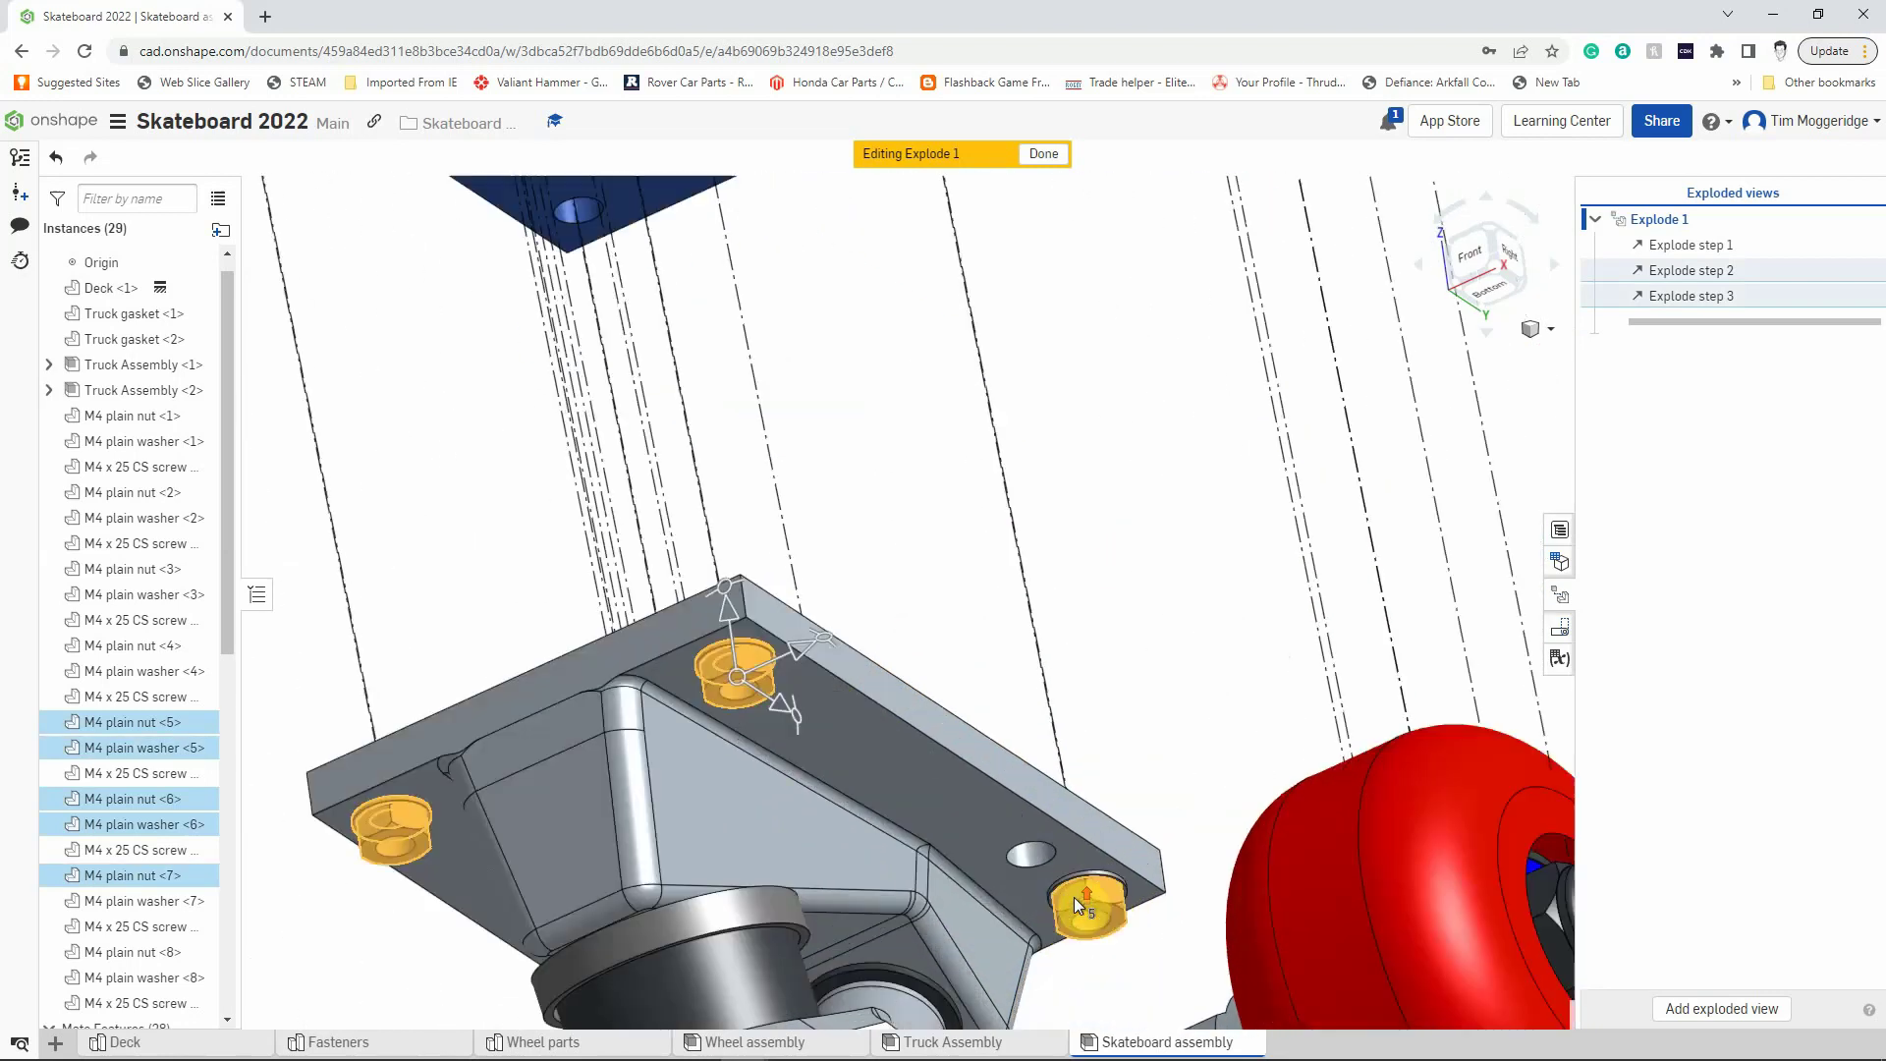
pyautogui.click(1052, 835)
pyautogui.scroll(-5, 1052, 835)
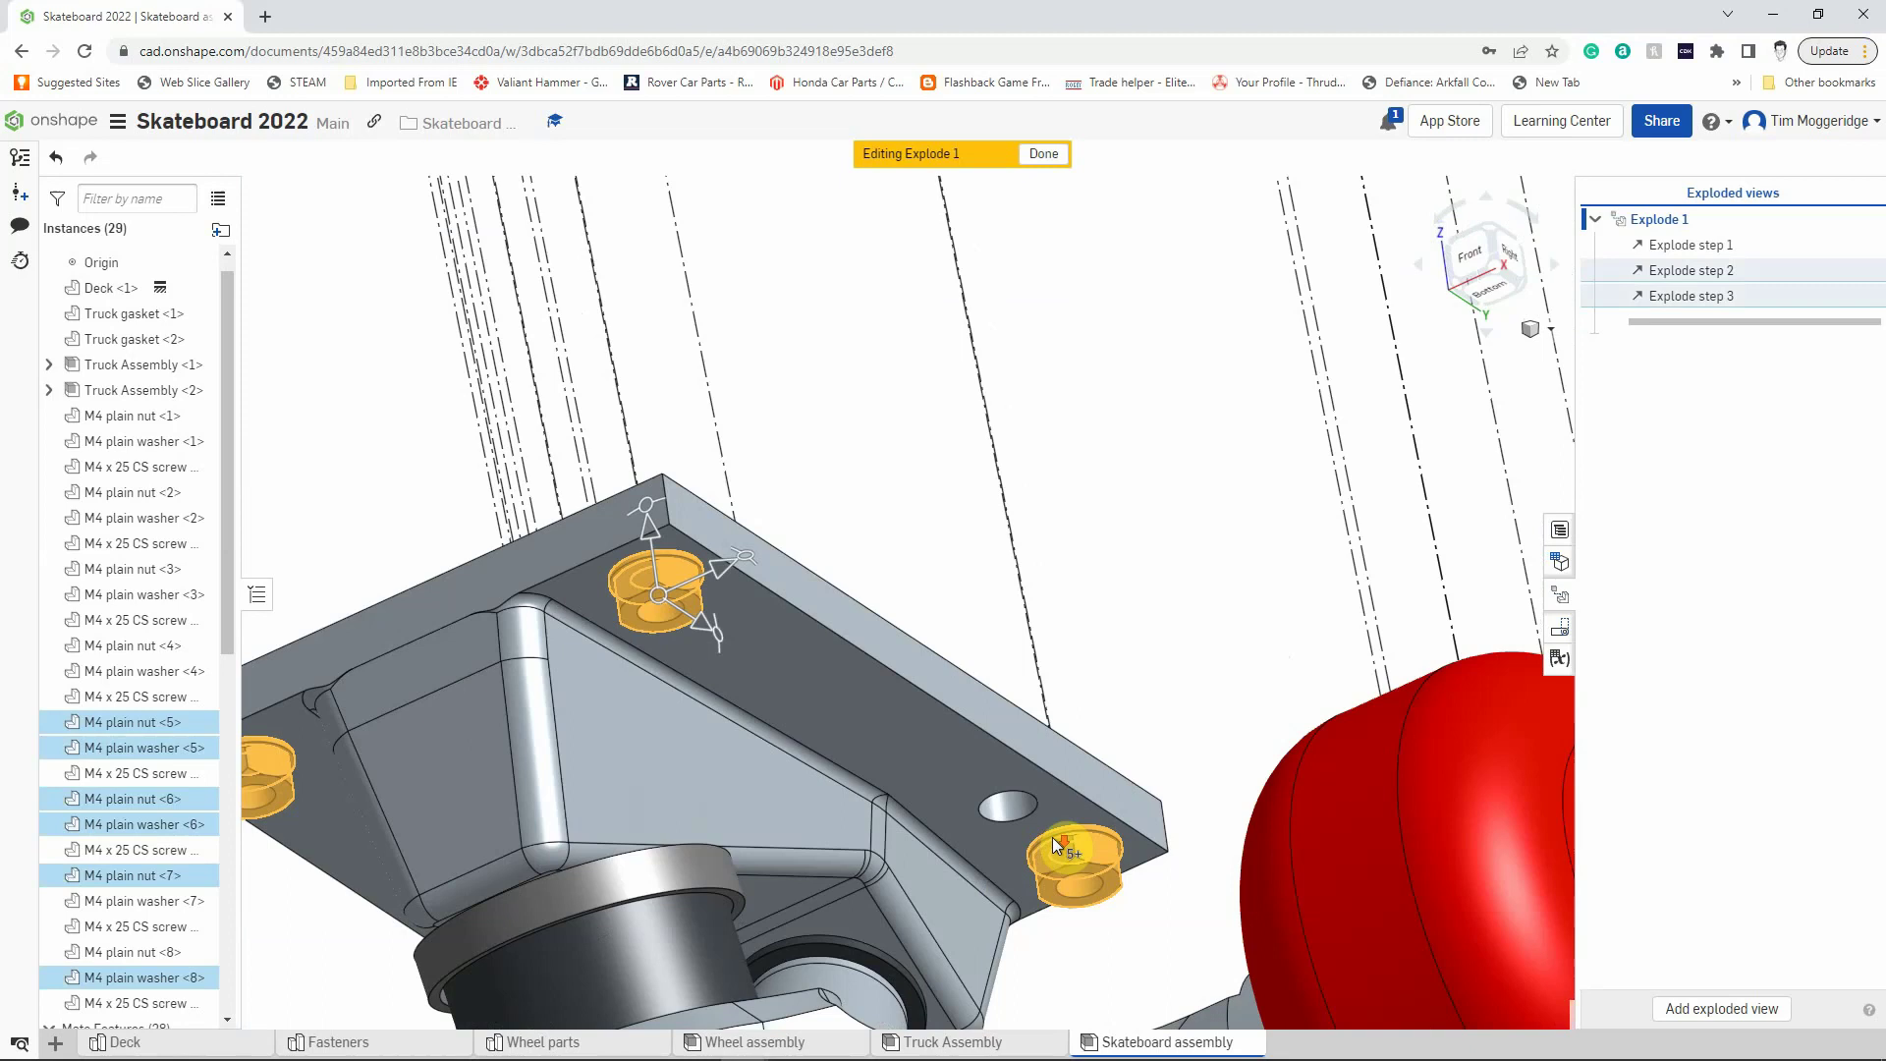
pyautogui.moveTo(830, 934); pyautogui.dragTo(898, 915, button='right')
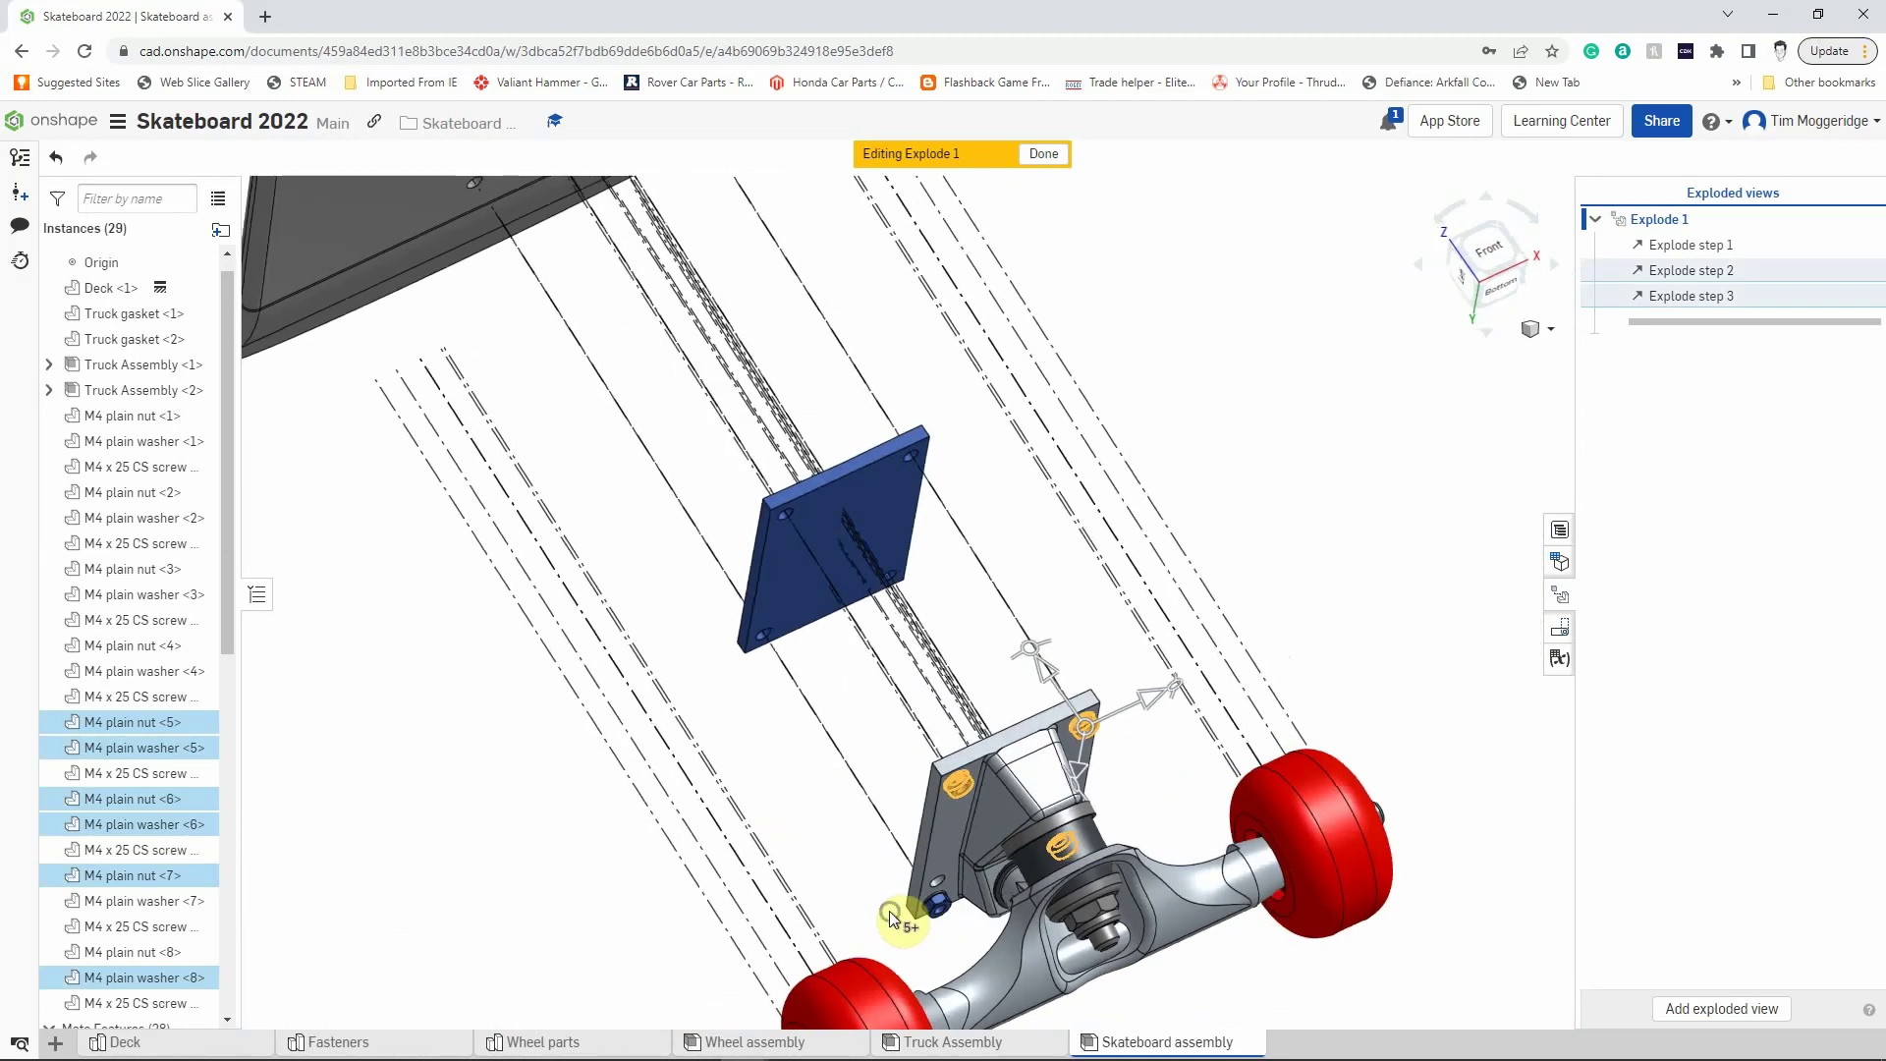
pyautogui.scroll(5, 897, 914)
pyautogui.click(887, 852)
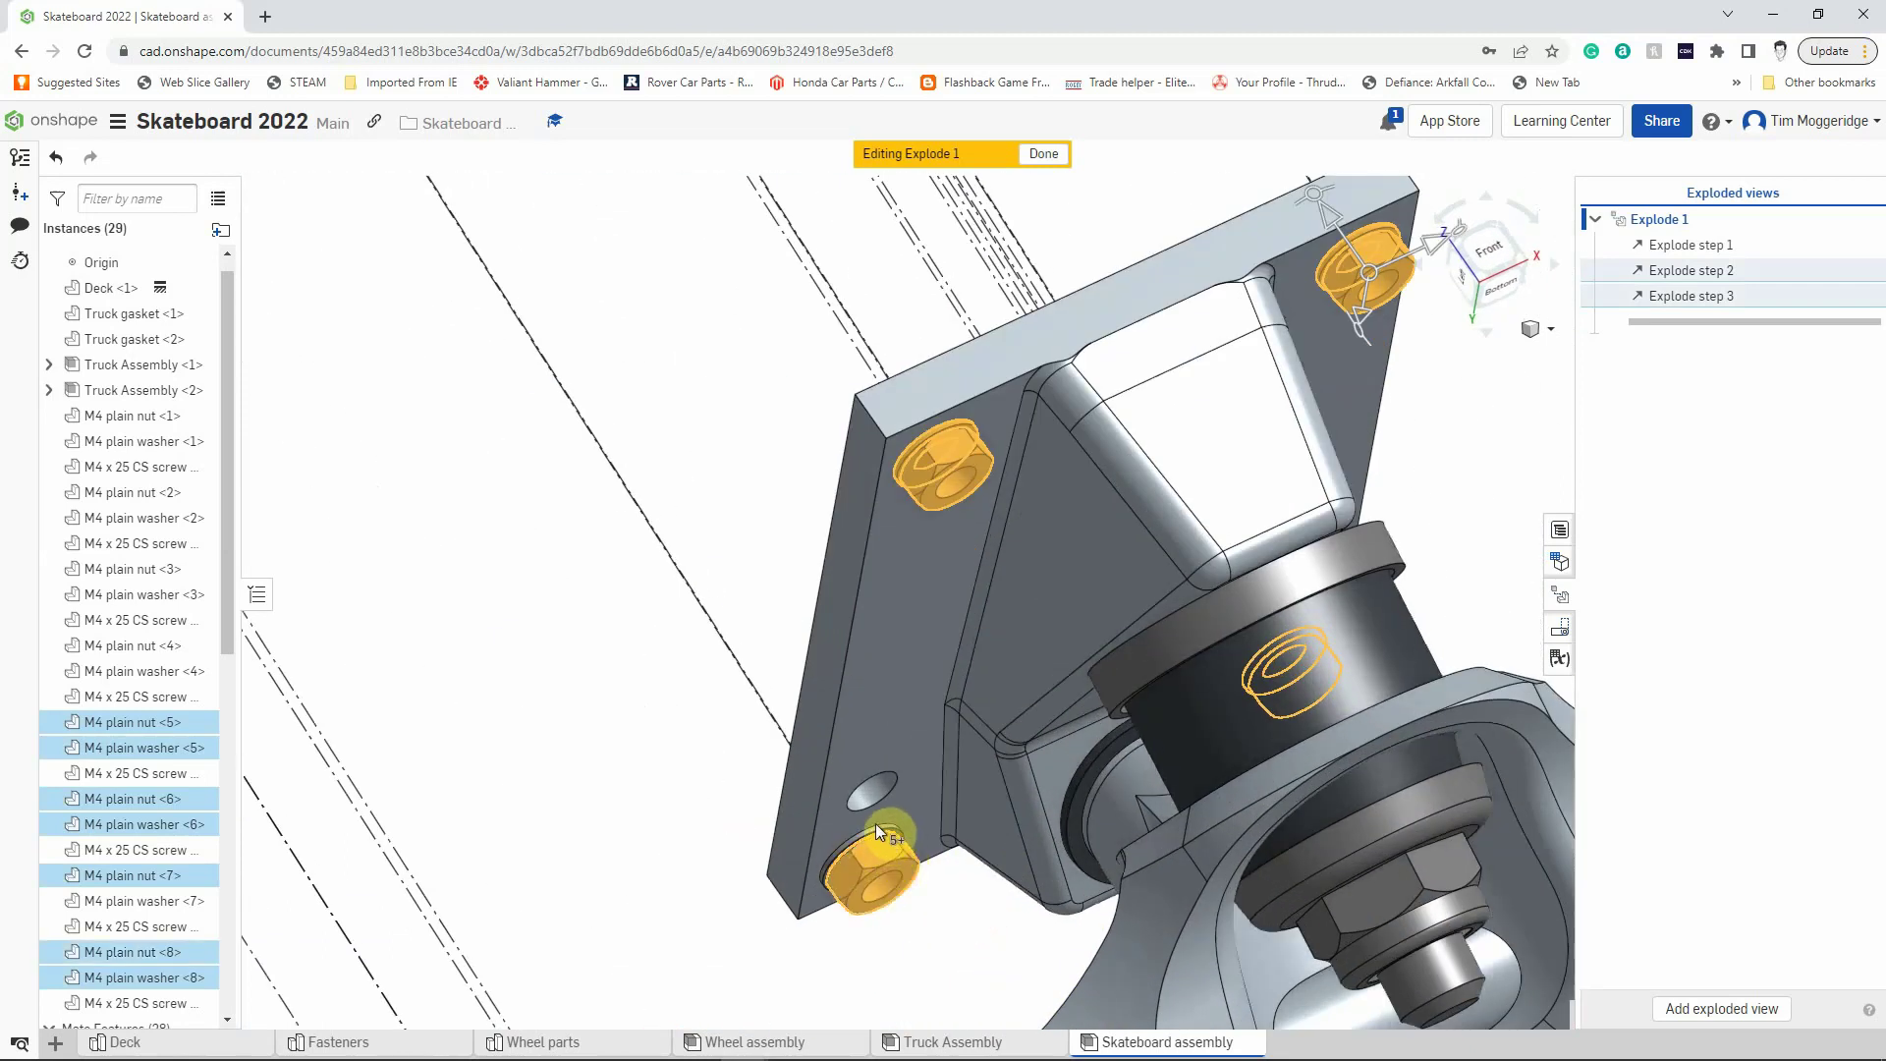
pyautogui.click(875, 822)
pyautogui.scroll(-10, 875, 822)
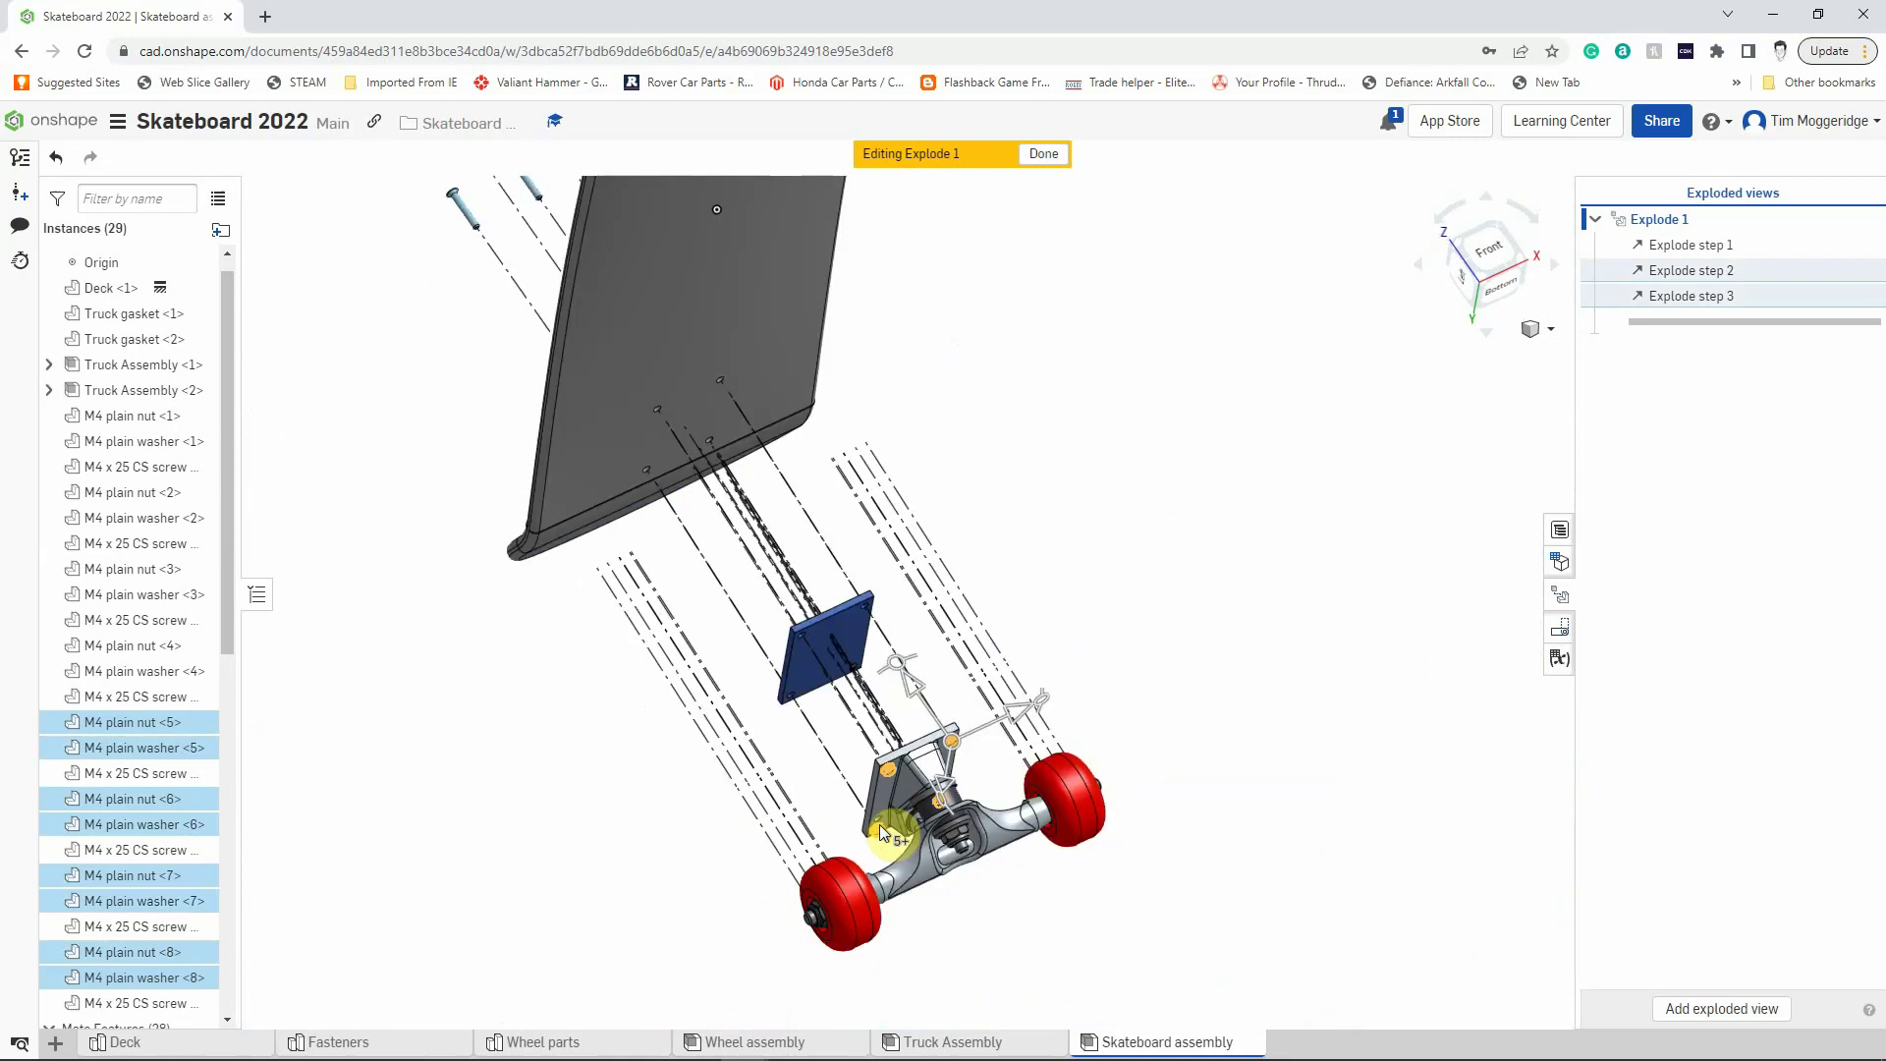
pyautogui.click(1553, 333)
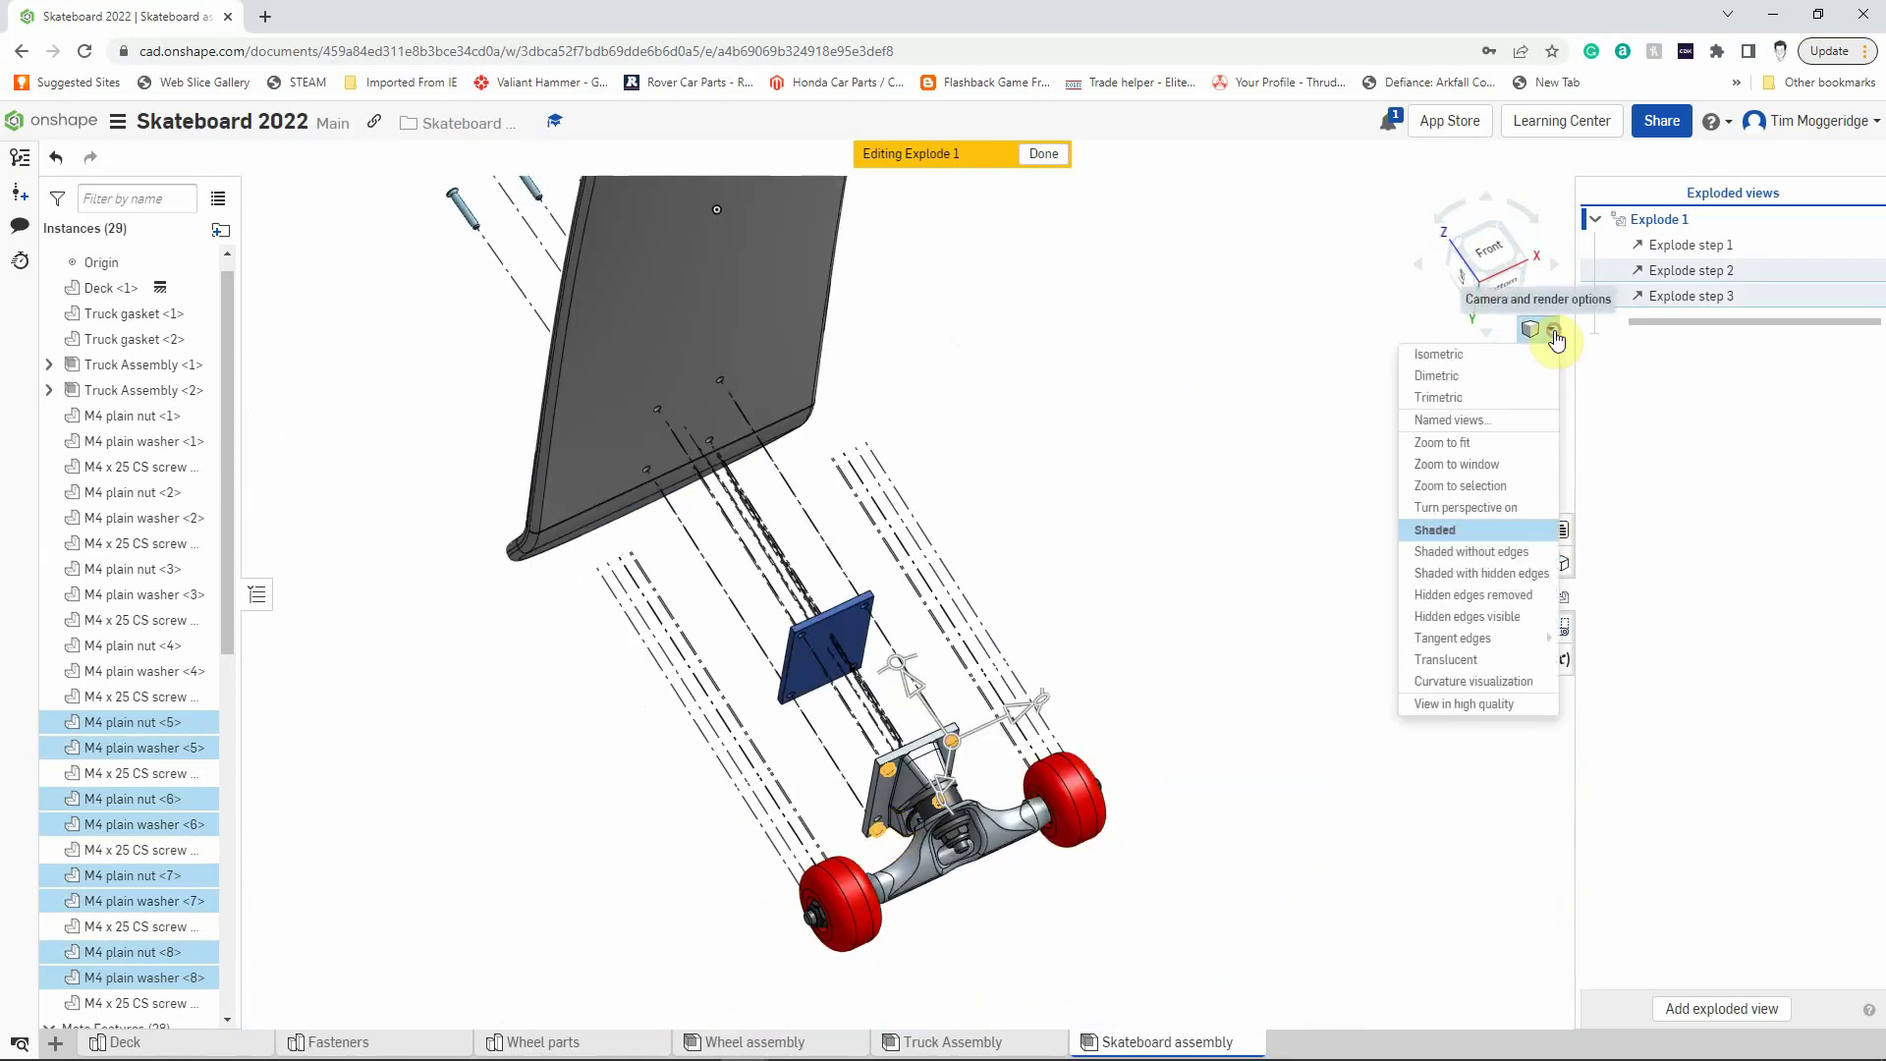
pyautogui.click(1451, 362)
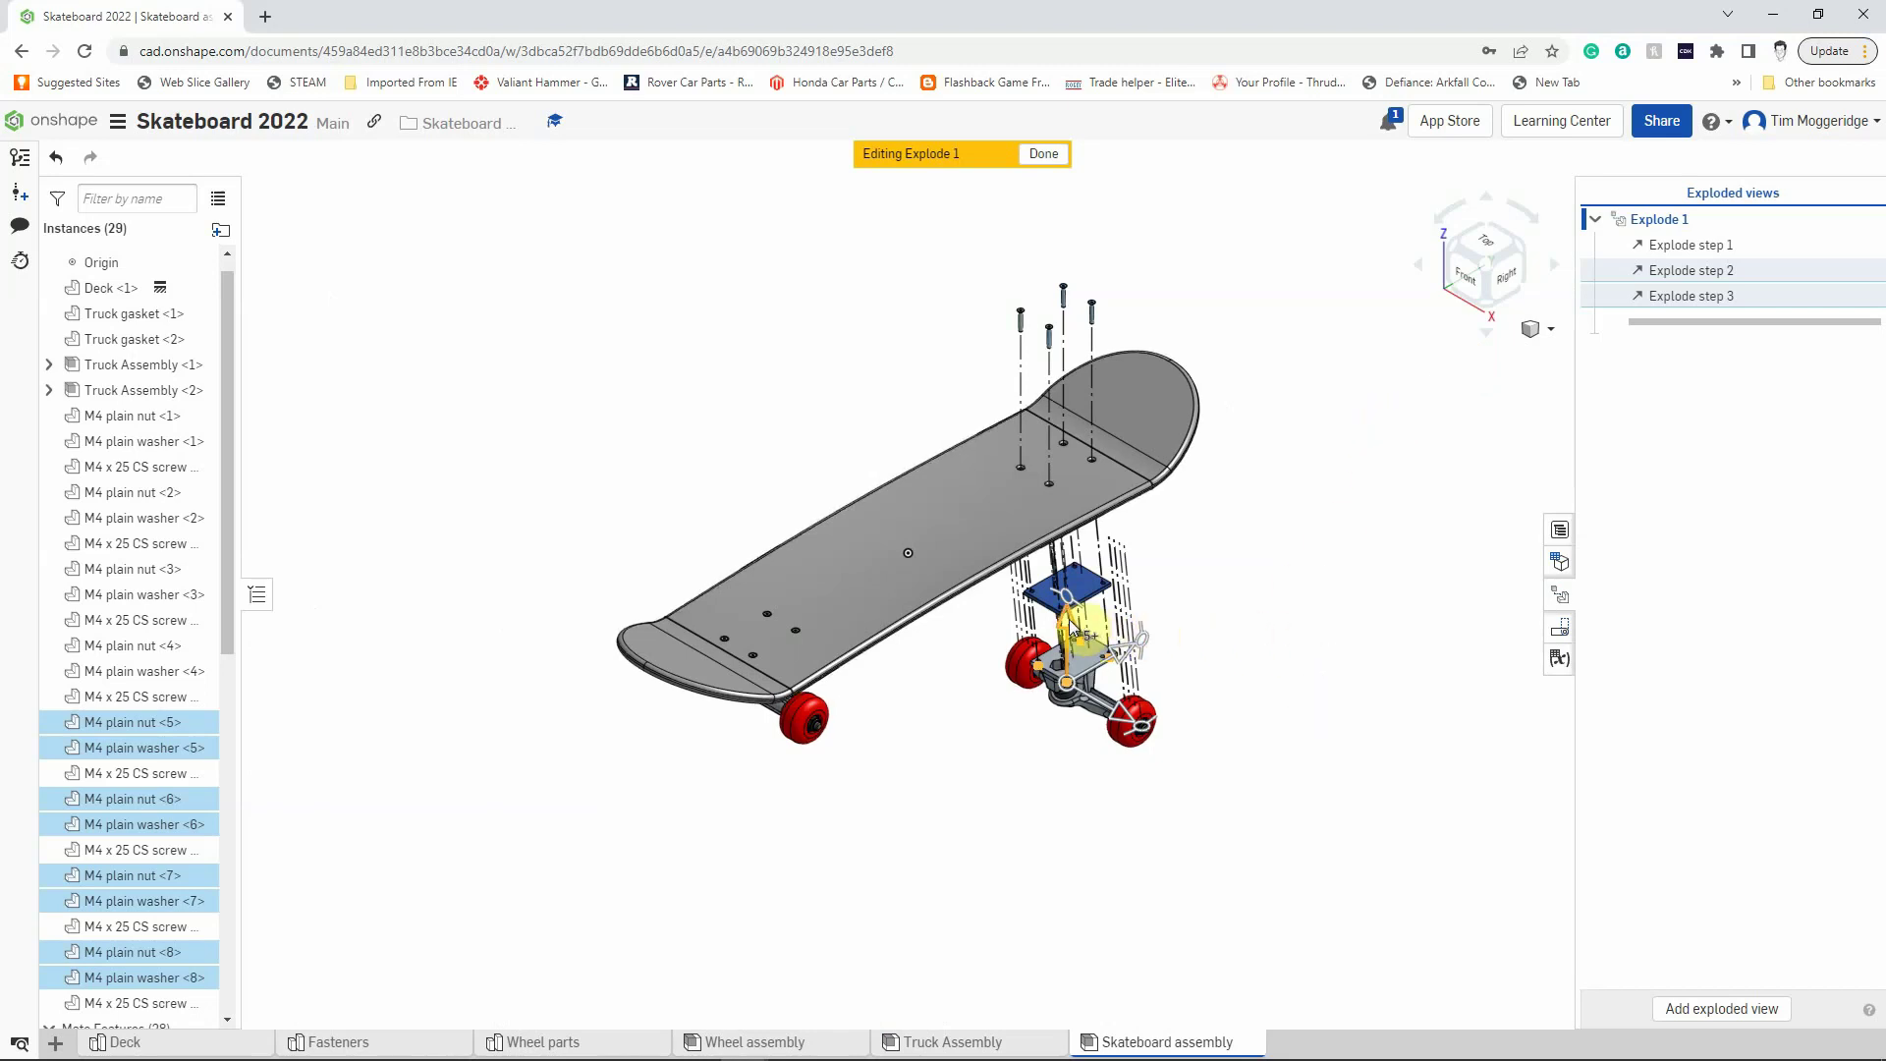
pyautogui.moveTo(1065, 627); pyautogui.dragTo(1071, 743)
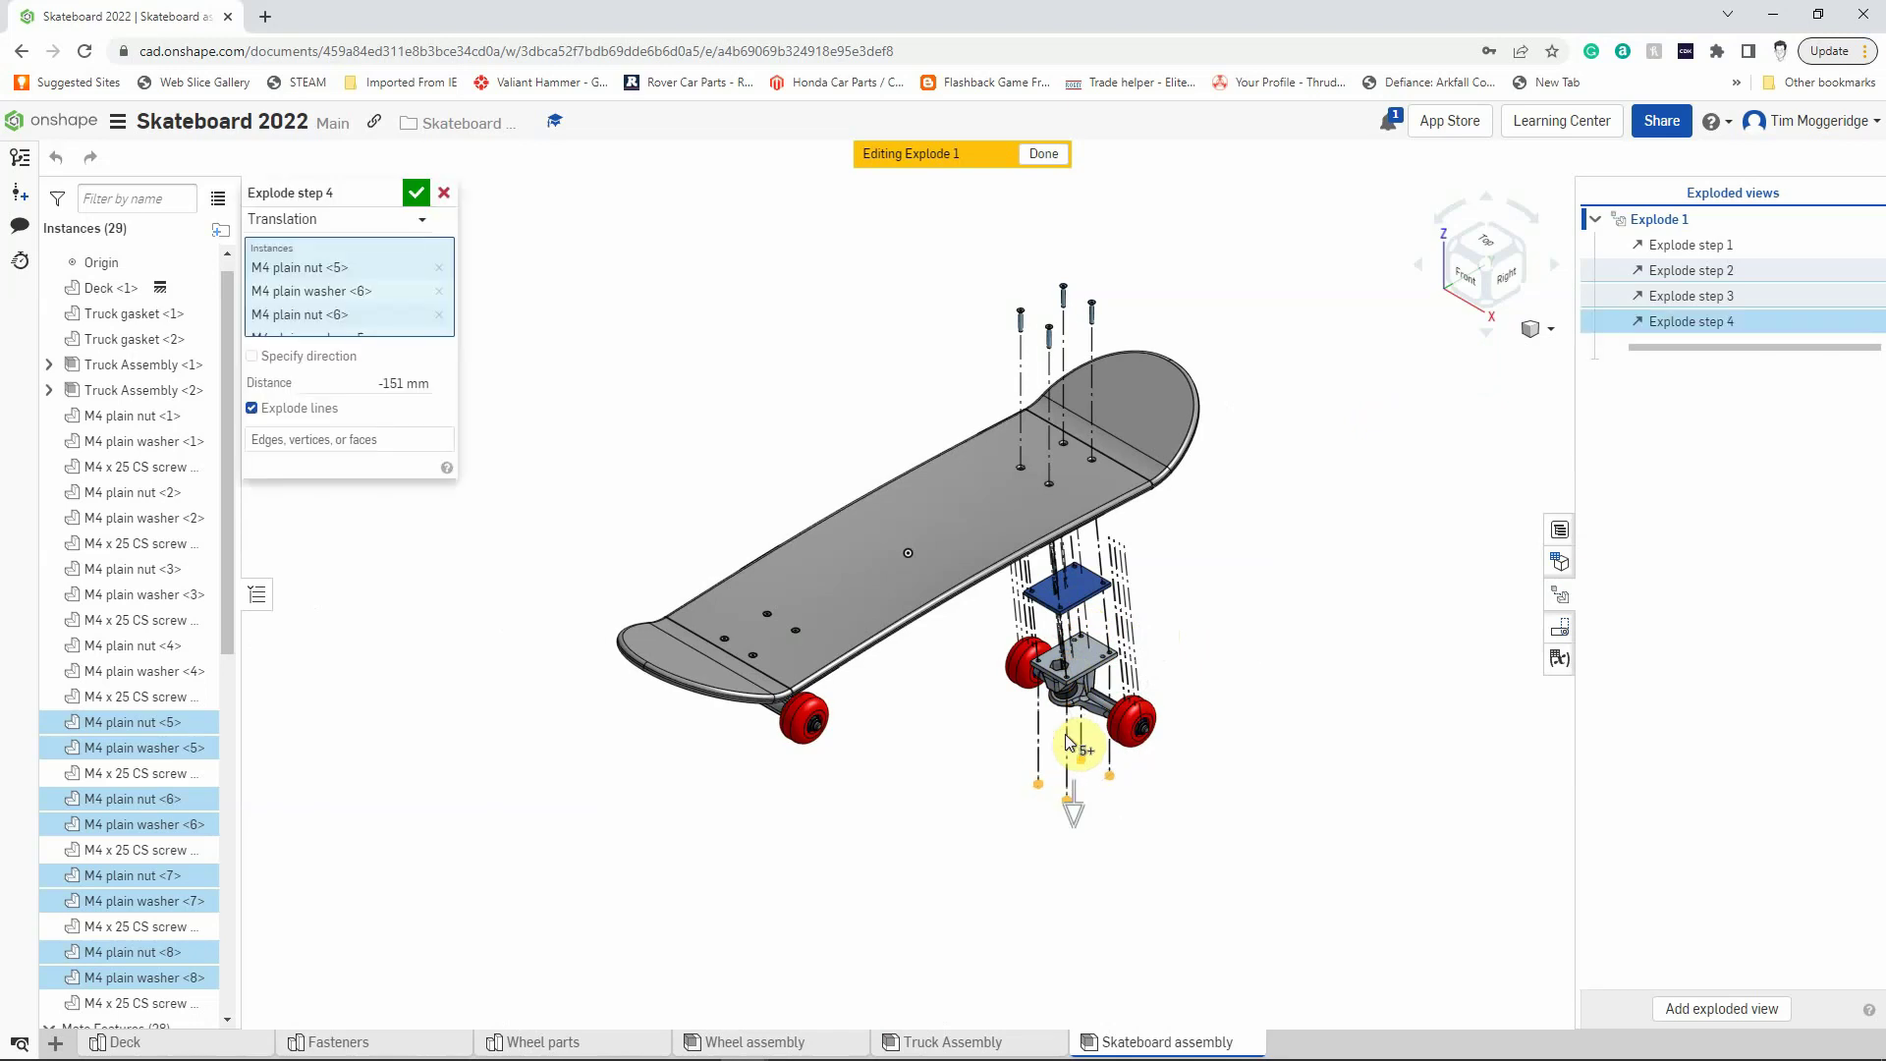
pyautogui.click(417, 196)
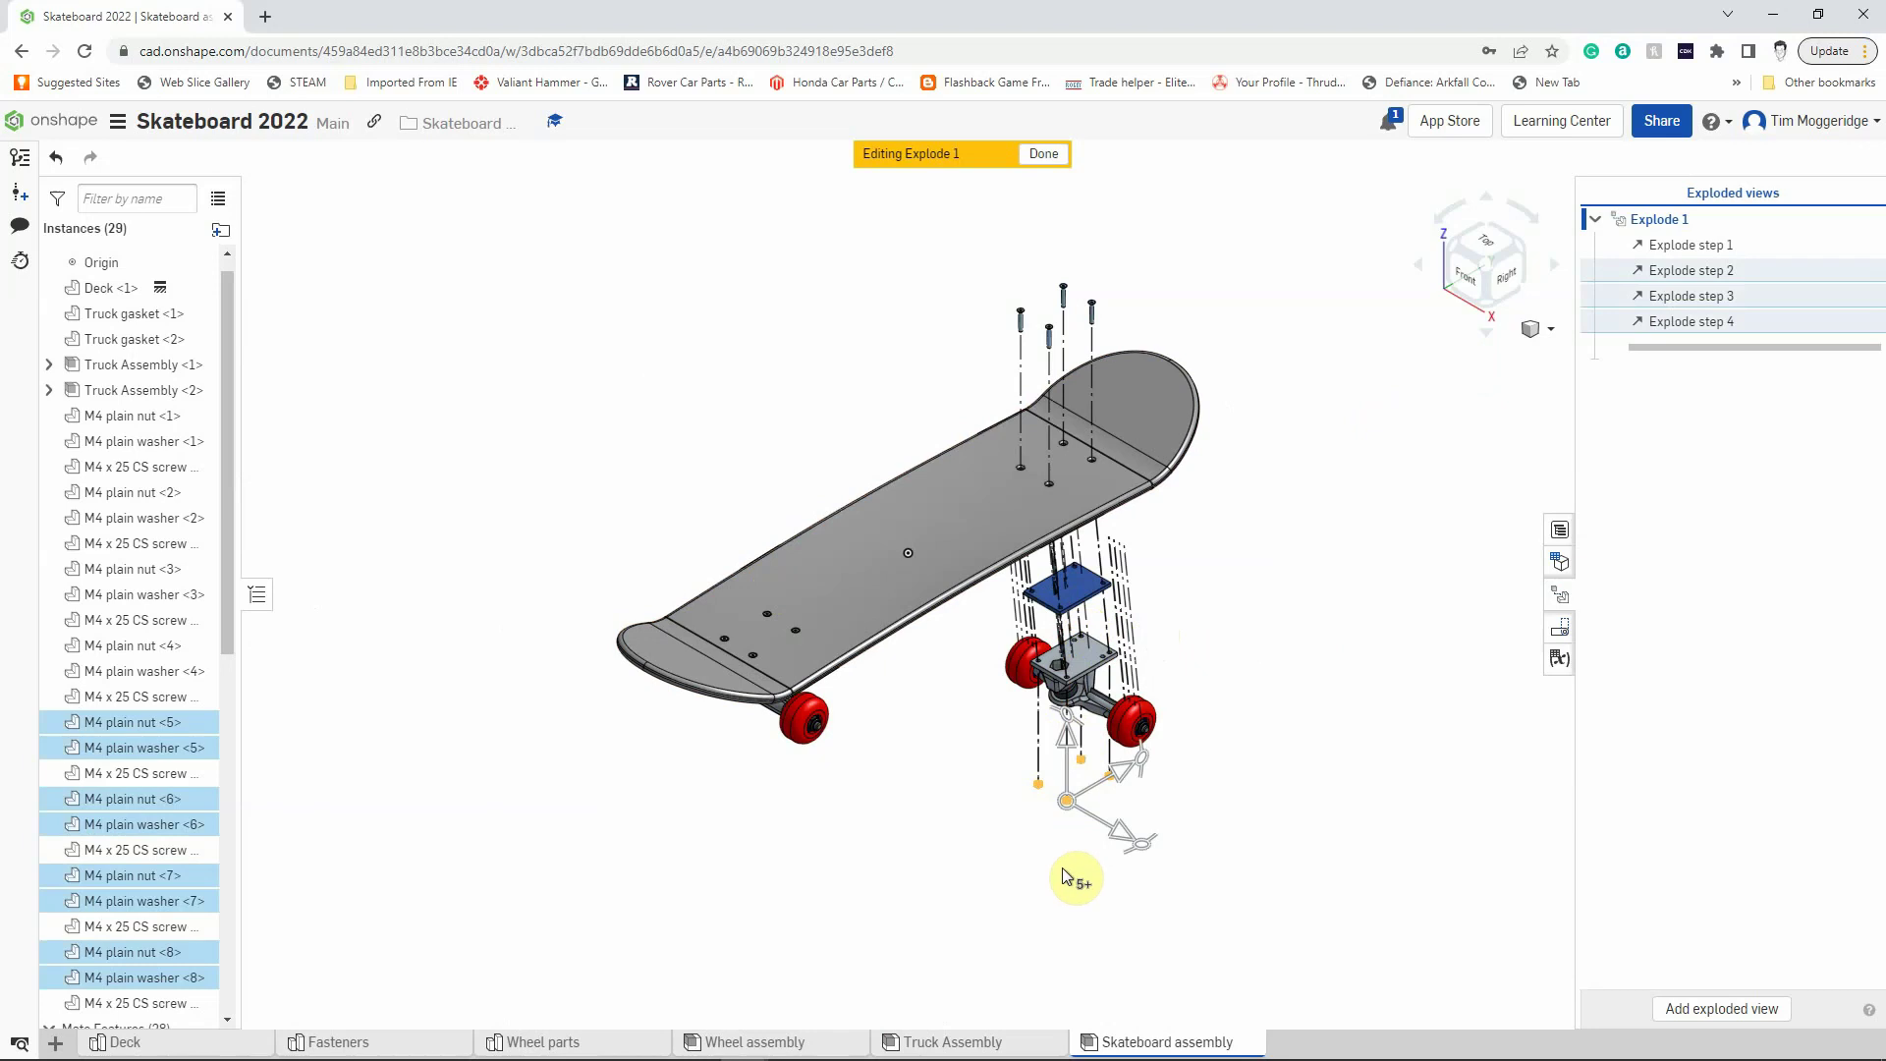
# Step: Explode M4 plain nuts <5> to <8> further down, separating them from the washers below the truck
pyautogui.click(1291, 794)
pyautogui.scroll(5, 1065, 826)
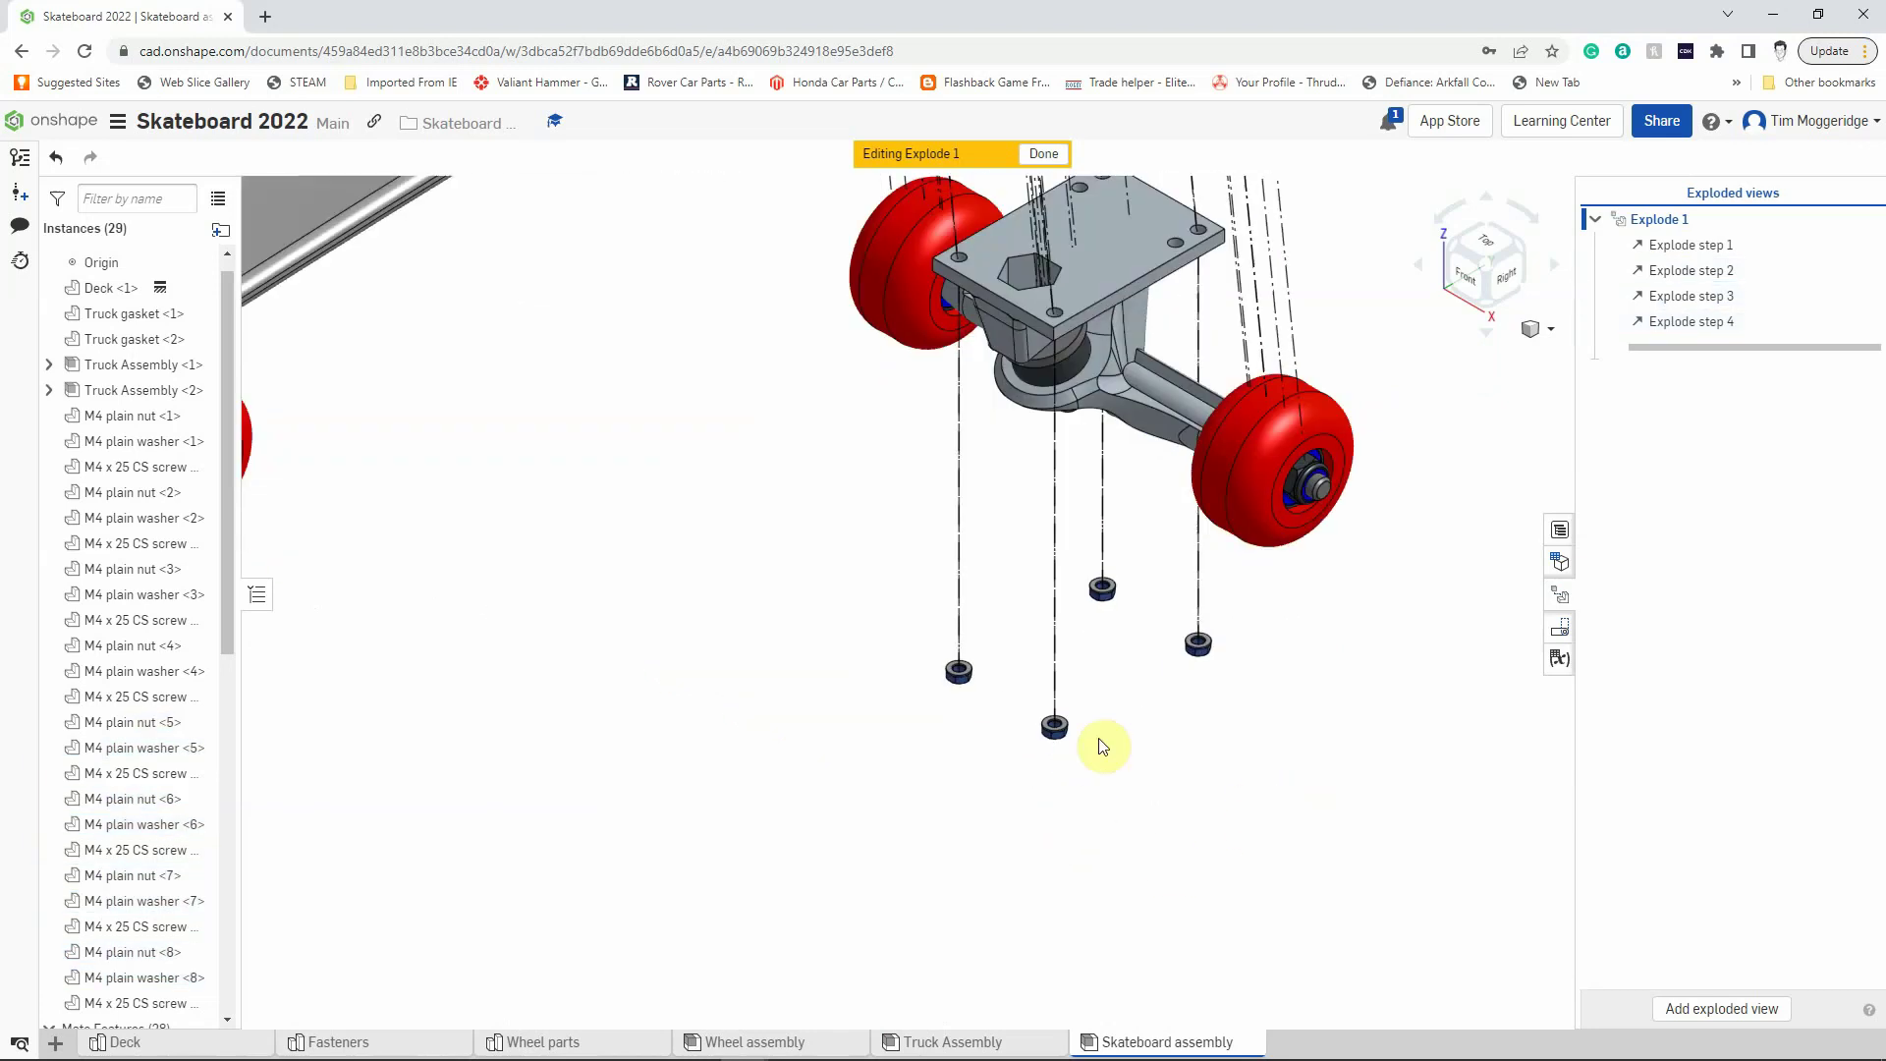
pyautogui.click(1108, 607)
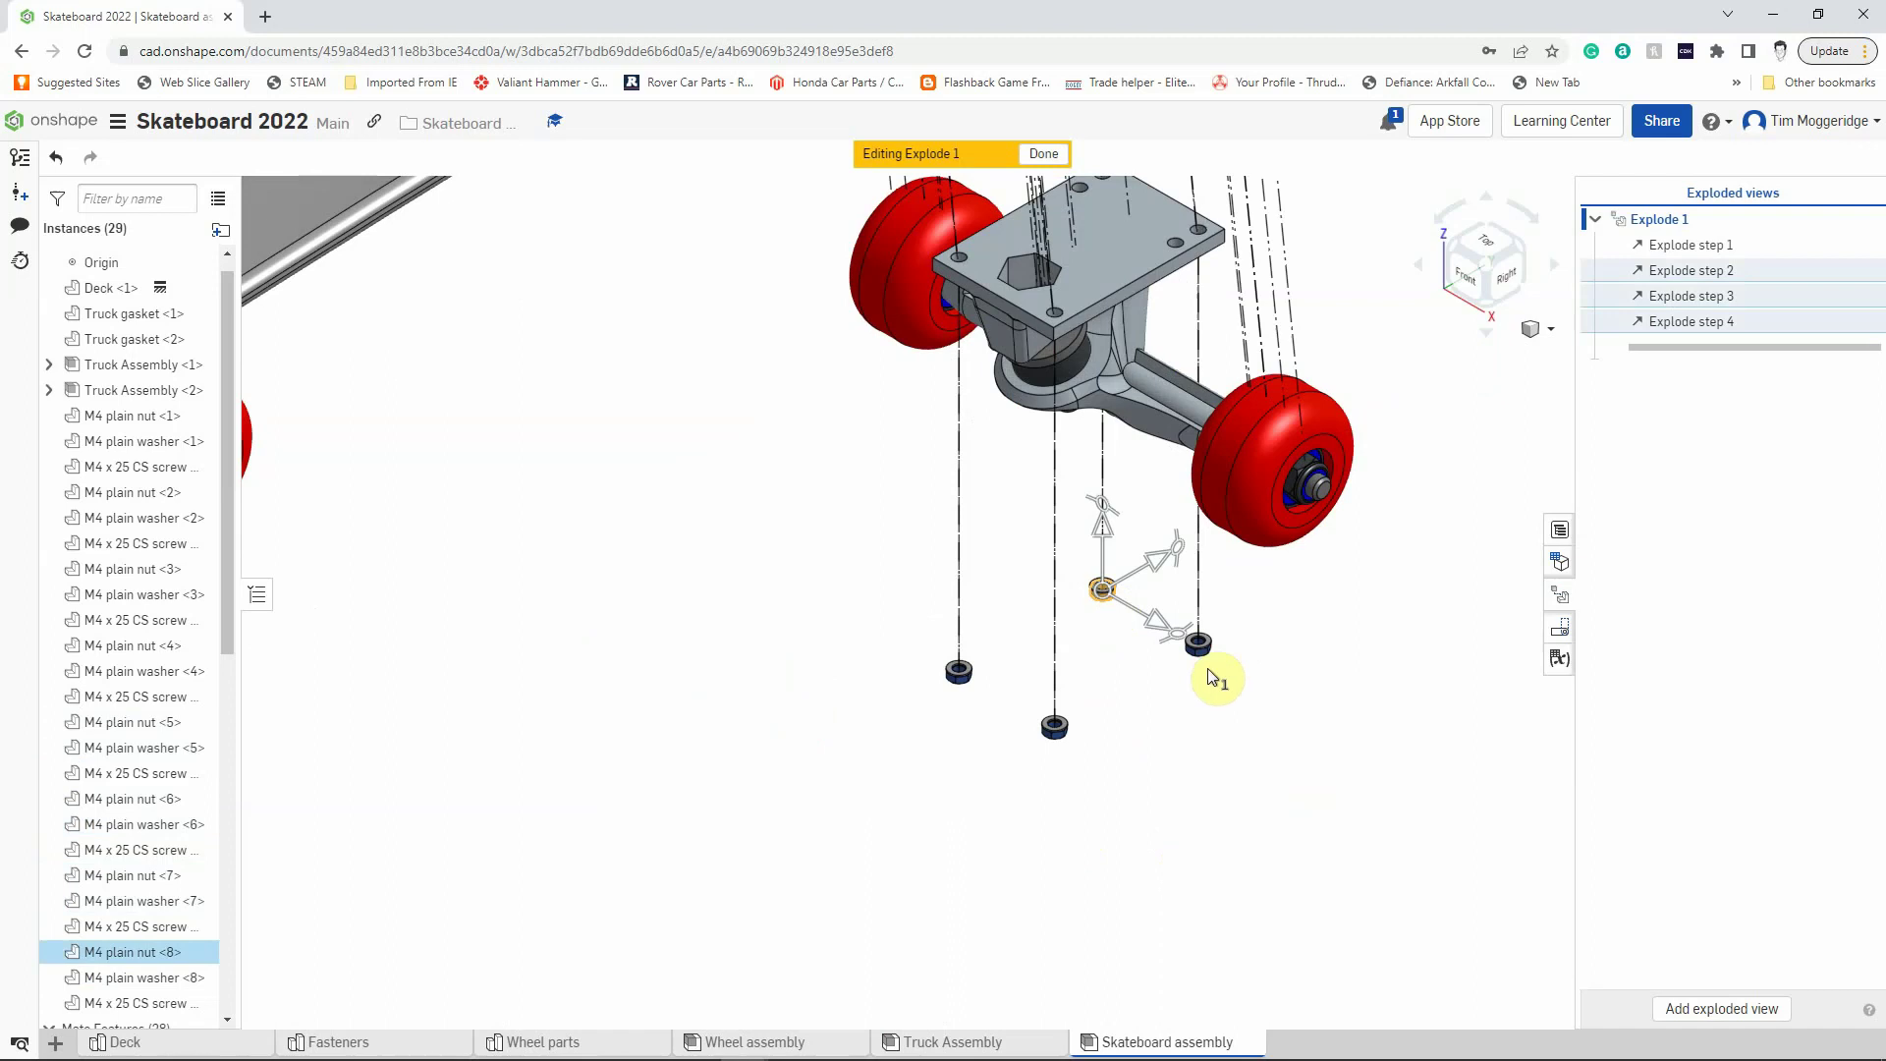
pyautogui.click(1207, 657)
pyautogui.click(1057, 731)
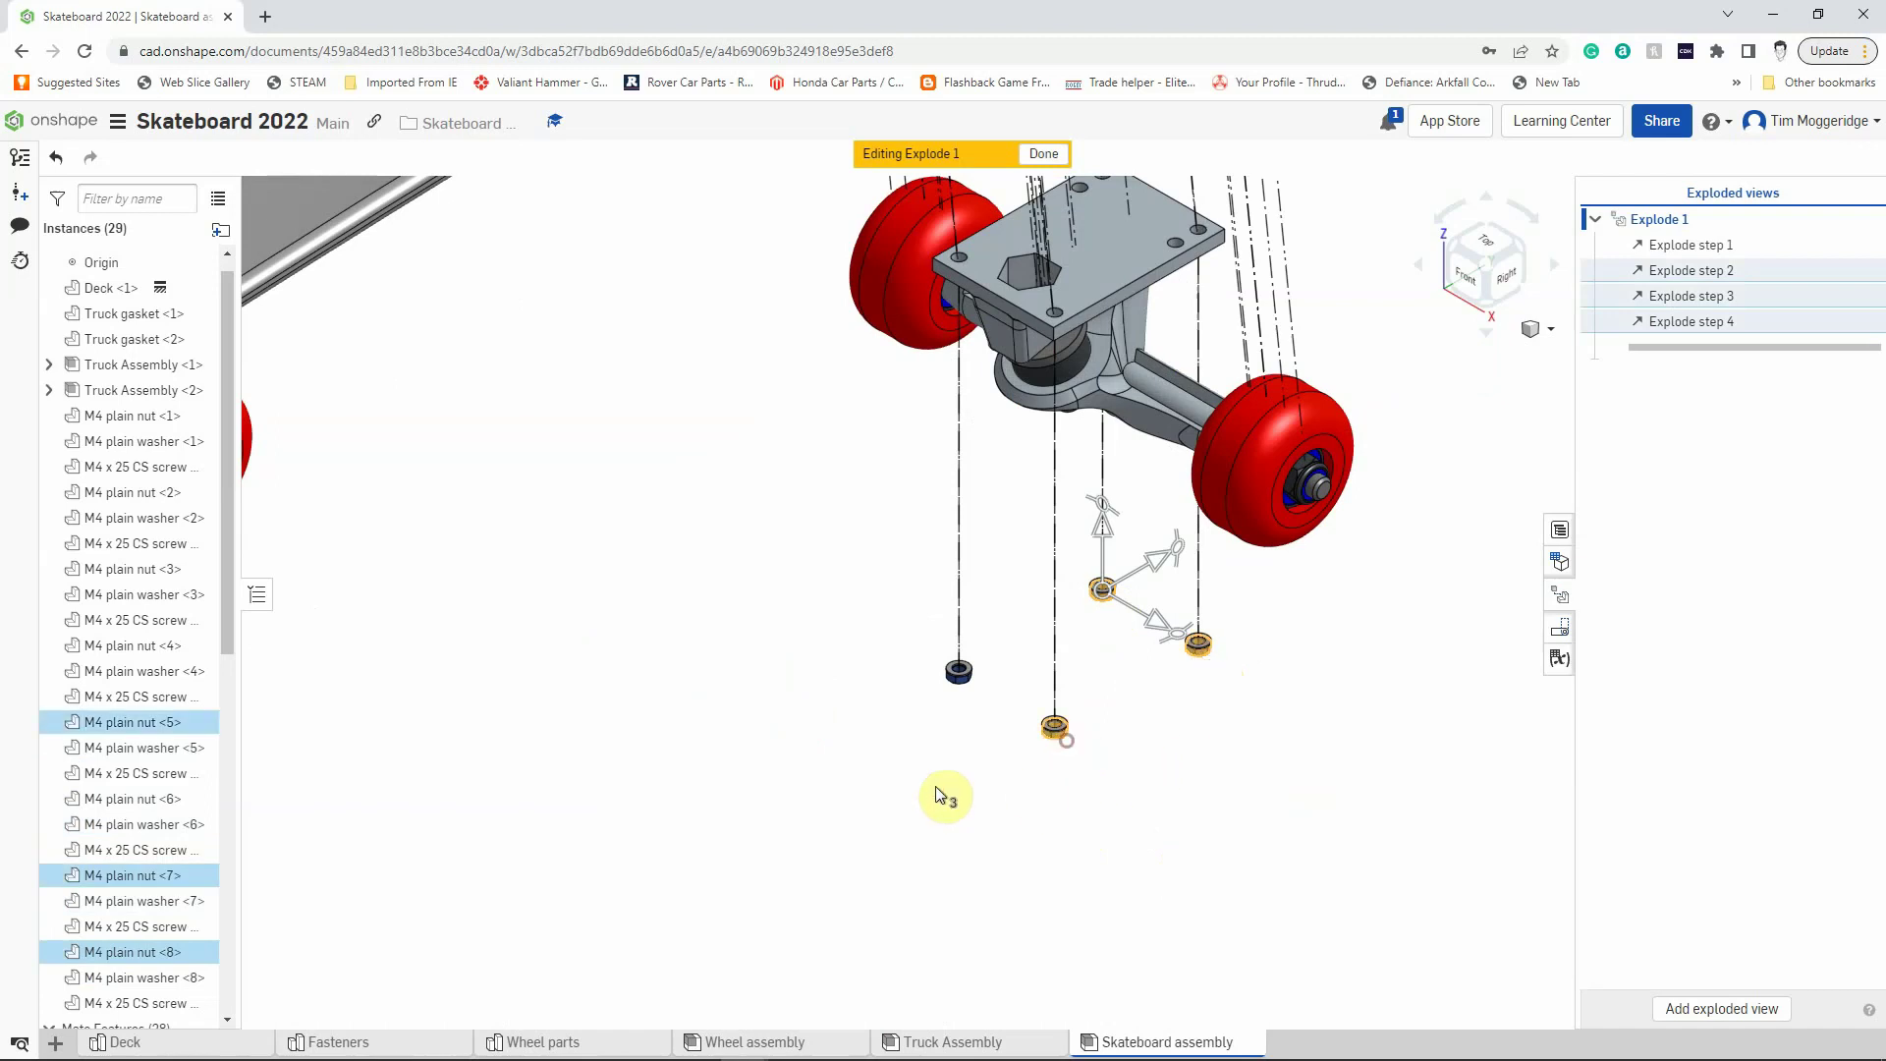
pyautogui.click(957, 688)
pyautogui.scroll(-5, 955, 696)
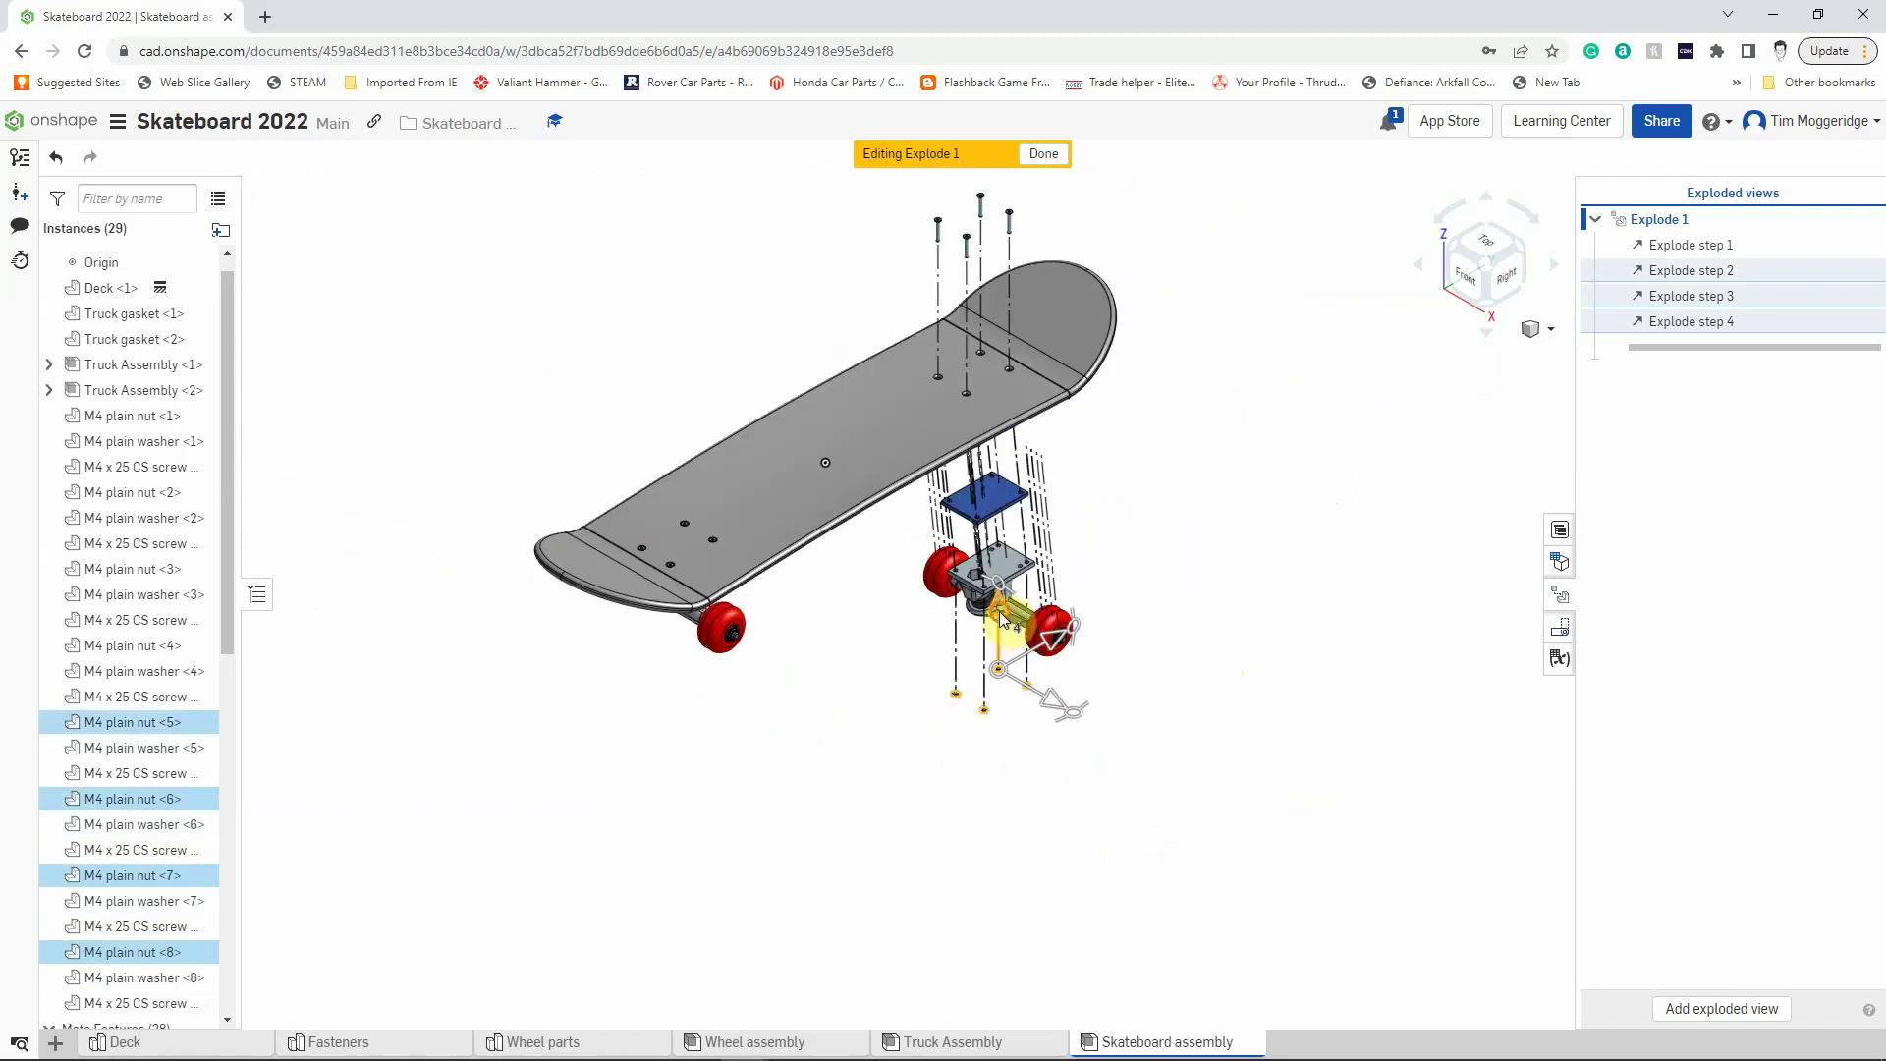
pyautogui.moveTo(1000, 616); pyautogui.dragTo(1001, 667)
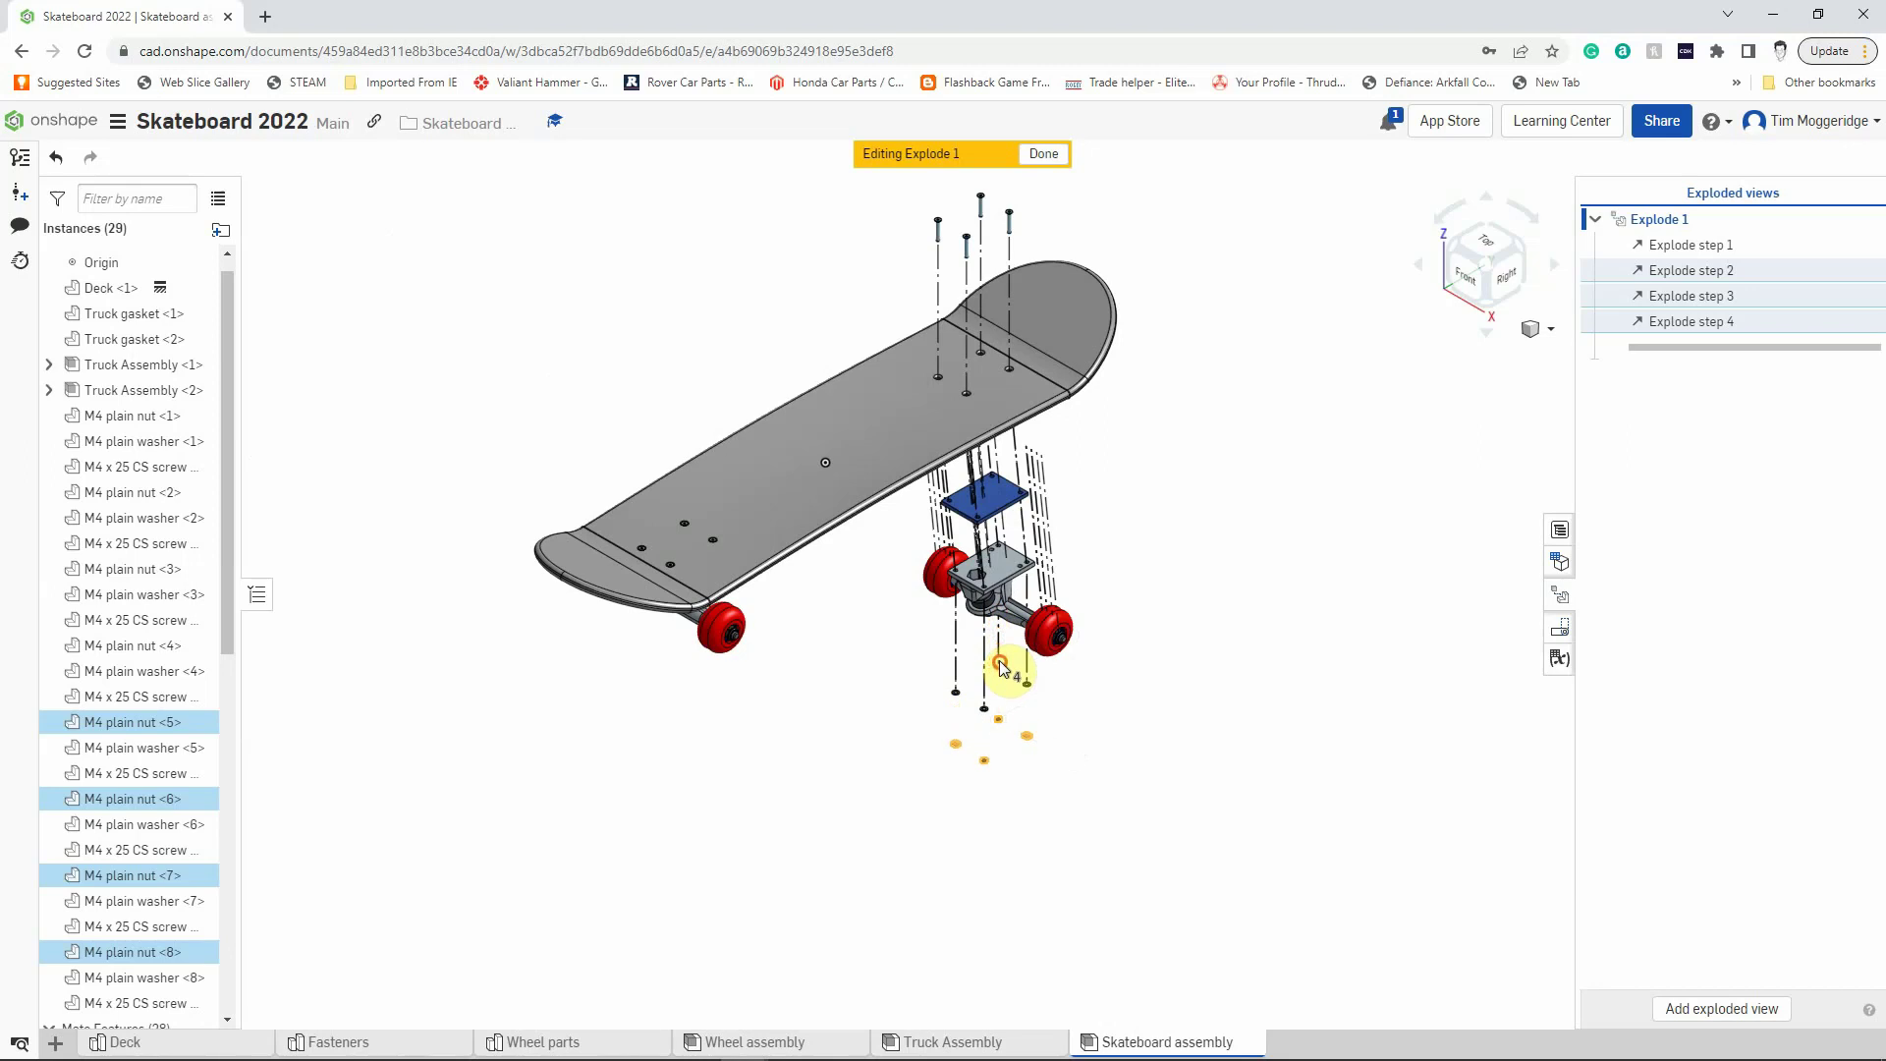
pyautogui.click(417, 193)
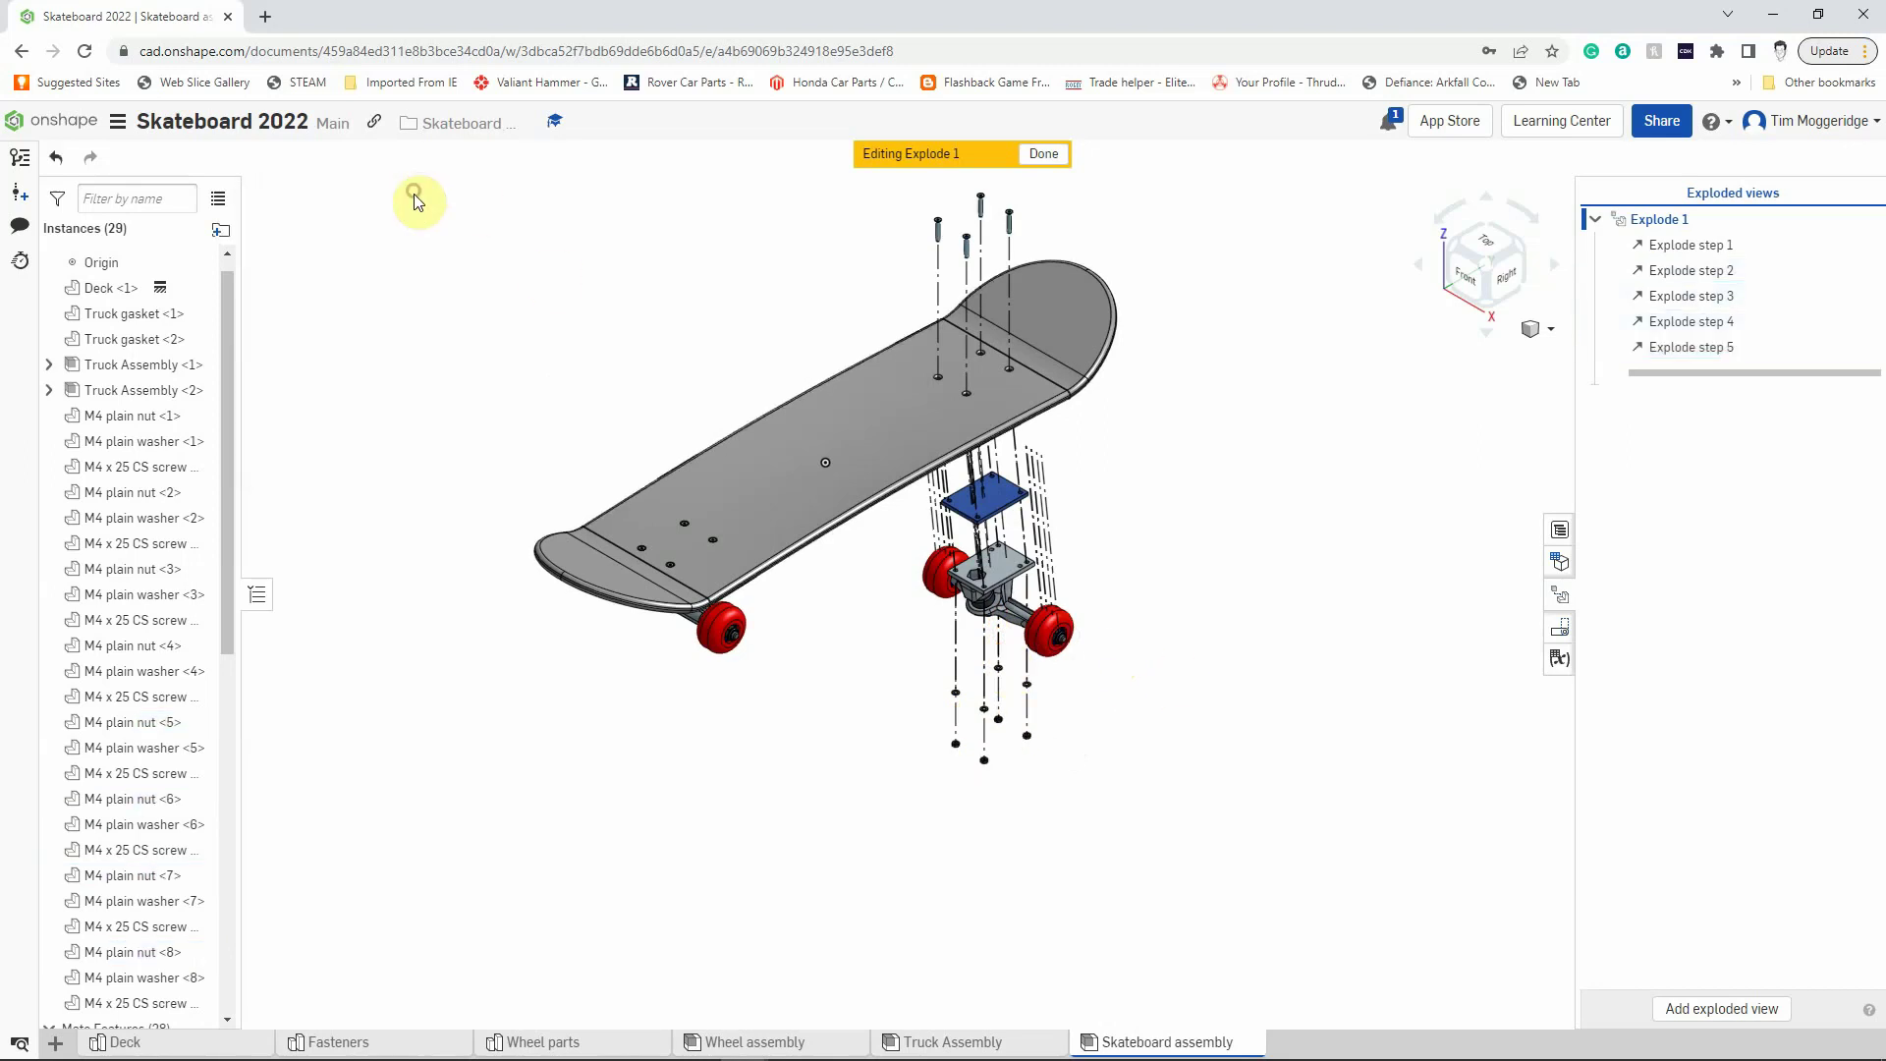
pyautogui.click(1288, 511)
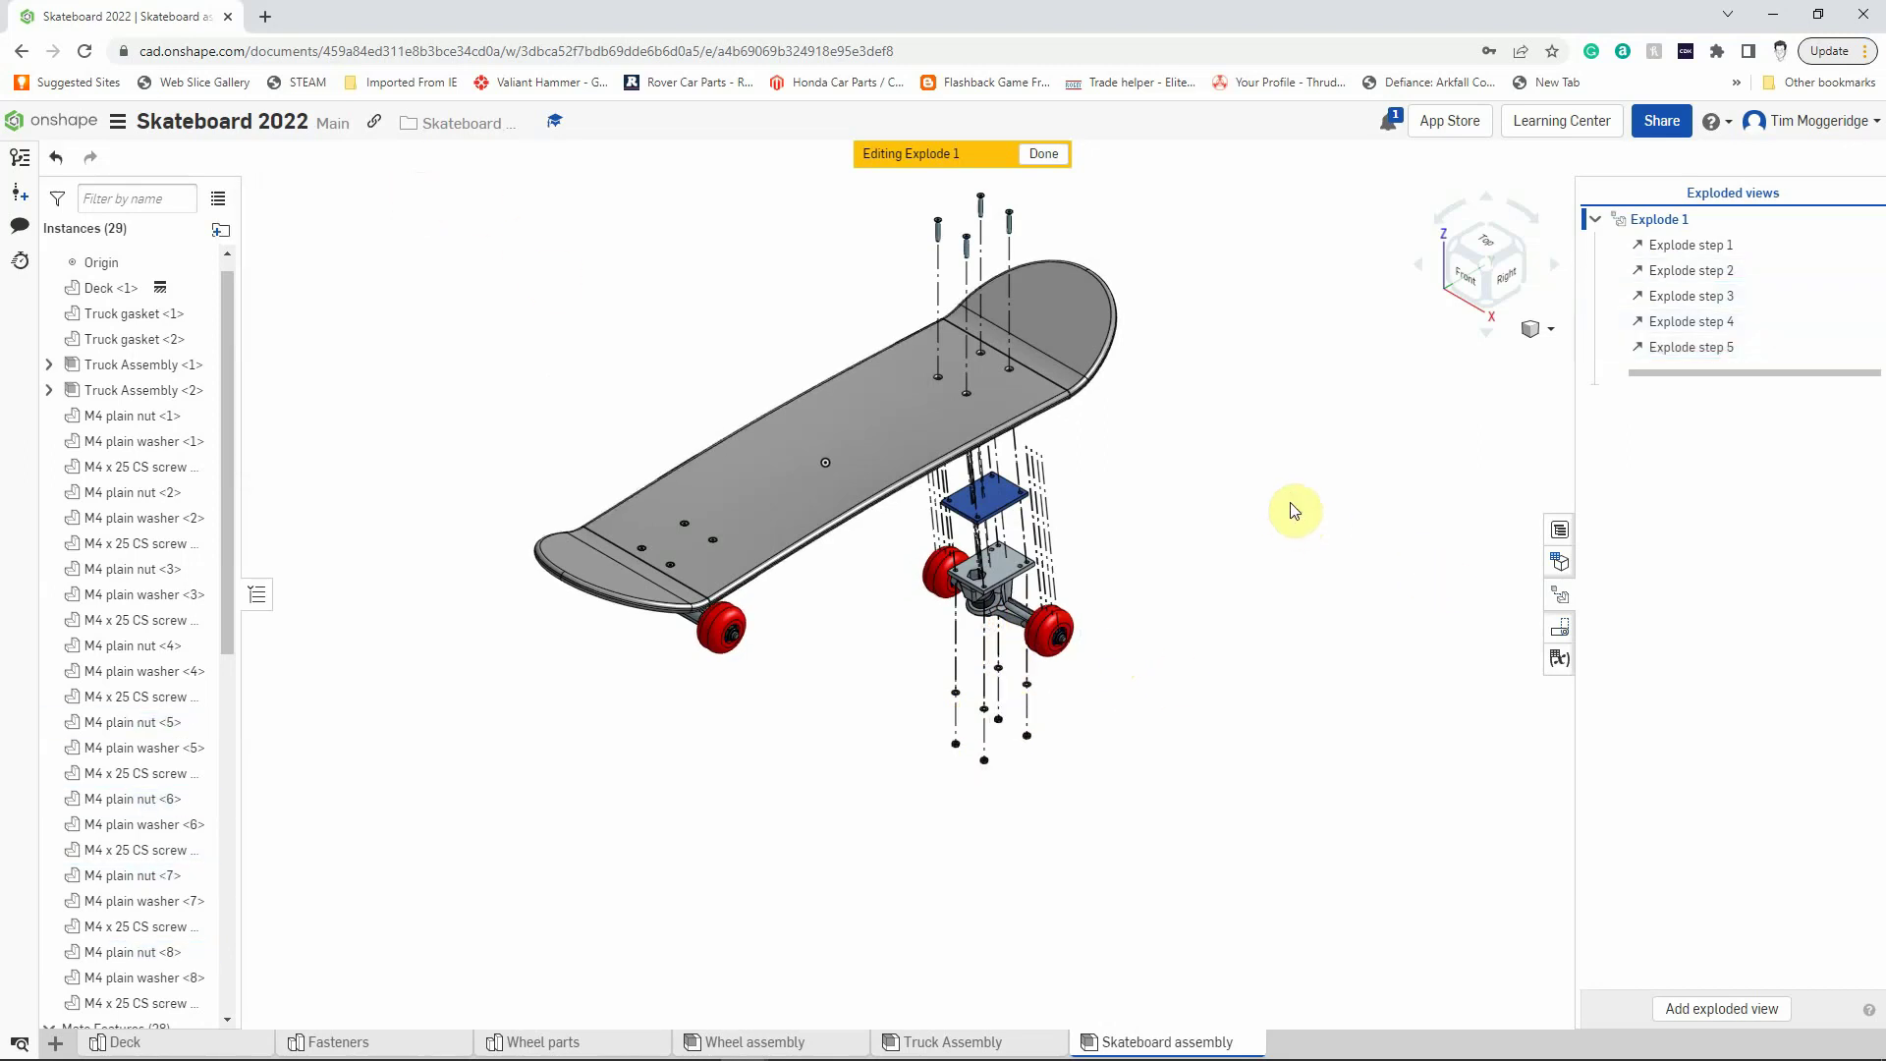
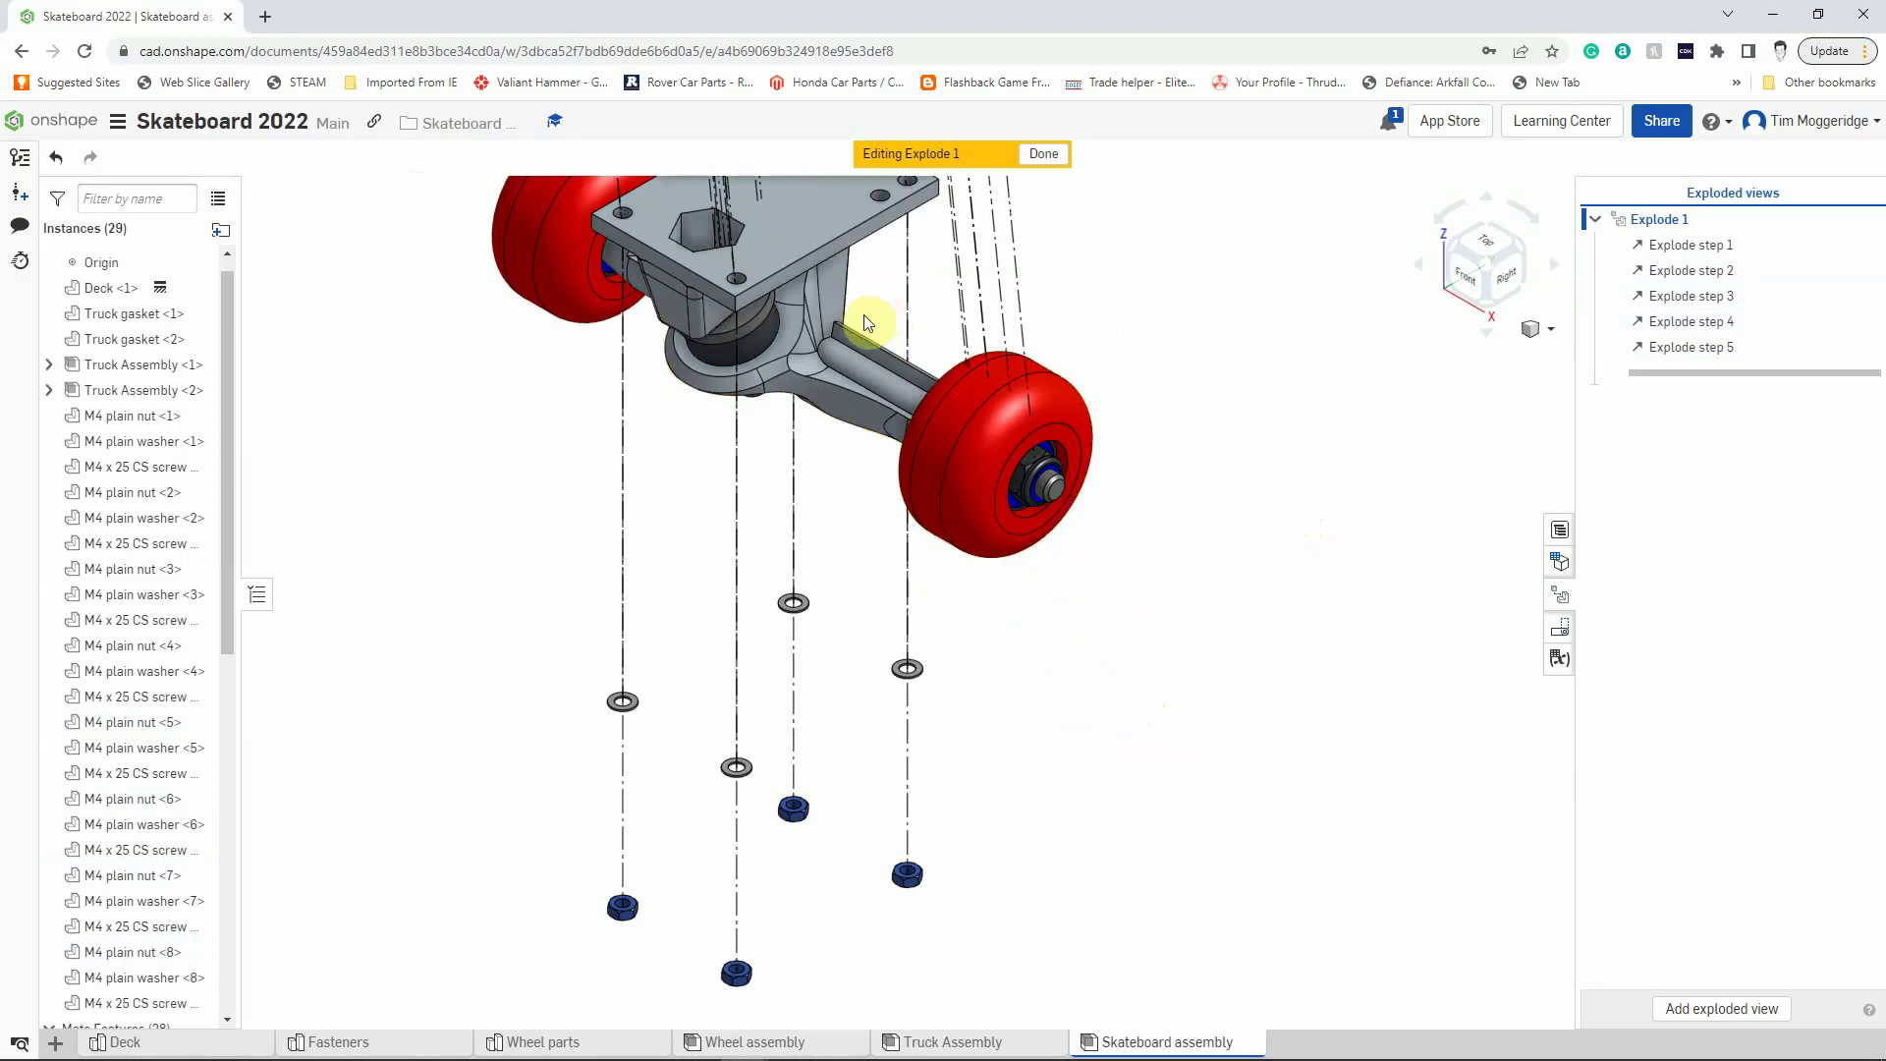
# Step: Explode Wheel <1>, Nyloc Nut <1>, the bearings and the spacer together about 61 mm outward along the truck axle, with explode lines
pyautogui.moveTo(863, 315); pyautogui.dragTo(1149, 603)
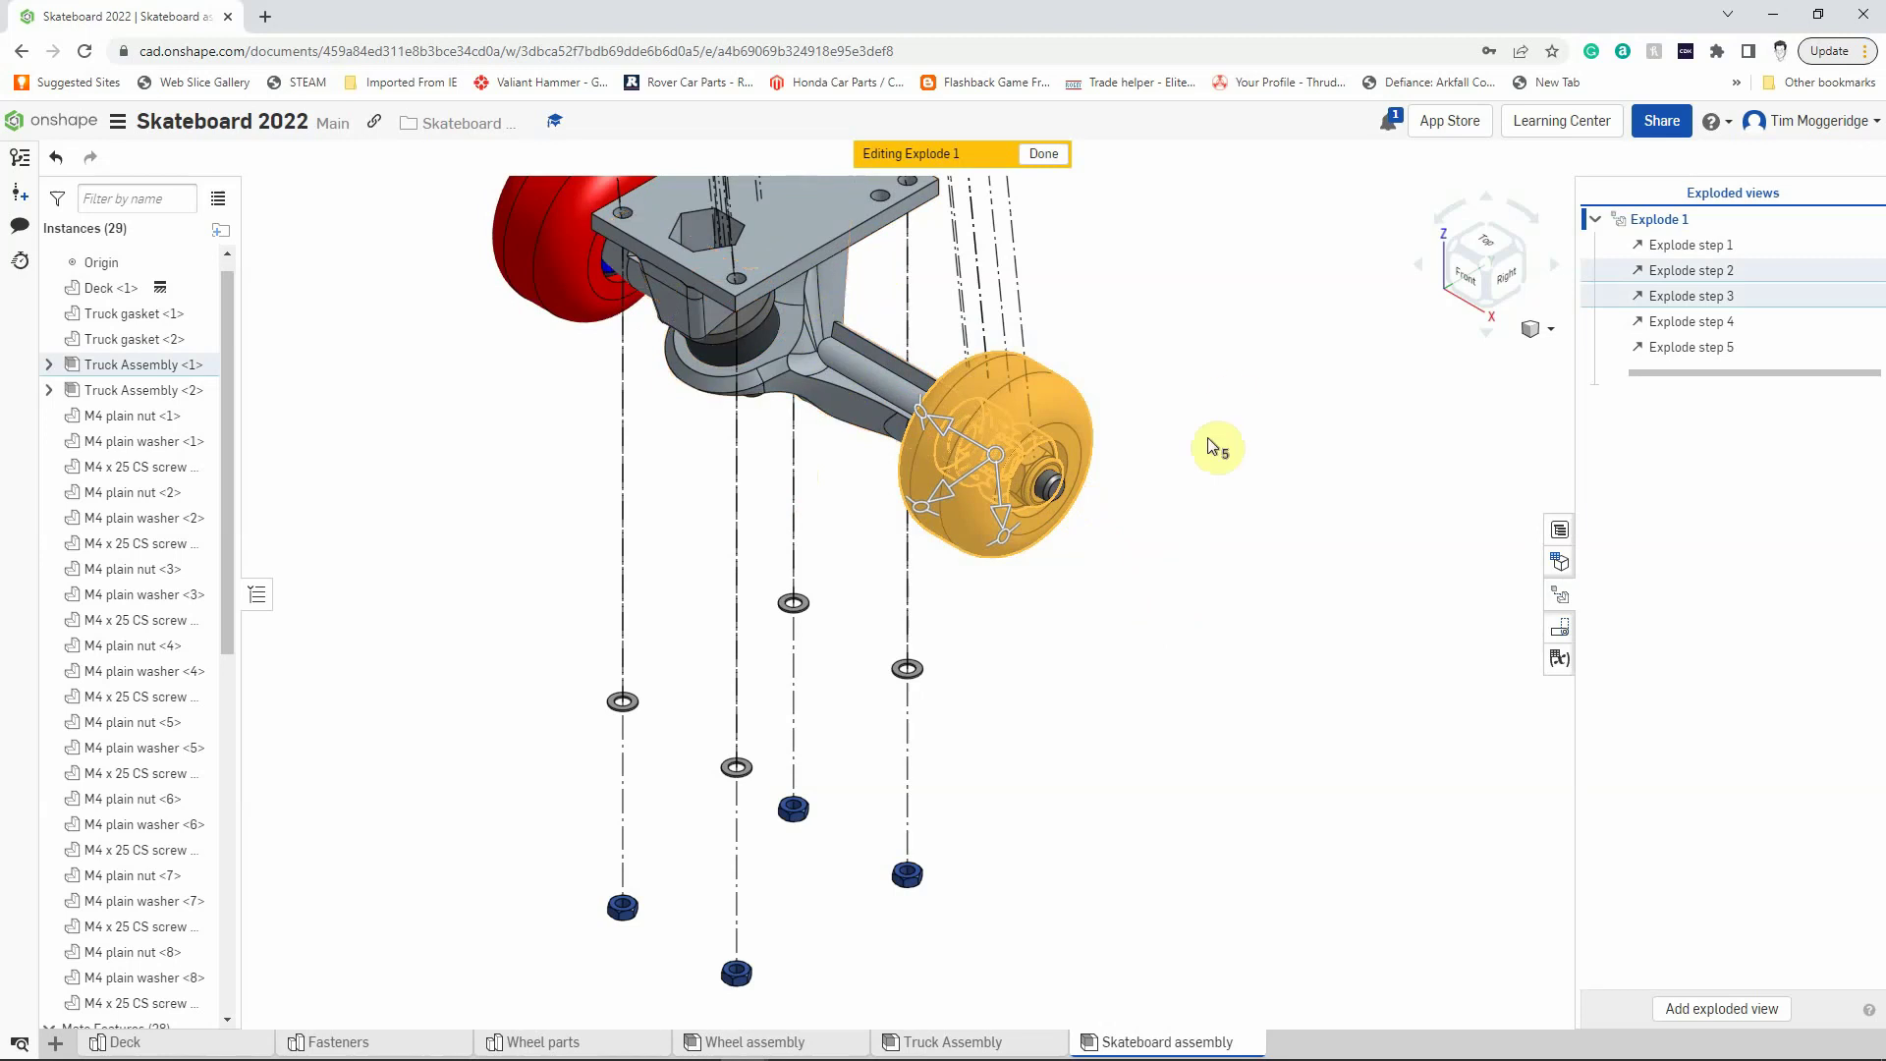
pyautogui.scroll(-3, 1223, 518)
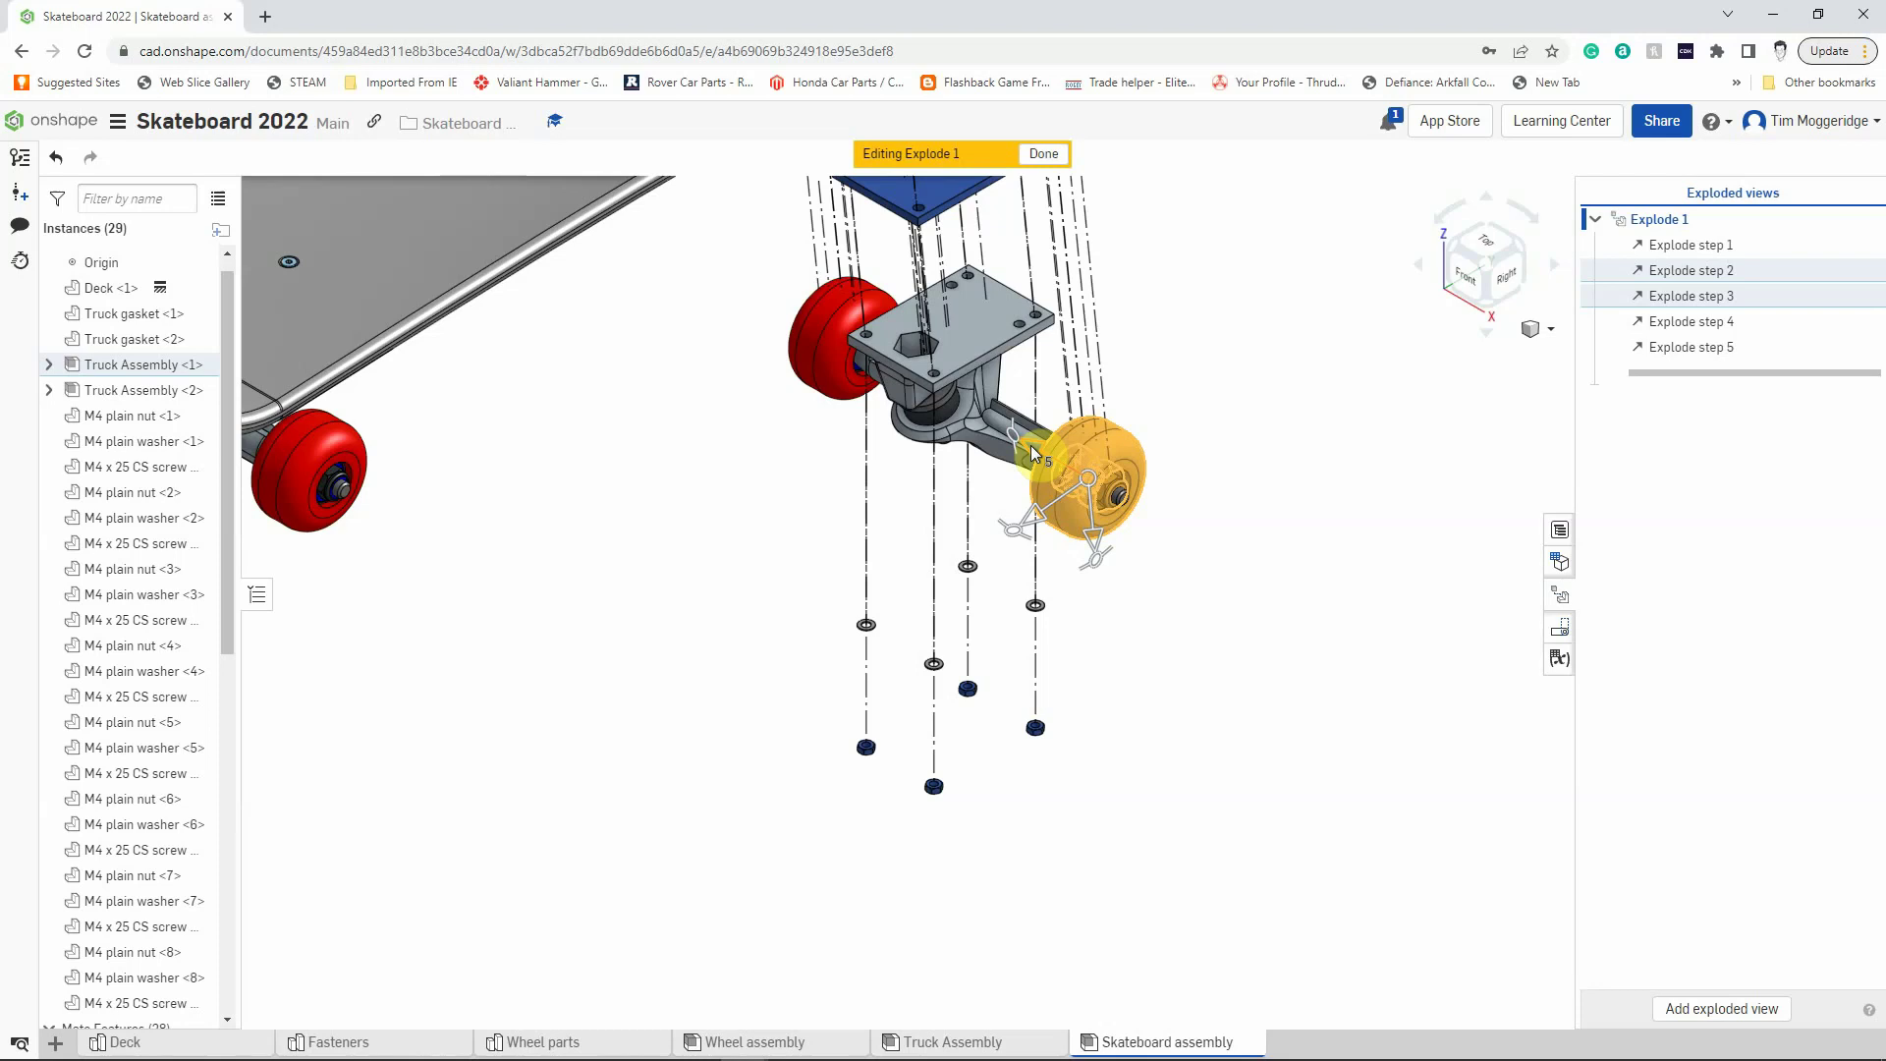
pyautogui.moveTo(1029, 445); pyautogui.dragTo(1120, 516)
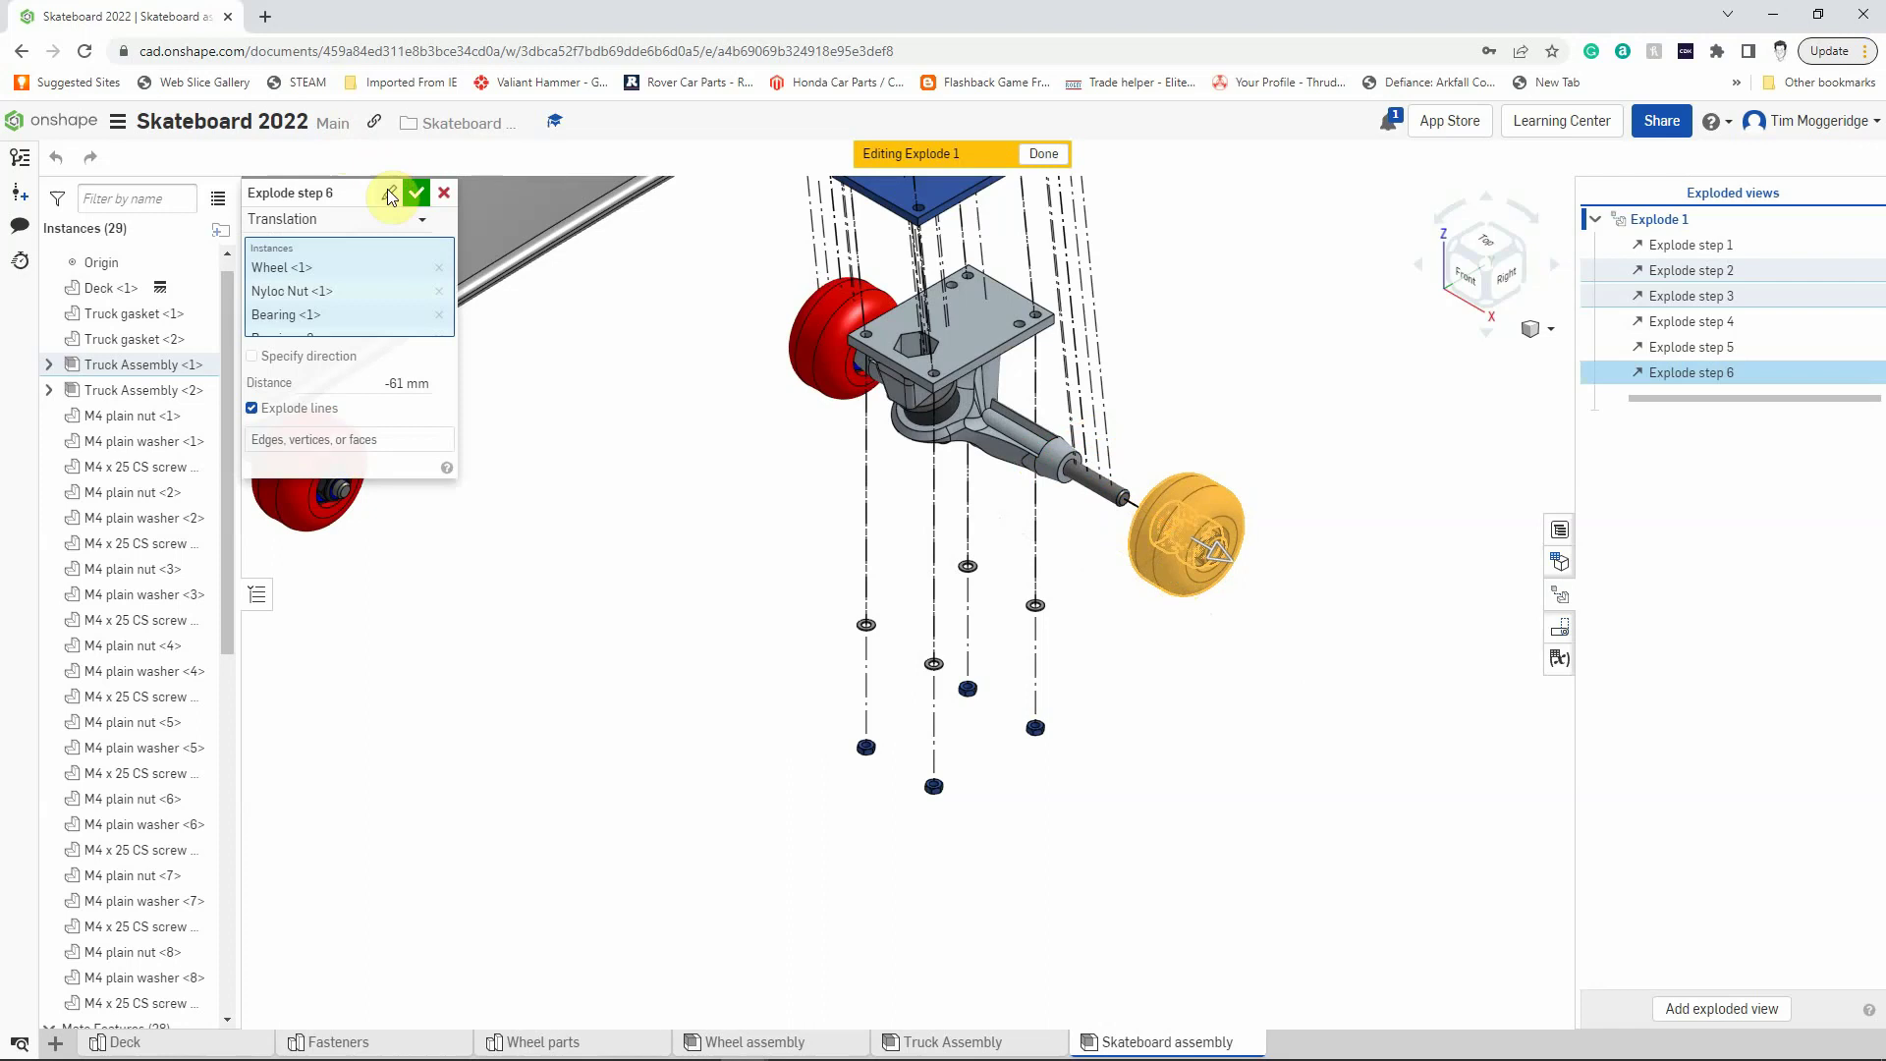
pyautogui.click(420, 200)
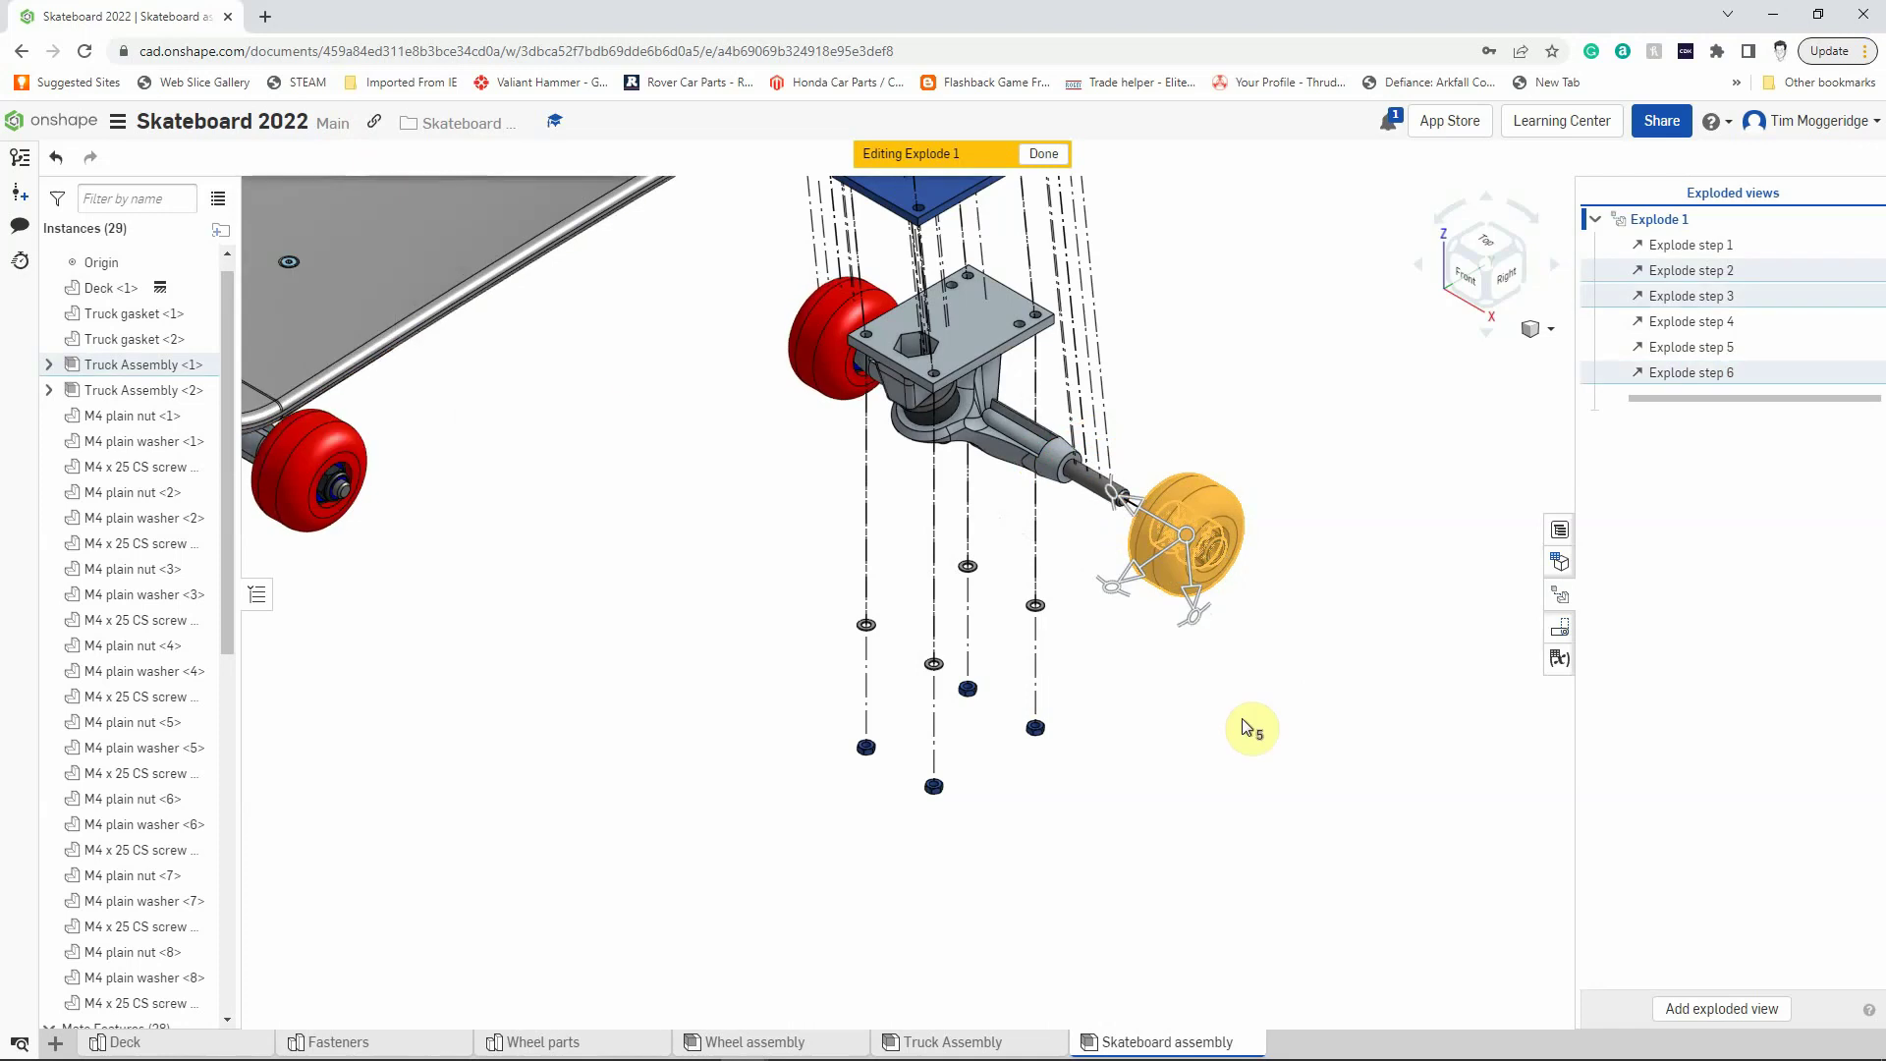
pyautogui.click(1322, 648)
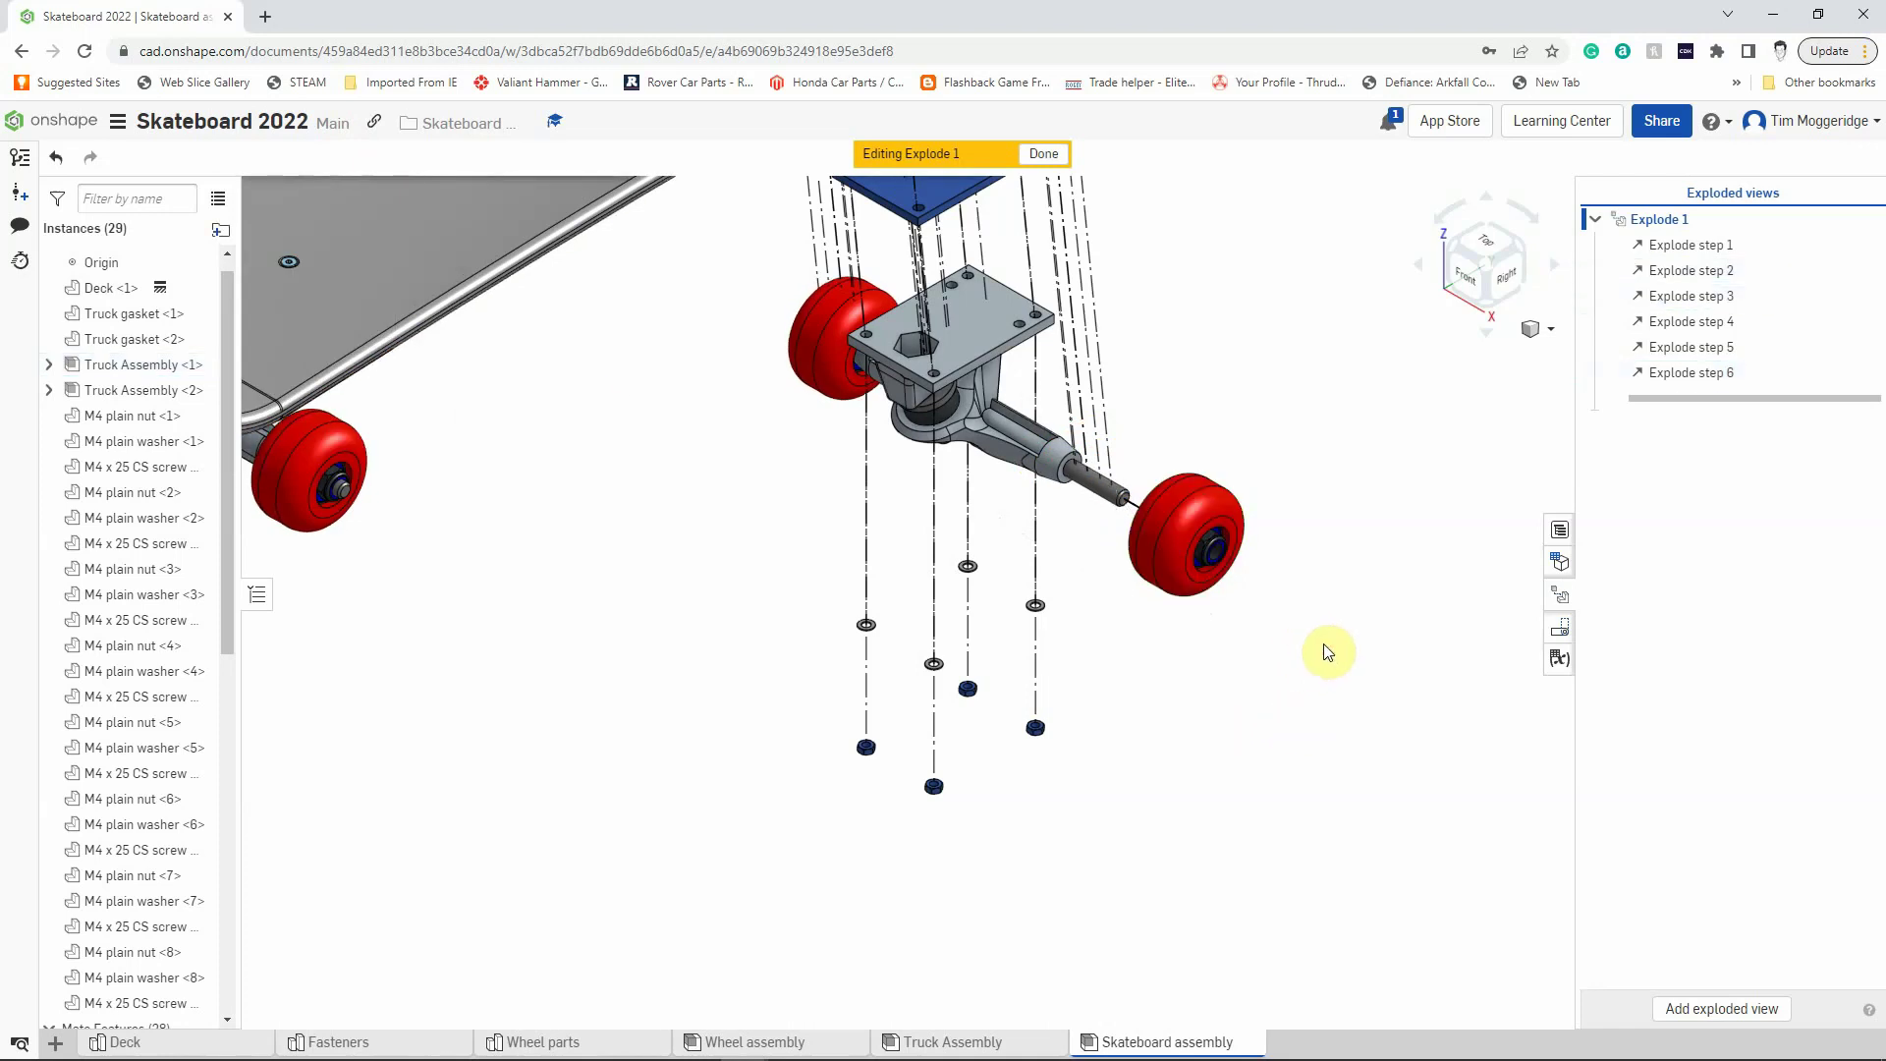
# Step: Explode Wheel <1> alone about 52 mm further outward along the axle, off its bearings
pyautogui.click(1192, 492)
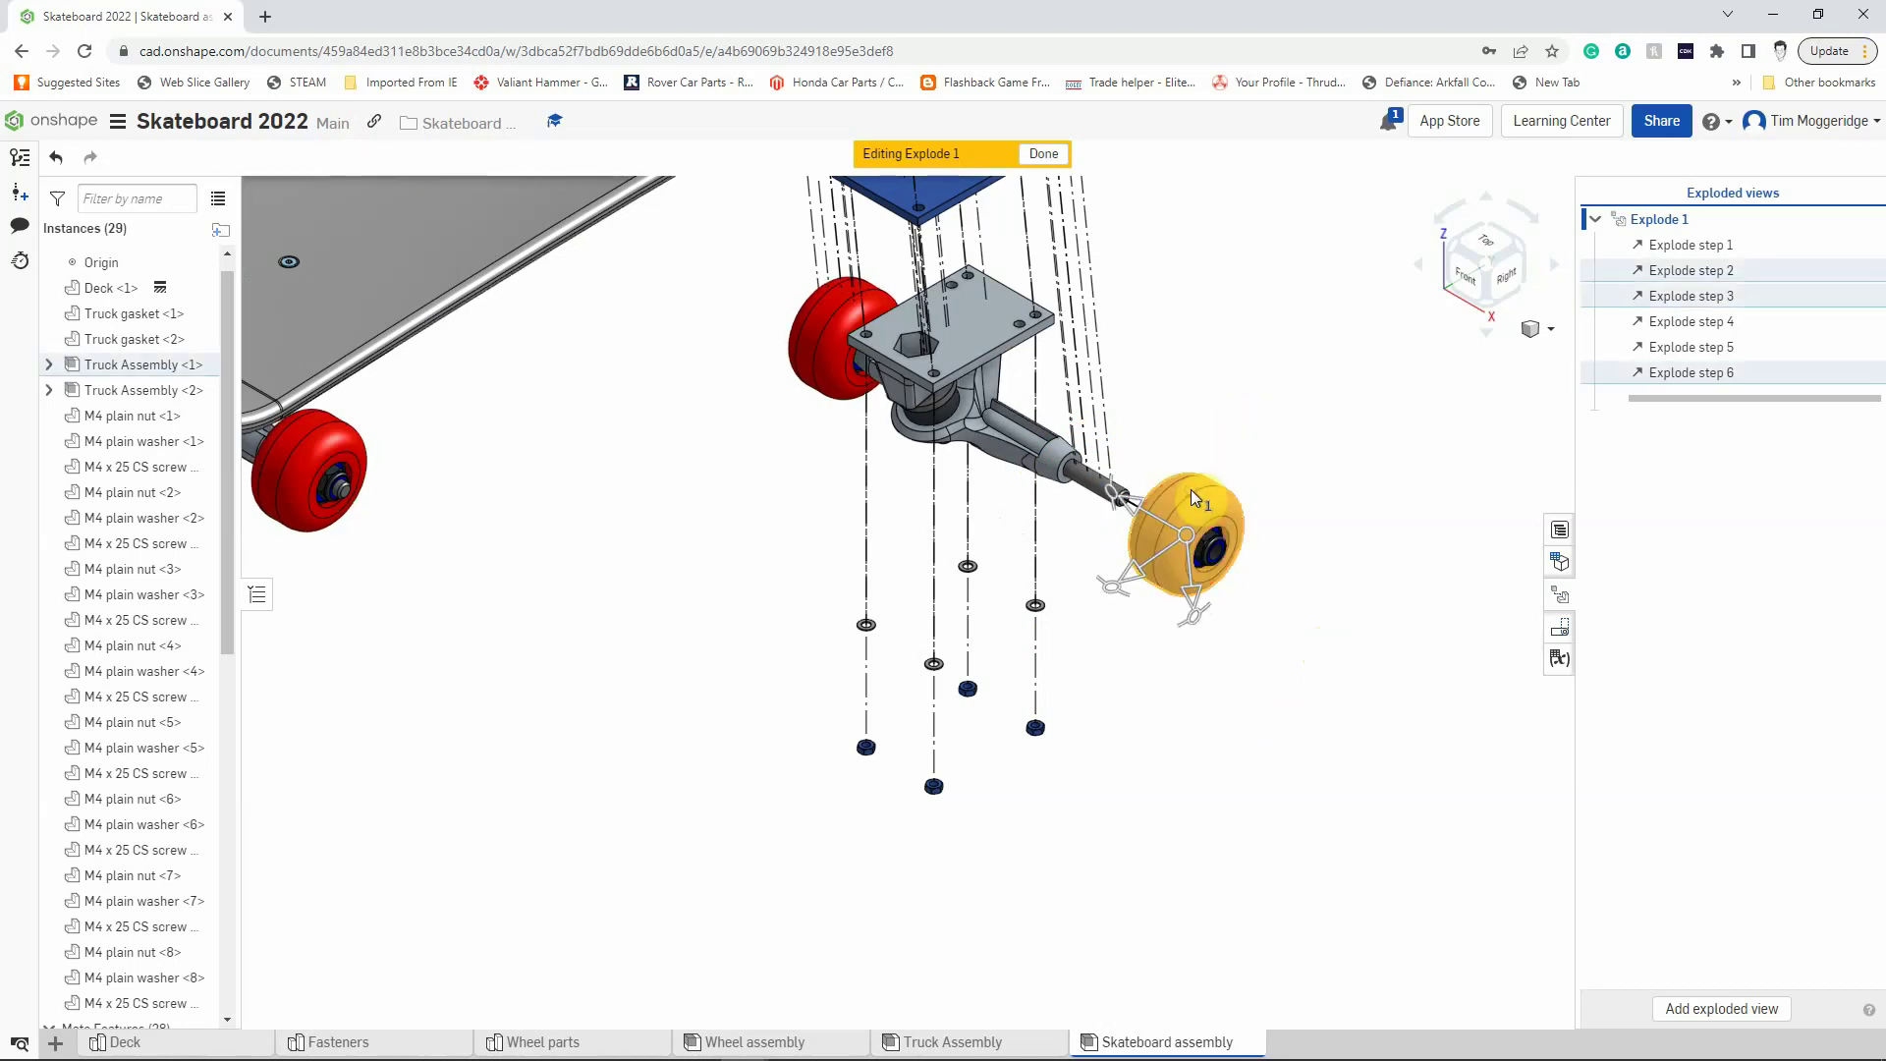
pyautogui.moveTo(1127, 503); pyautogui.dragTo(1214, 545)
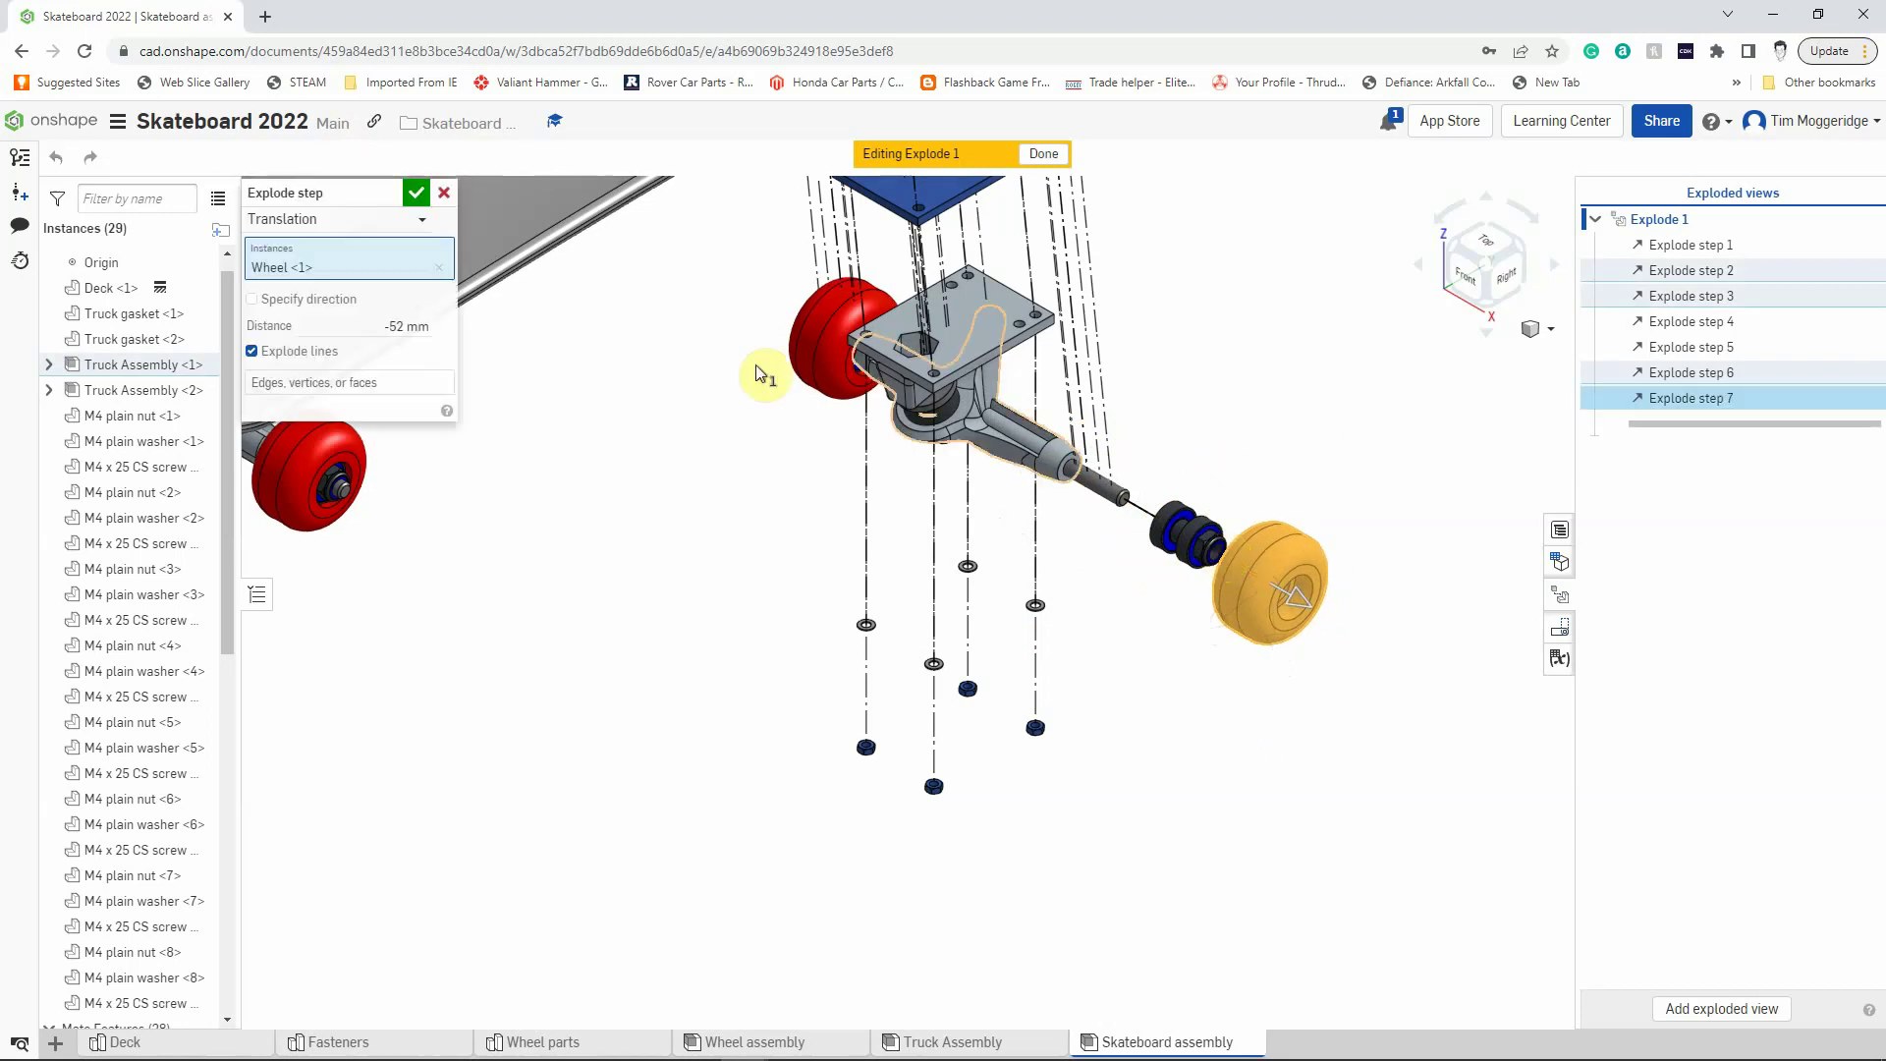
pyautogui.click(417, 194)
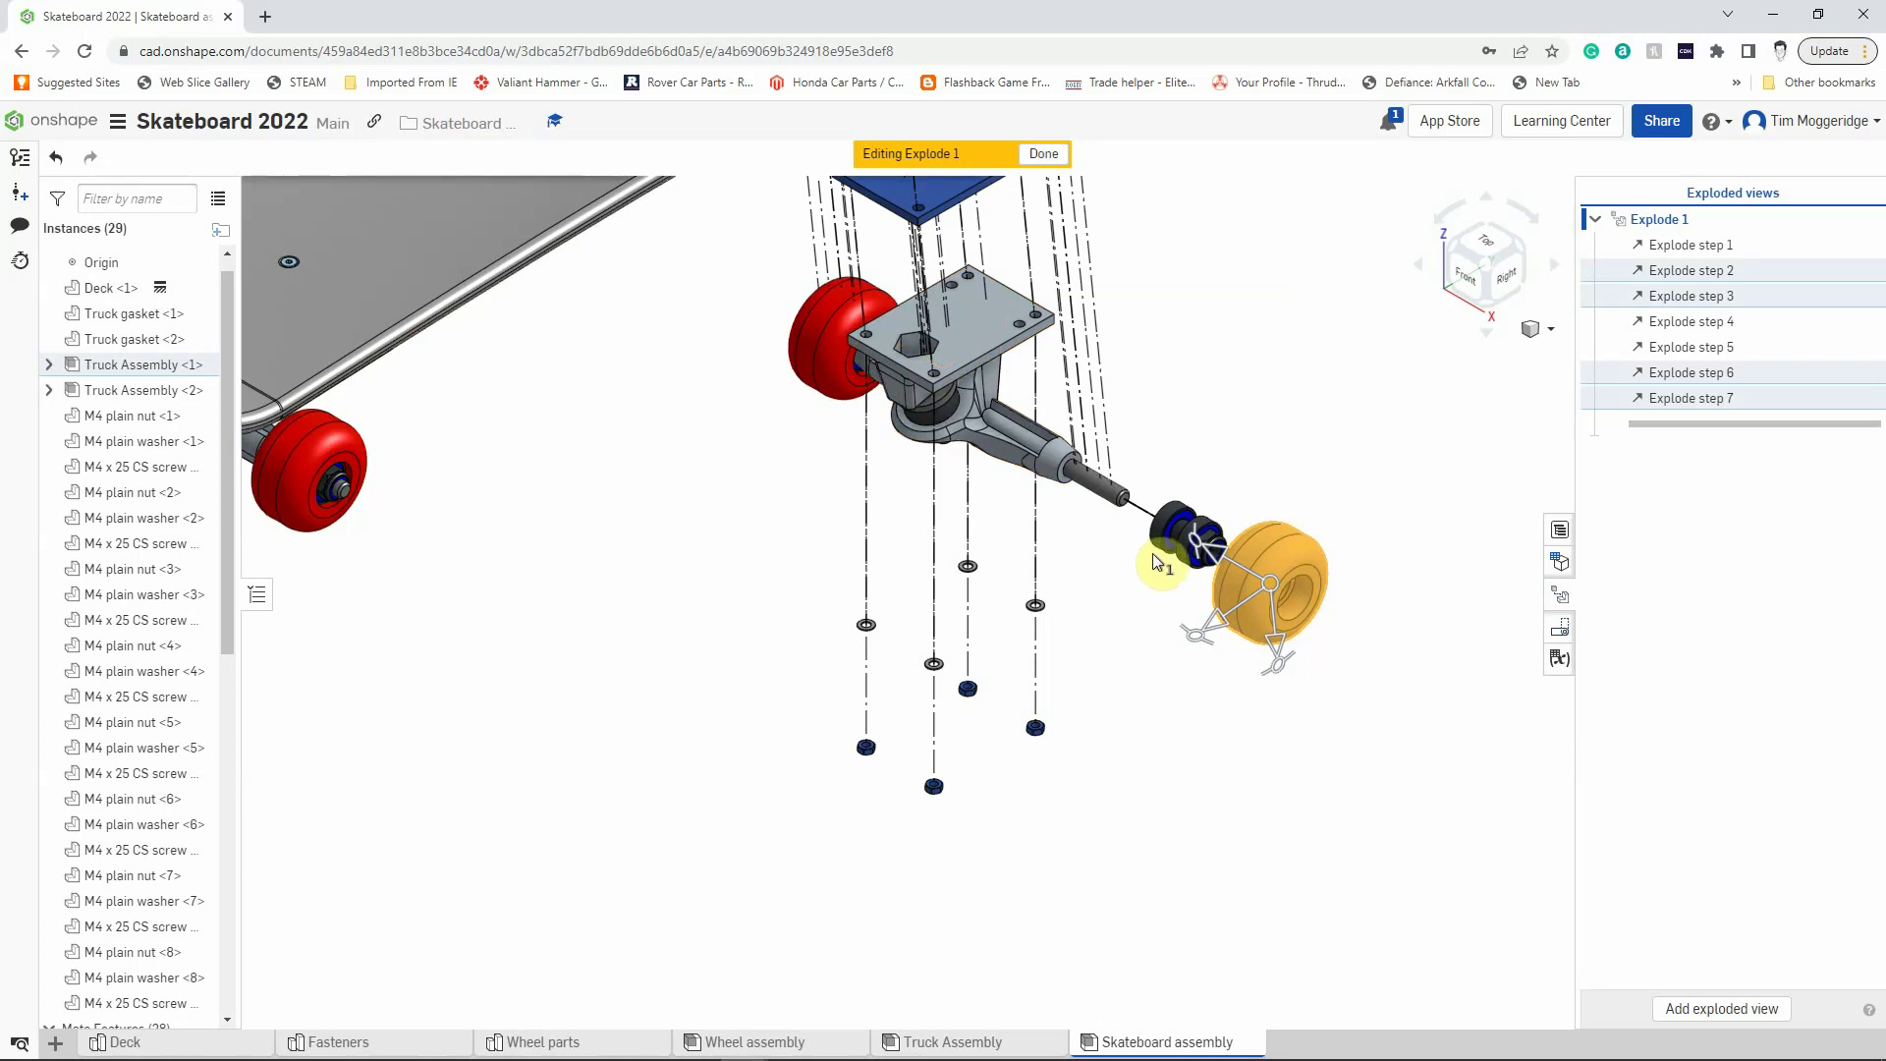
# Step: Explode Spacer <1> from between the bearings about 93 mm outward along the axle, beyond the wheel
pyautogui.scroll(5, 1152, 552)
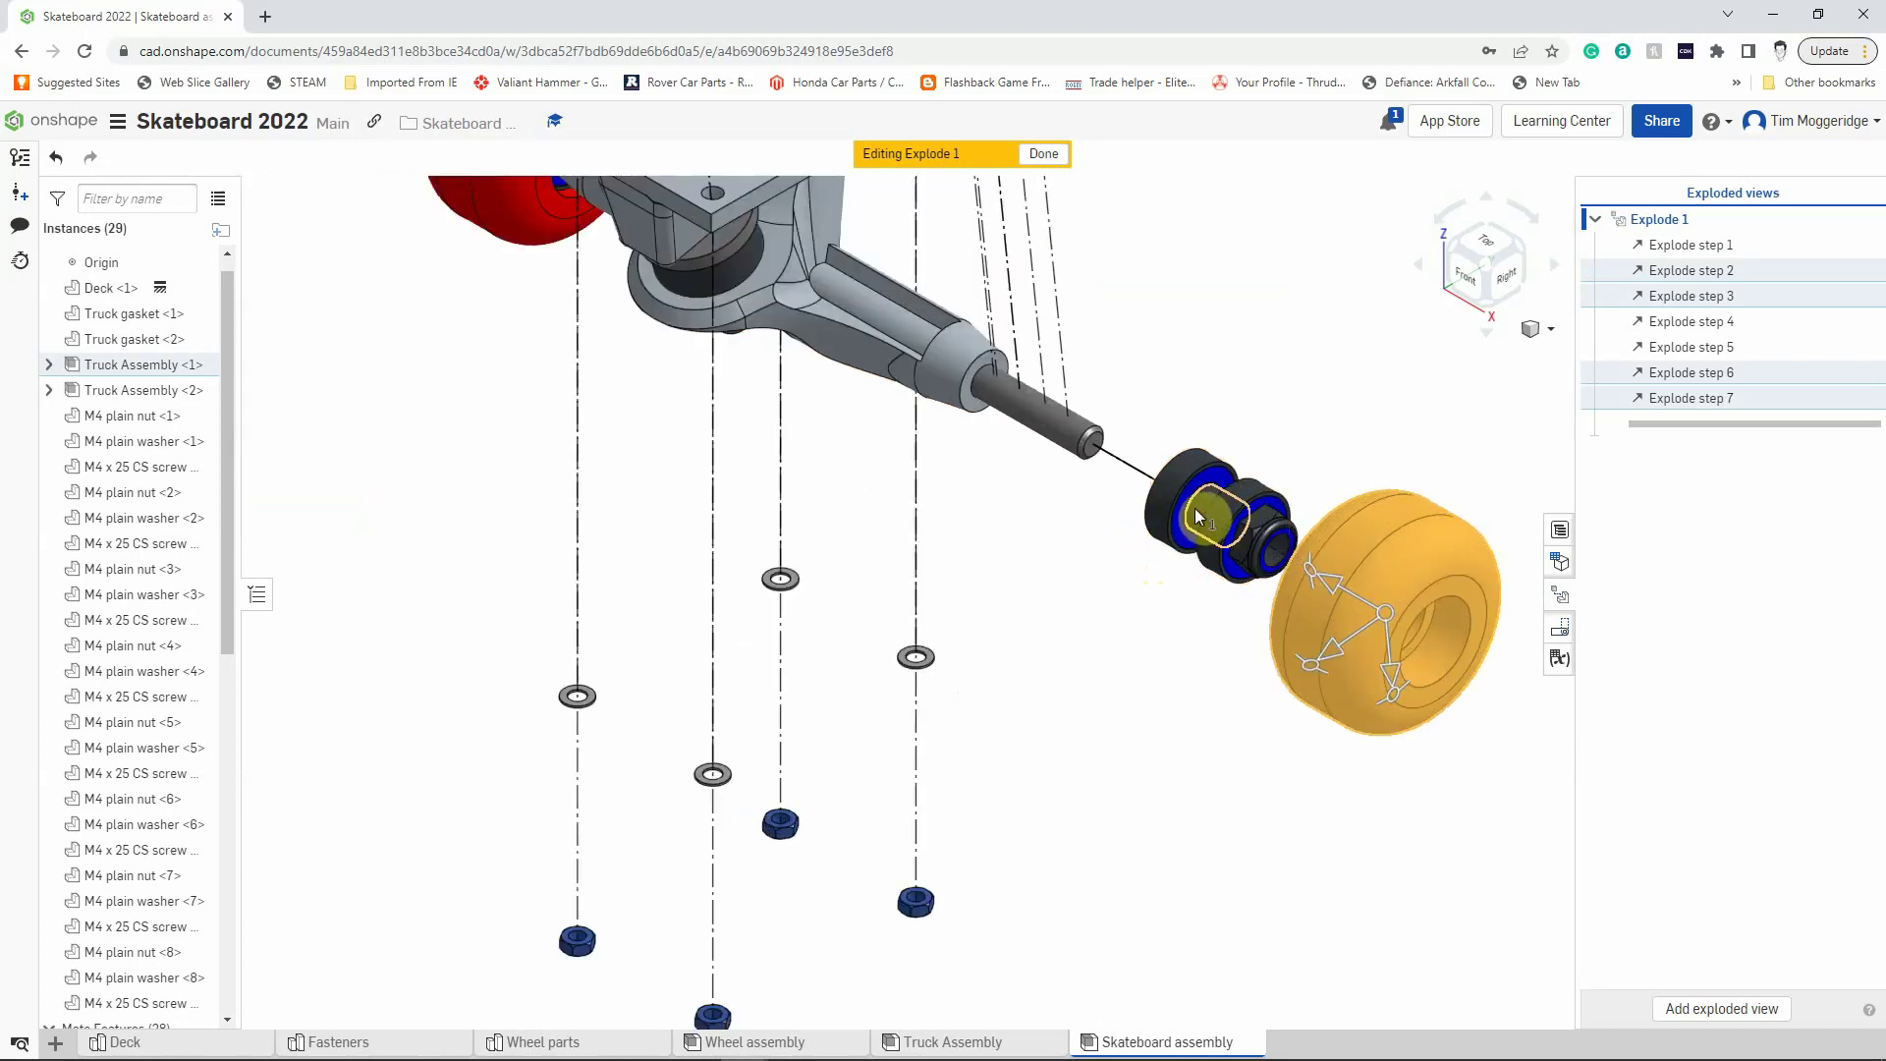
pyautogui.click(1196, 512)
pyautogui.scroll(-5, 1194, 513)
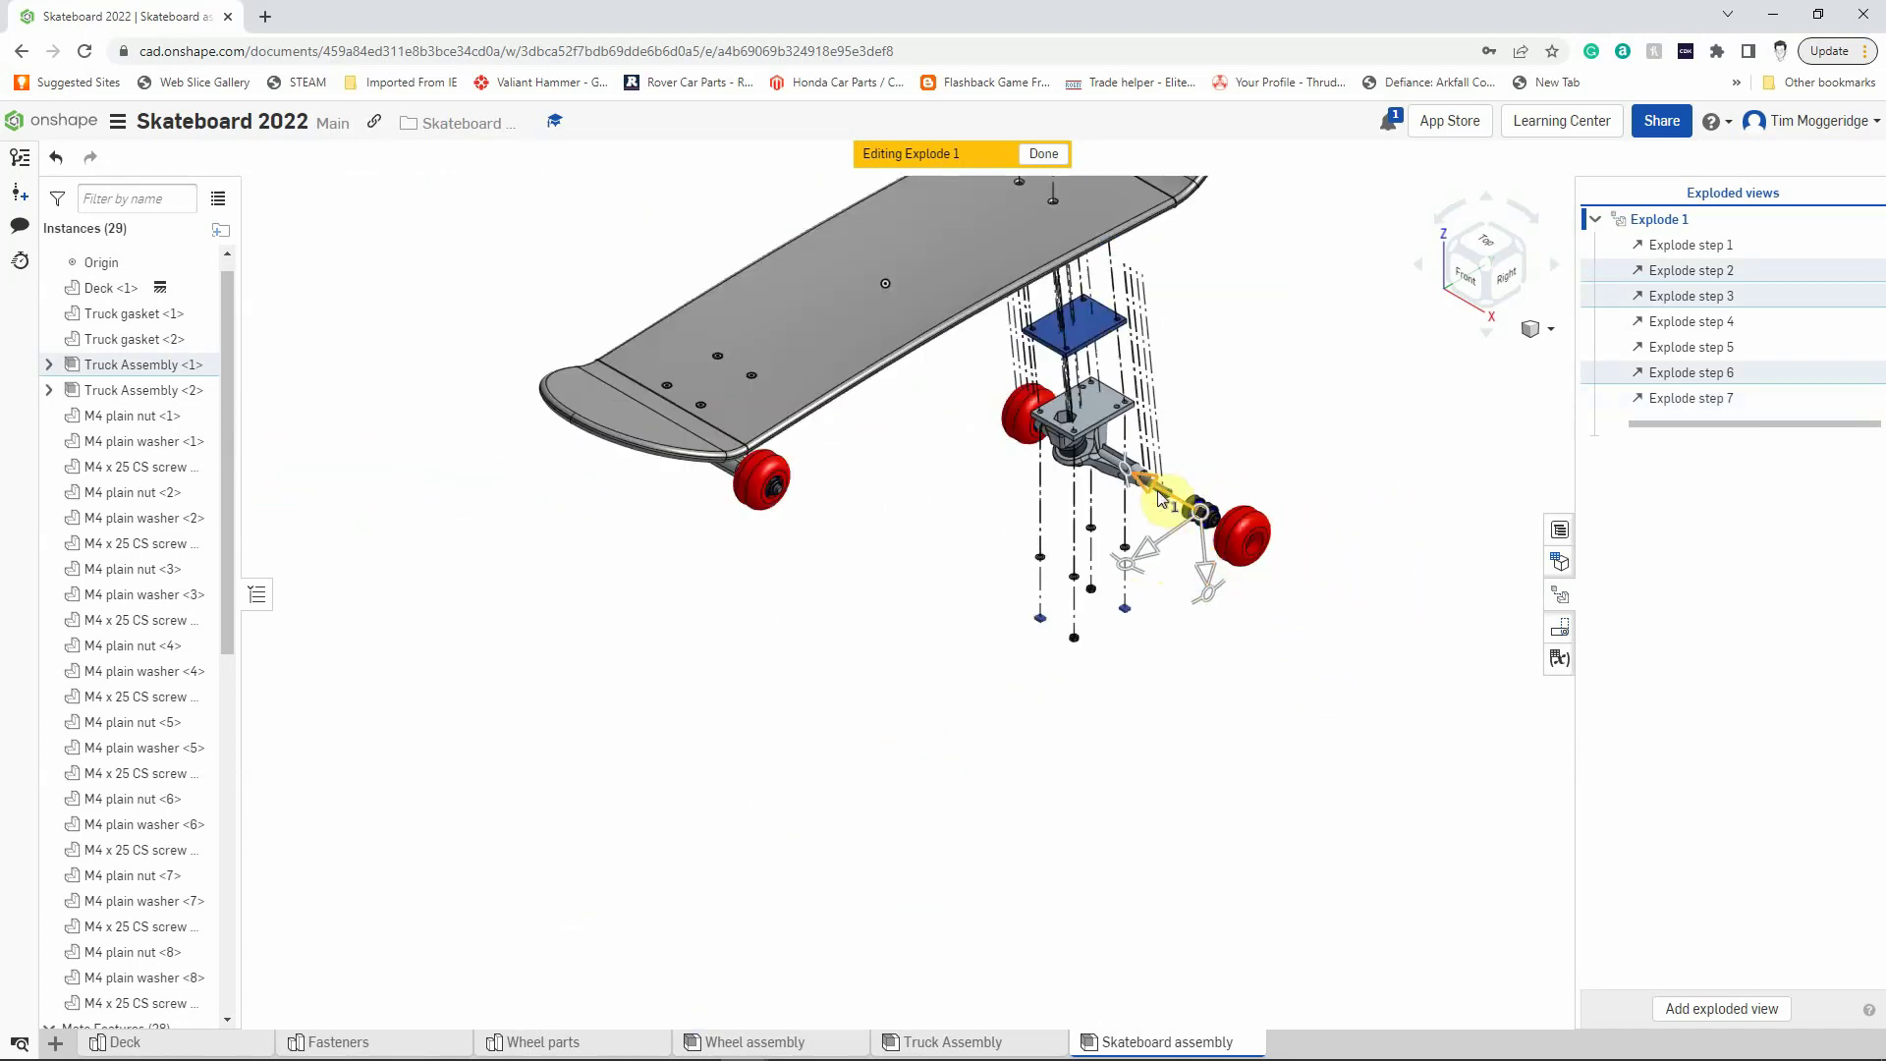
pyautogui.moveTo(1206, 521); pyautogui.dragTo(1228, 522)
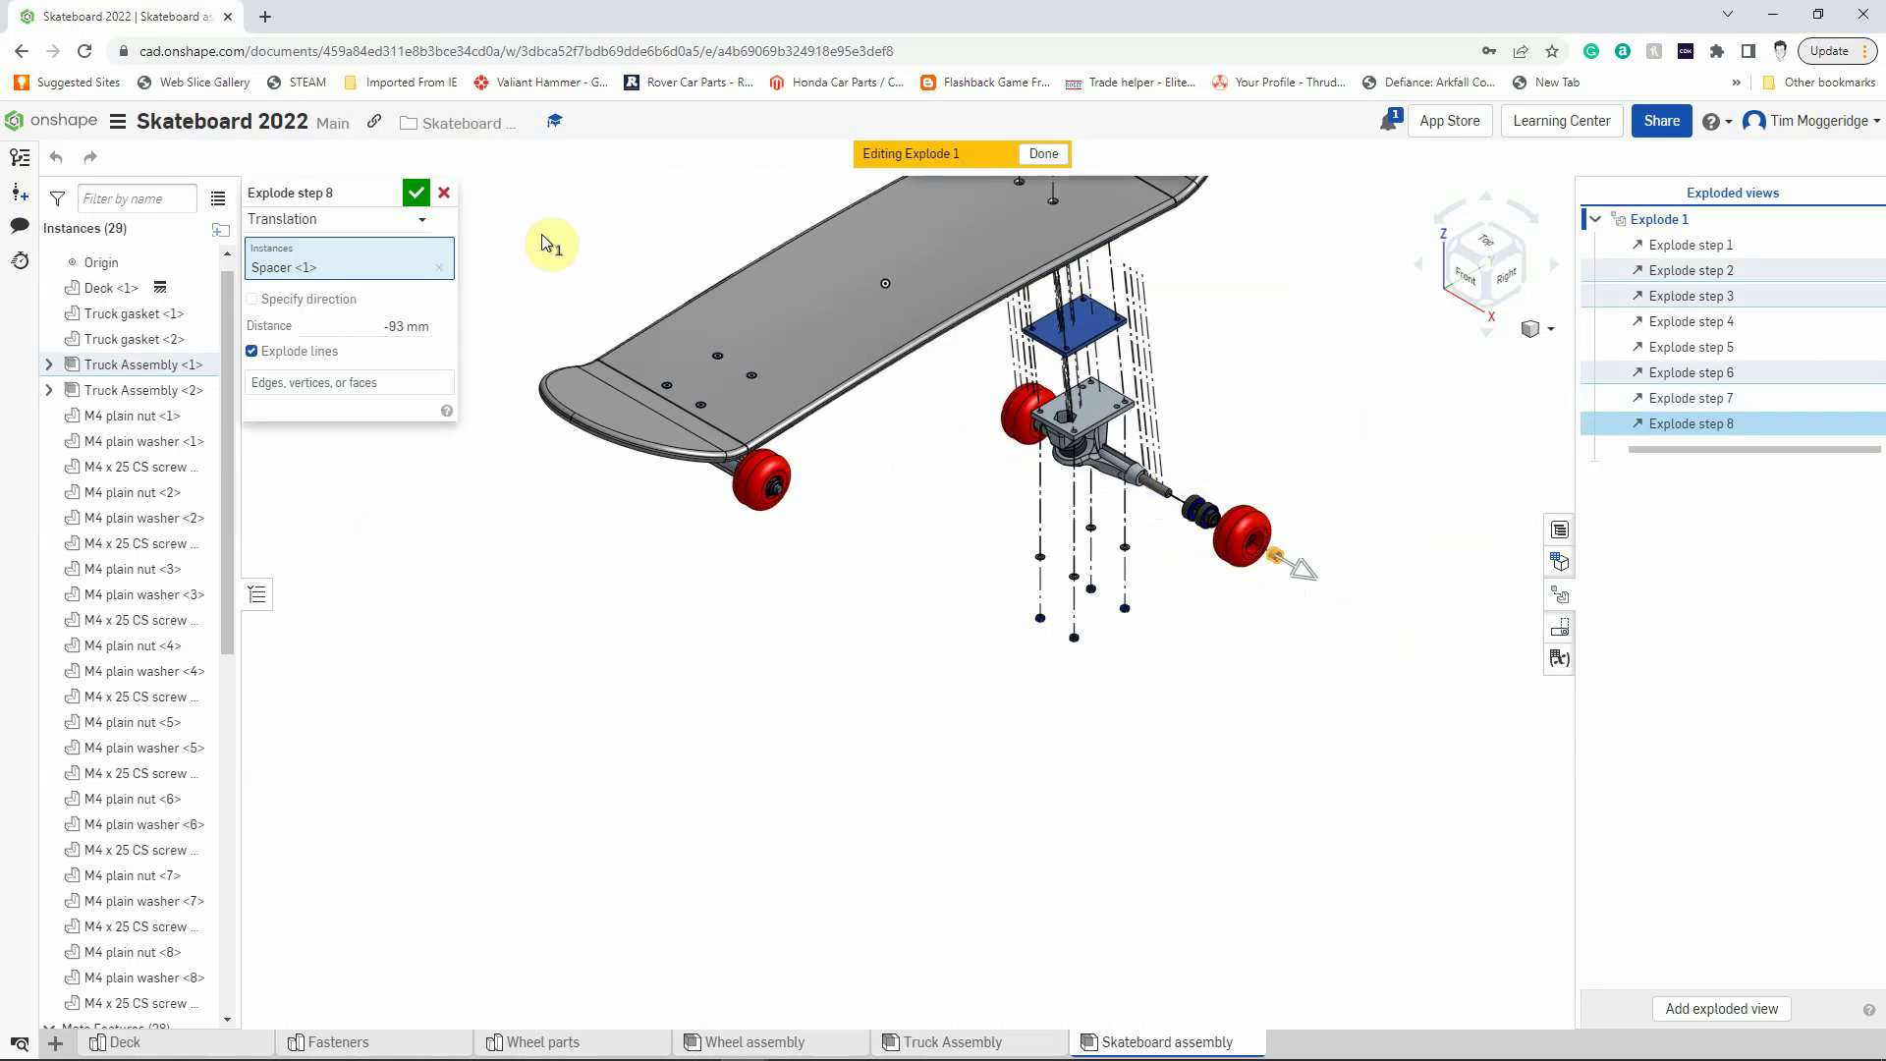
pyautogui.click(417, 193)
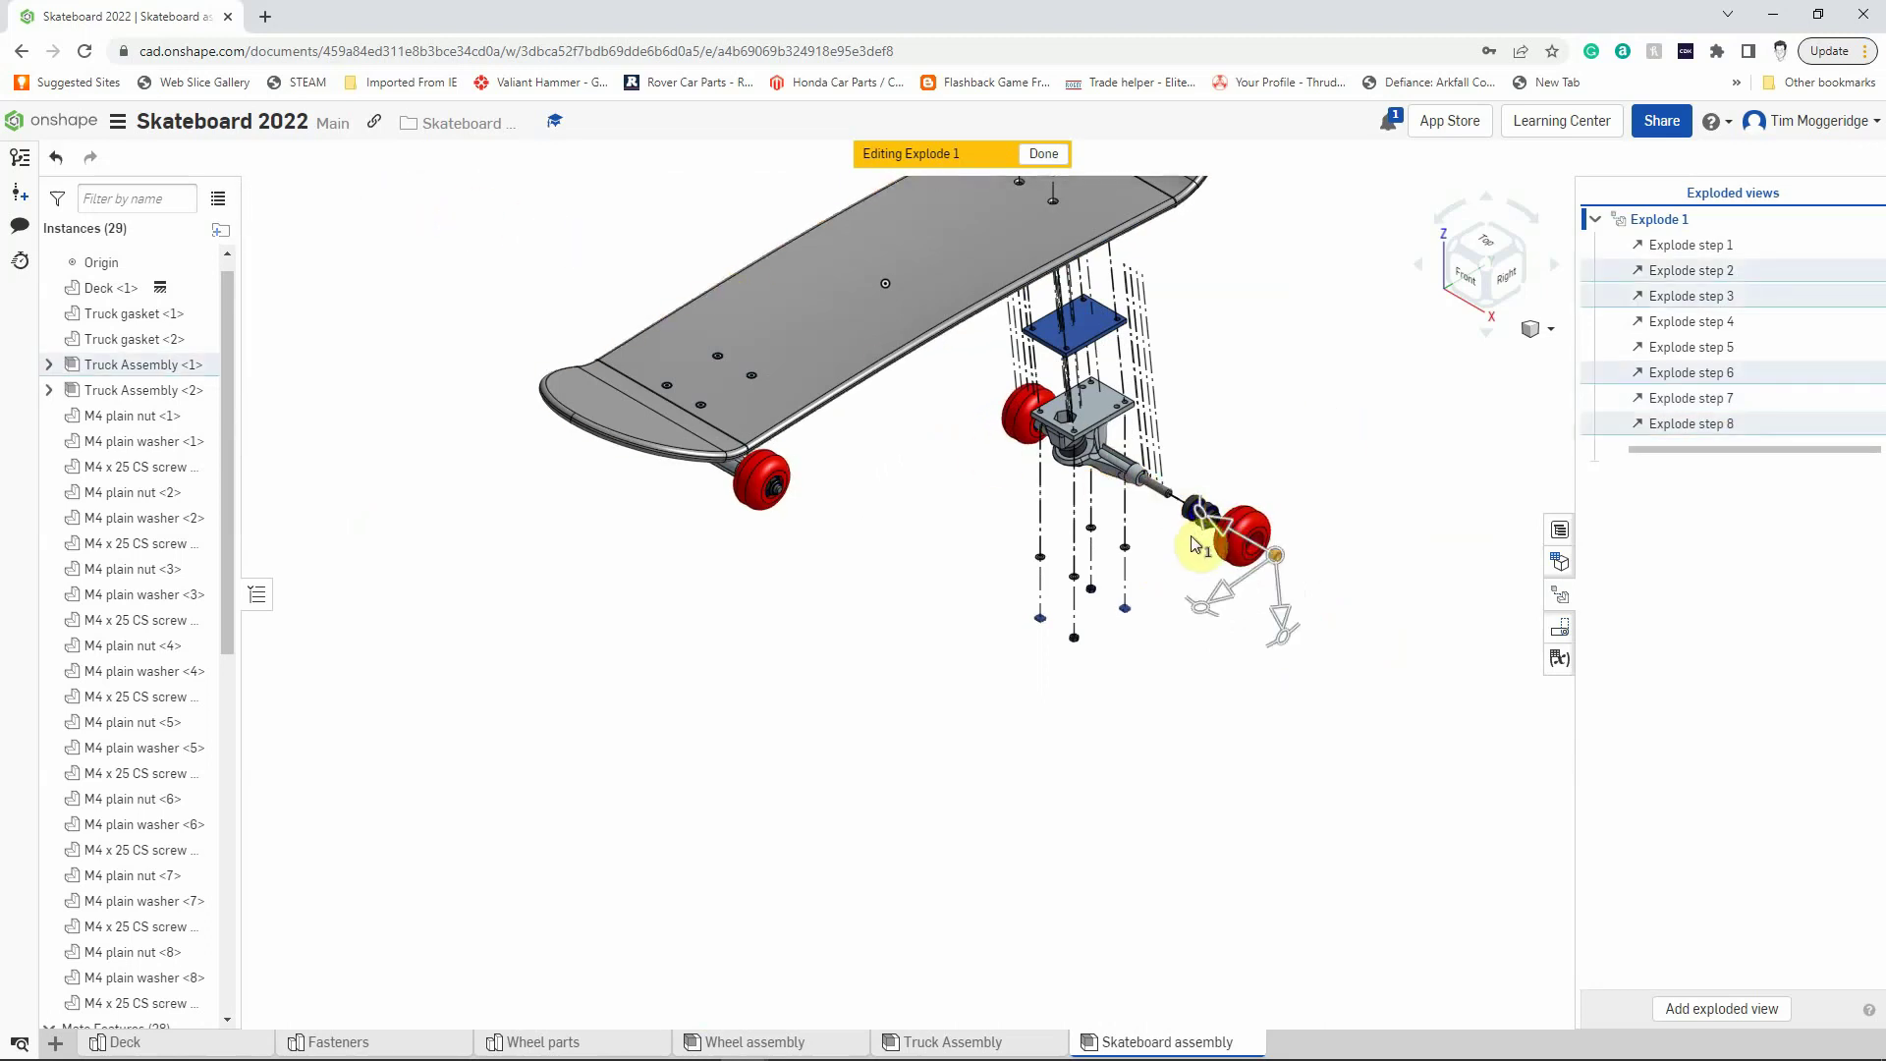
# Step: Explode Bearing <1>, the outer bearing, about 111 mm outward along the axle, past the spacer
pyautogui.scroll(5, 1210, 520)
pyautogui.click(1210, 506)
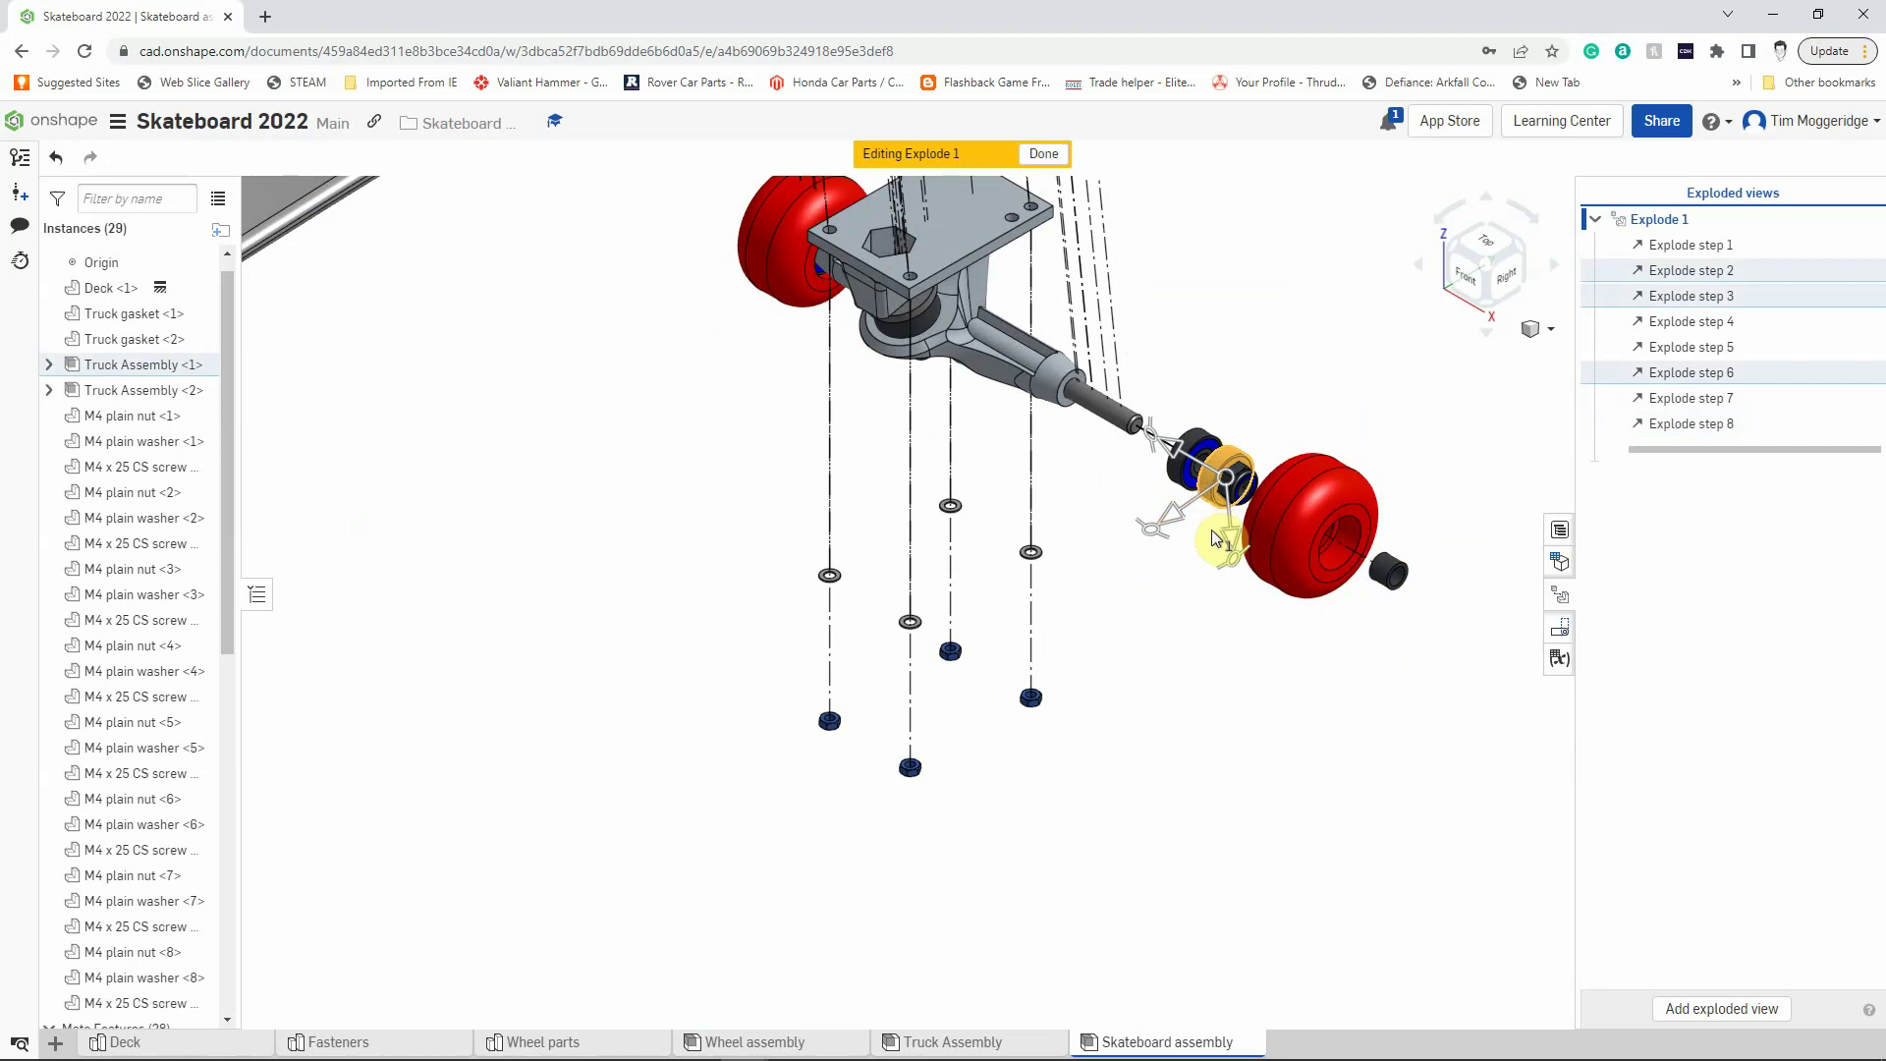
pyautogui.moveTo(1173, 447); pyautogui.dragTo(1383, 564)
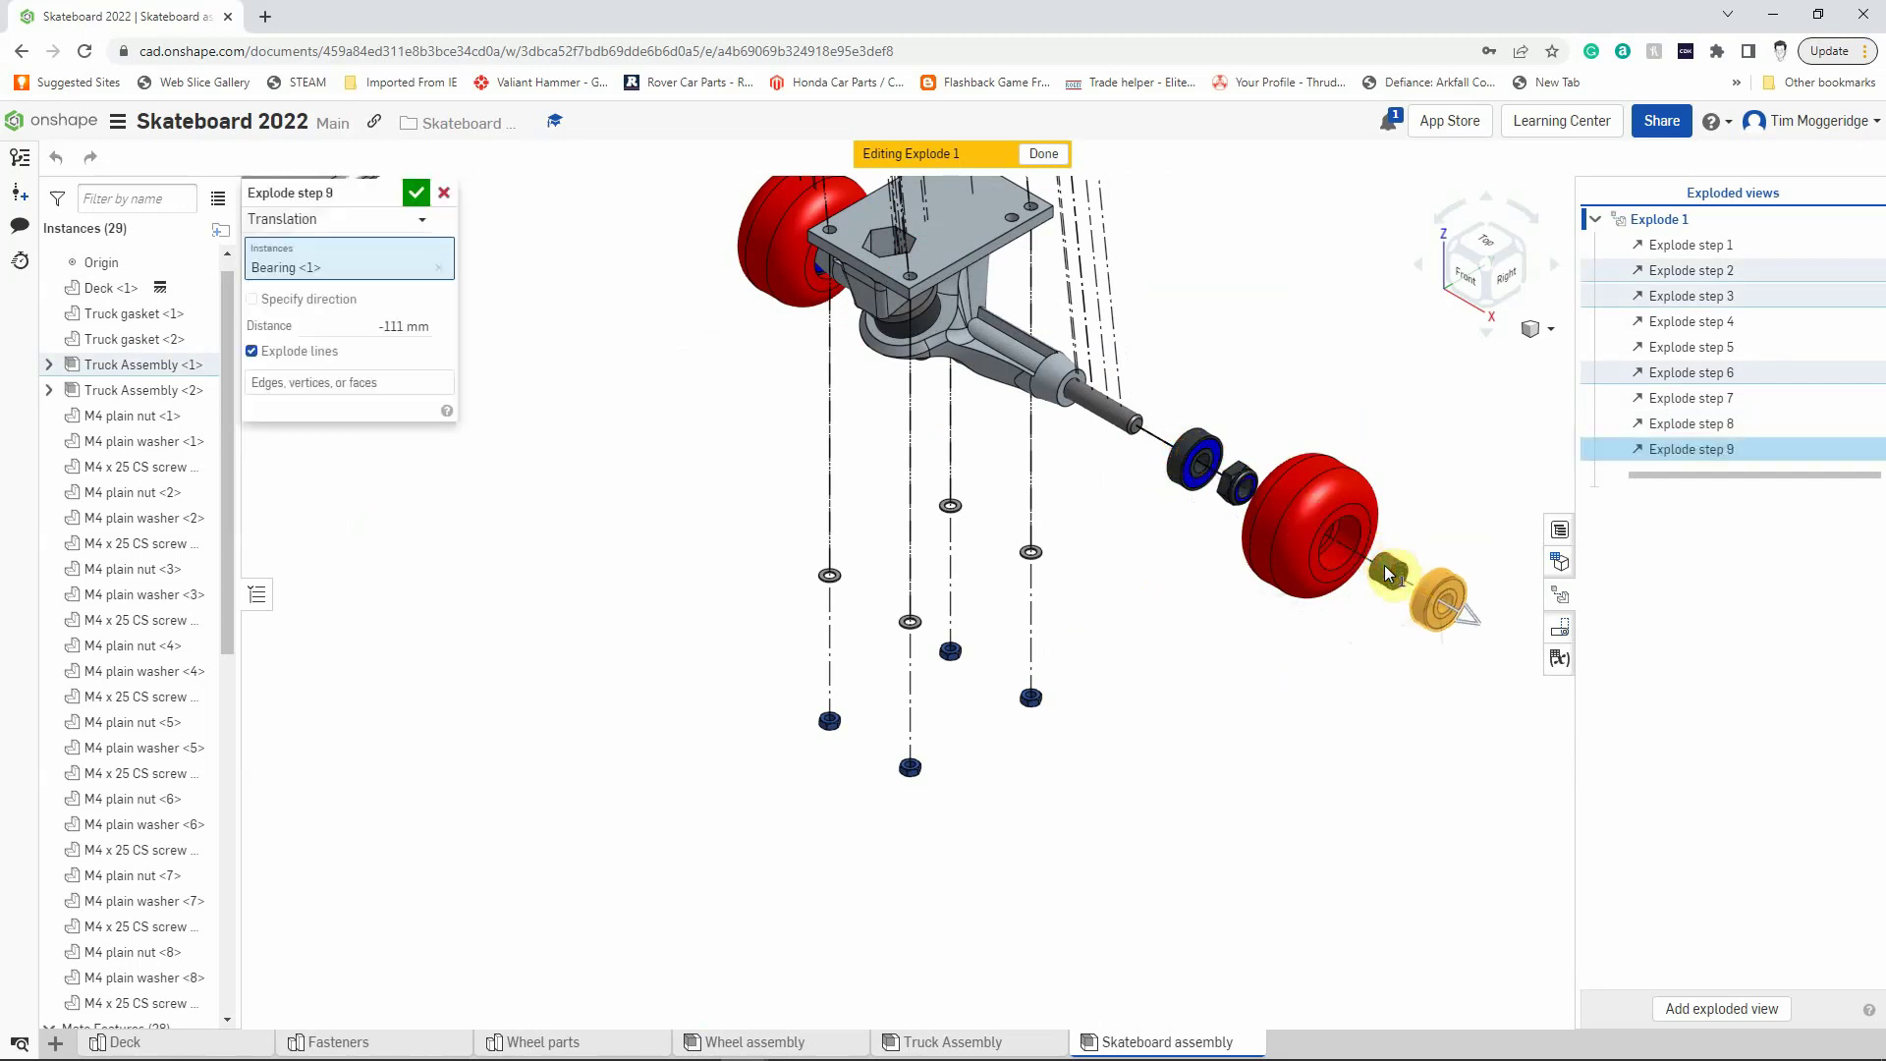
pyautogui.click(416, 192)
# Step: Explode Nyloc Nut <1> about 127 mm outward along the axle, past the outer bearing
pyautogui.click(1237, 484)
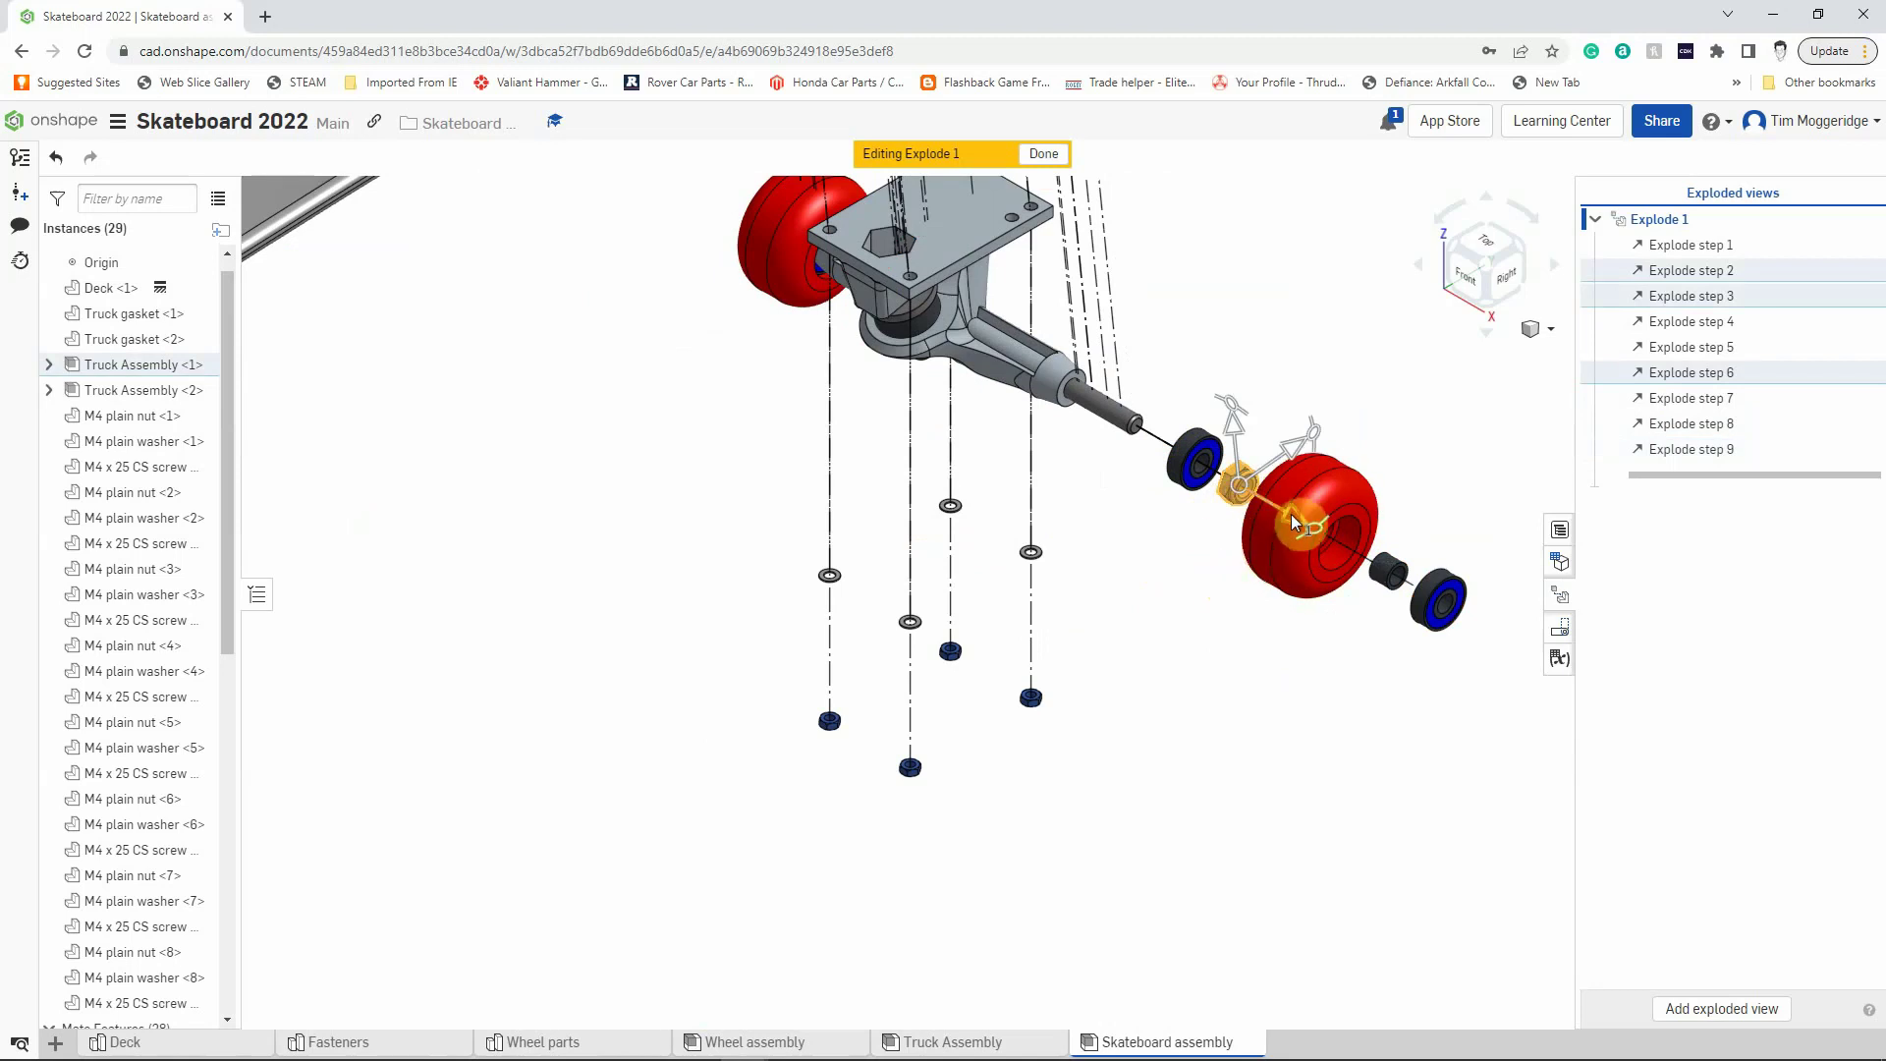
pyautogui.moveTo(1291, 514); pyautogui.dragTo(1522, 677)
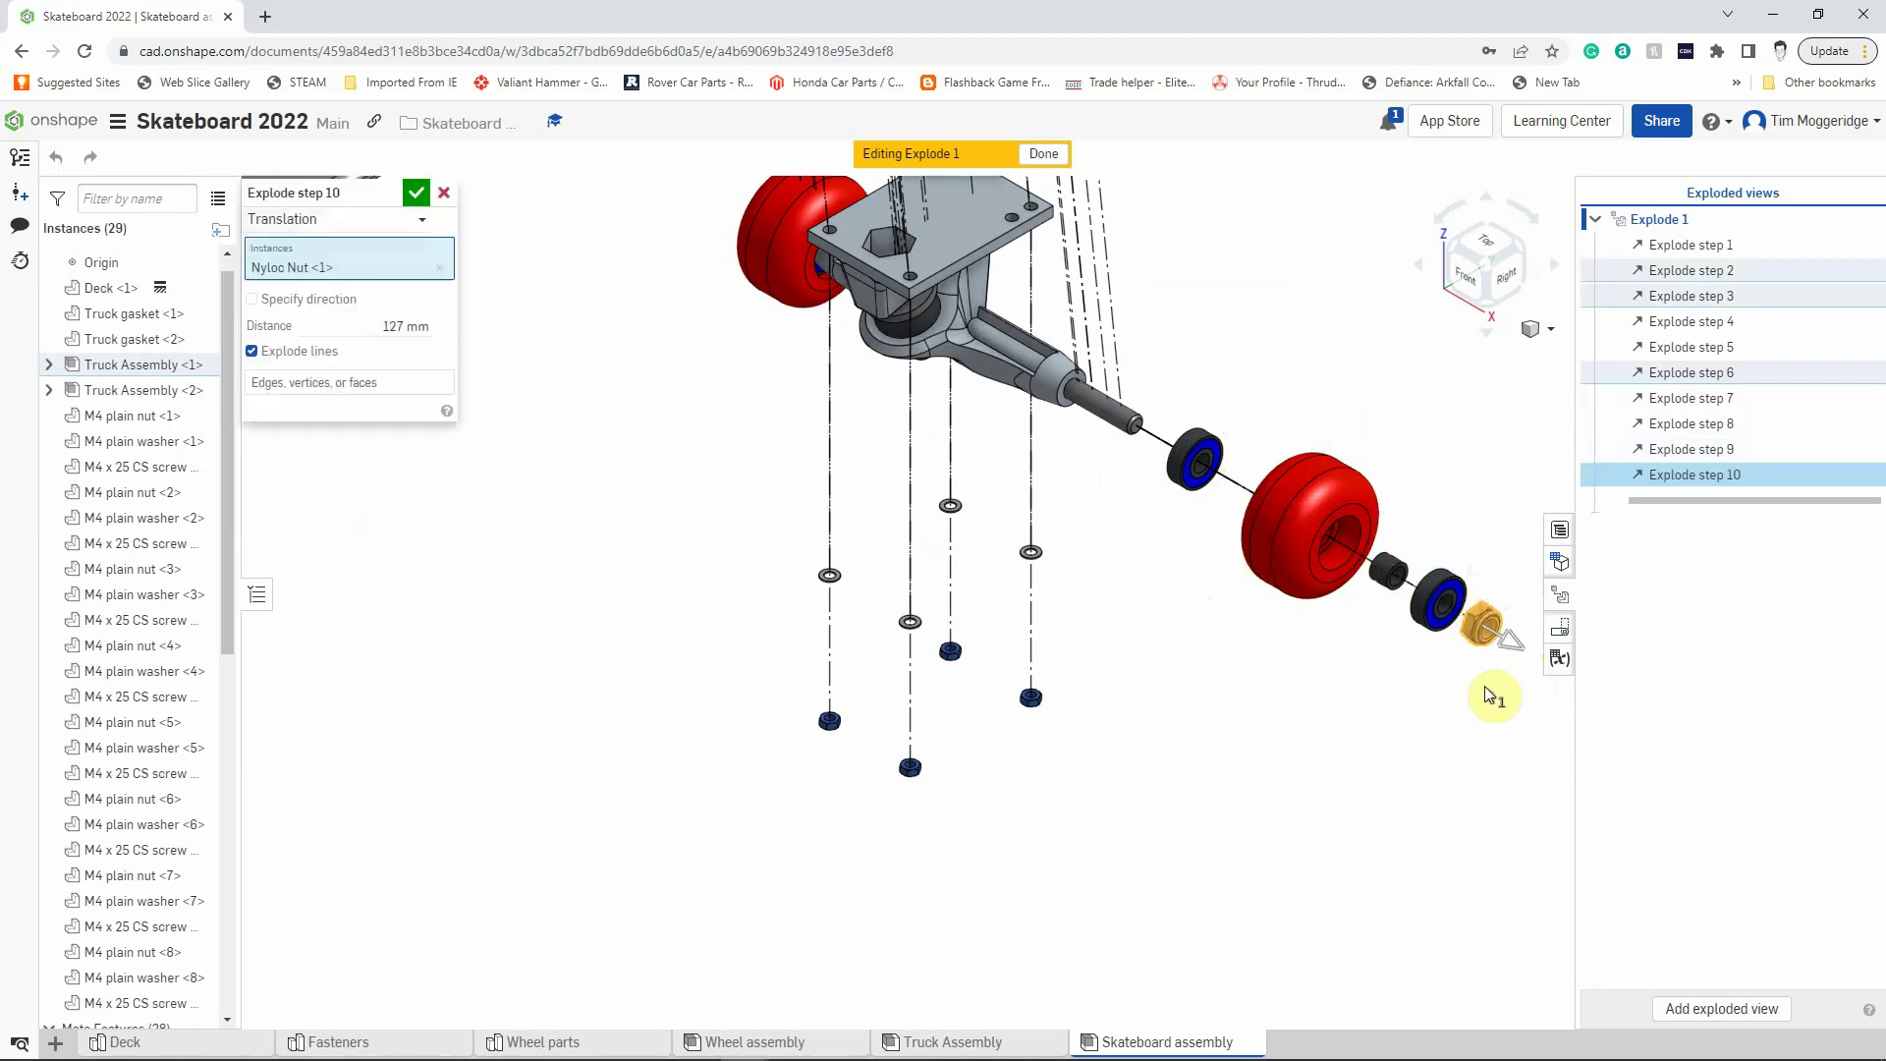
pyautogui.click(416, 192)
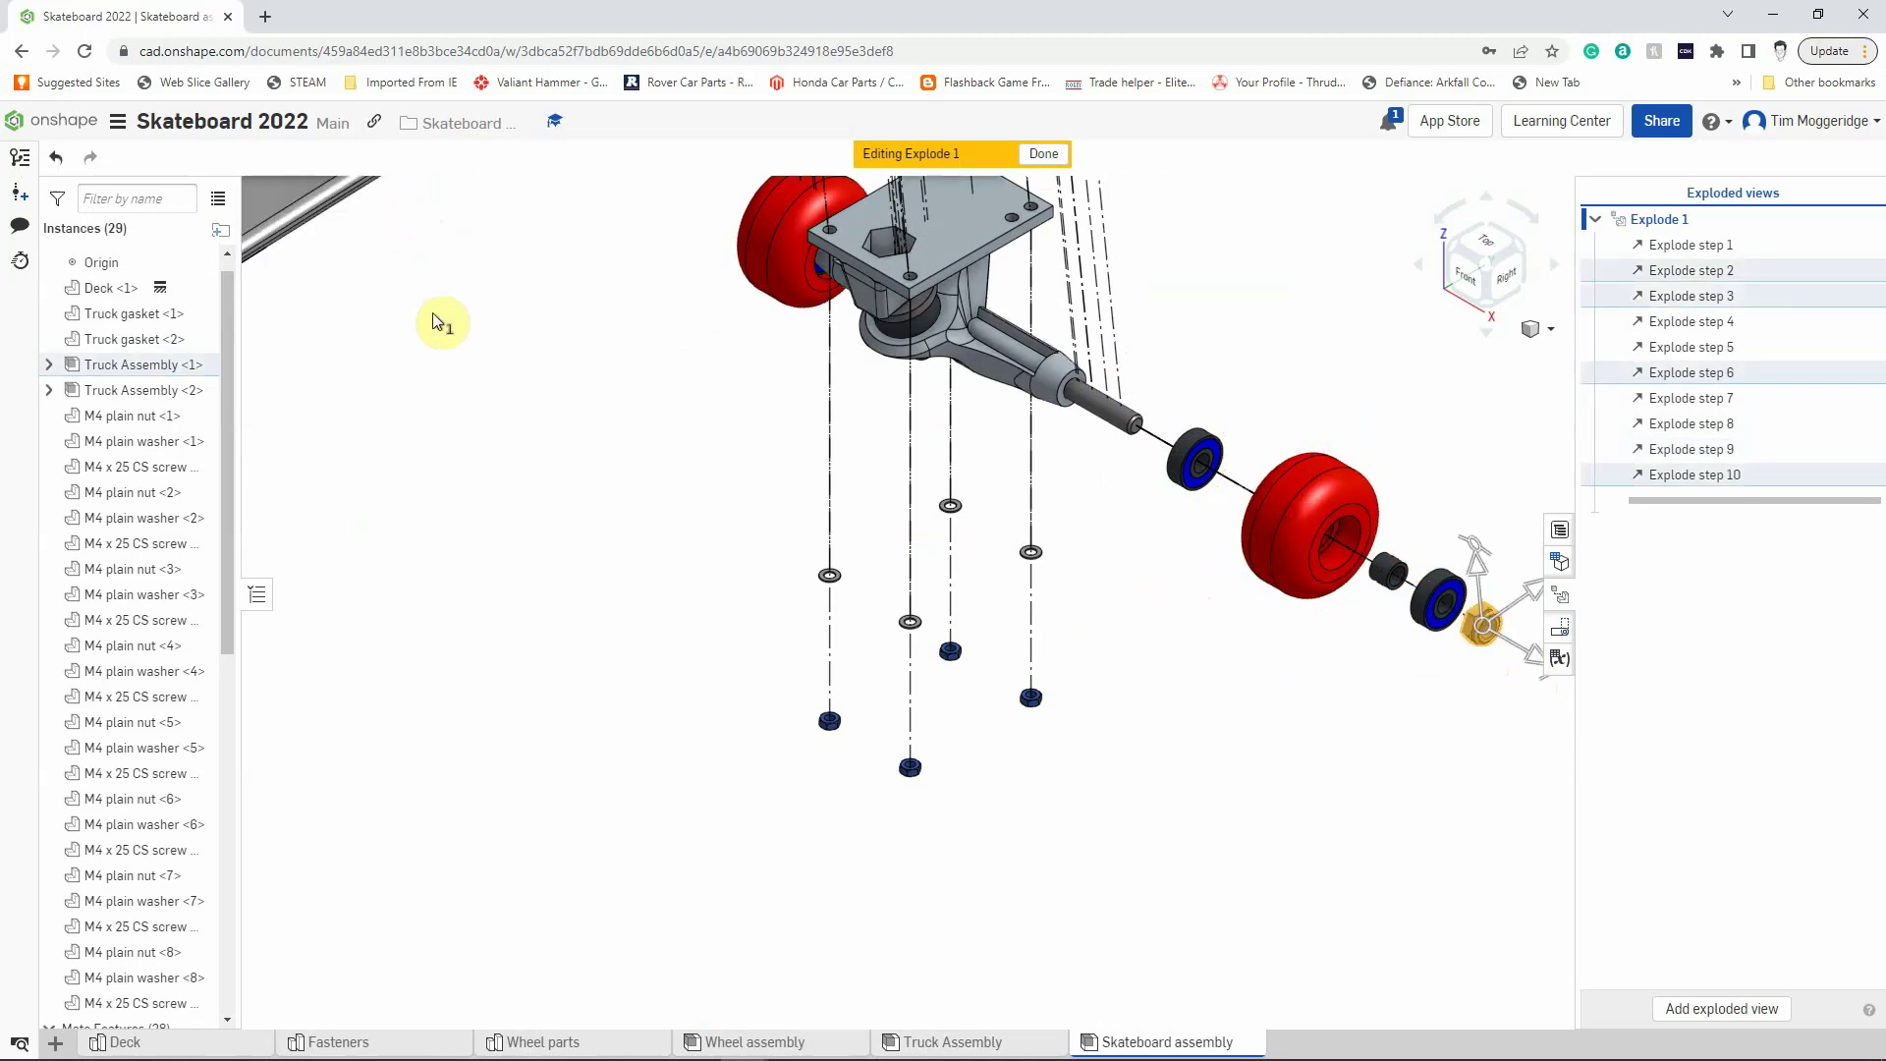
# Step: Show the assembly in isometric view, then finish editing Explode 1 and close the list of exploded views
pyautogui.scroll(-3, 450, 329)
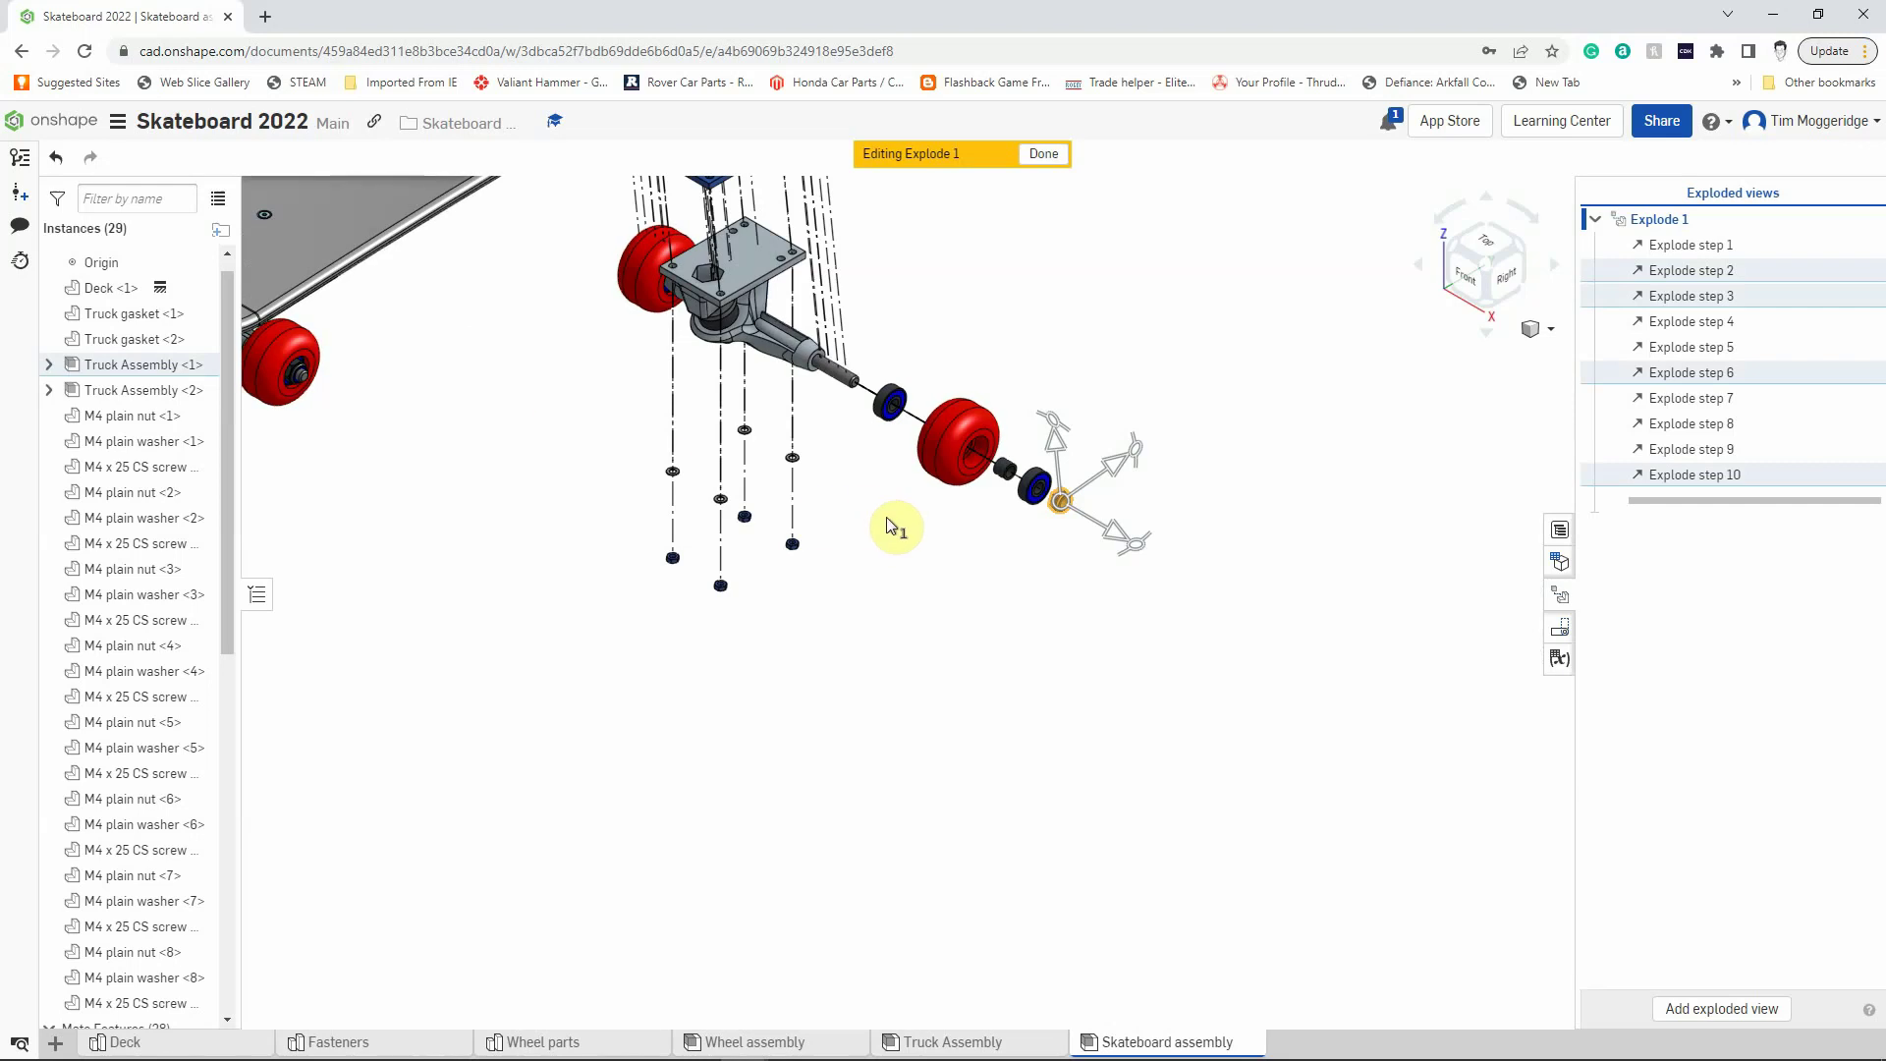
pyautogui.click(1555, 337)
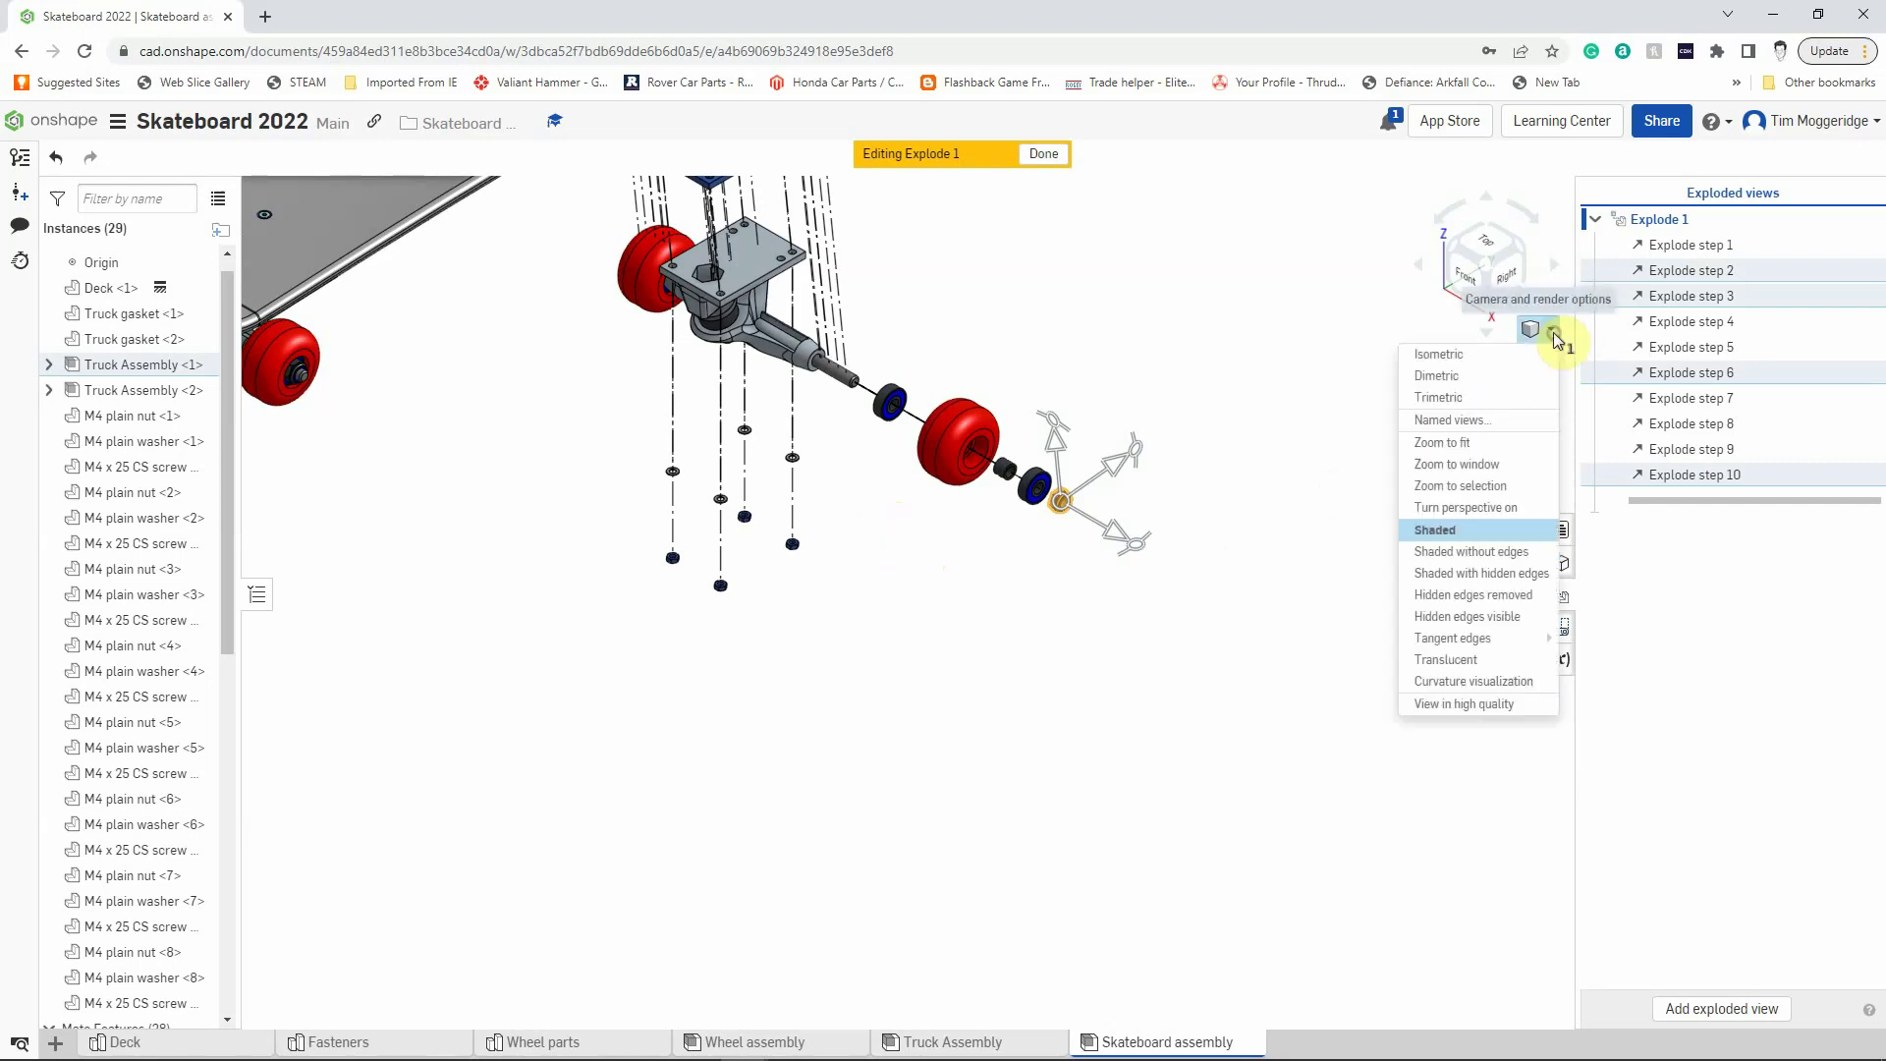
pyautogui.click(1476, 359)
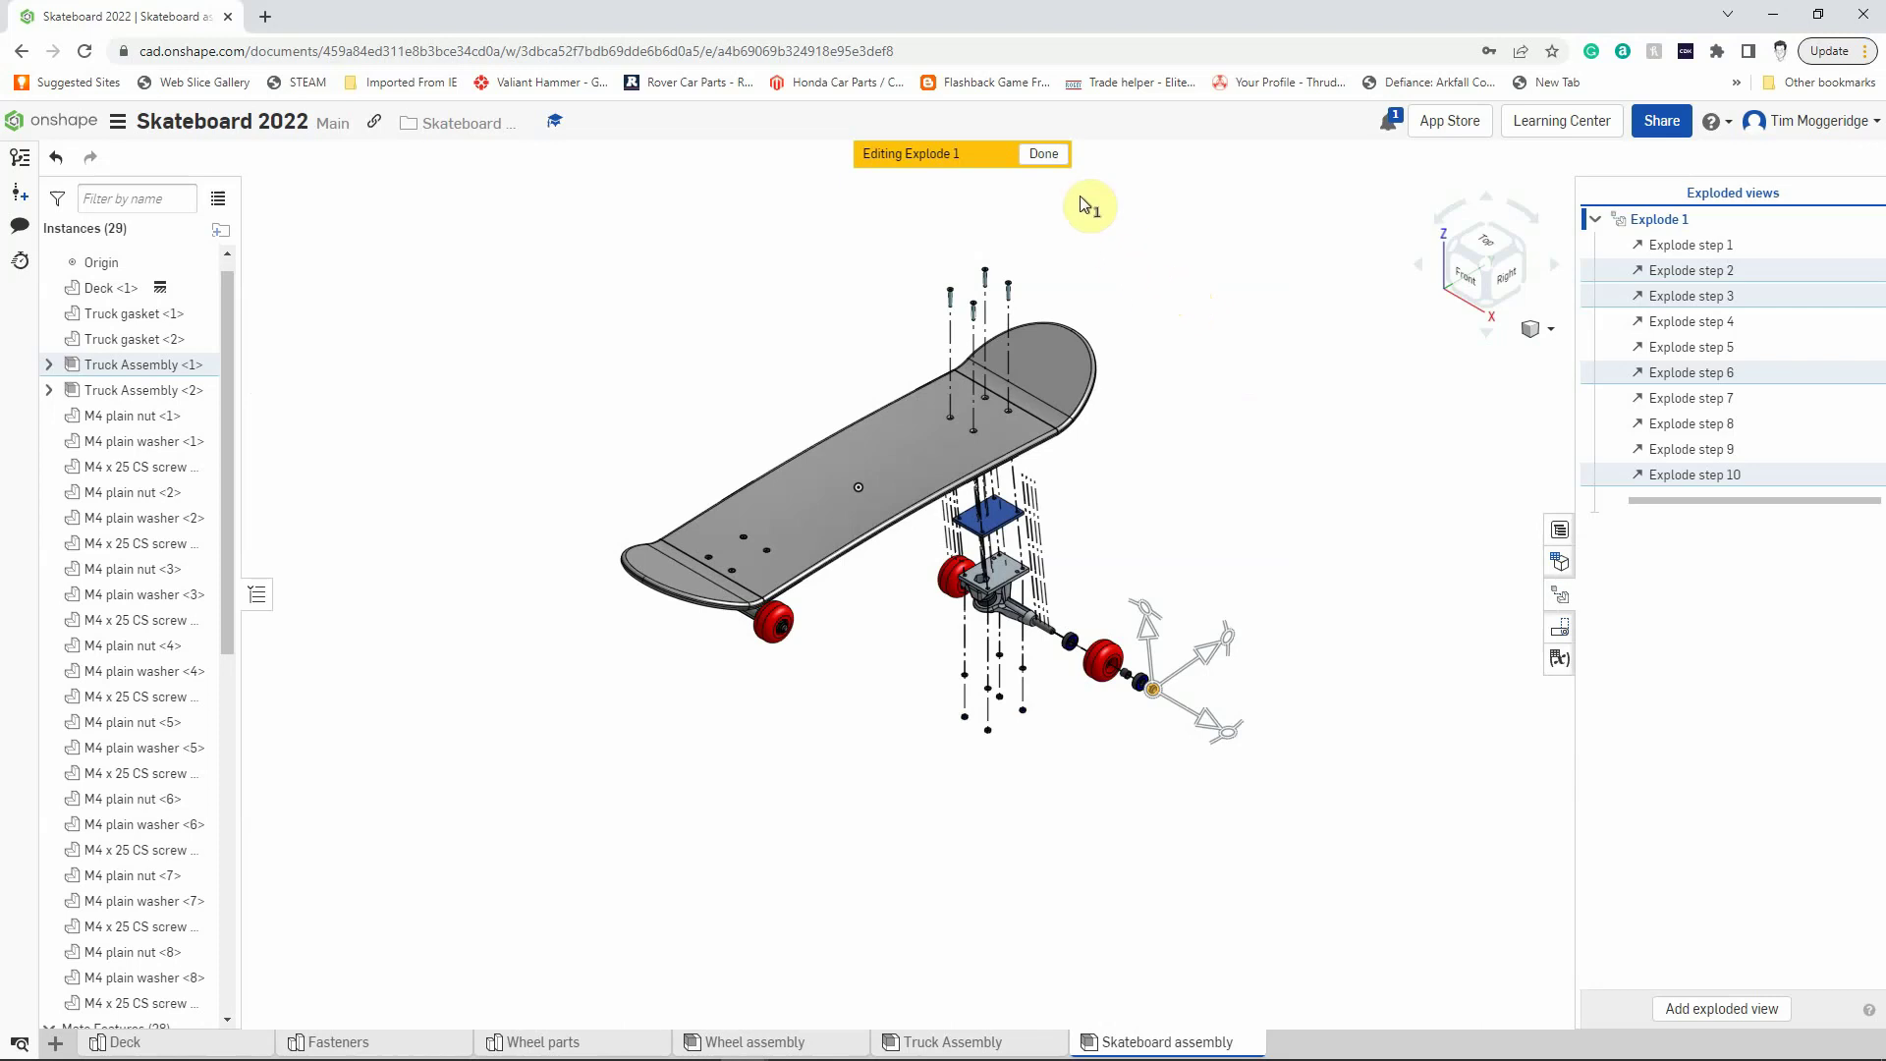
pyautogui.click(1044, 157)
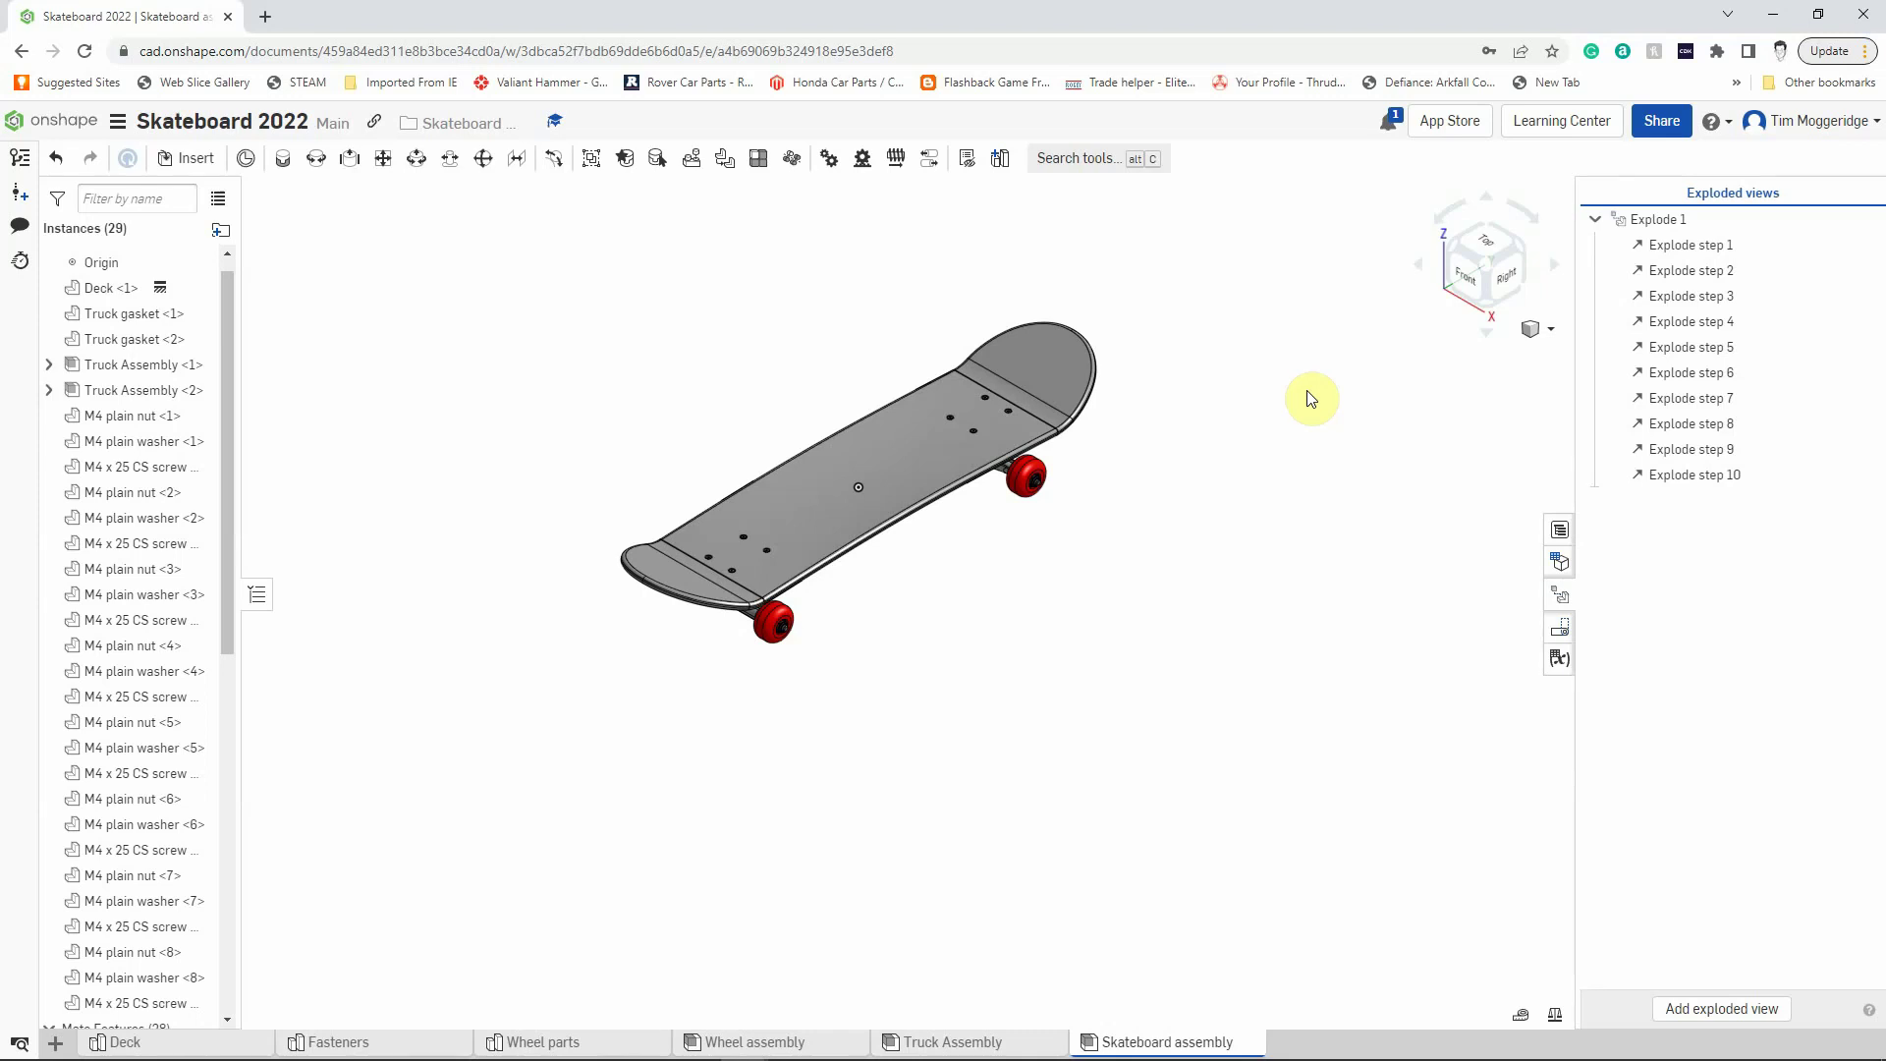
pyautogui.click(1554, 597)
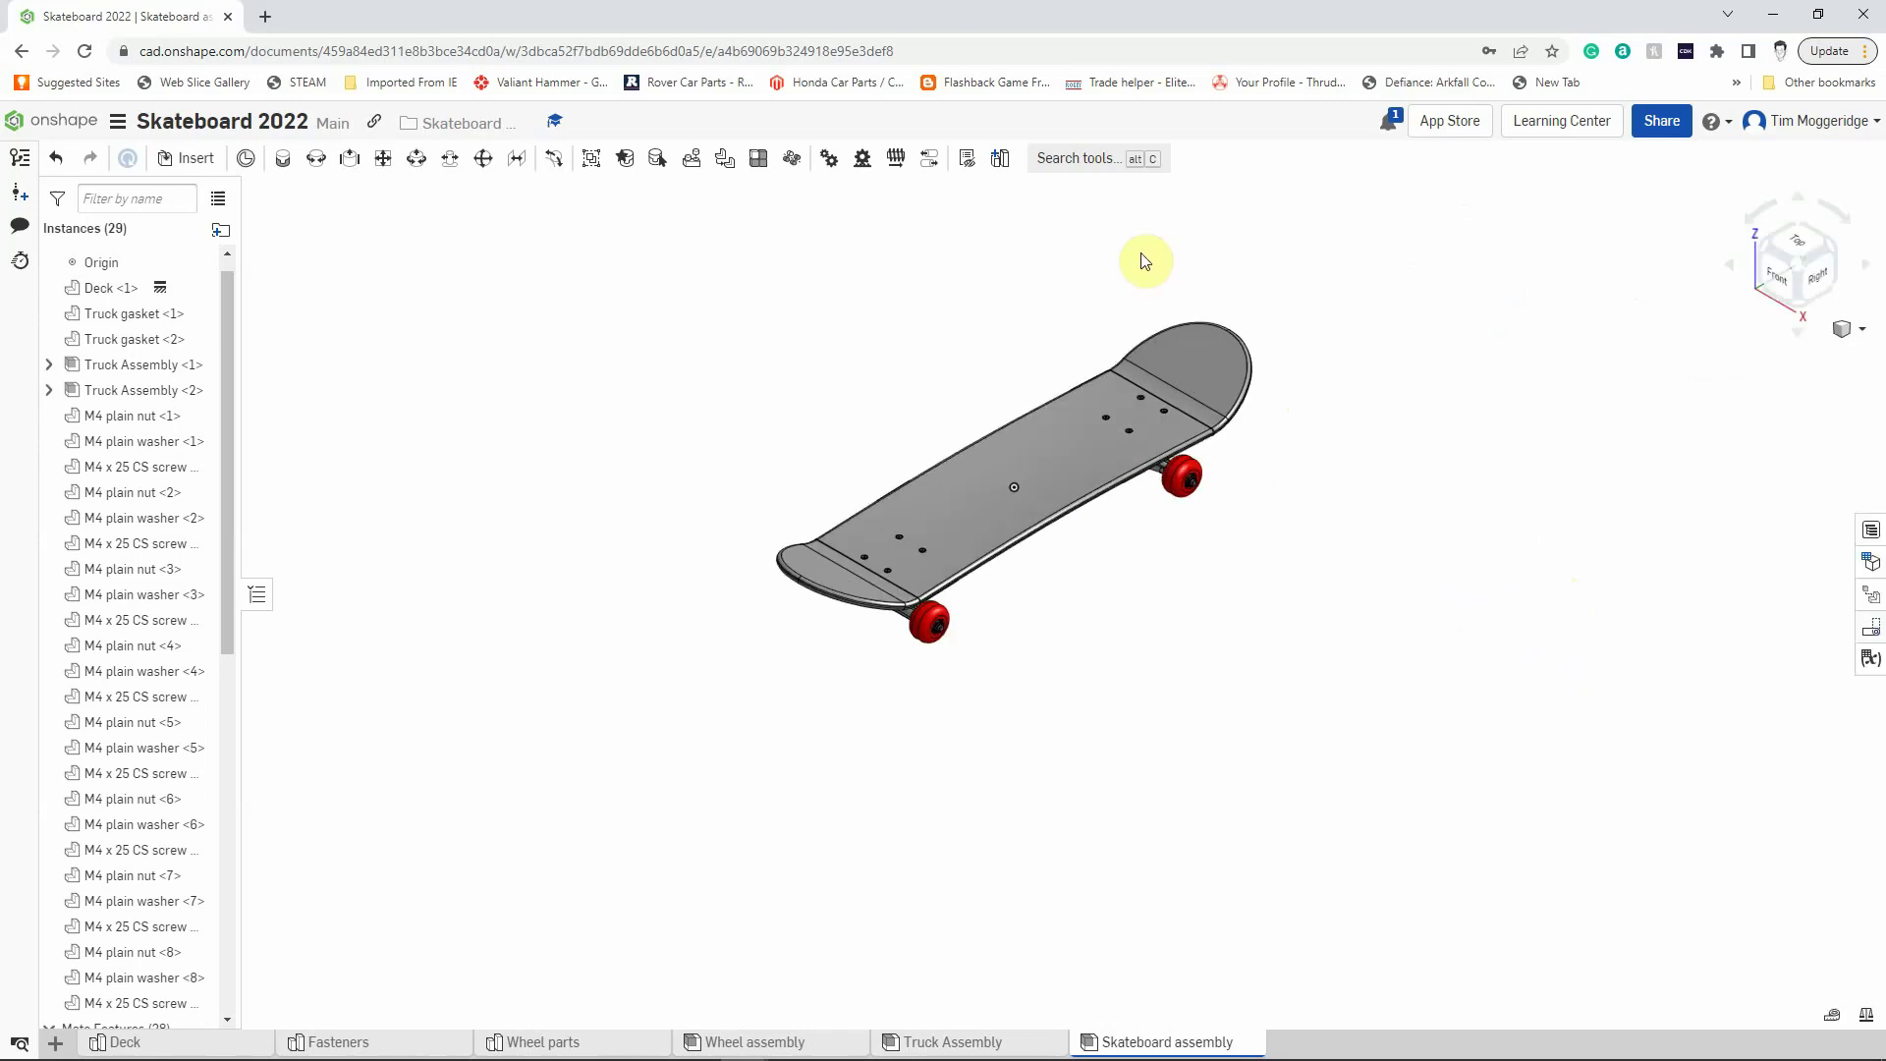
pyautogui.scroll(3, 977, 239)
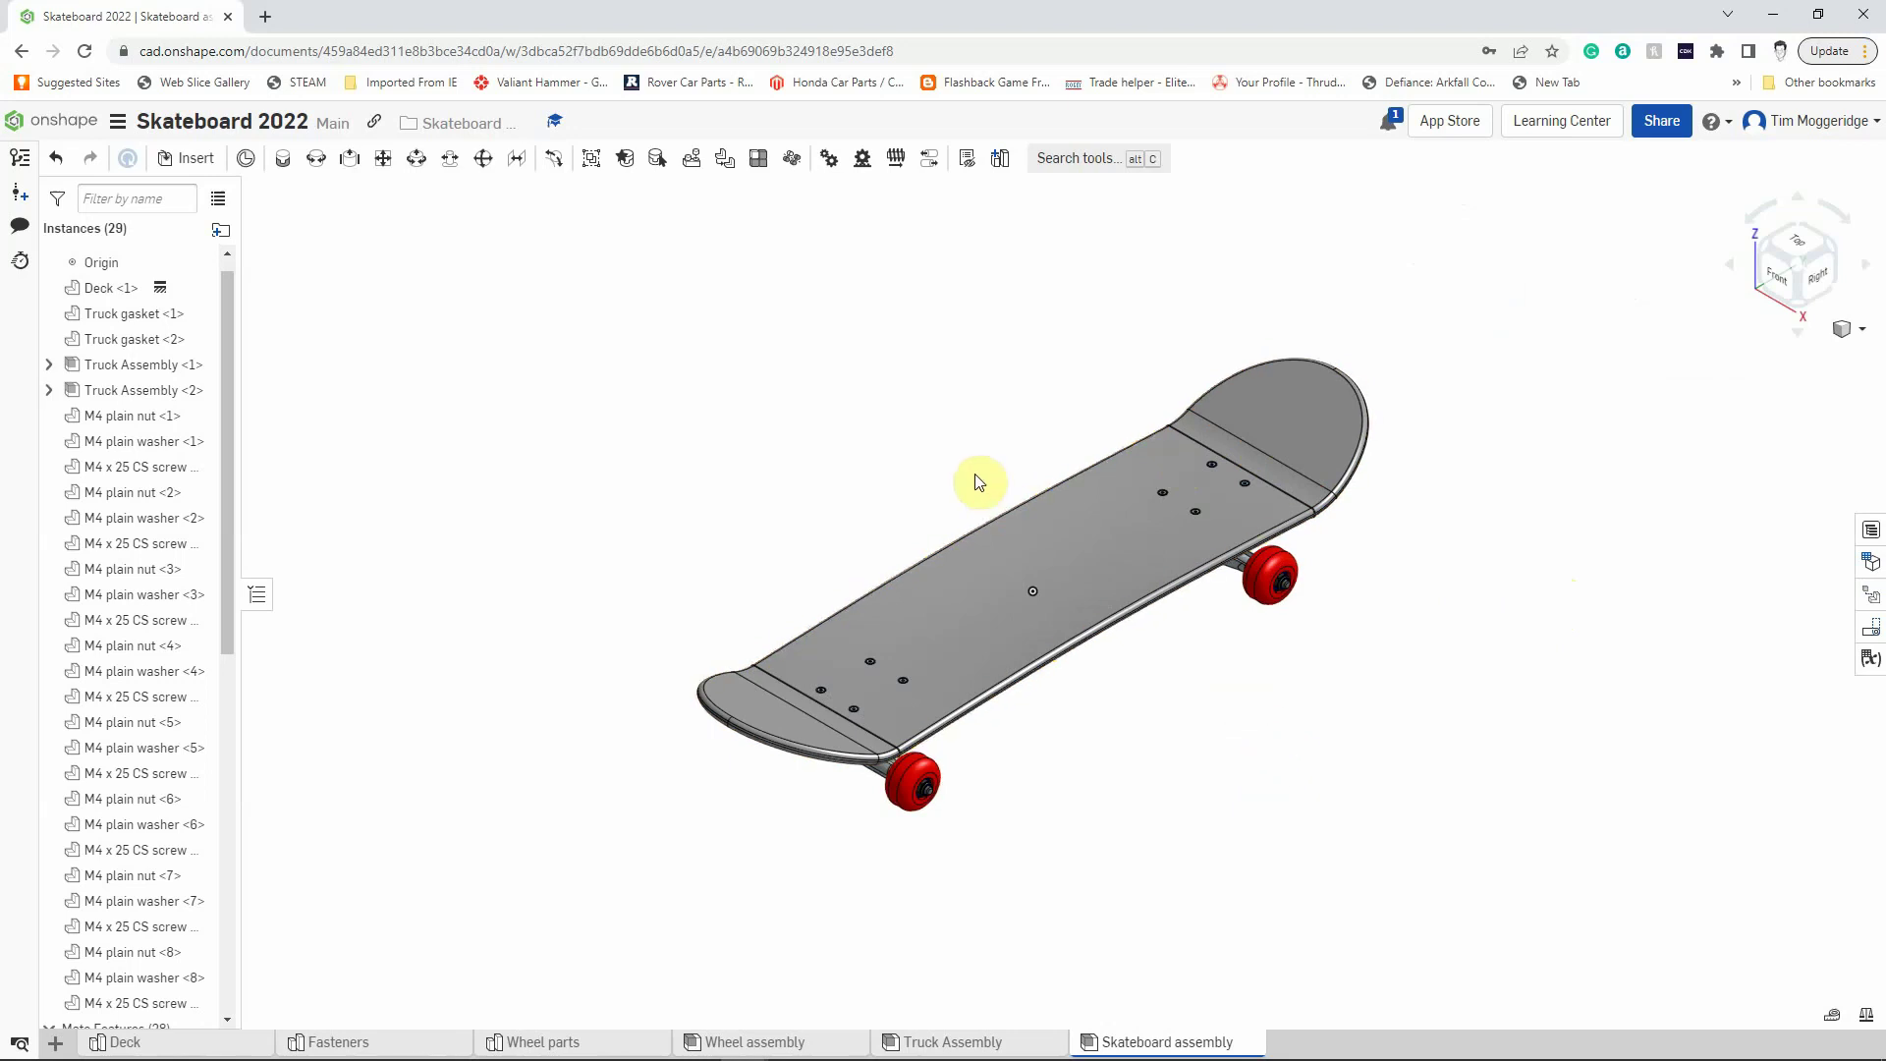
# Step: Create a drawing from a custom ISO template with A3 size, period decimal separator and third angle projection
pyautogui.click(55, 1043)
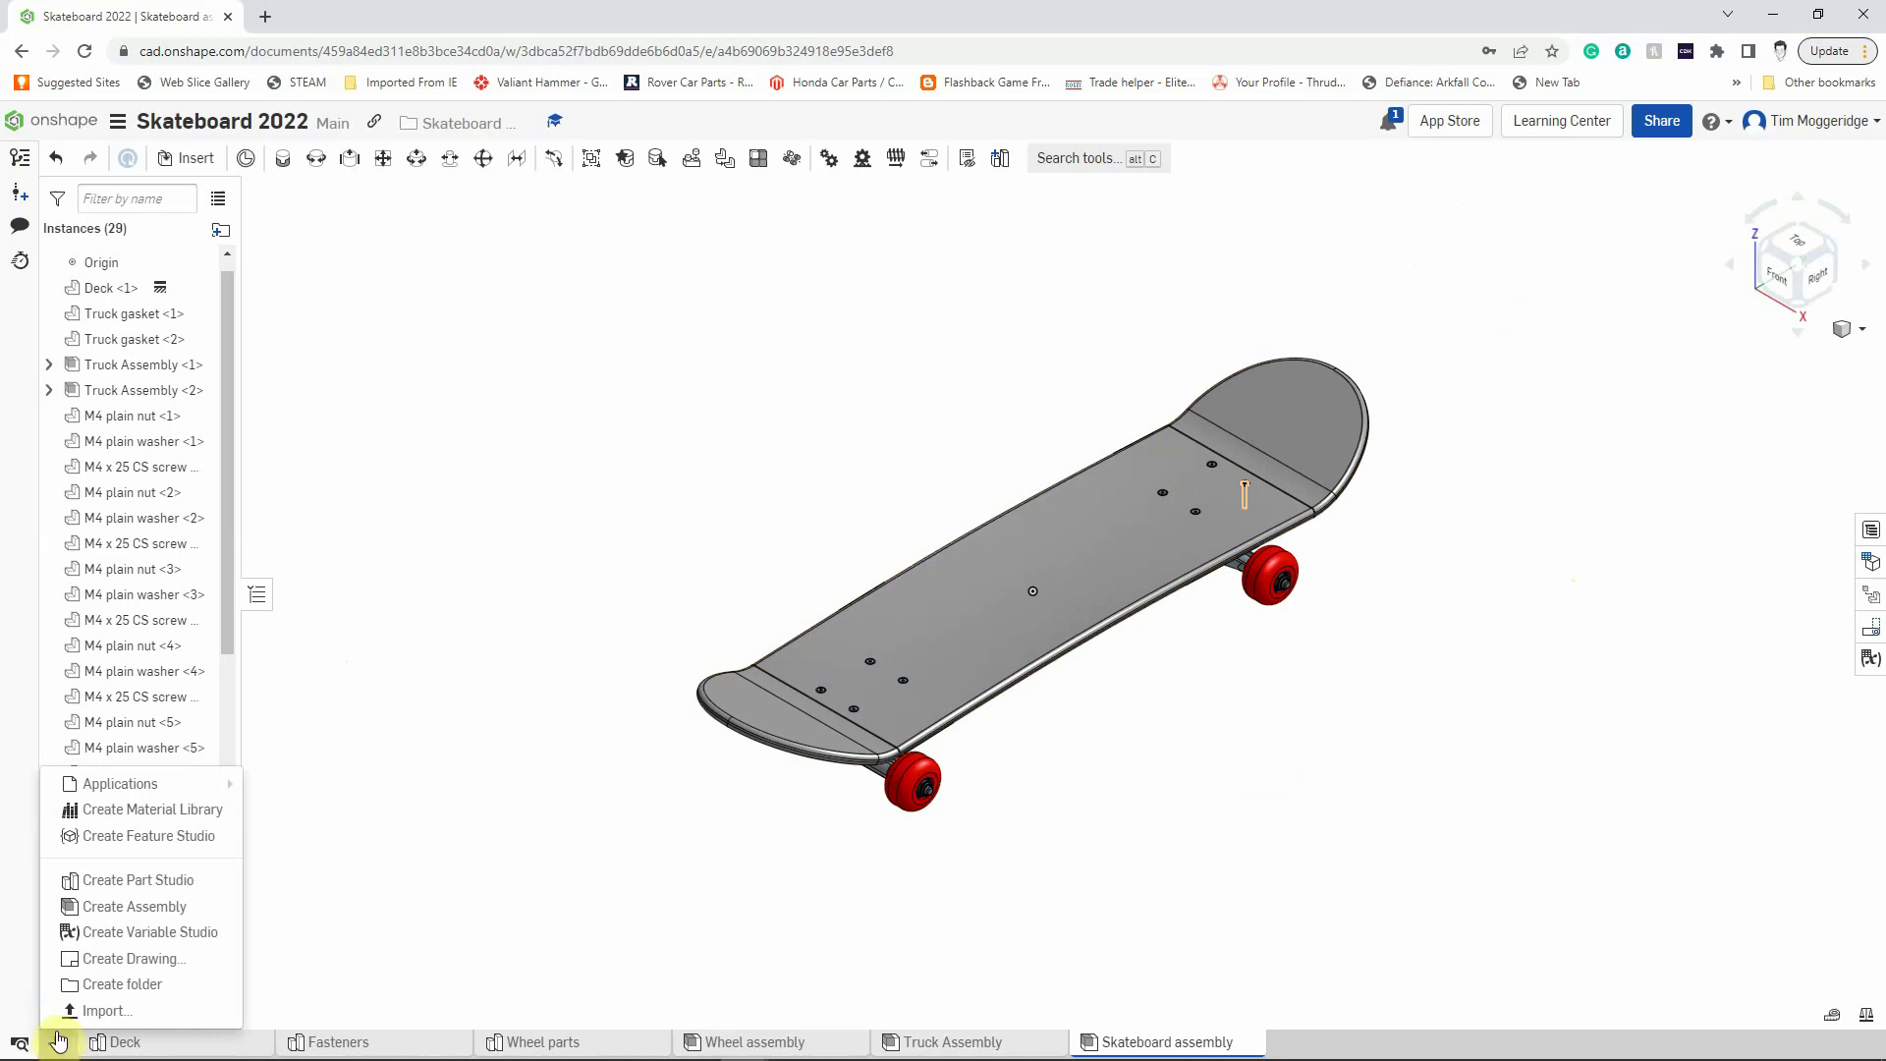
pyautogui.click(114, 962)
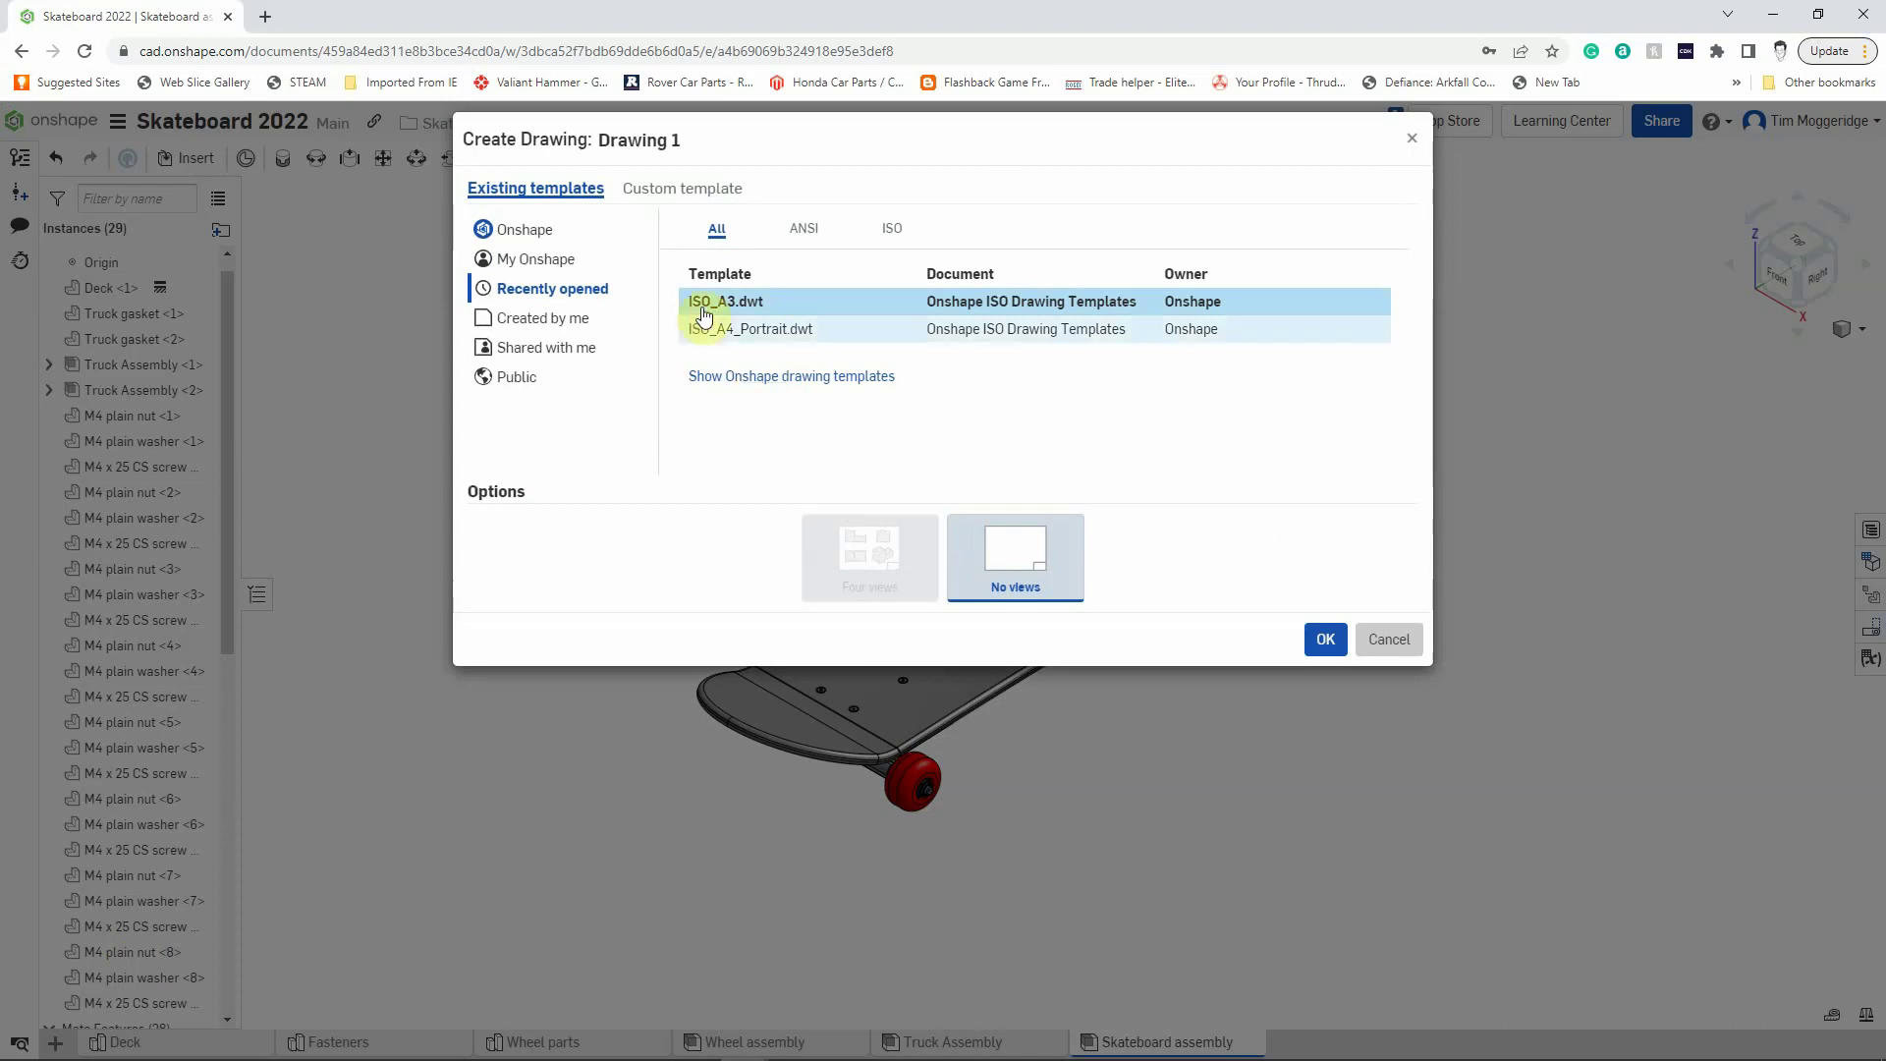
pyautogui.click(654, 193)
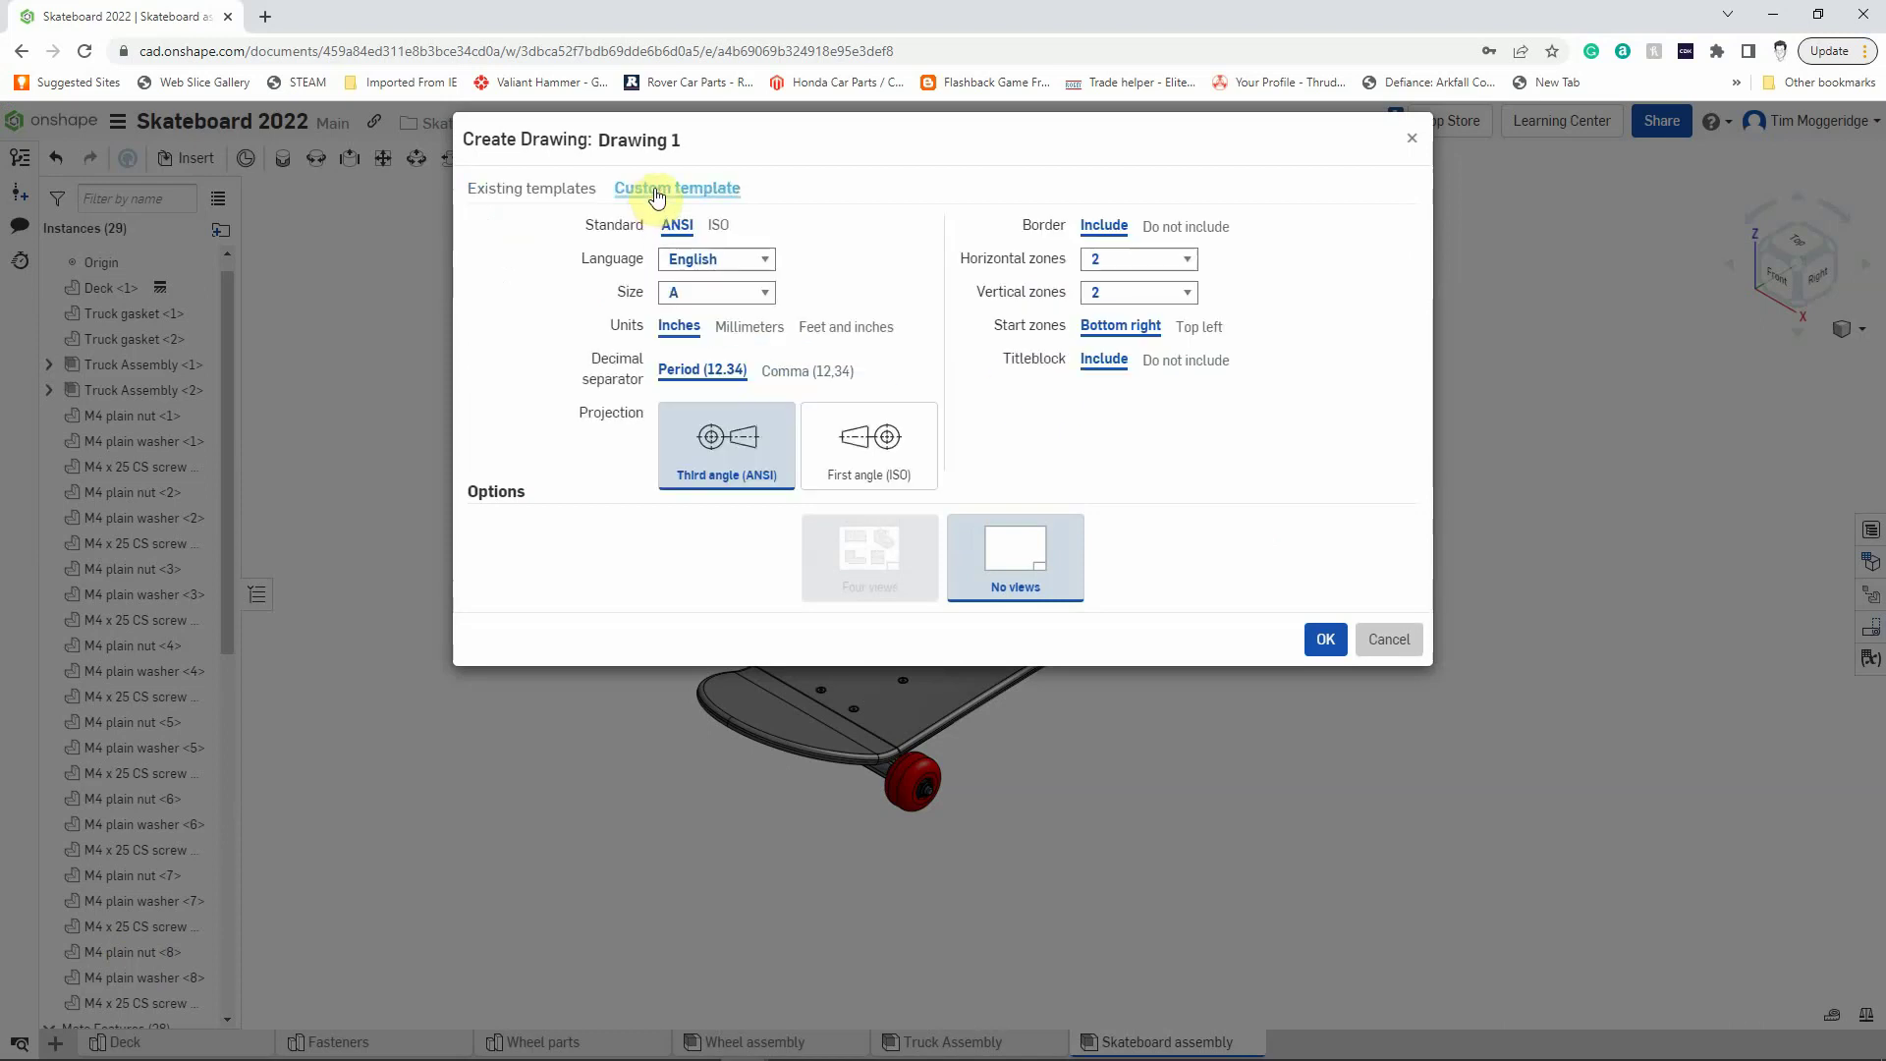
pyautogui.click(718, 227)
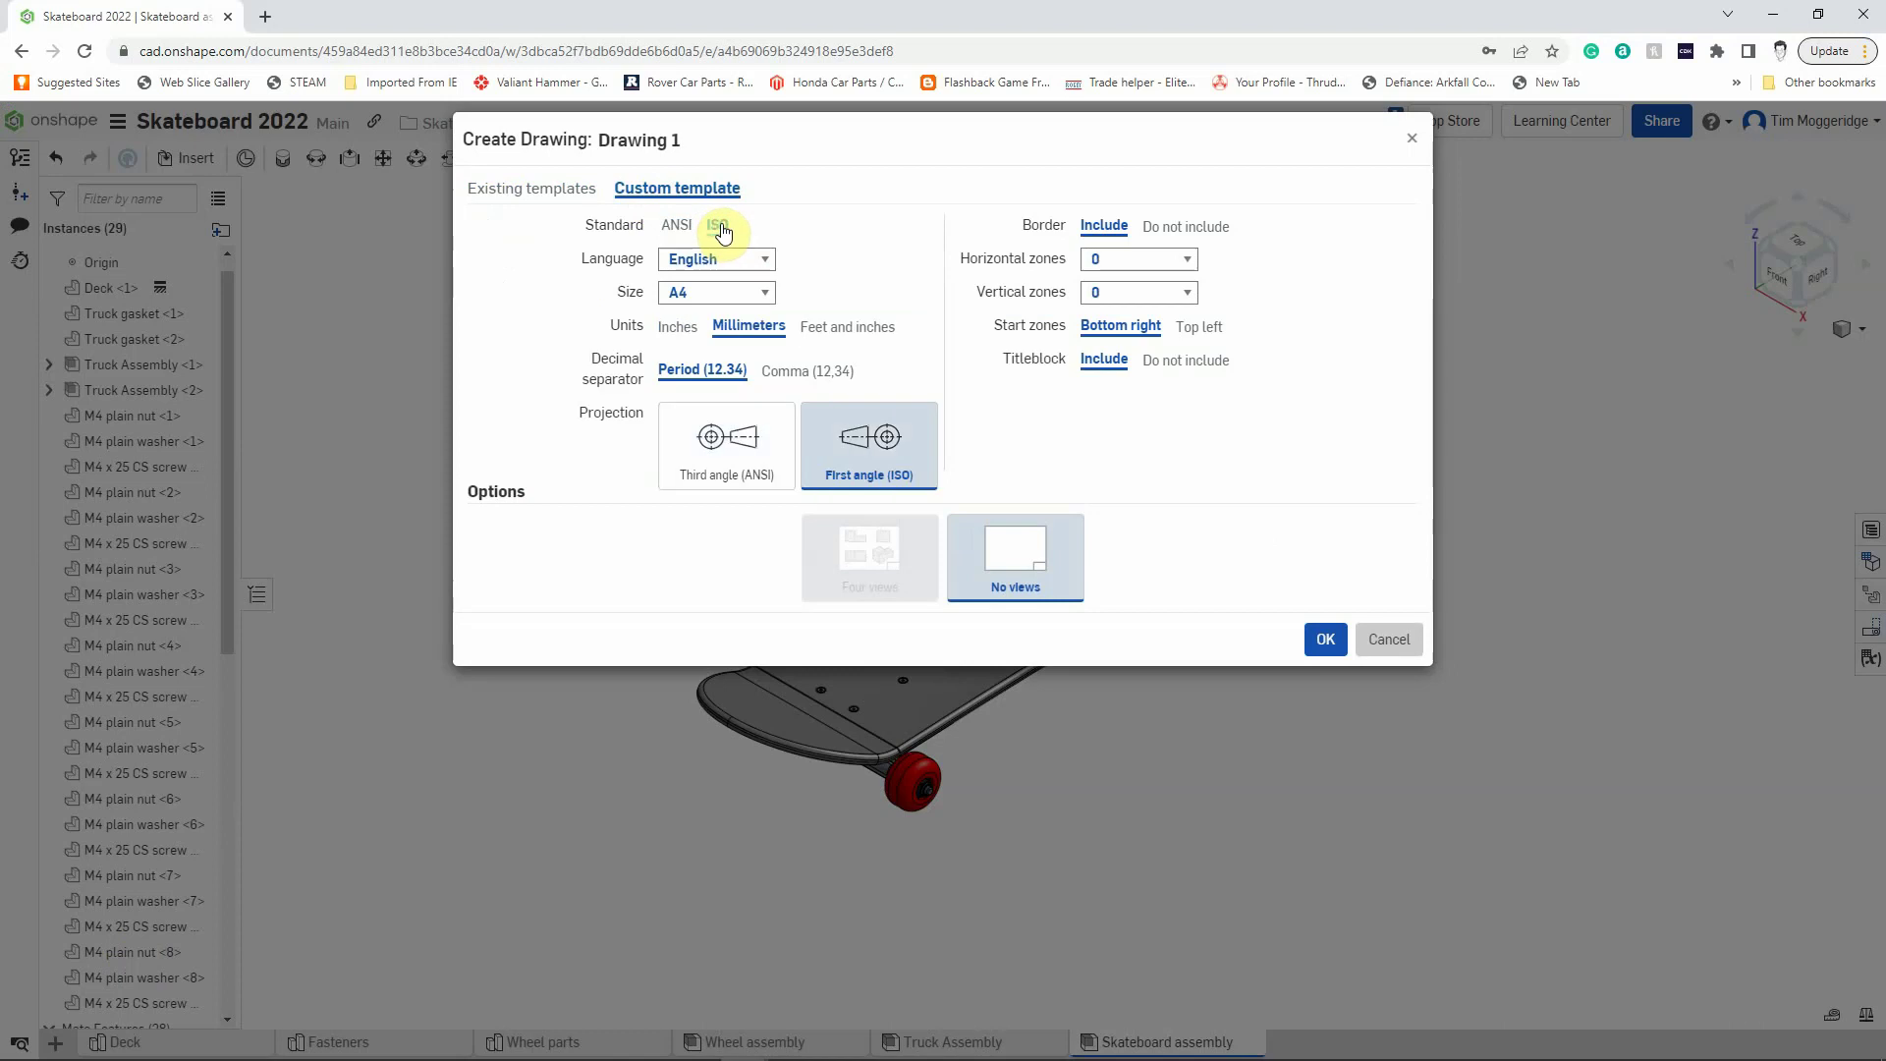
pyautogui.click(768, 297)
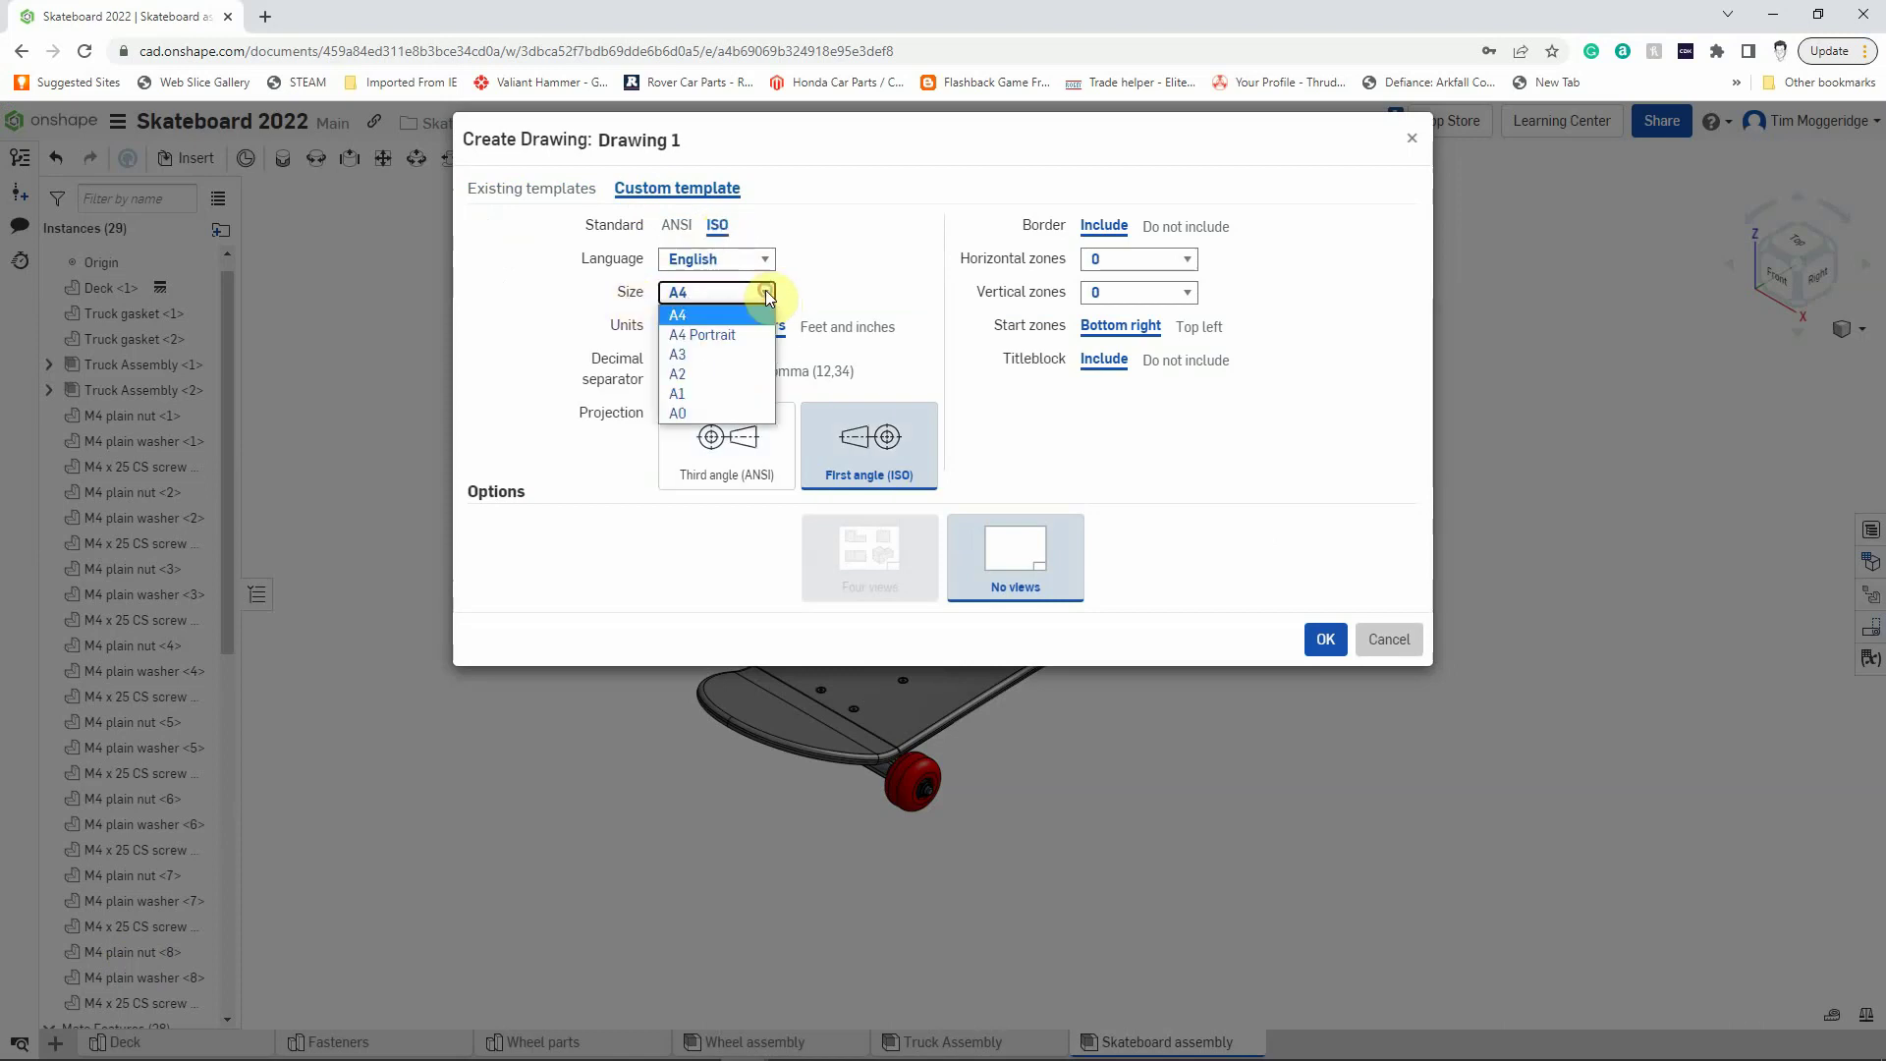
pyautogui.click(693, 355)
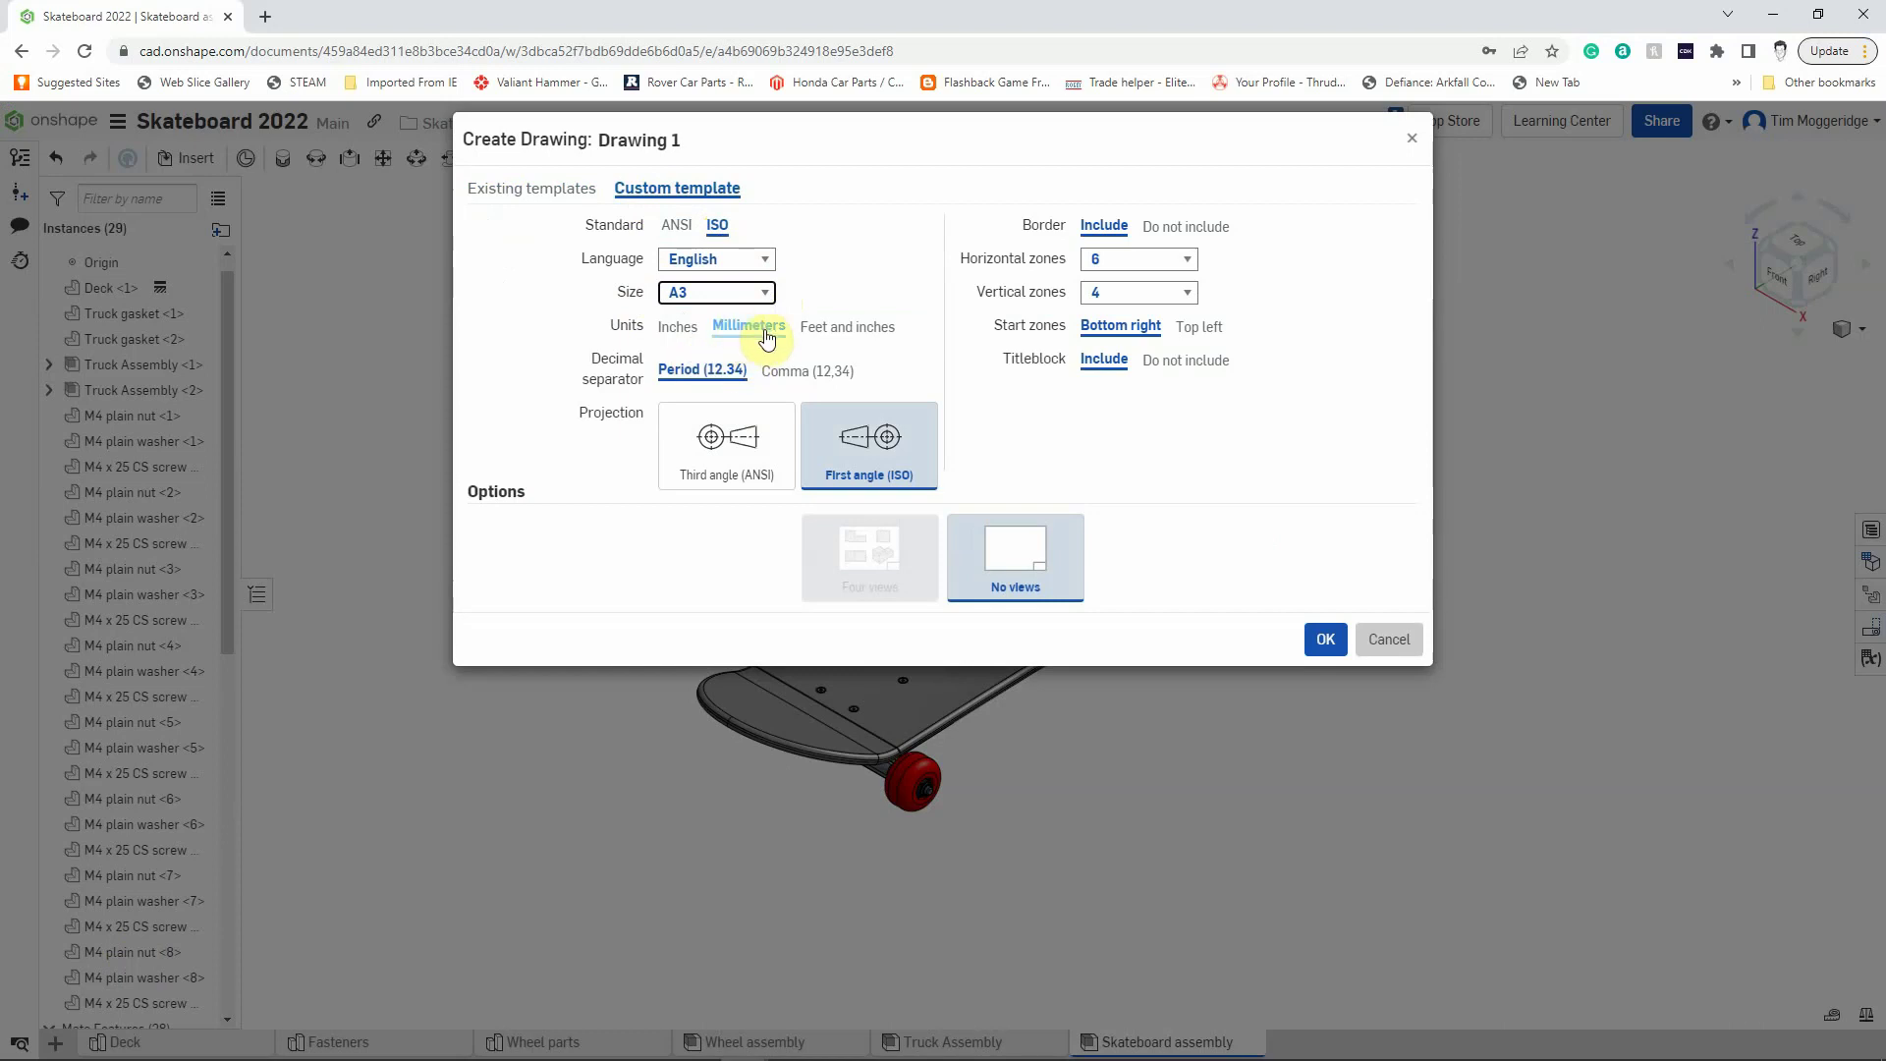
pyautogui.click(724, 381)
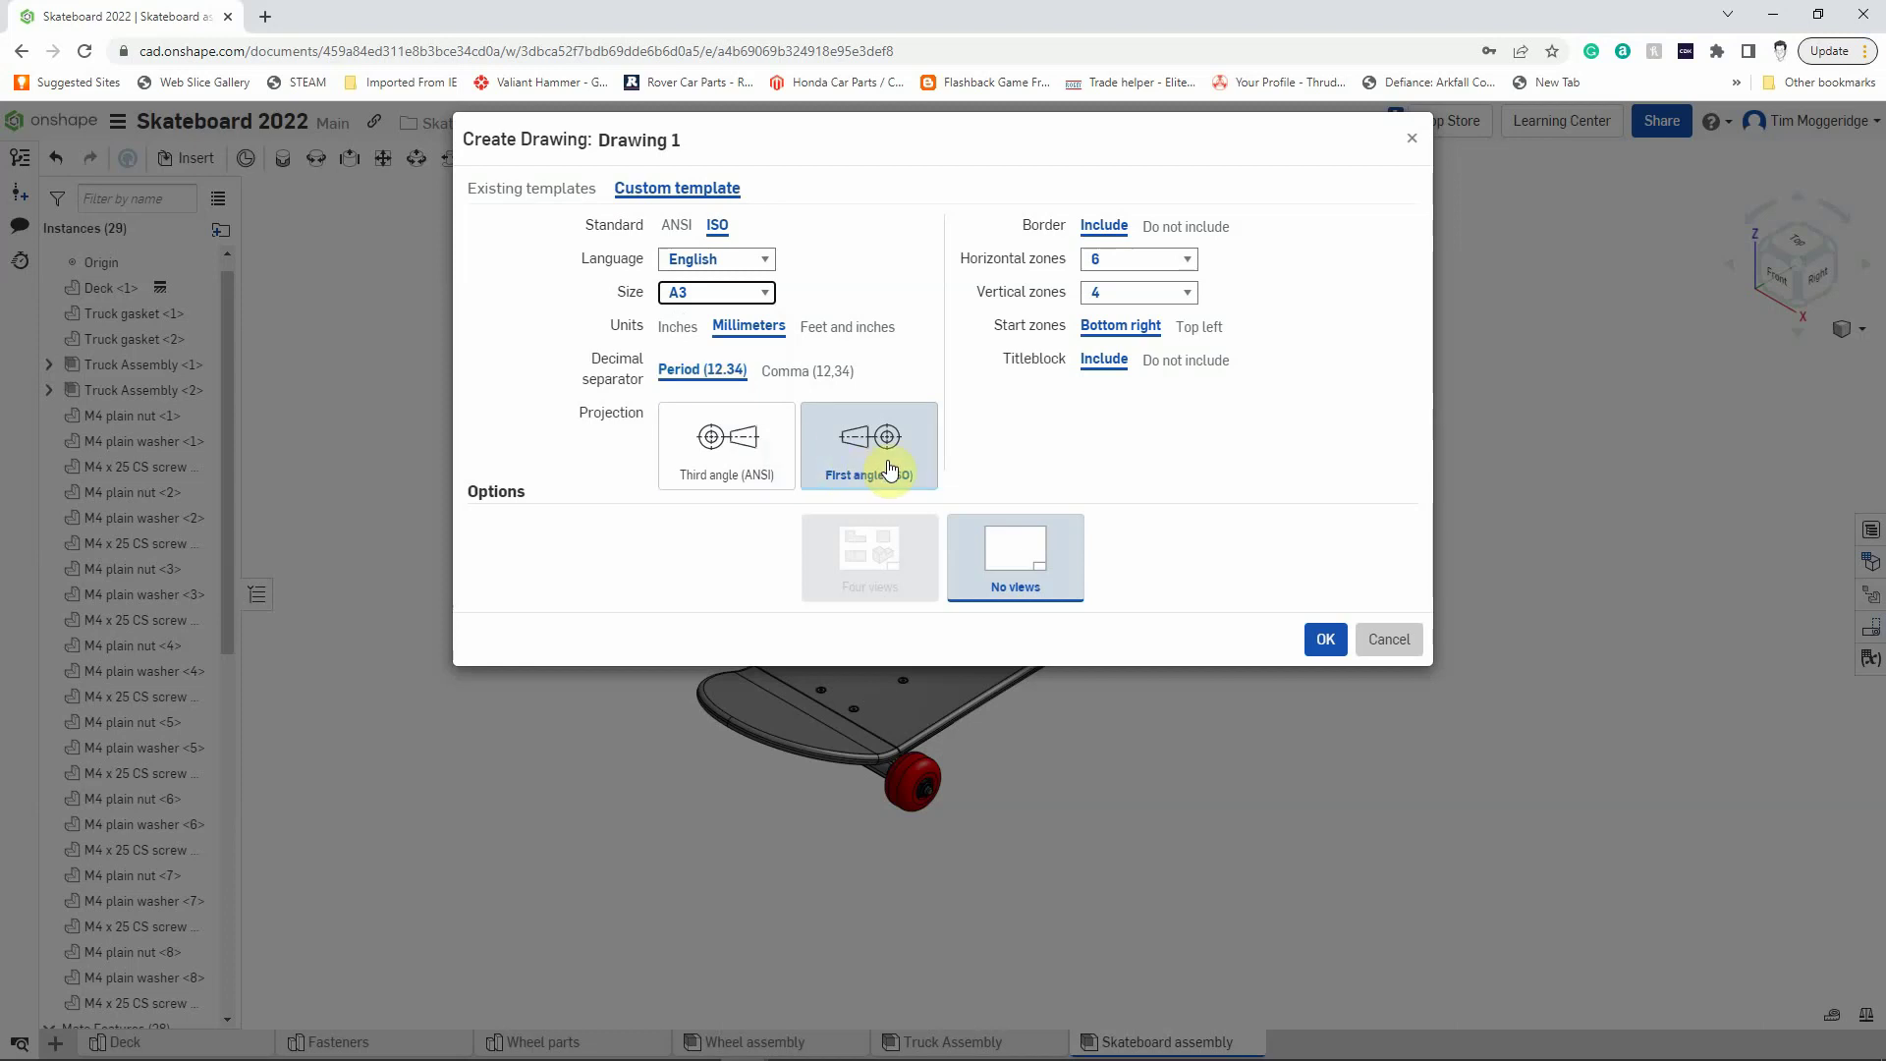
pyautogui.click(703, 445)
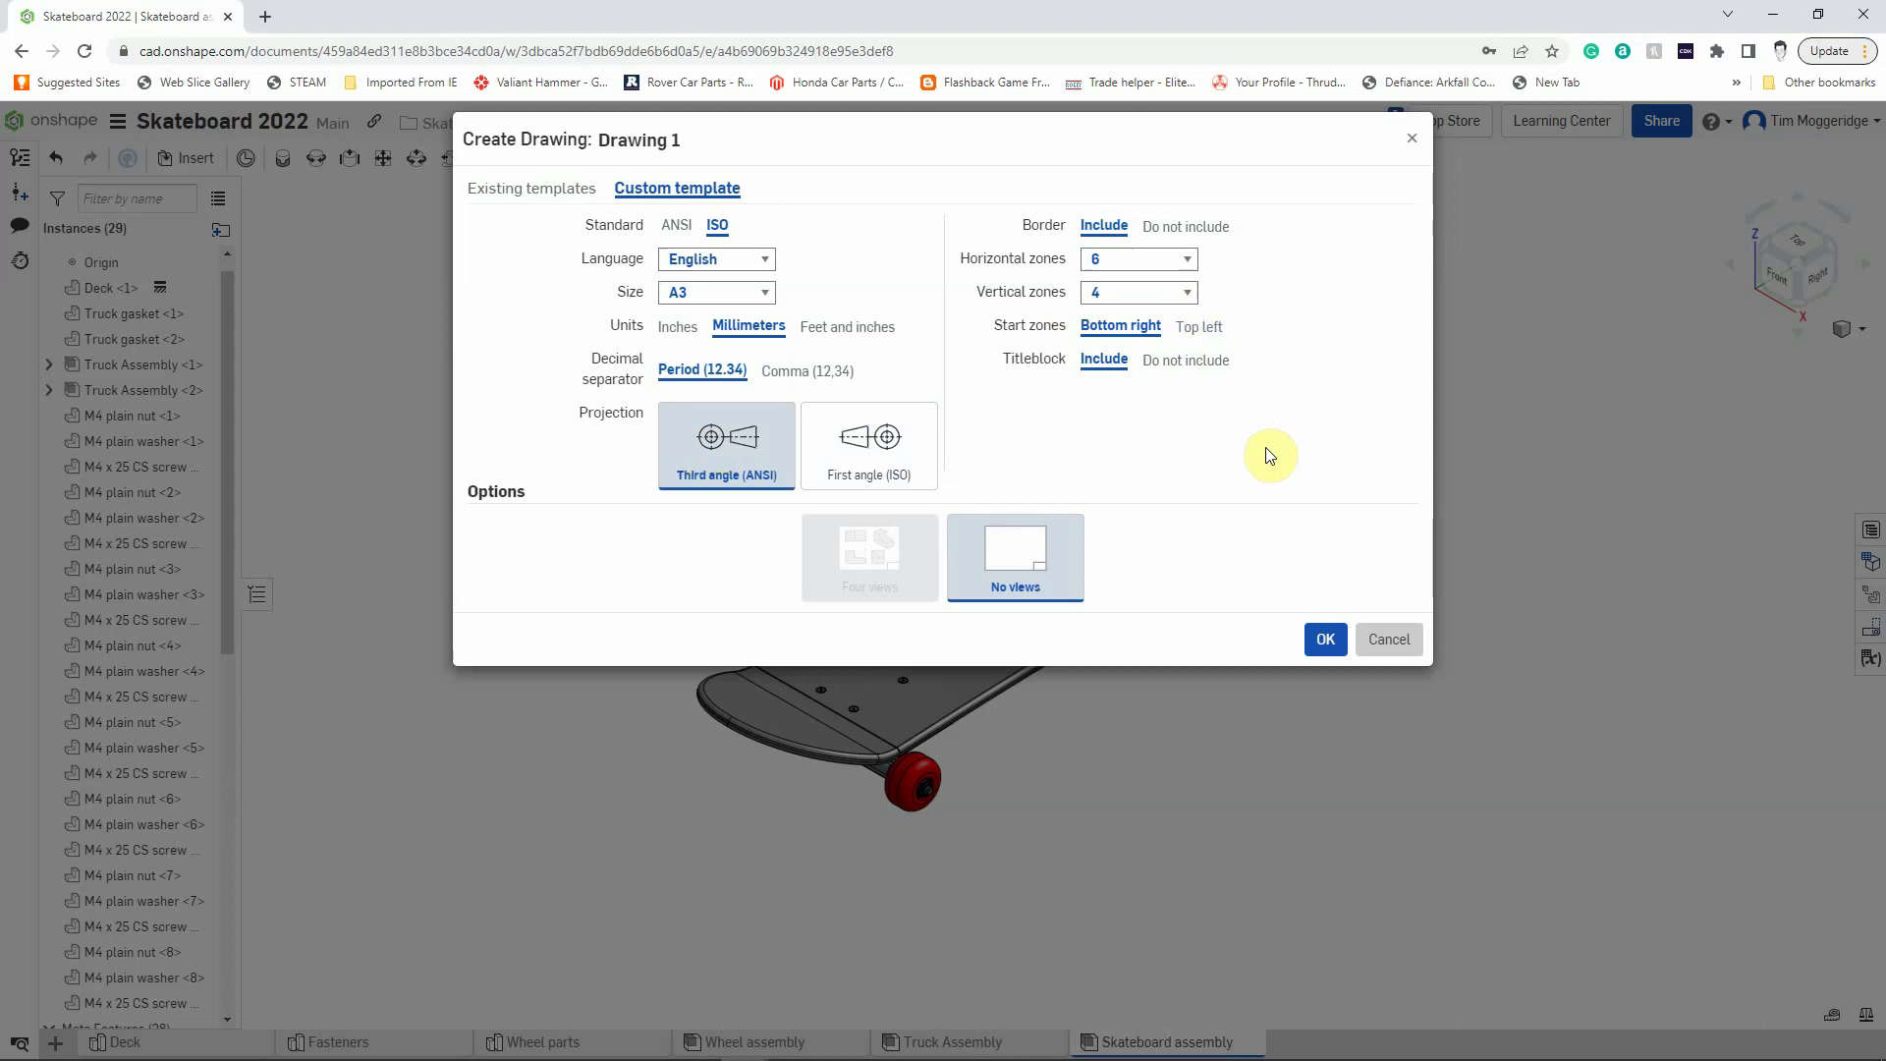
pyautogui.click(1325, 640)
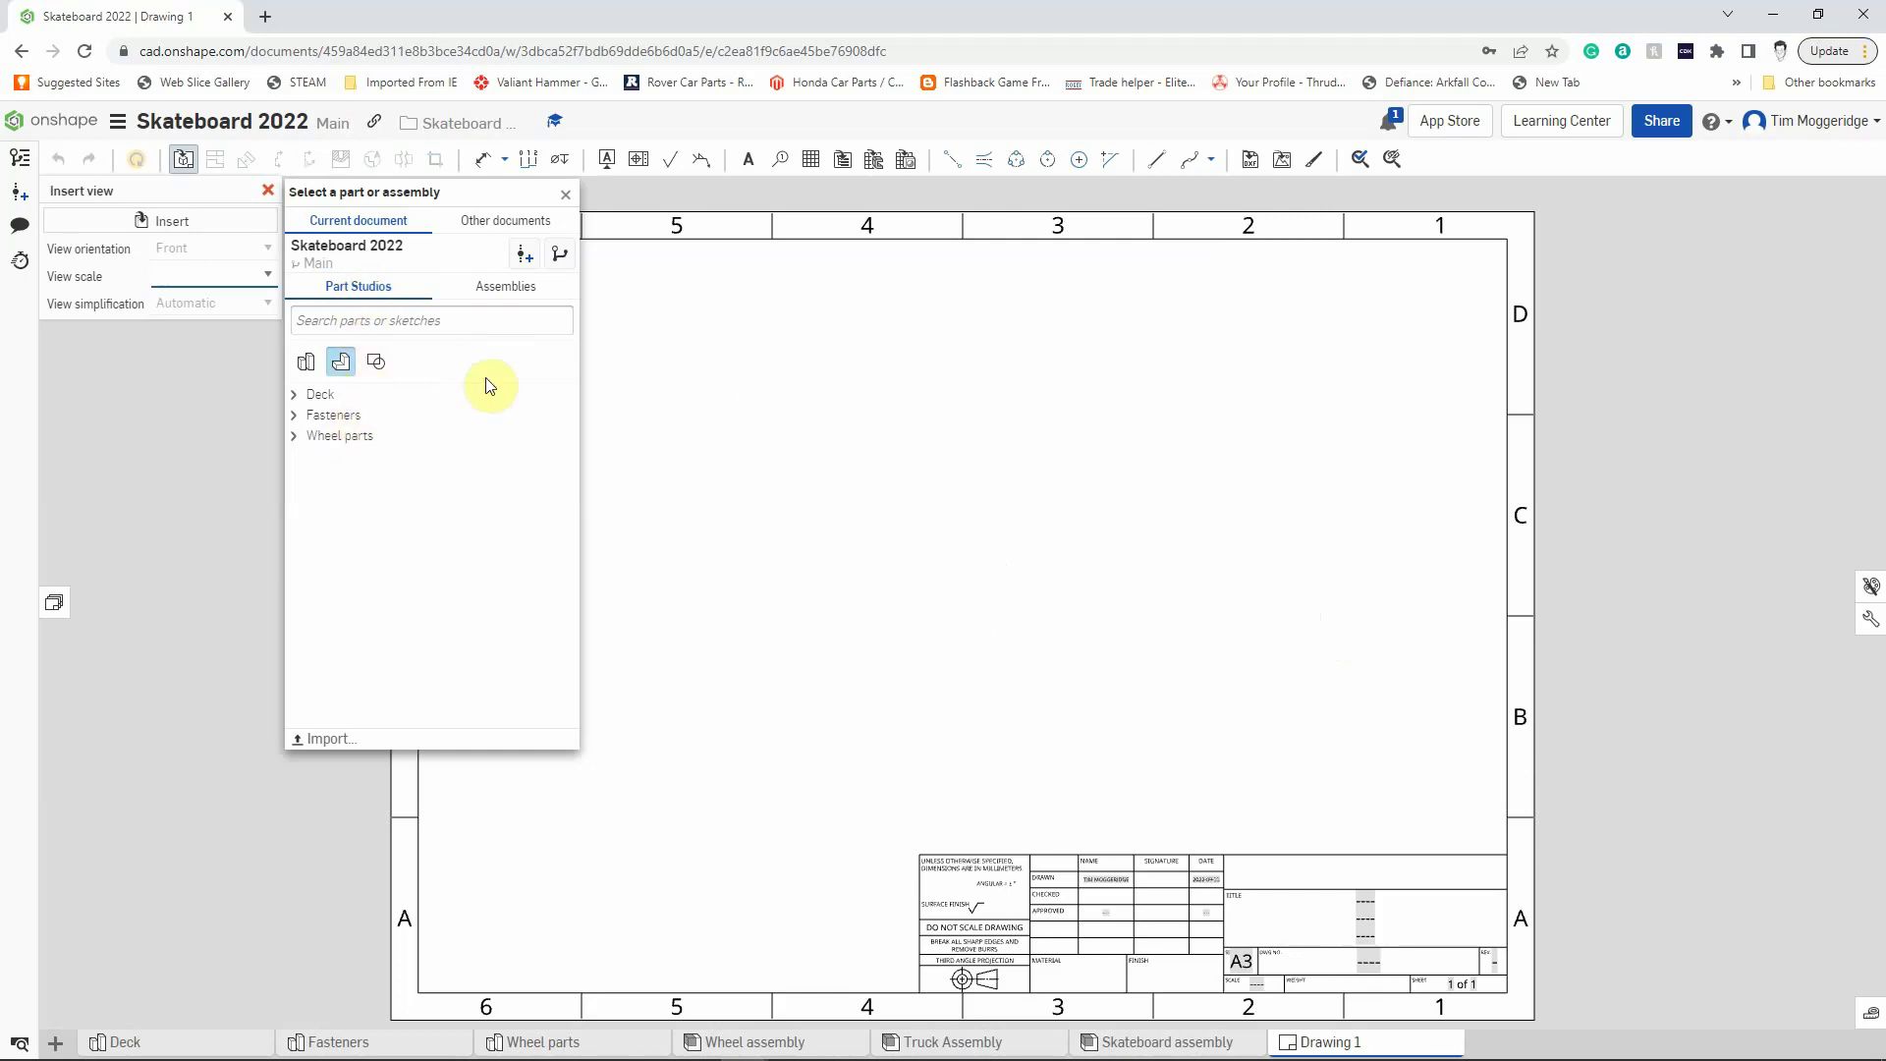
# Step: Choose the Skateboard assembly as the view to insert and set its orientation to Isometric
pyautogui.click(495, 288)
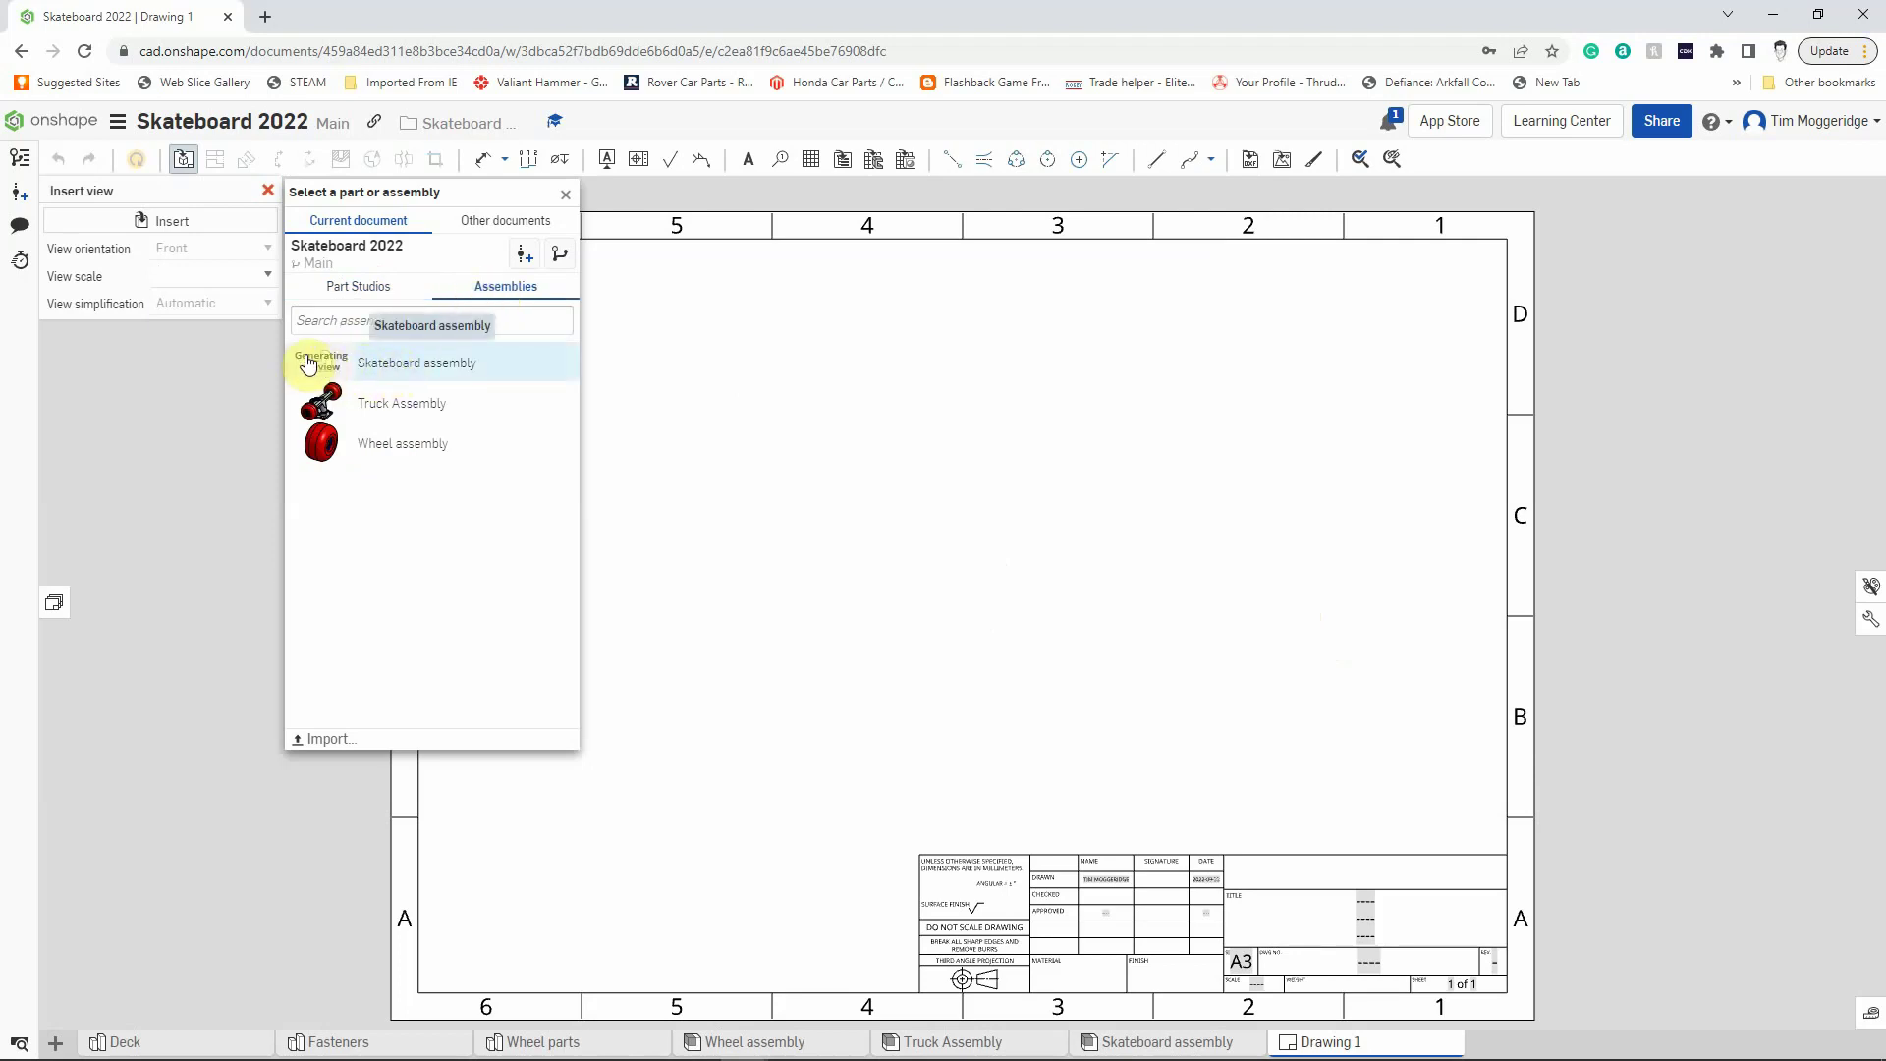
pyautogui.click(388, 367)
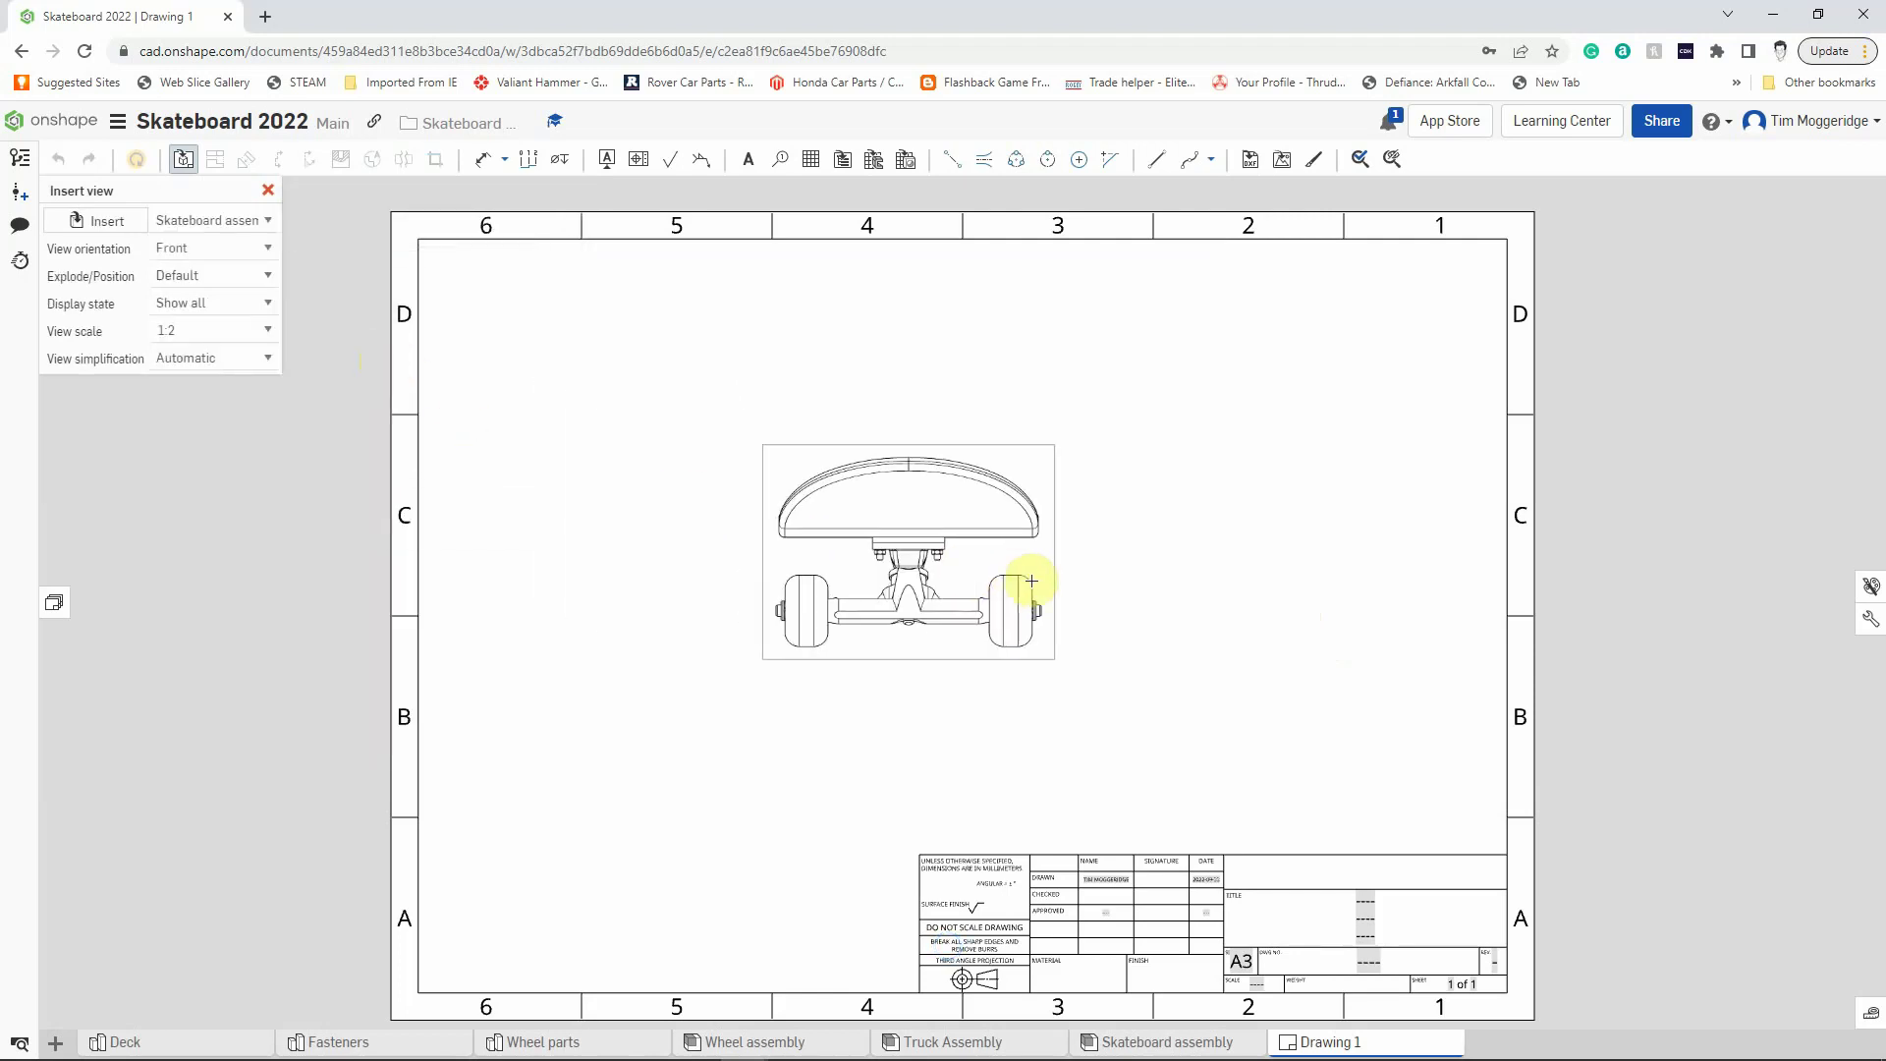
pyautogui.click(1049, 583)
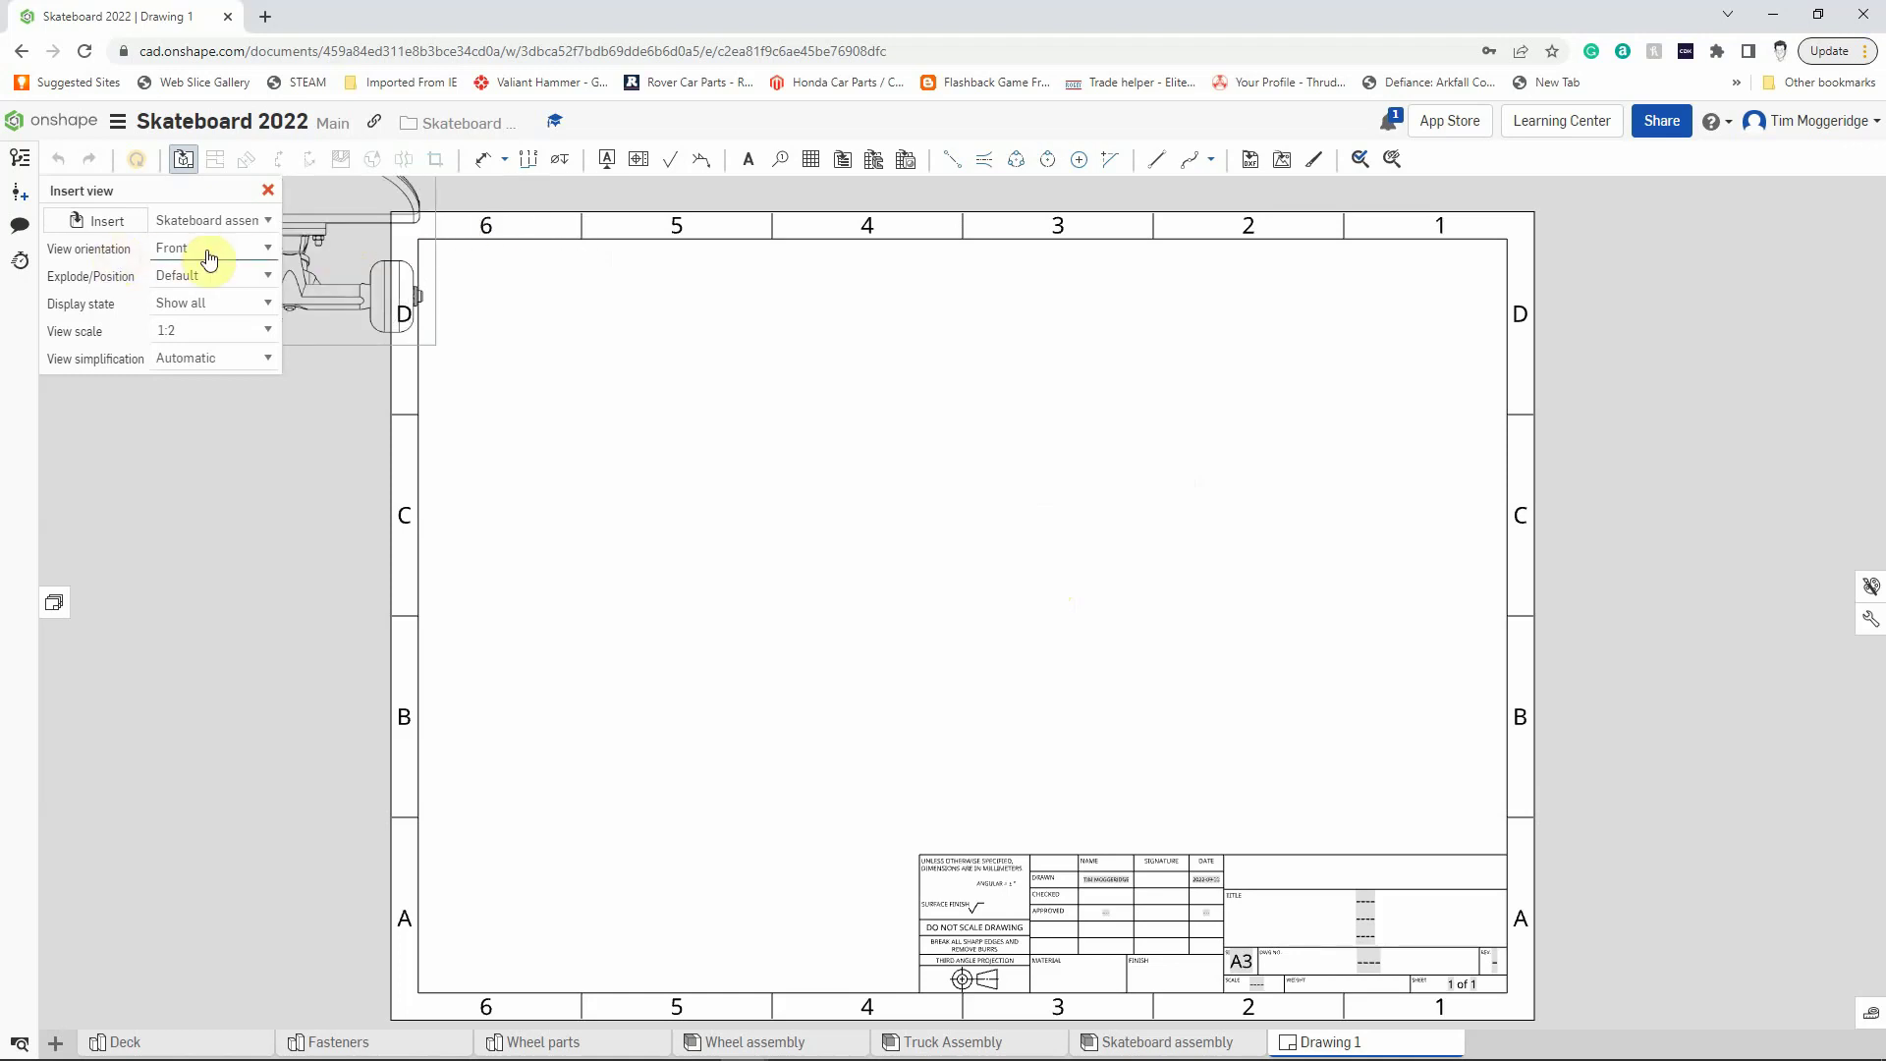
pyautogui.click(268, 252)
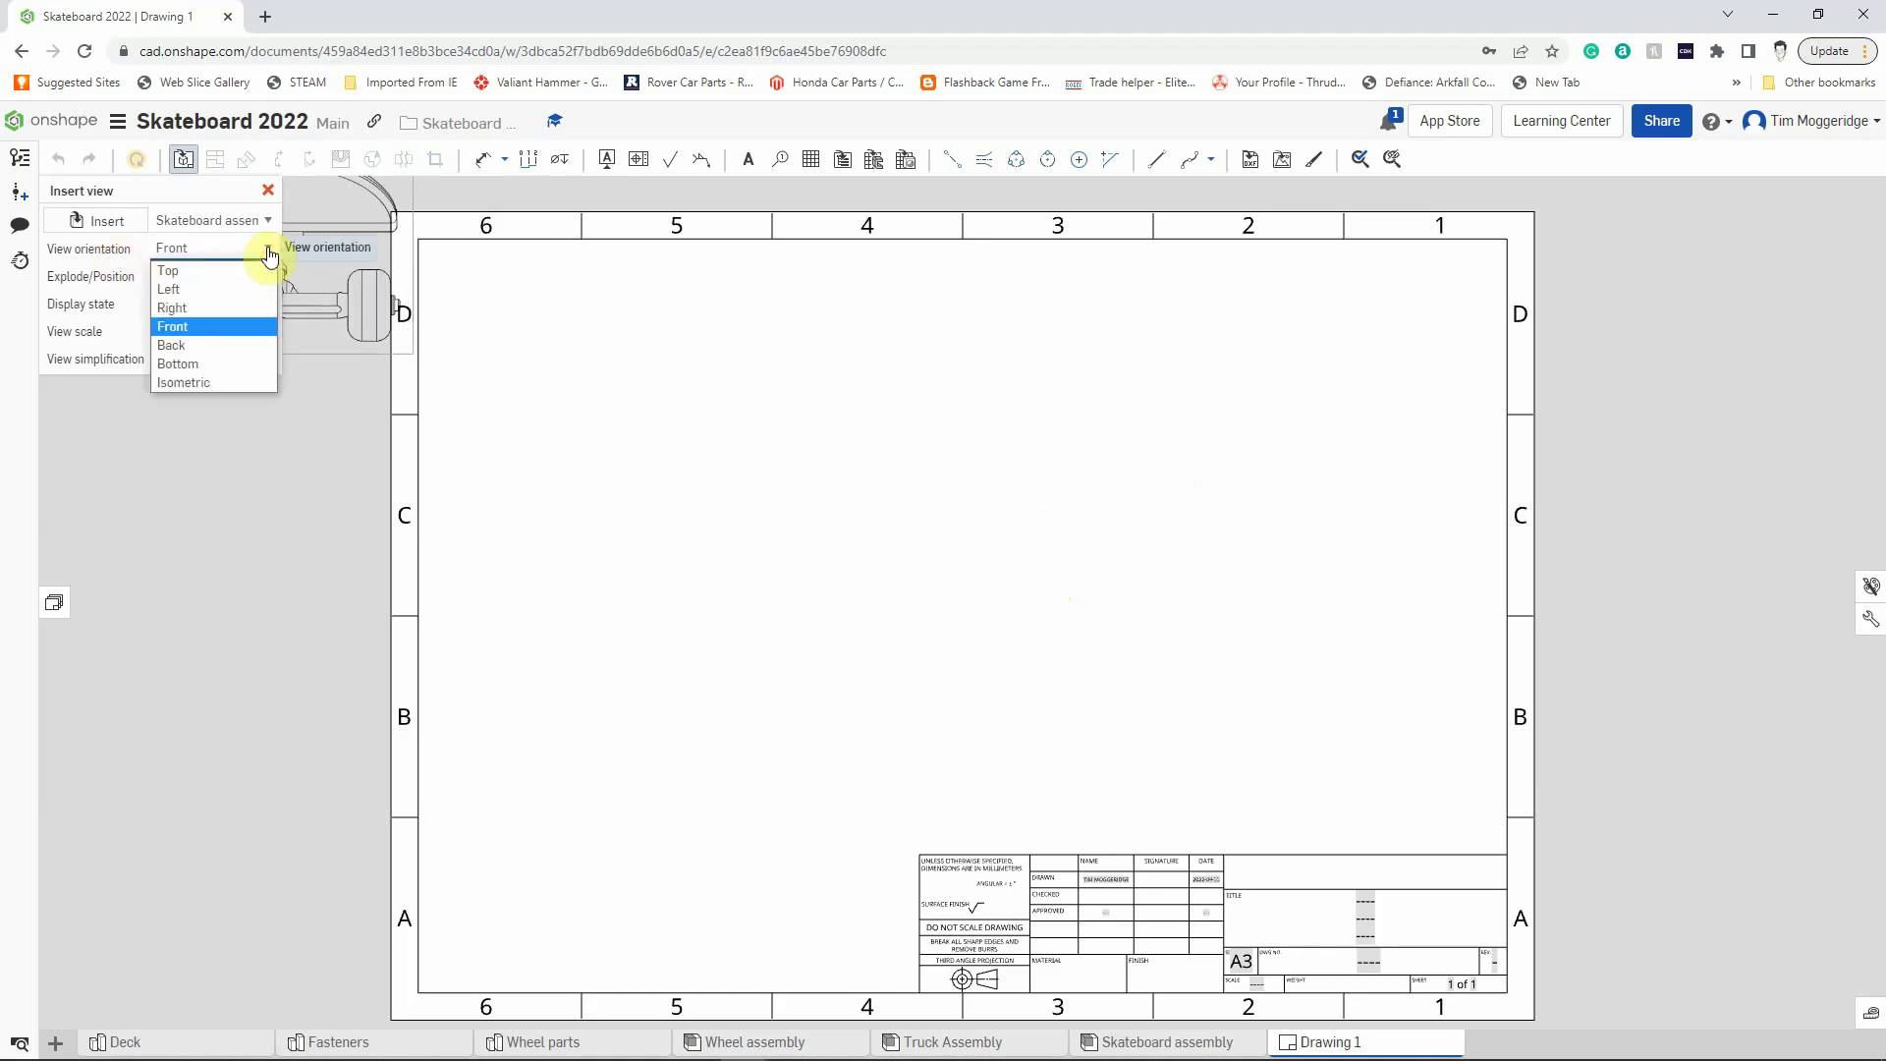
pyautogui.click(210, 383)
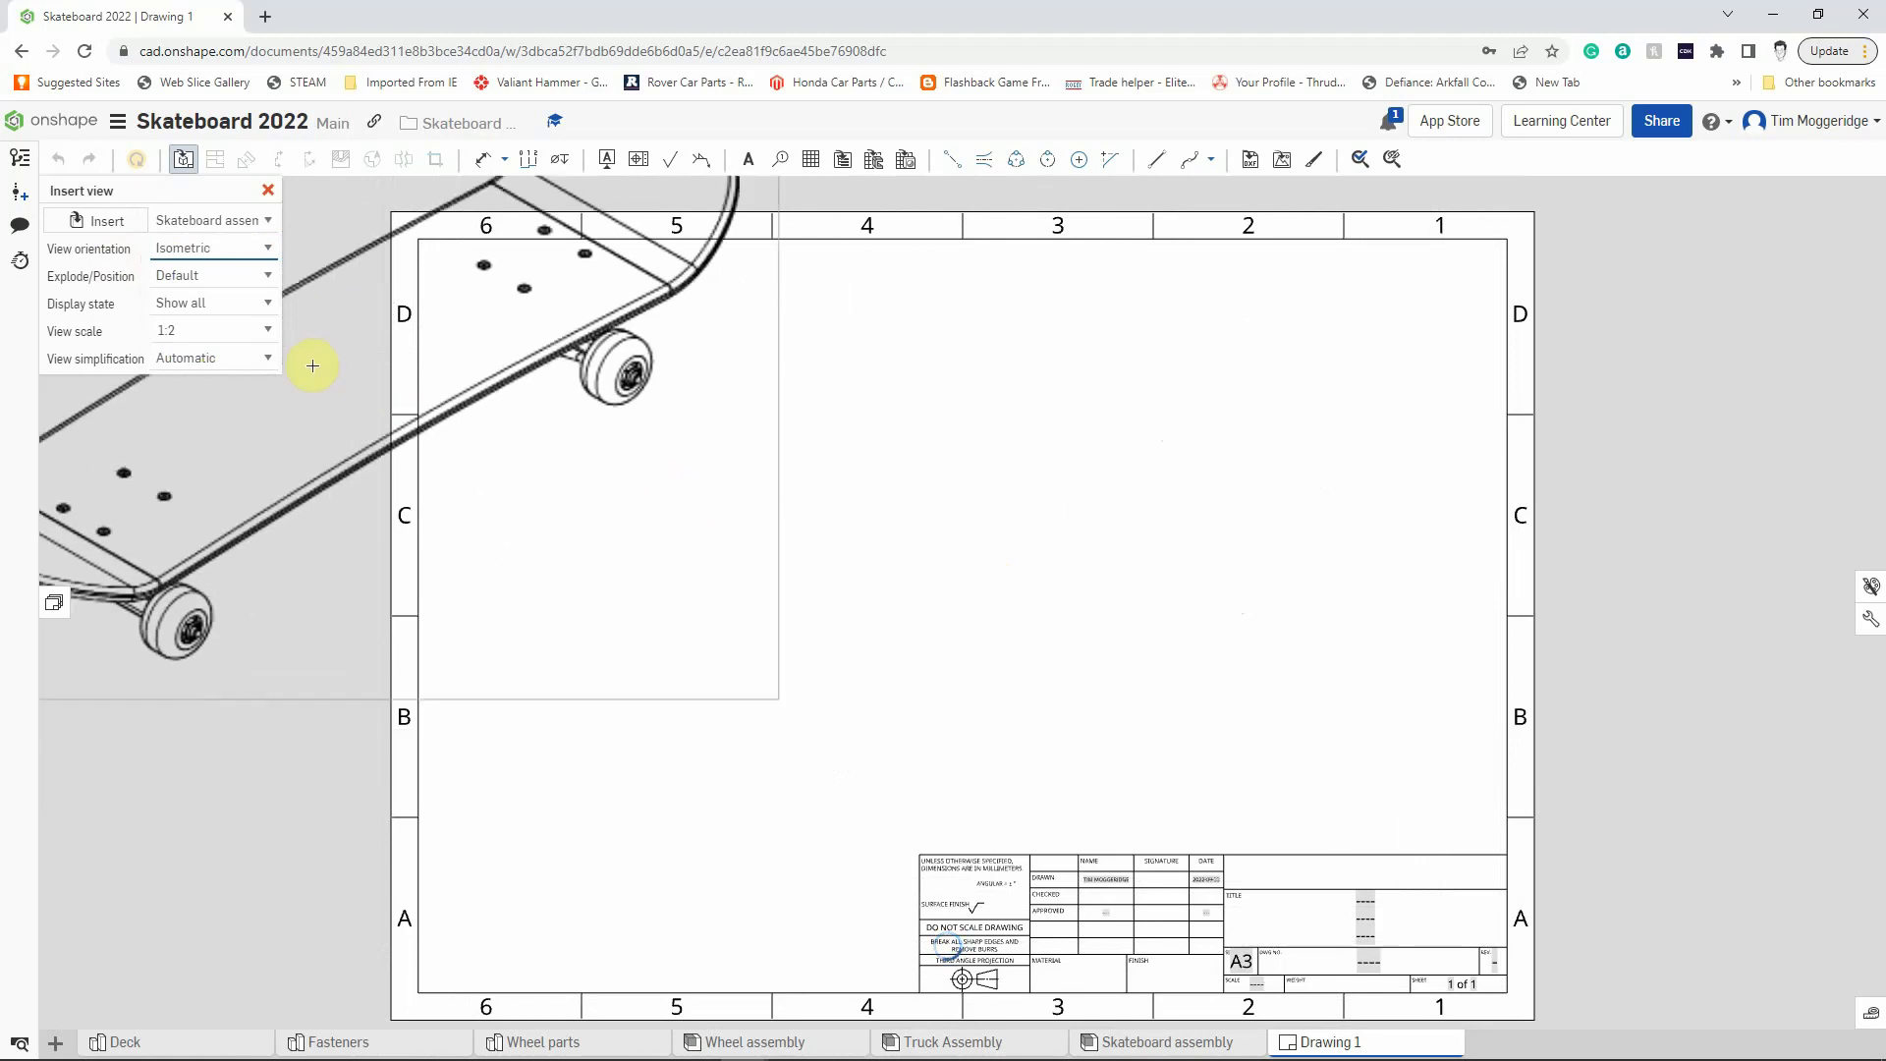
# Step: Use the Explode 1 position at 1:3 scale and place the view above the title block, towards the sheet's right side
pyautogui.click(267, 283)
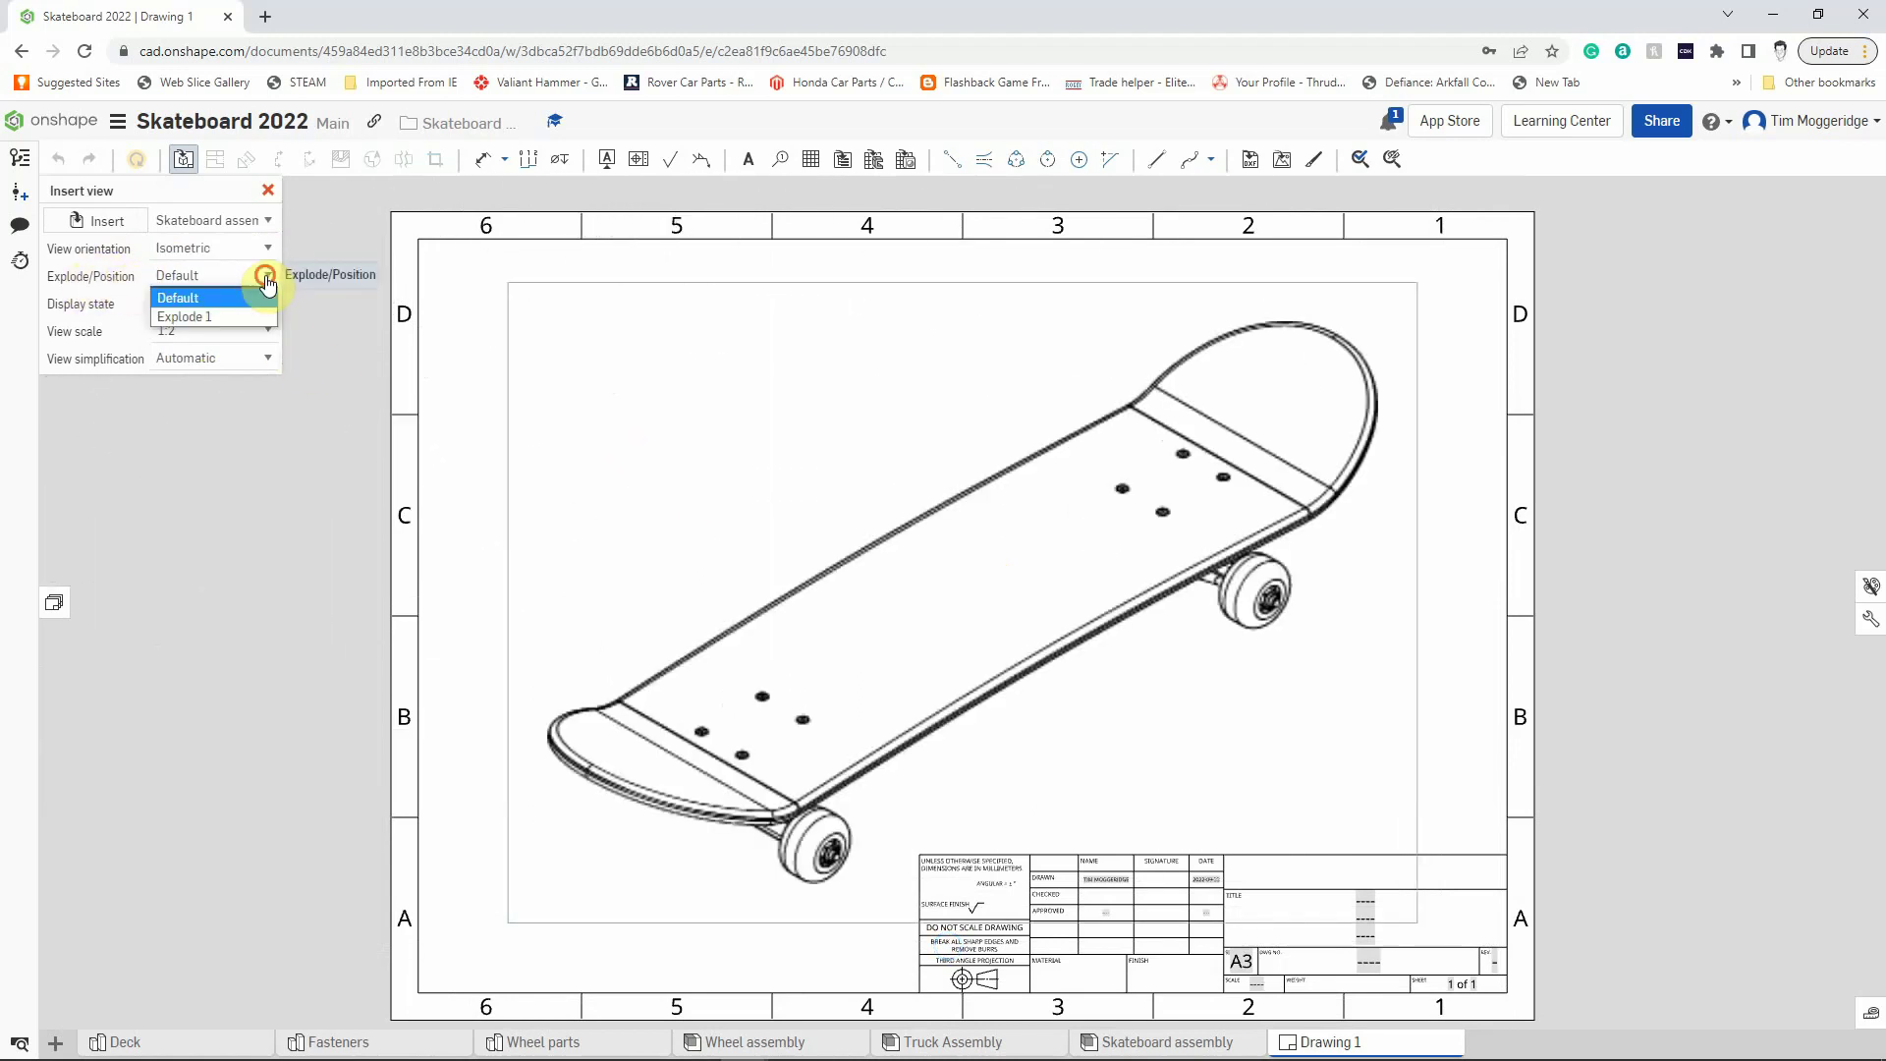
pyautogui.click(201, 316)
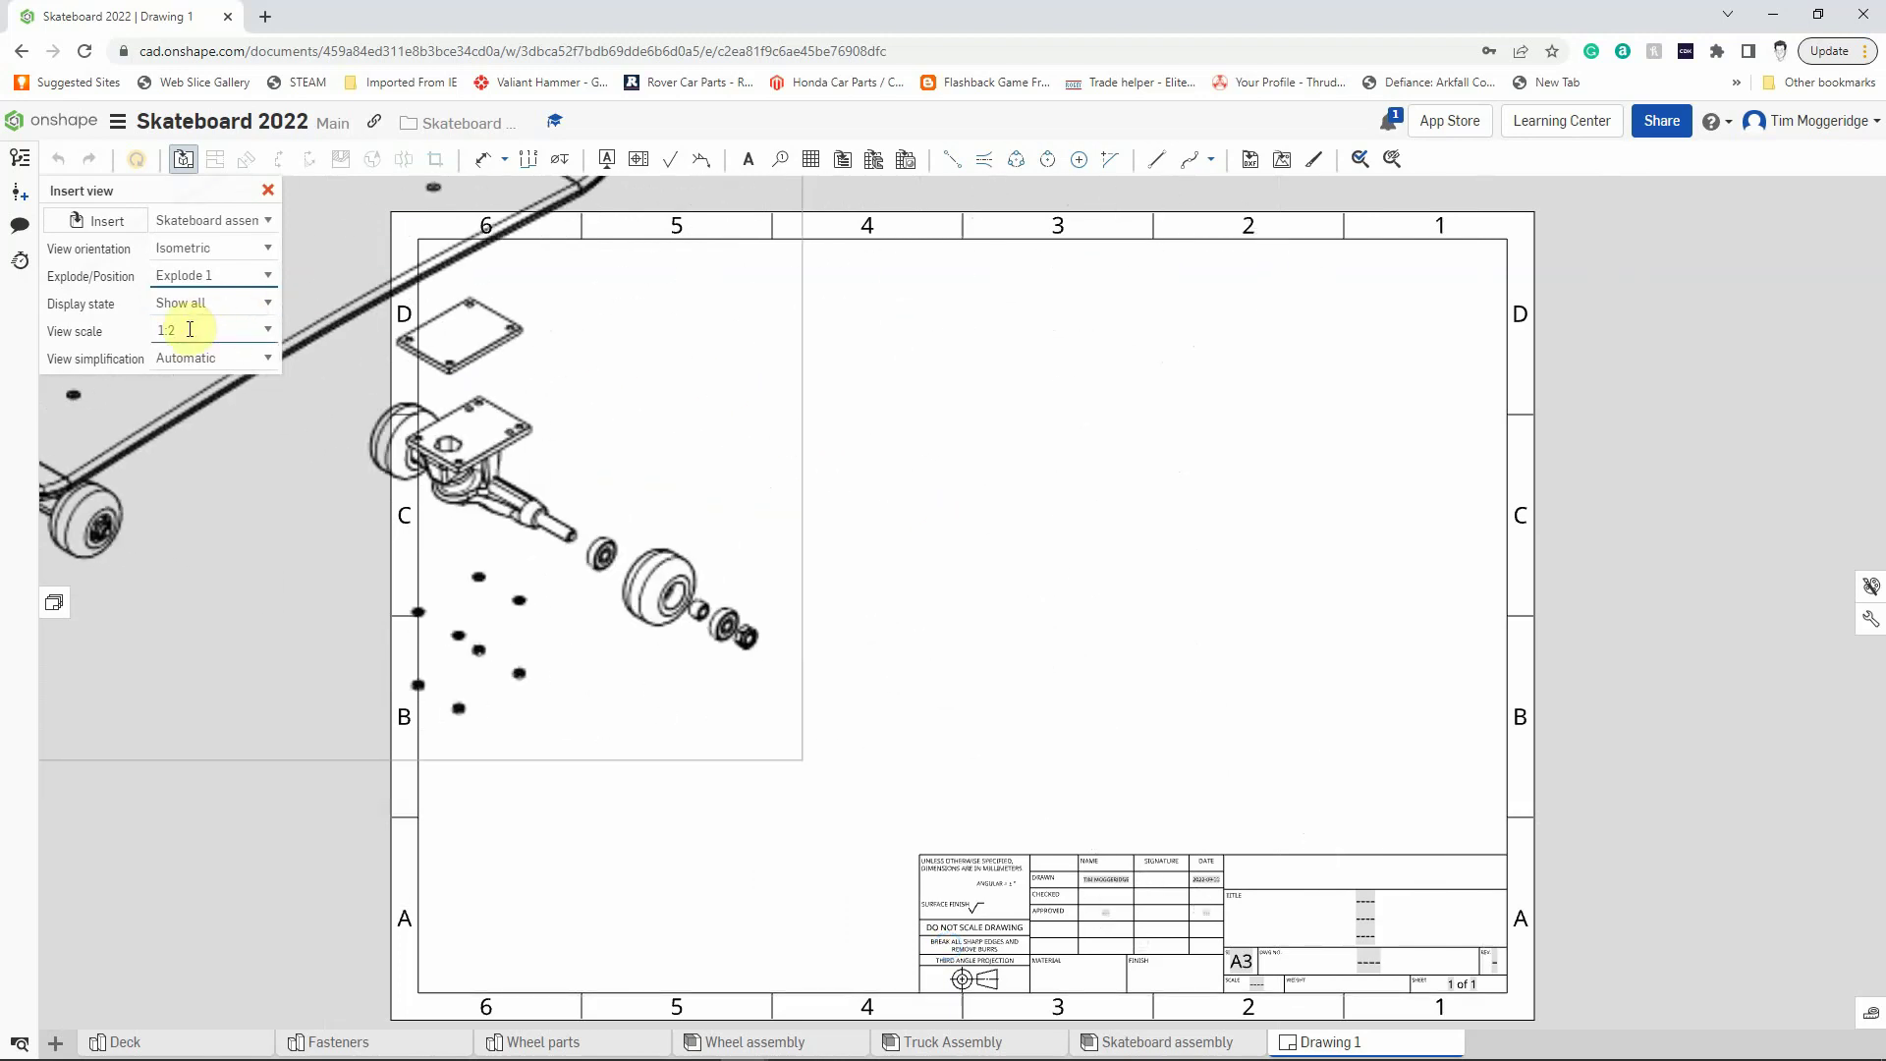
pyautogui.click(265, 331)
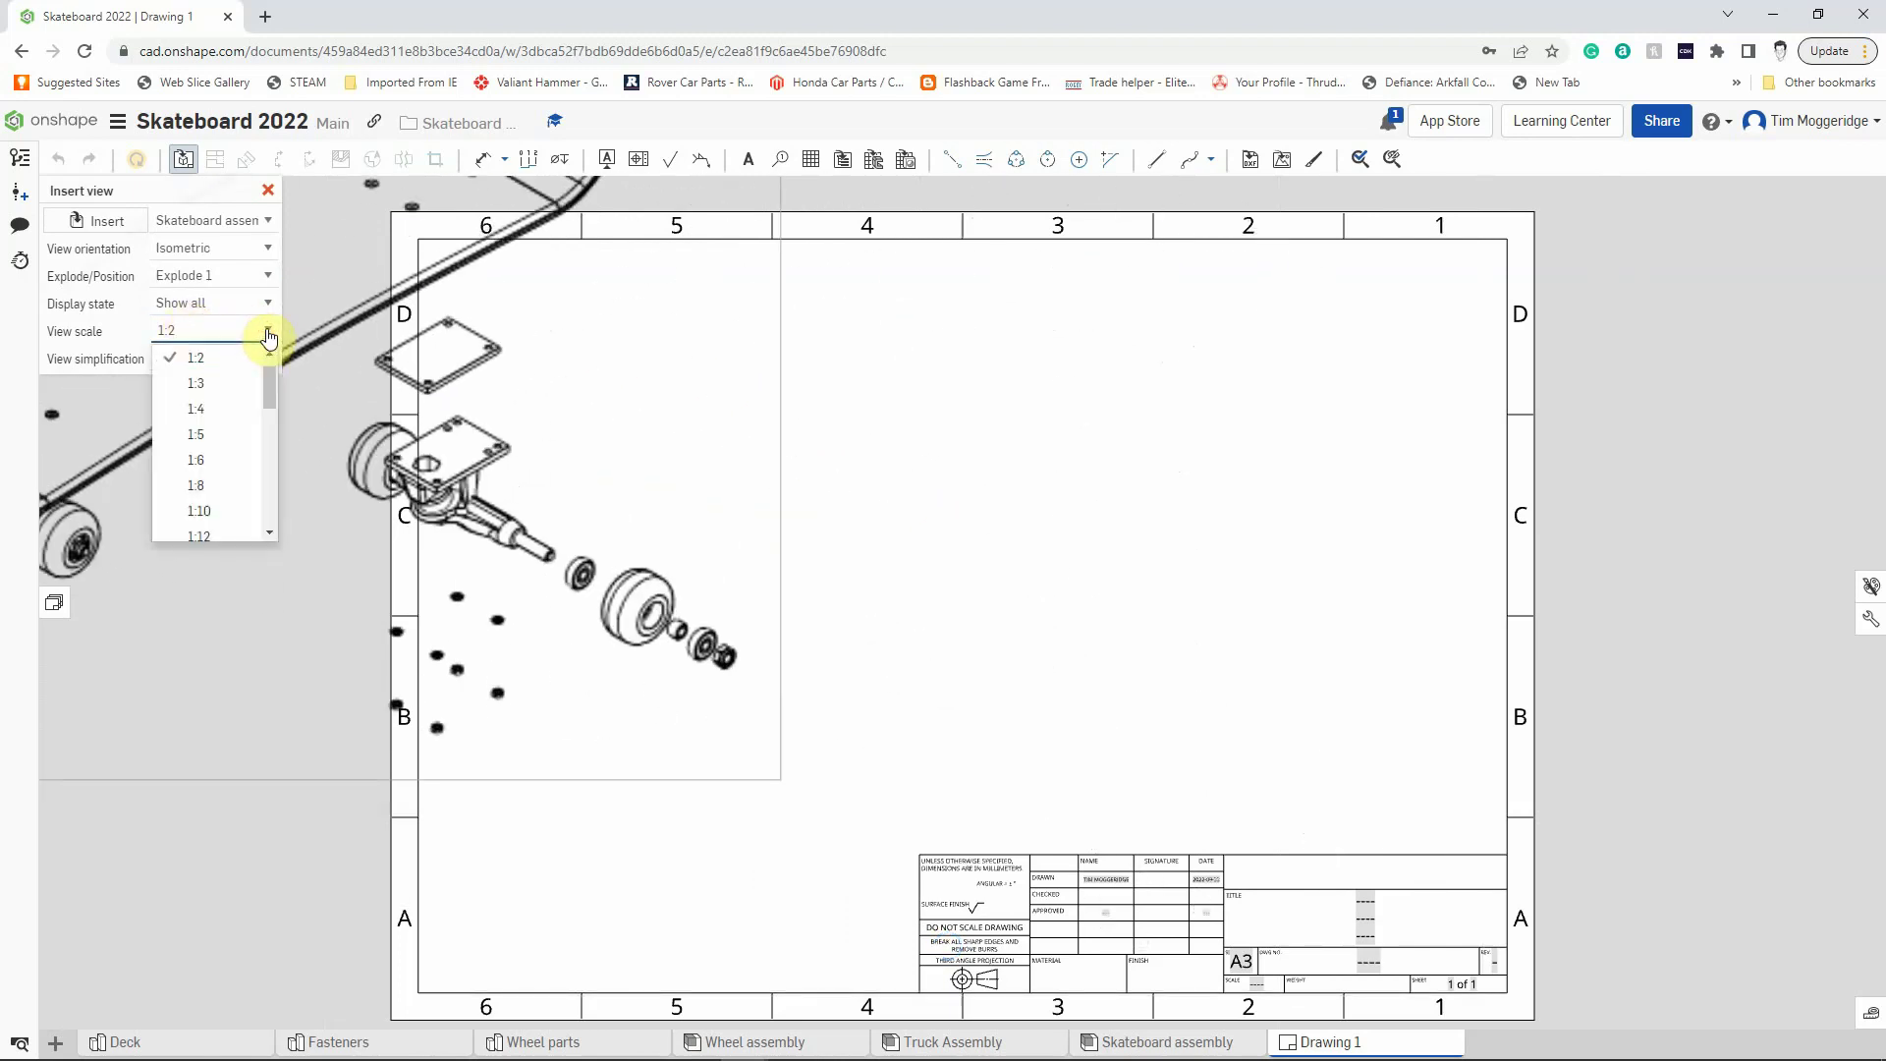
pyautogui.click(219, 385)
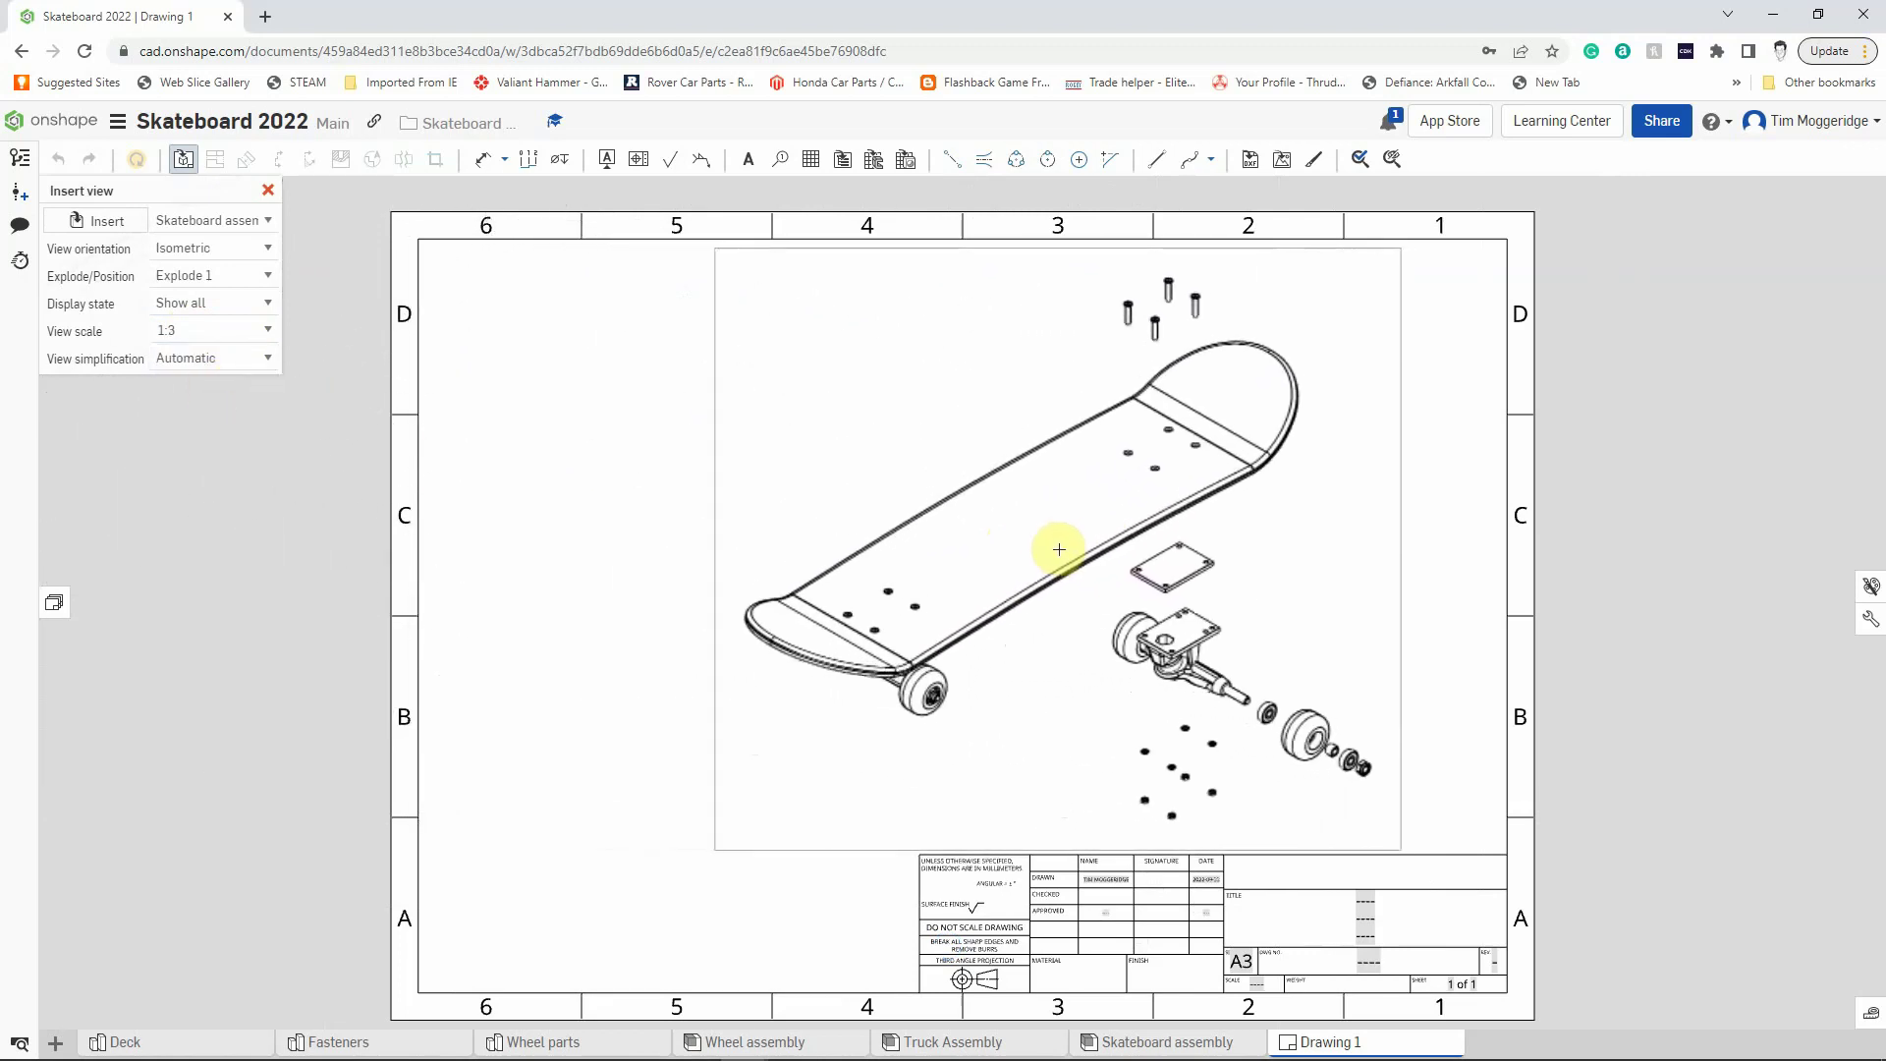
pyautogui.click(1071, 545)
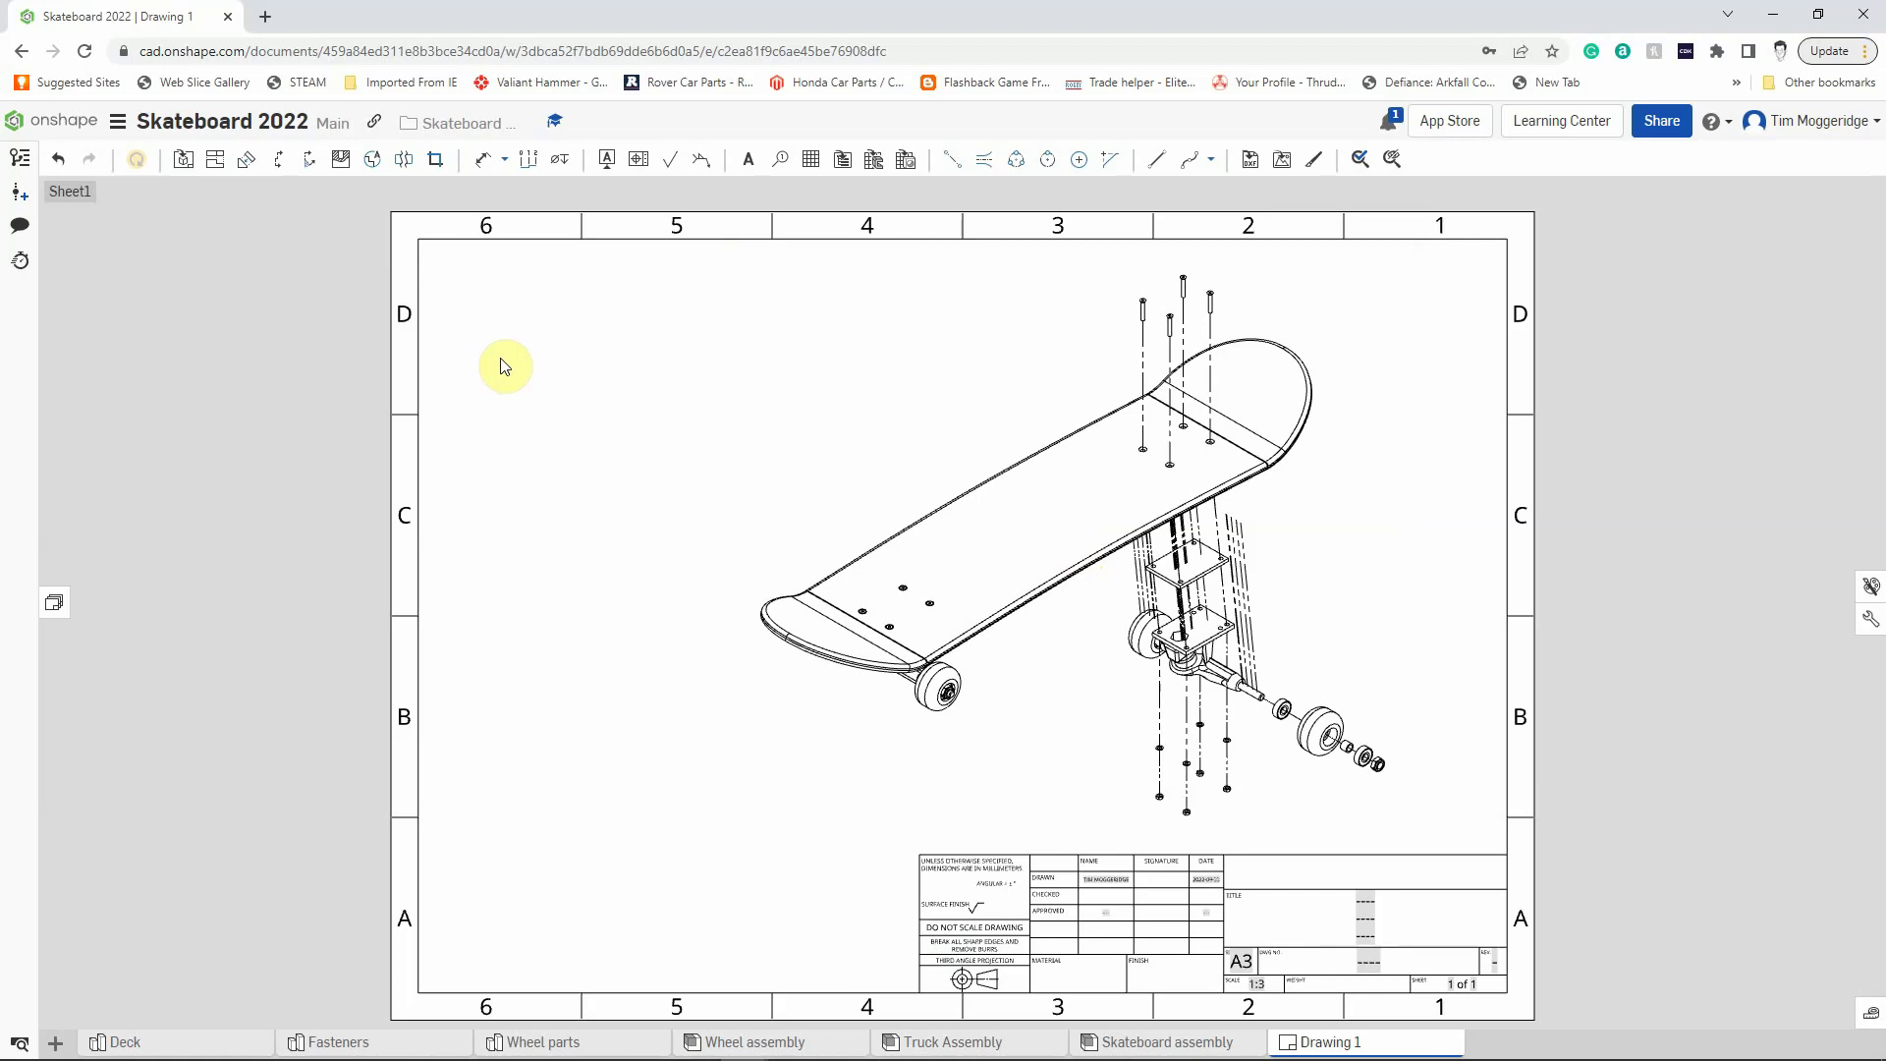
# Step: Add circular item-number callouts to the deck edge, one of the exploded M4 screws and the truck gasket
pyautogui.click(781, 169)
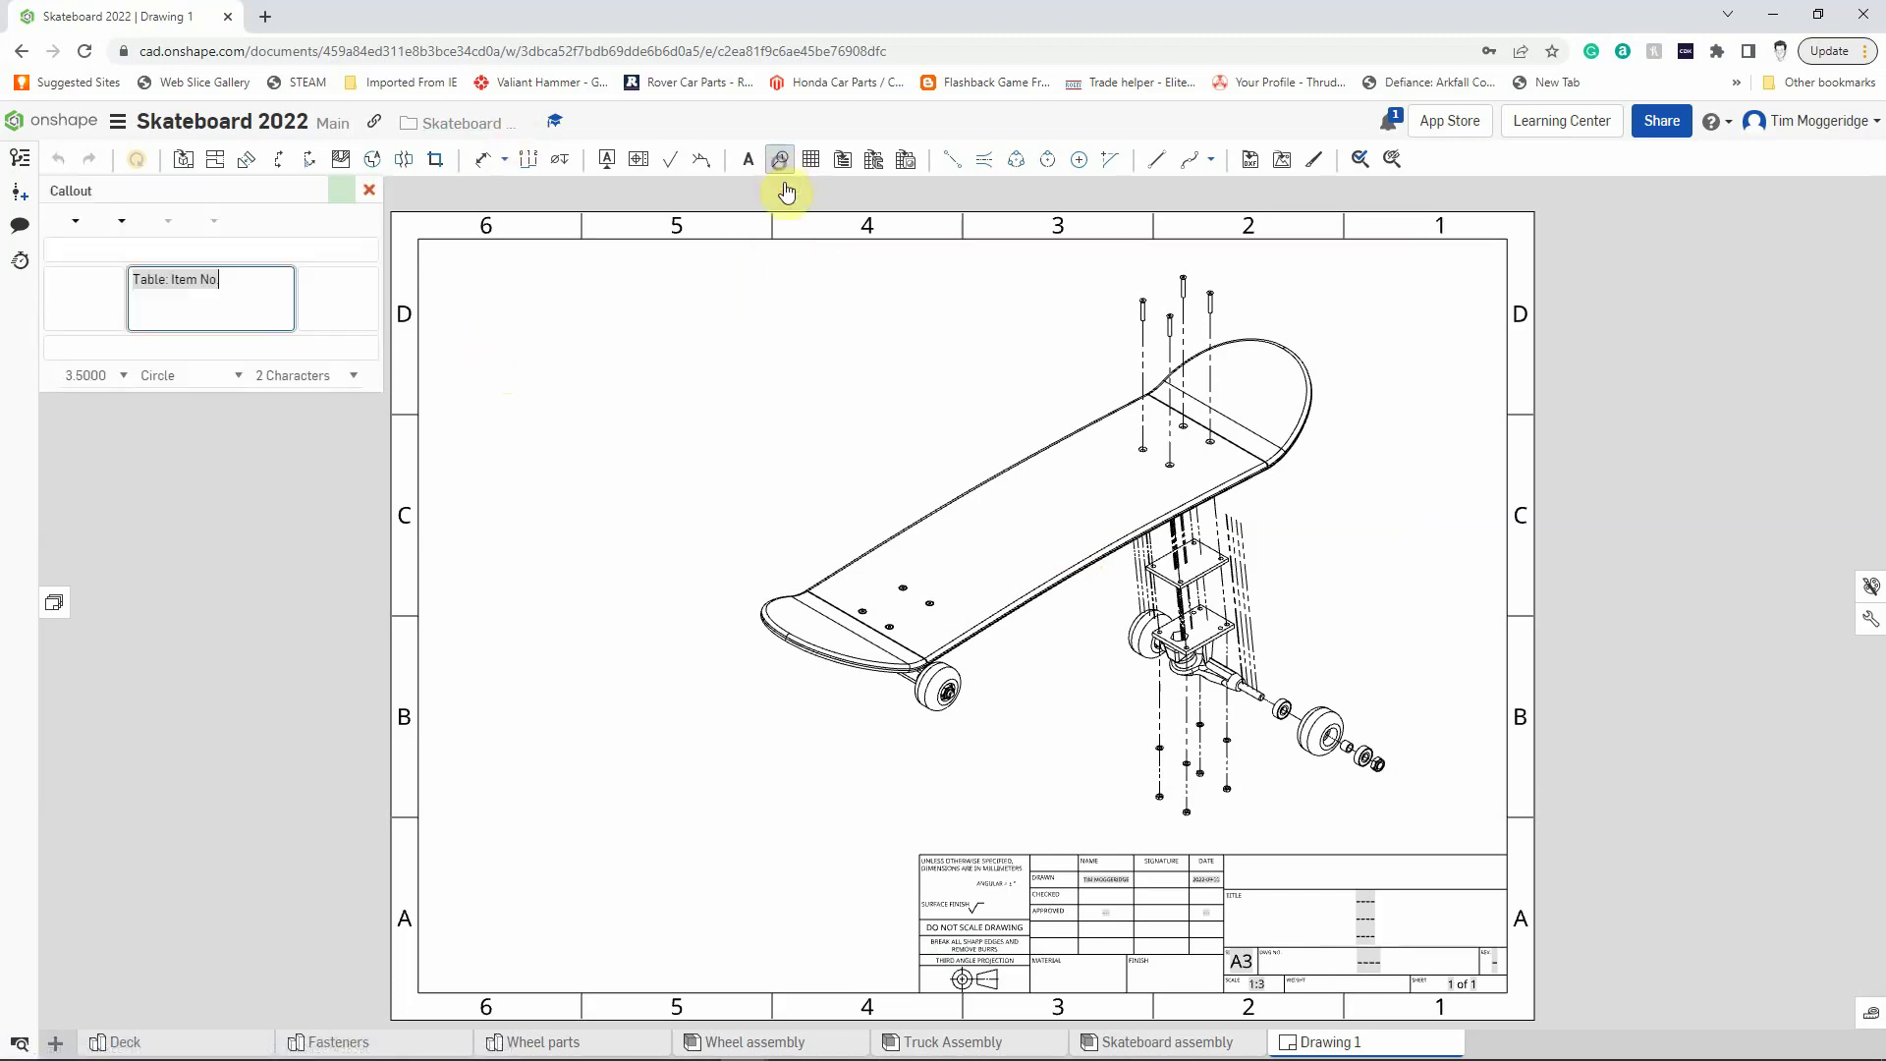
pyautogui.click(978, 487)
pyautogui.click(873, 406)
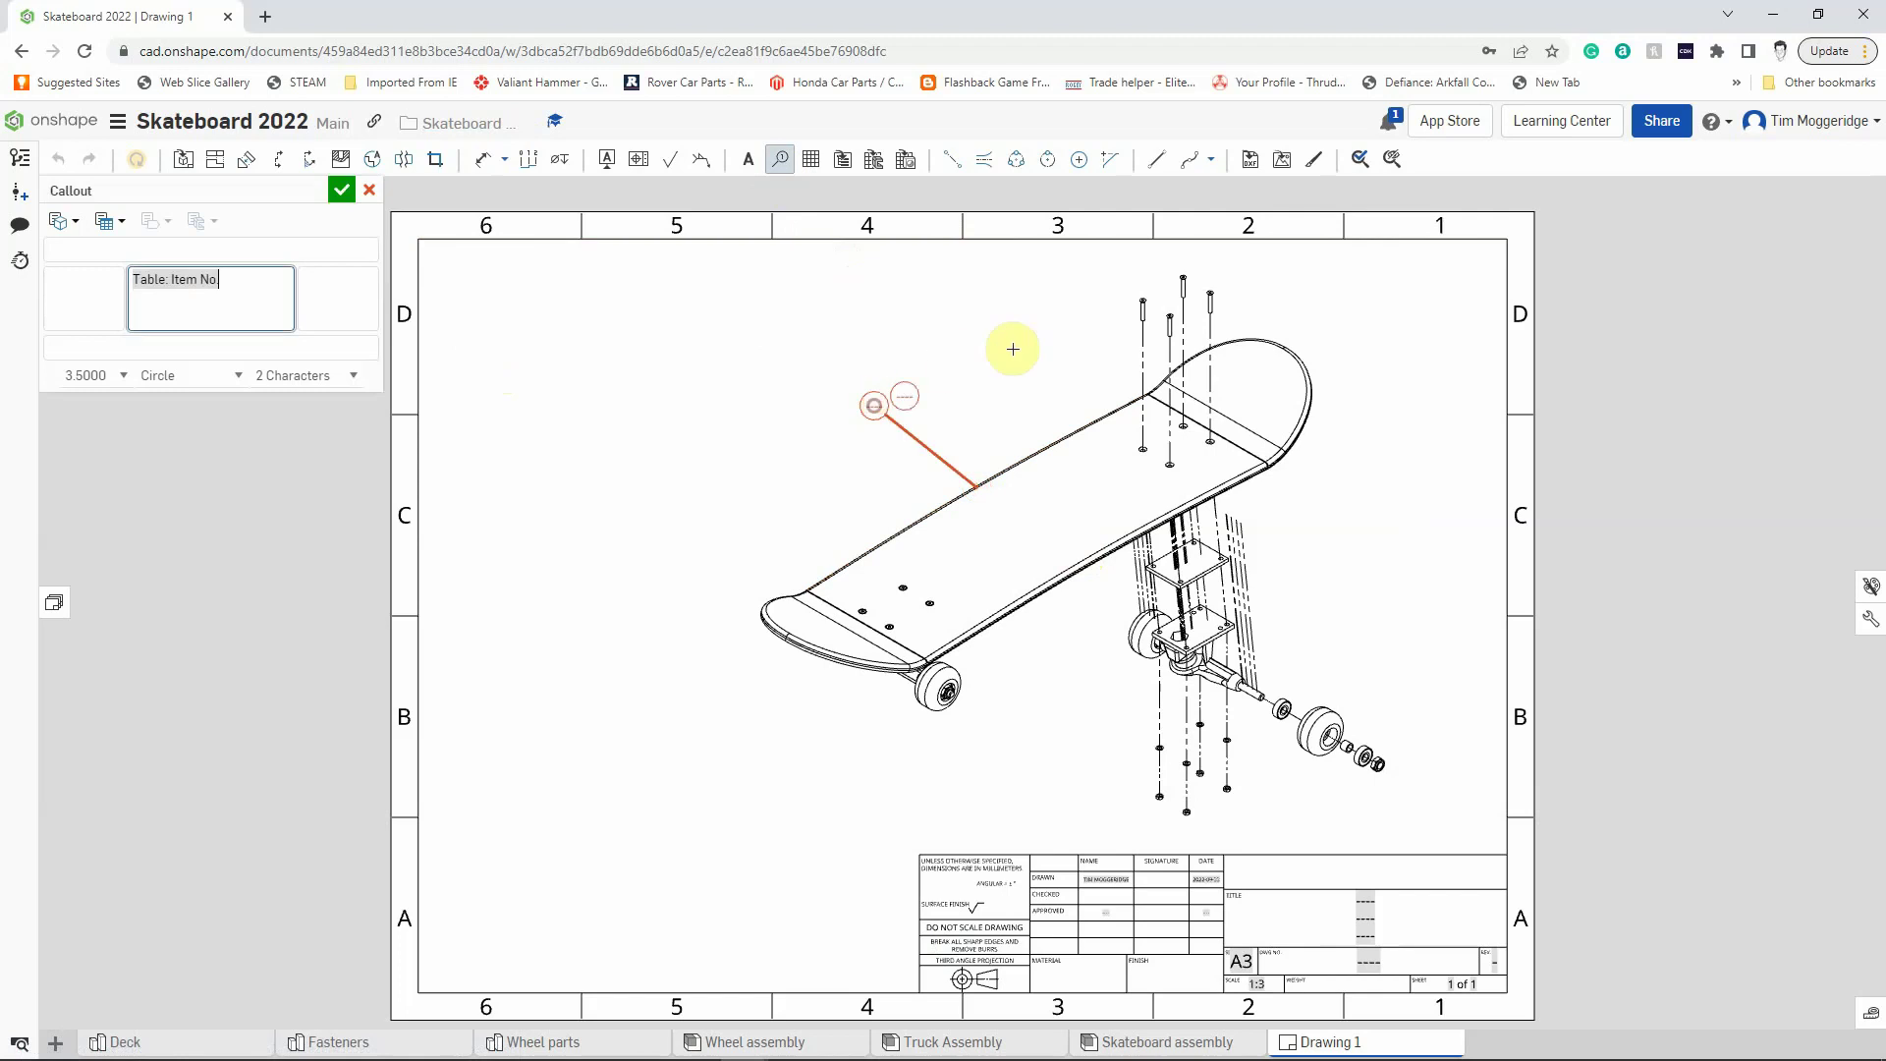
pyautogui.click(1140, 300)
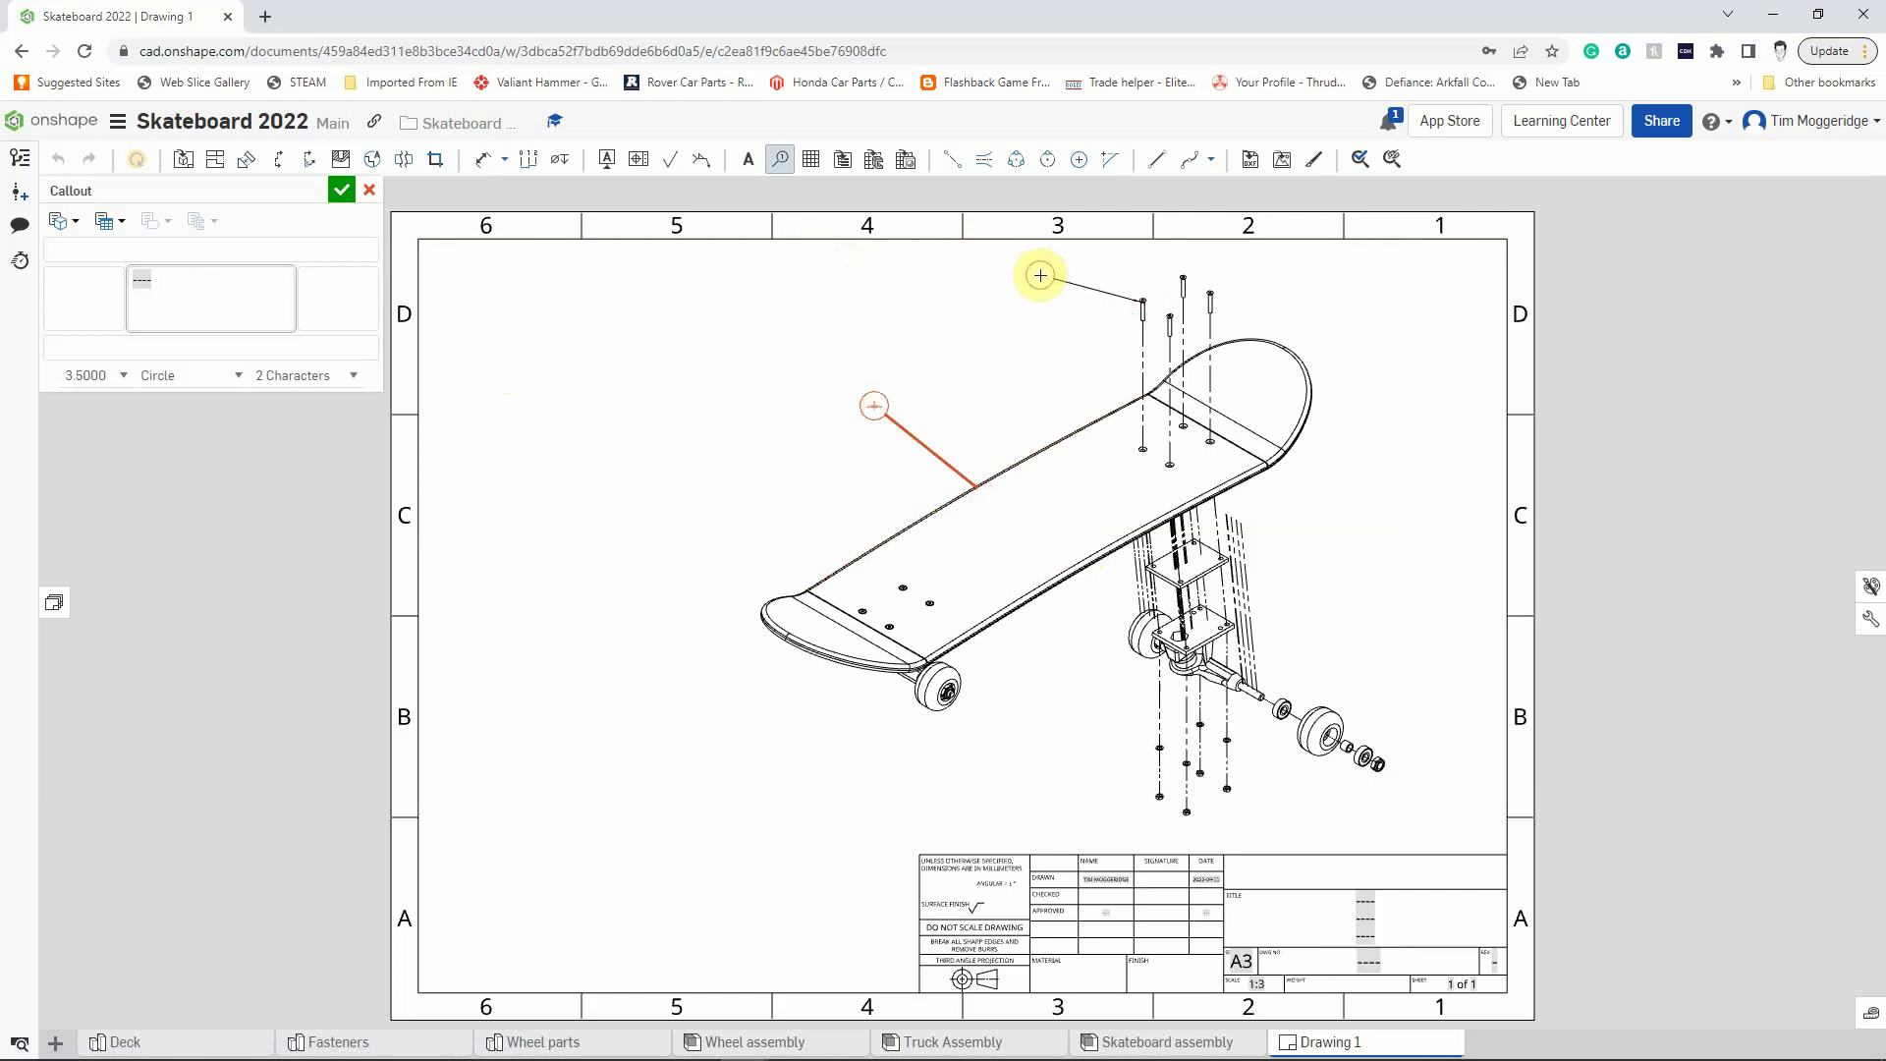
pyautogui.click(1039, 275)
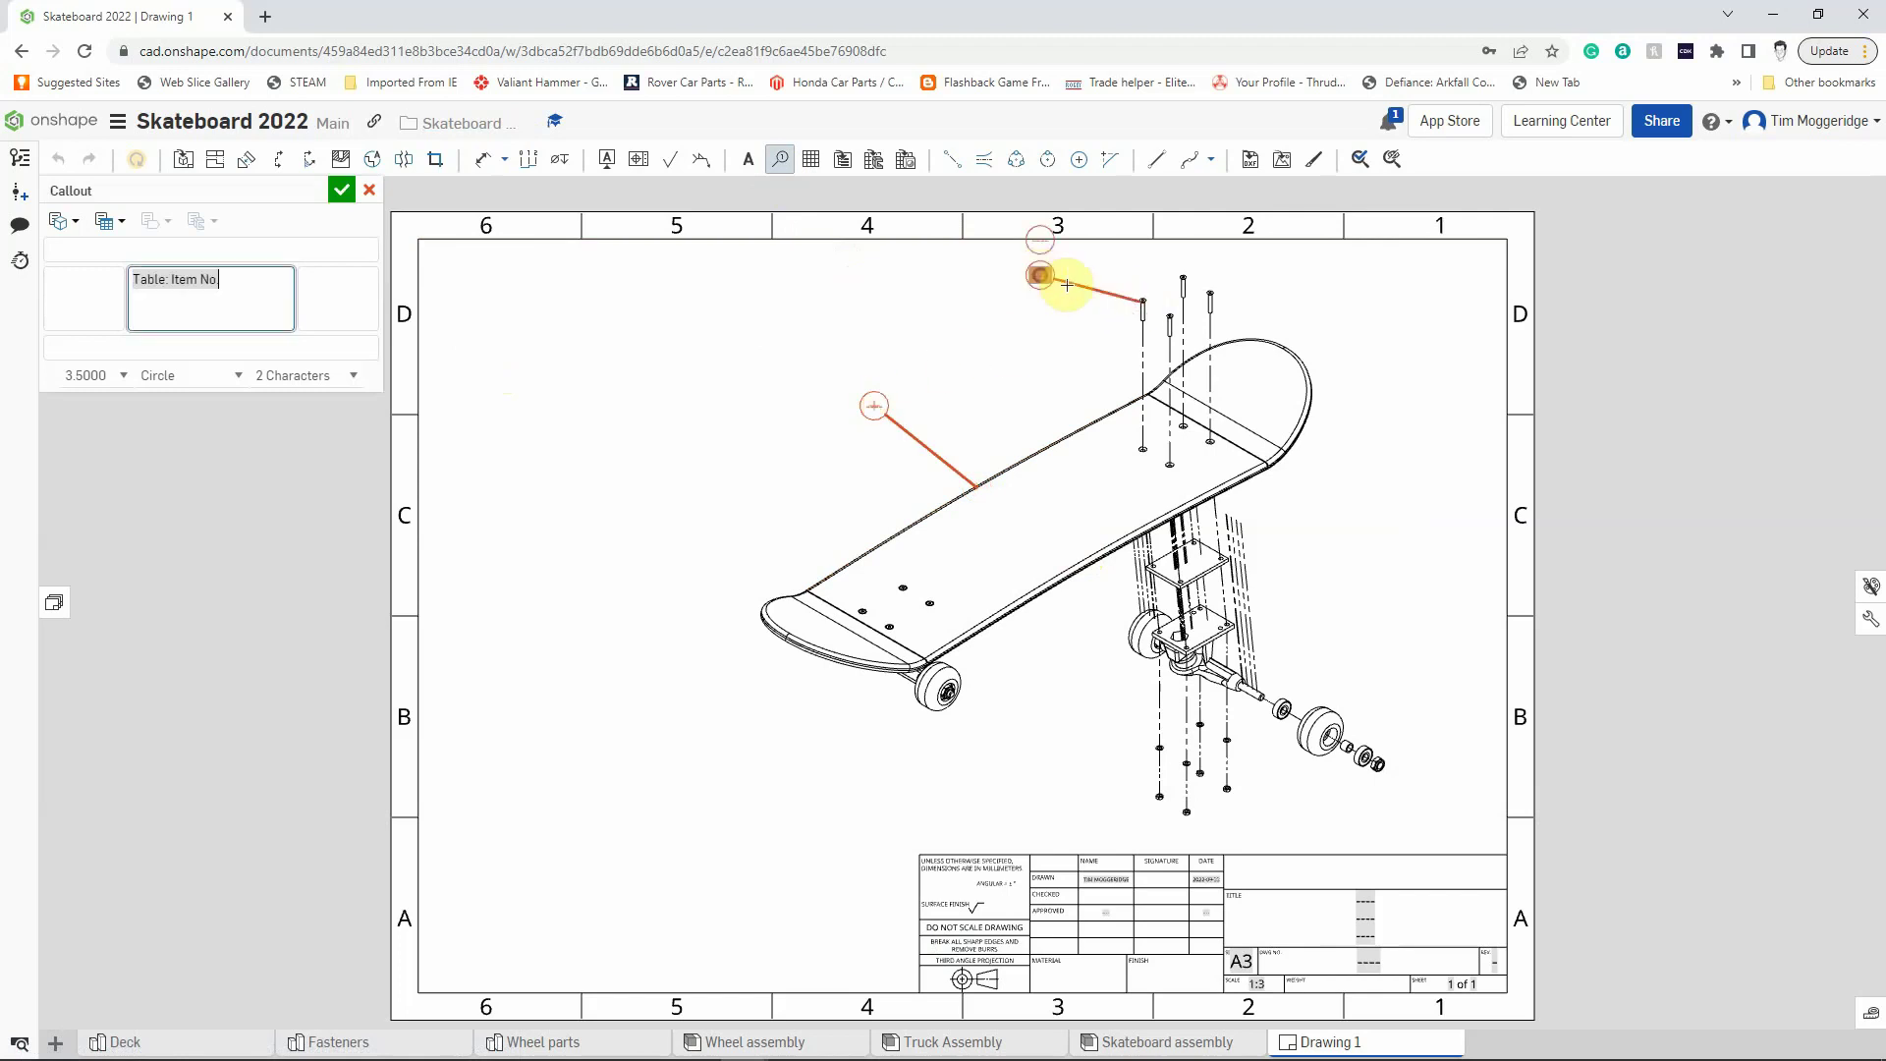
pyautogui.click(1207, 548)
pyautogui.click(1337, 479)
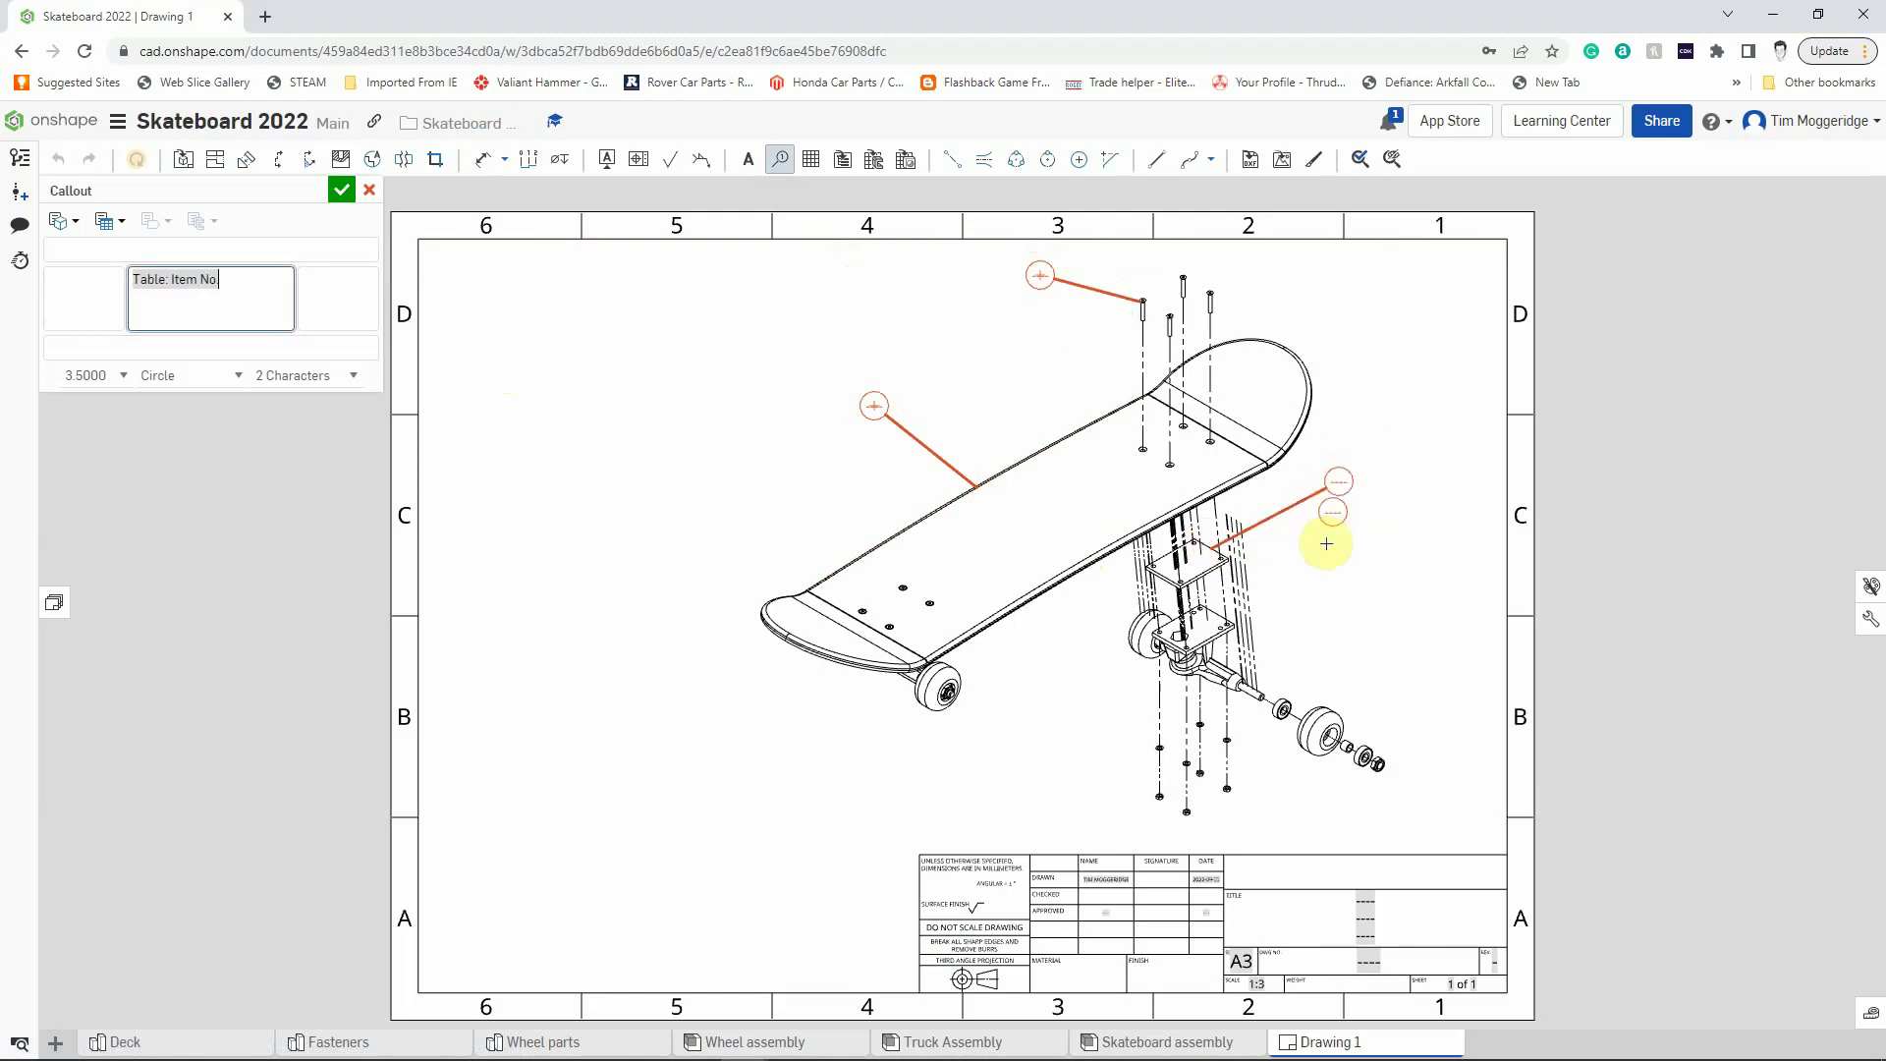
# Step: Add item-number callouts to the truck axle end, the inner bearing and the exploded wheel, placed beside the parts
pyautogui.click(1261, 695)
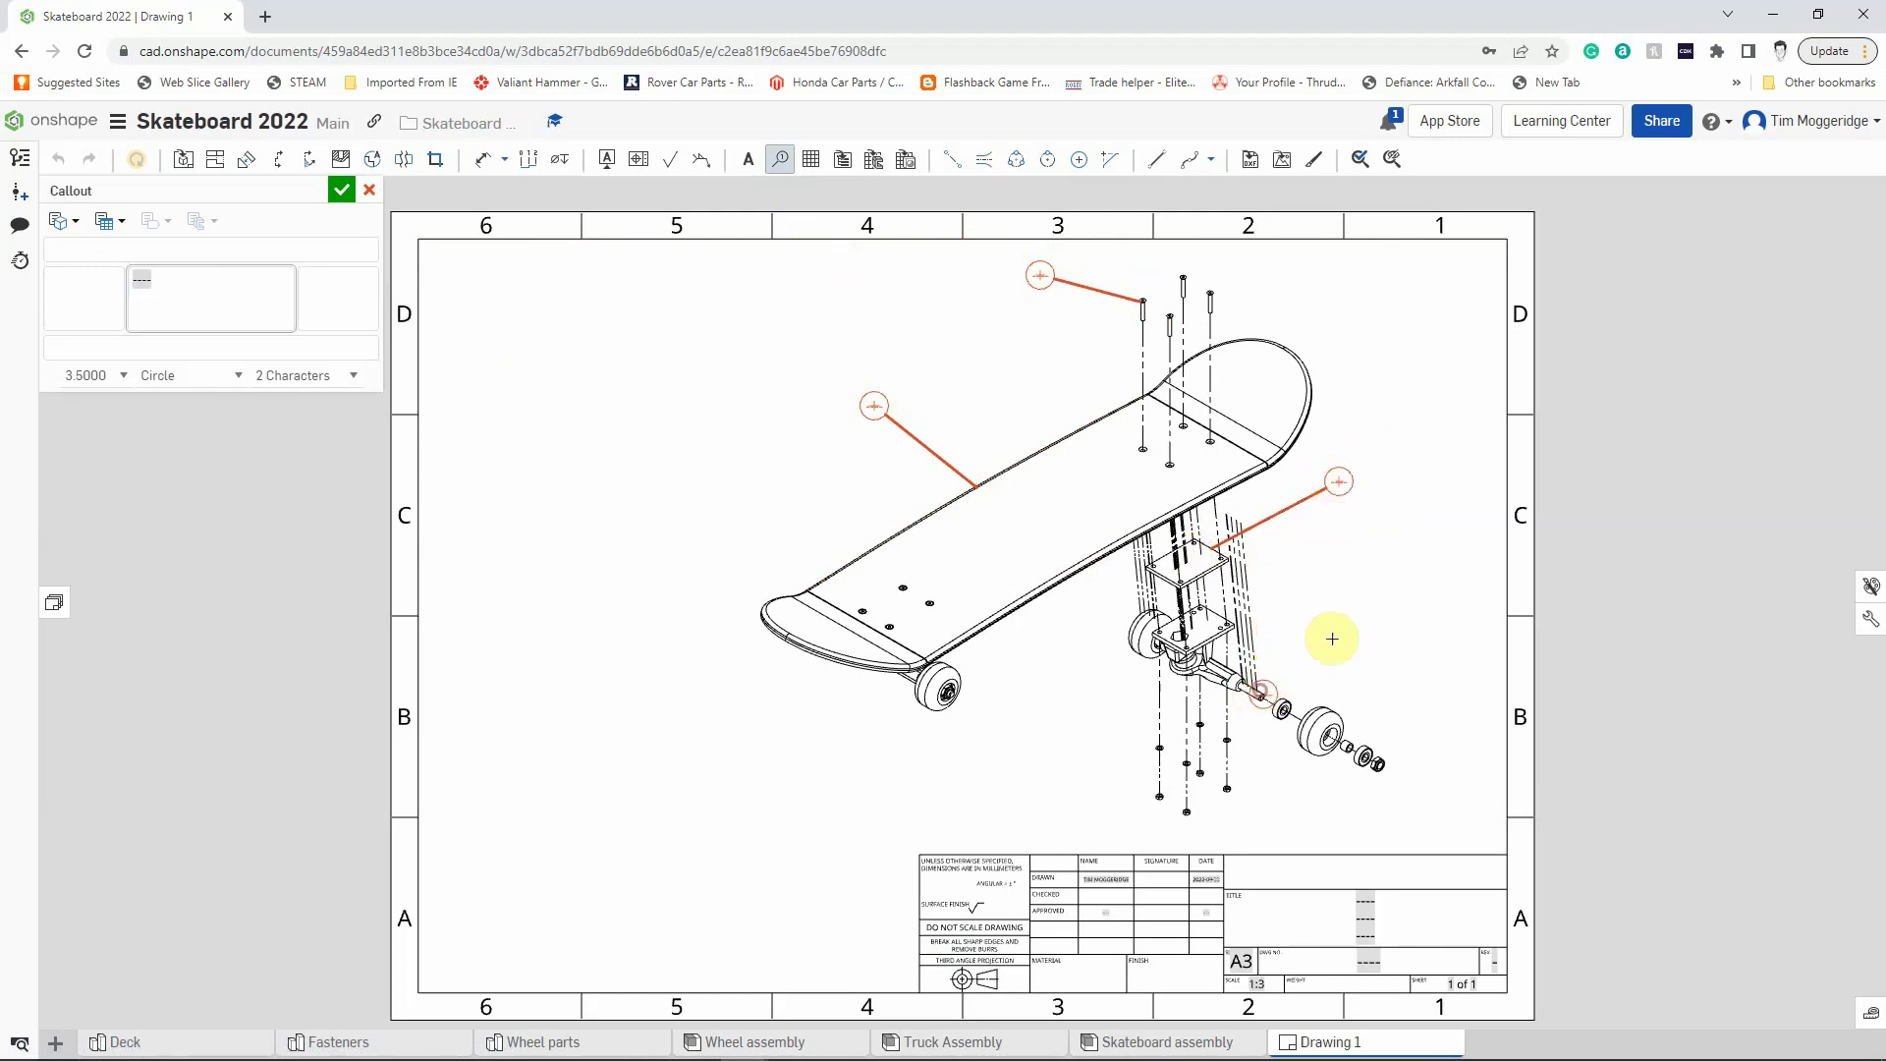
pyautogui.click(1360, 608)
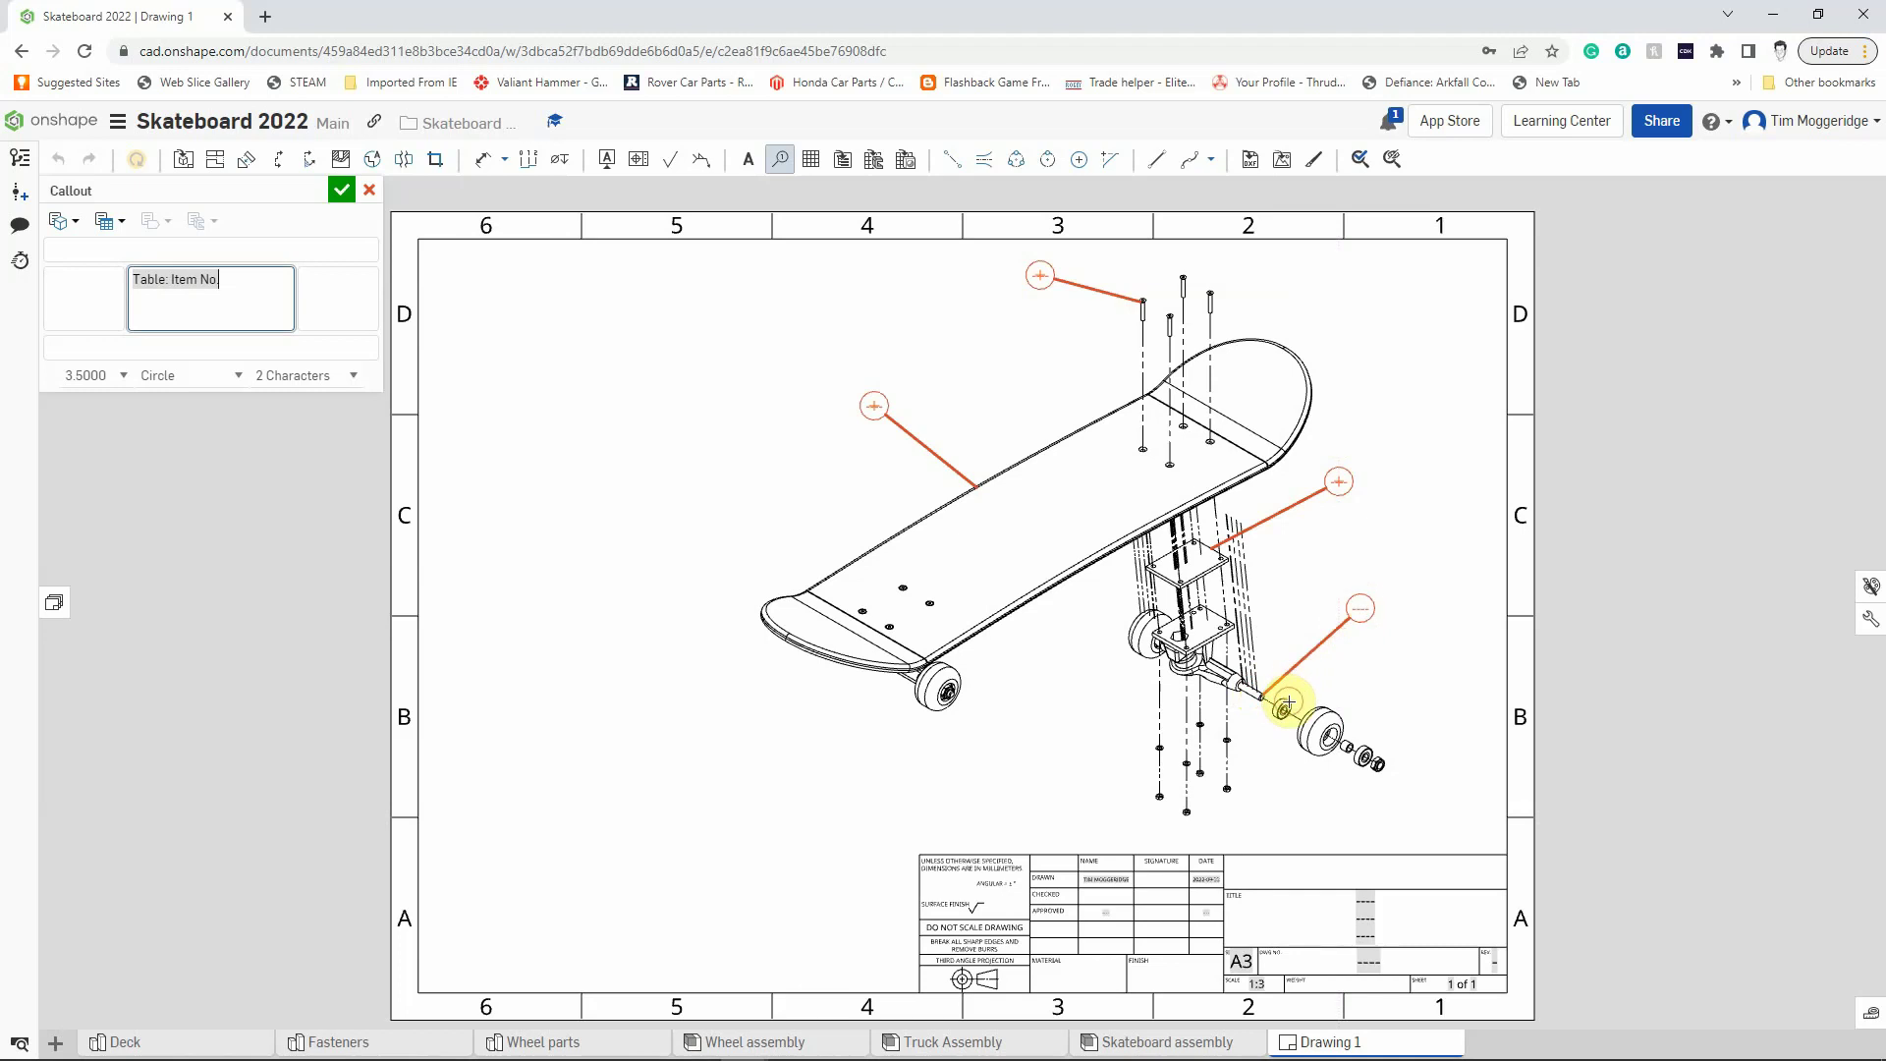
pyautogui.click(1287, 702)
pyautogui.click(1377, 649)
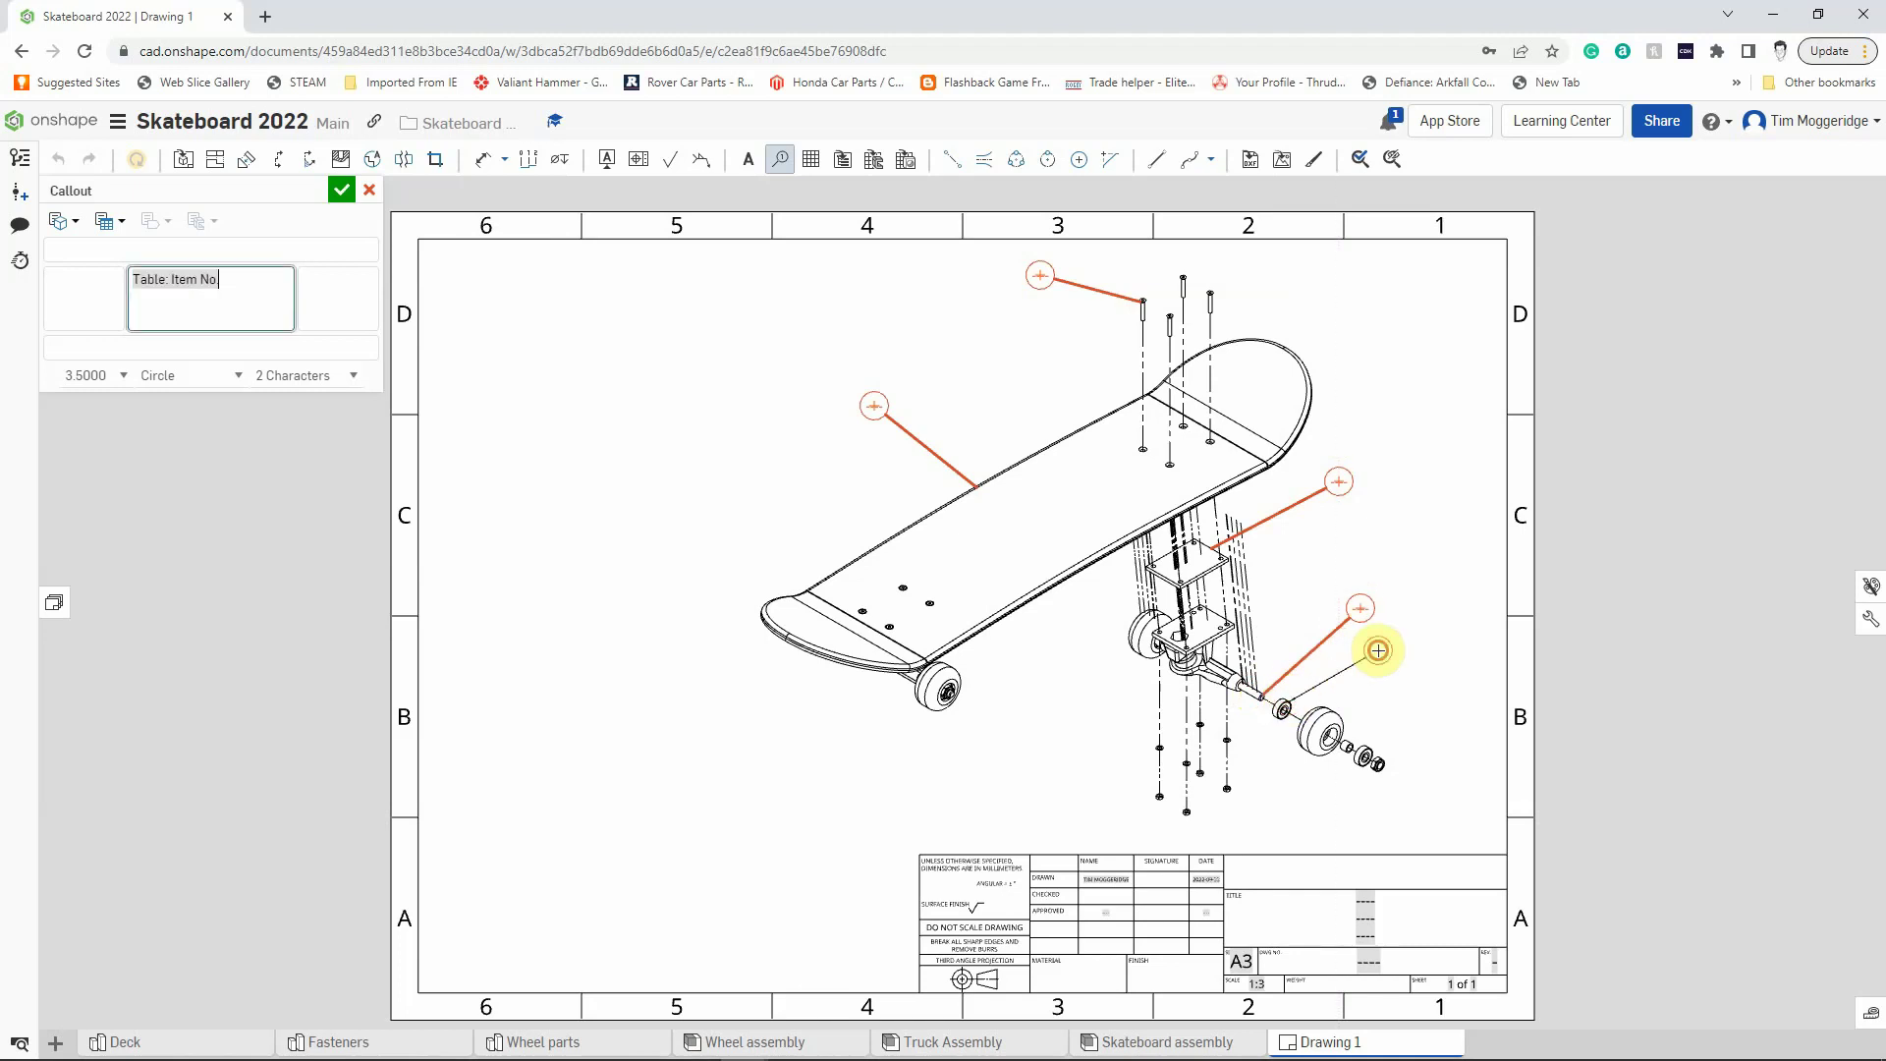
pyautogui.click(1334, 715)
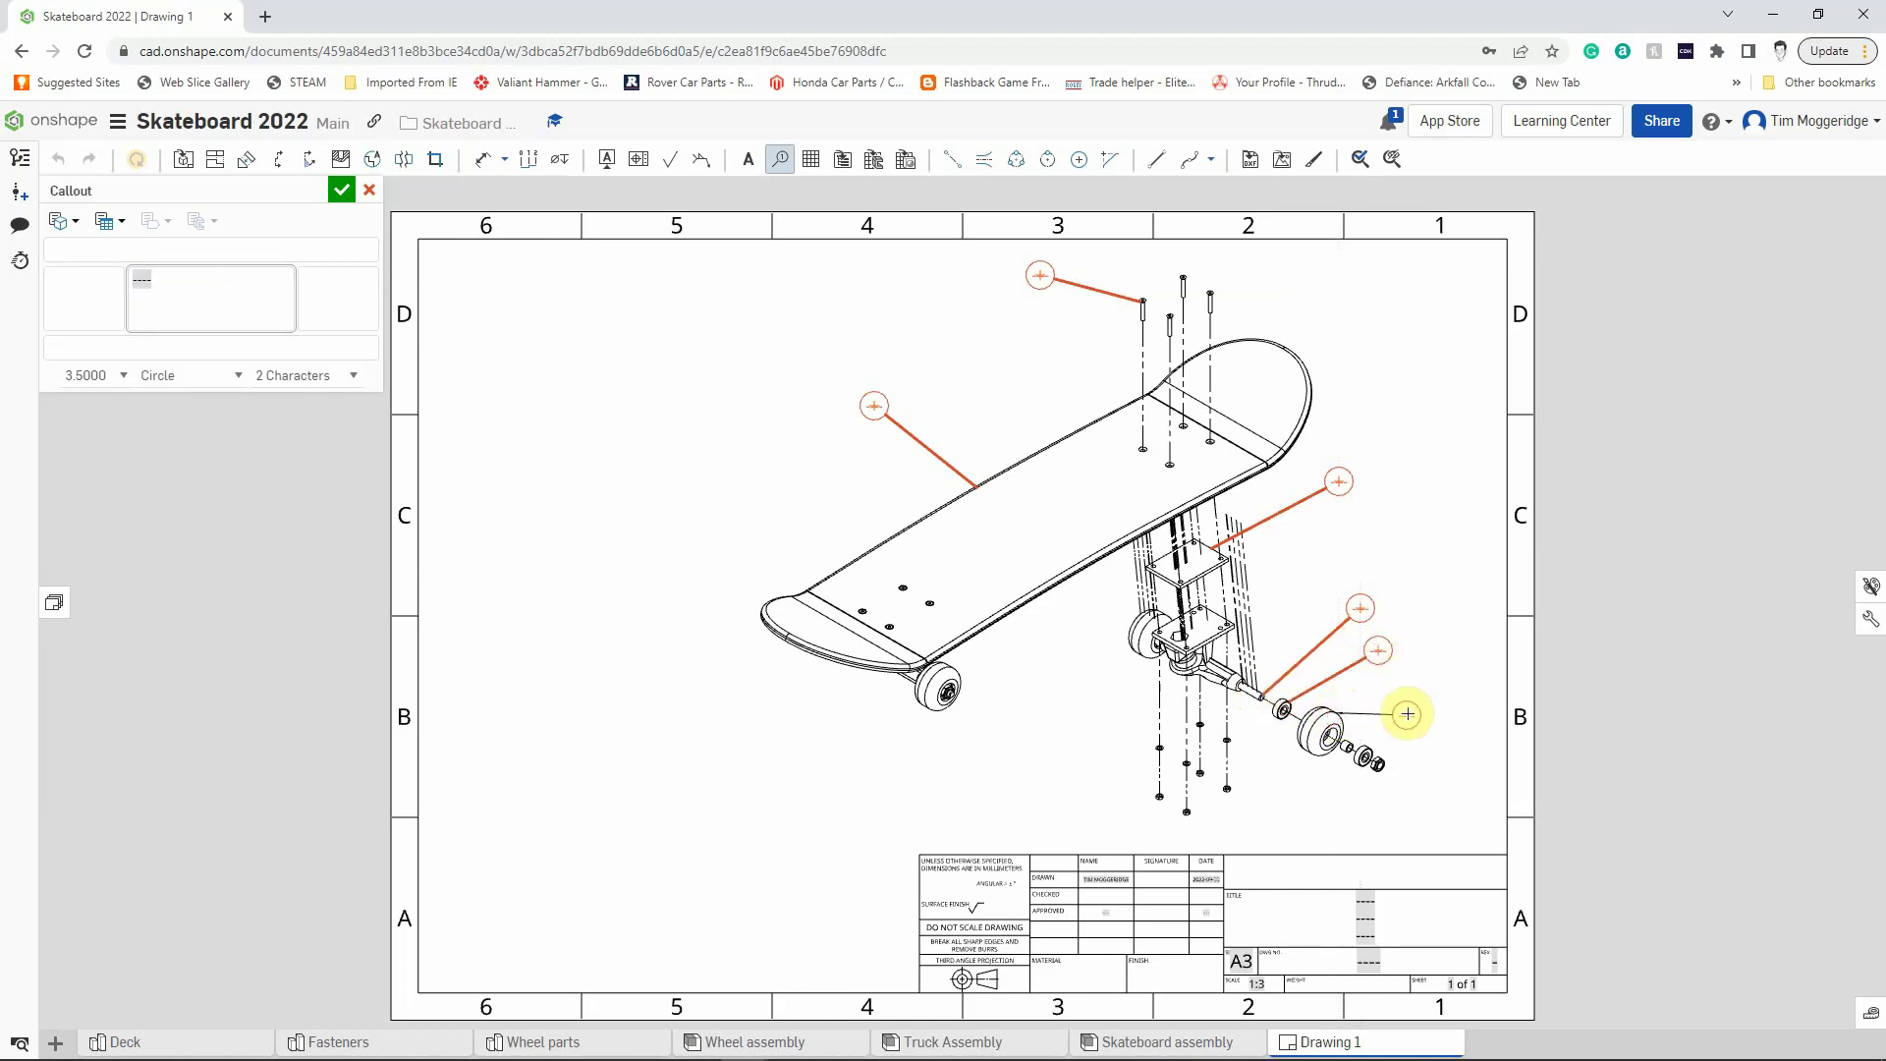
pyautogui.click(1407, 714)
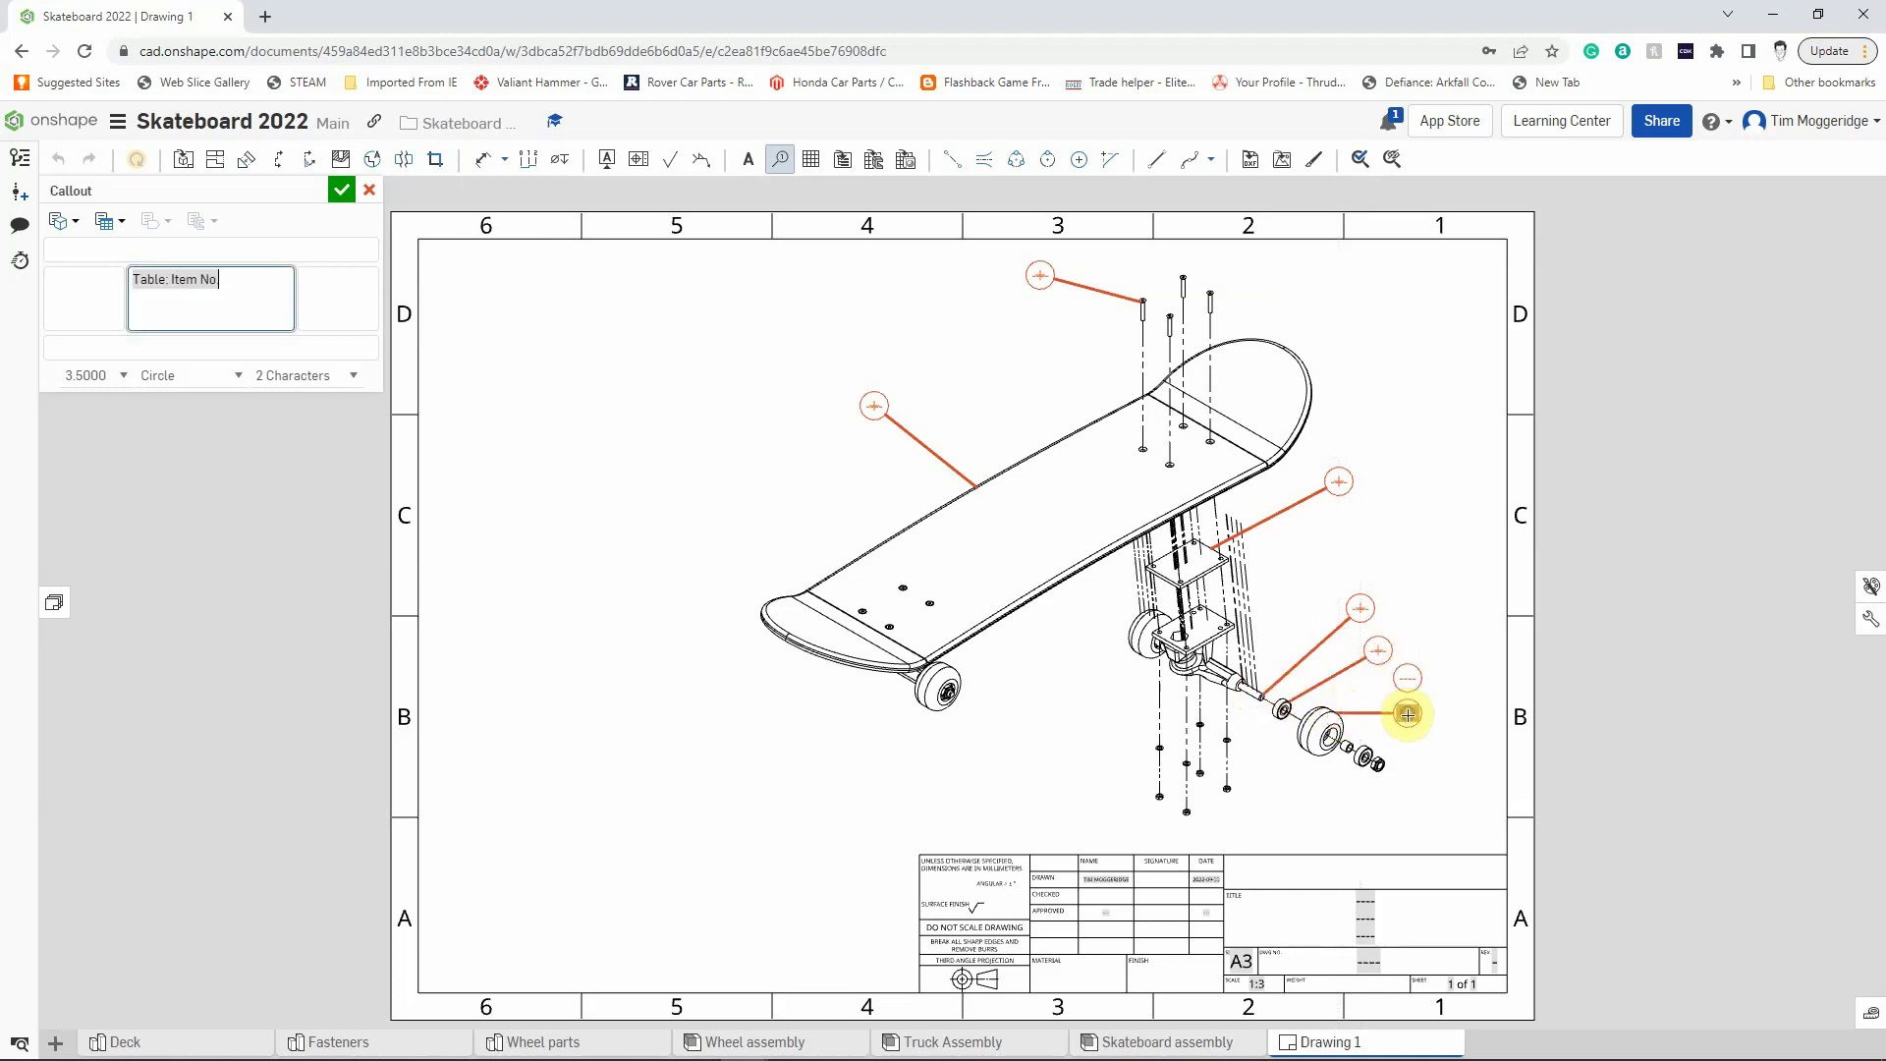
# Step: Add item-number callouts to the spacer and the outermost nyloc nut, then finish the Callout command
pyautogui.click(1350, 742)
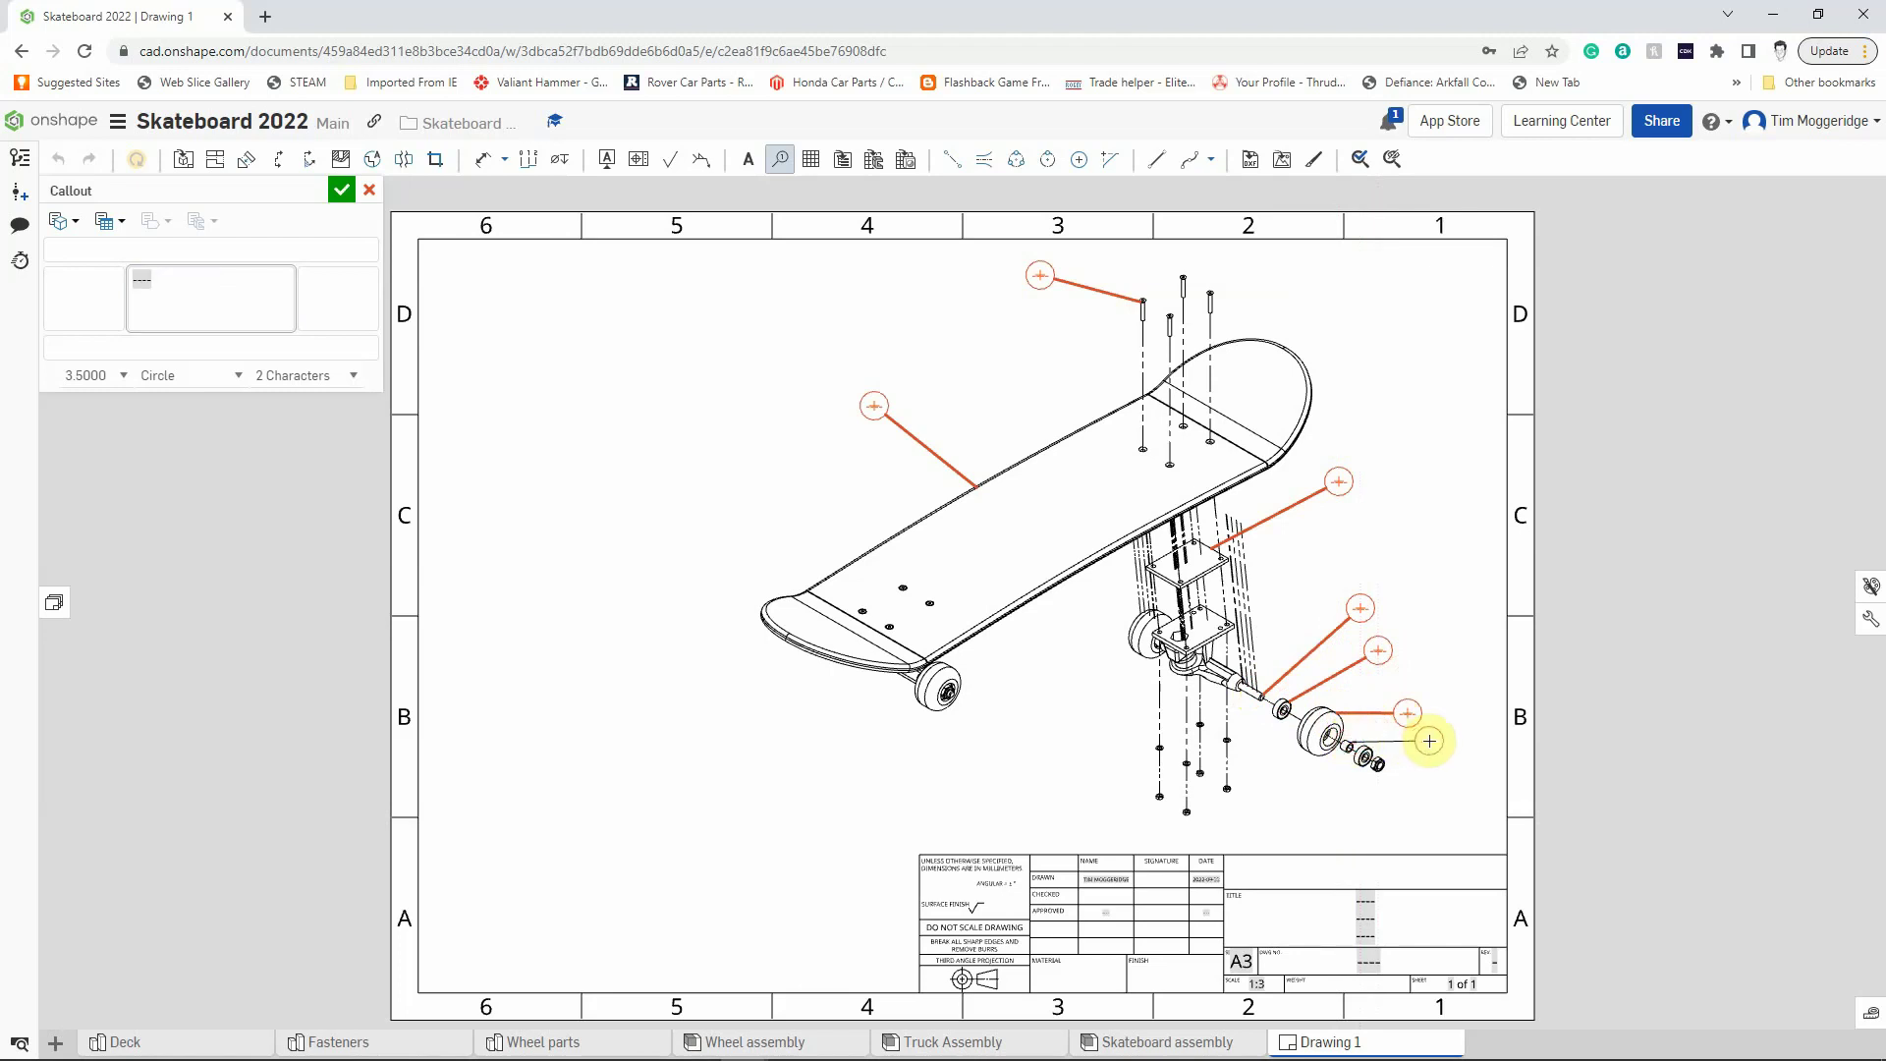
pyautogui.click(1429, 740)
pyautogui.click(1403, 771)
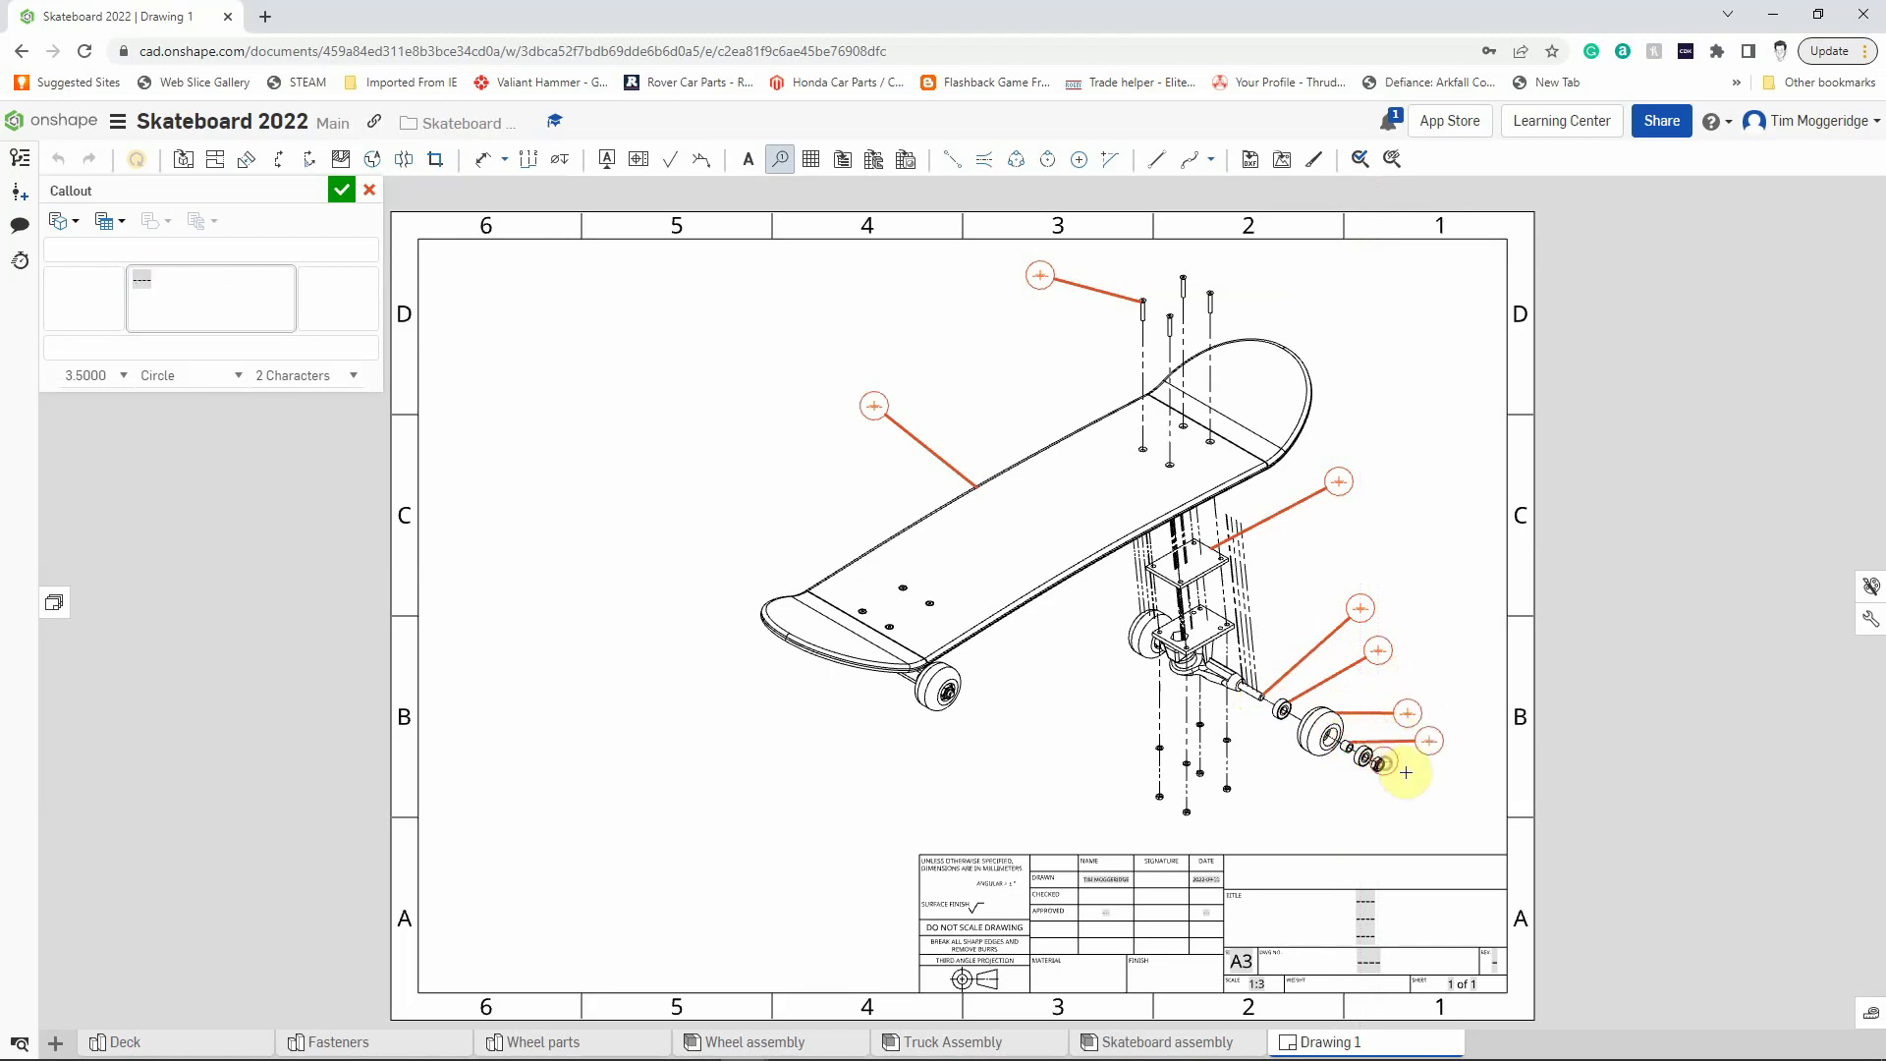
pyautogui.click(1444, 794)
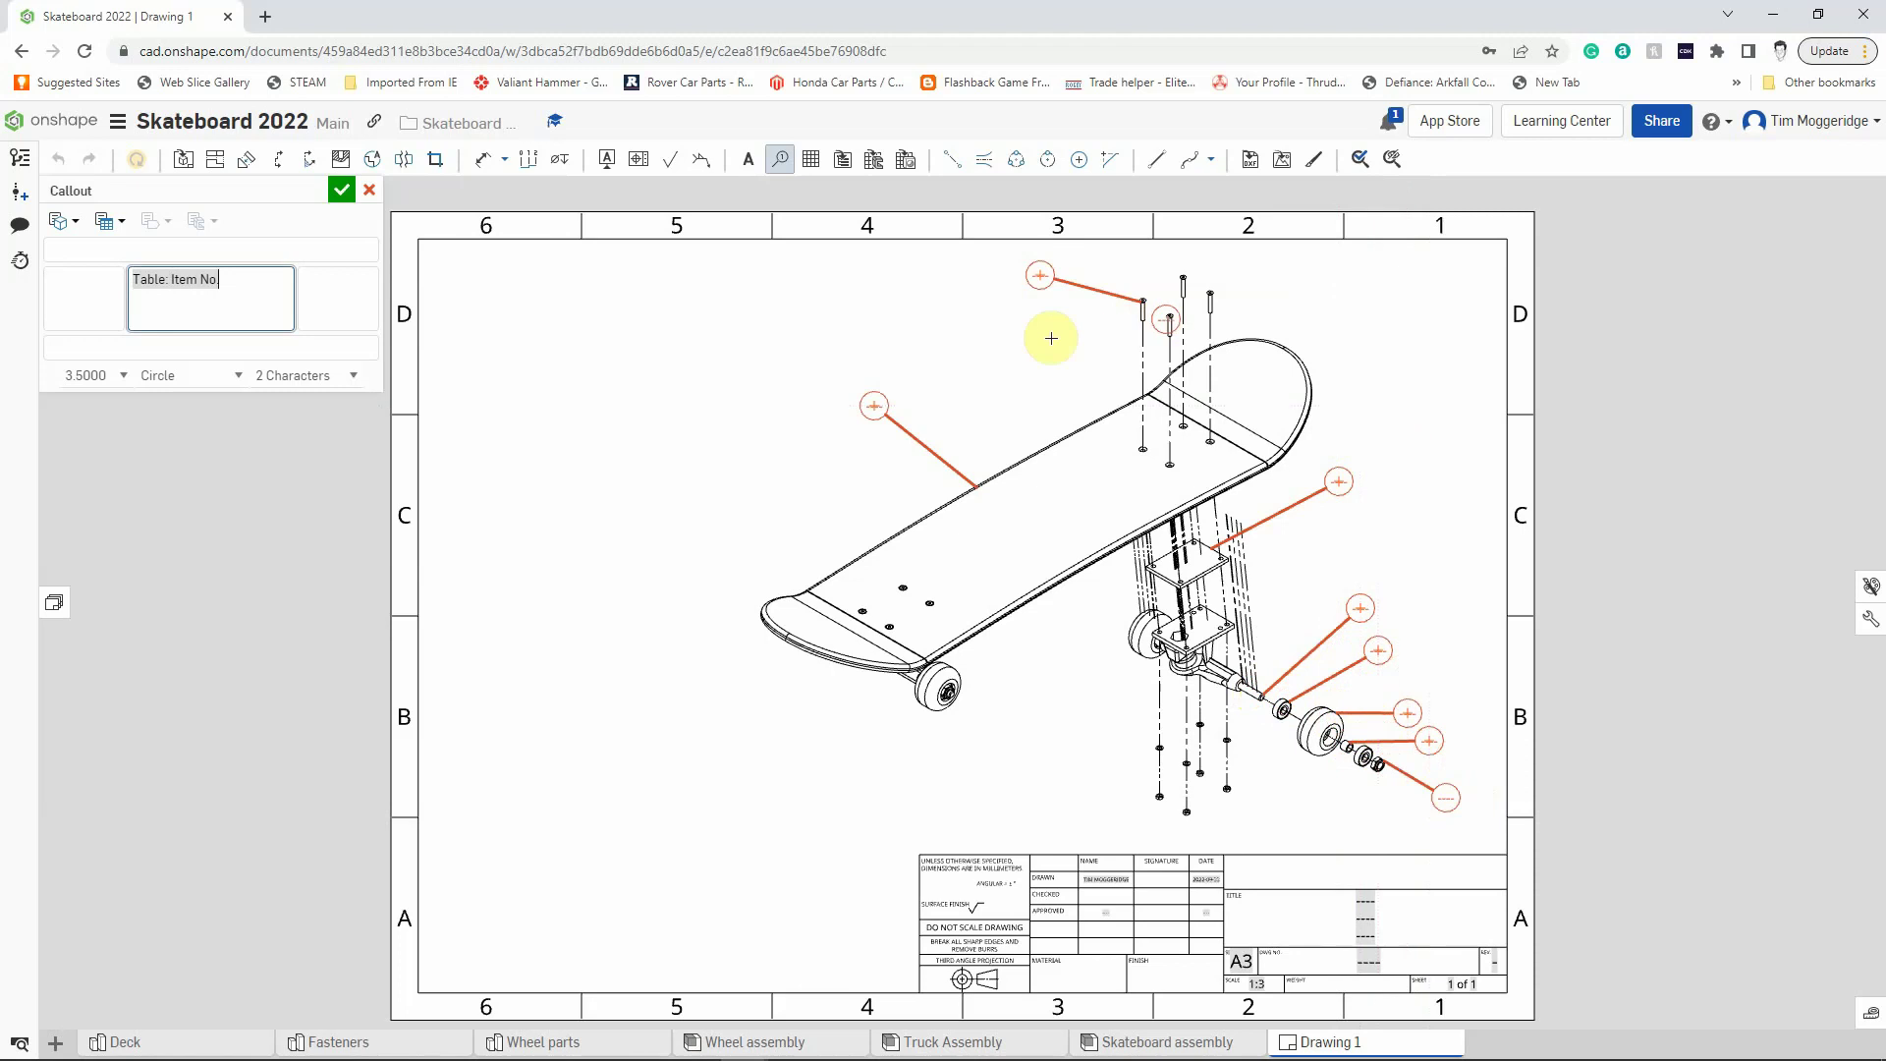
pyautogui.click(341, 192)
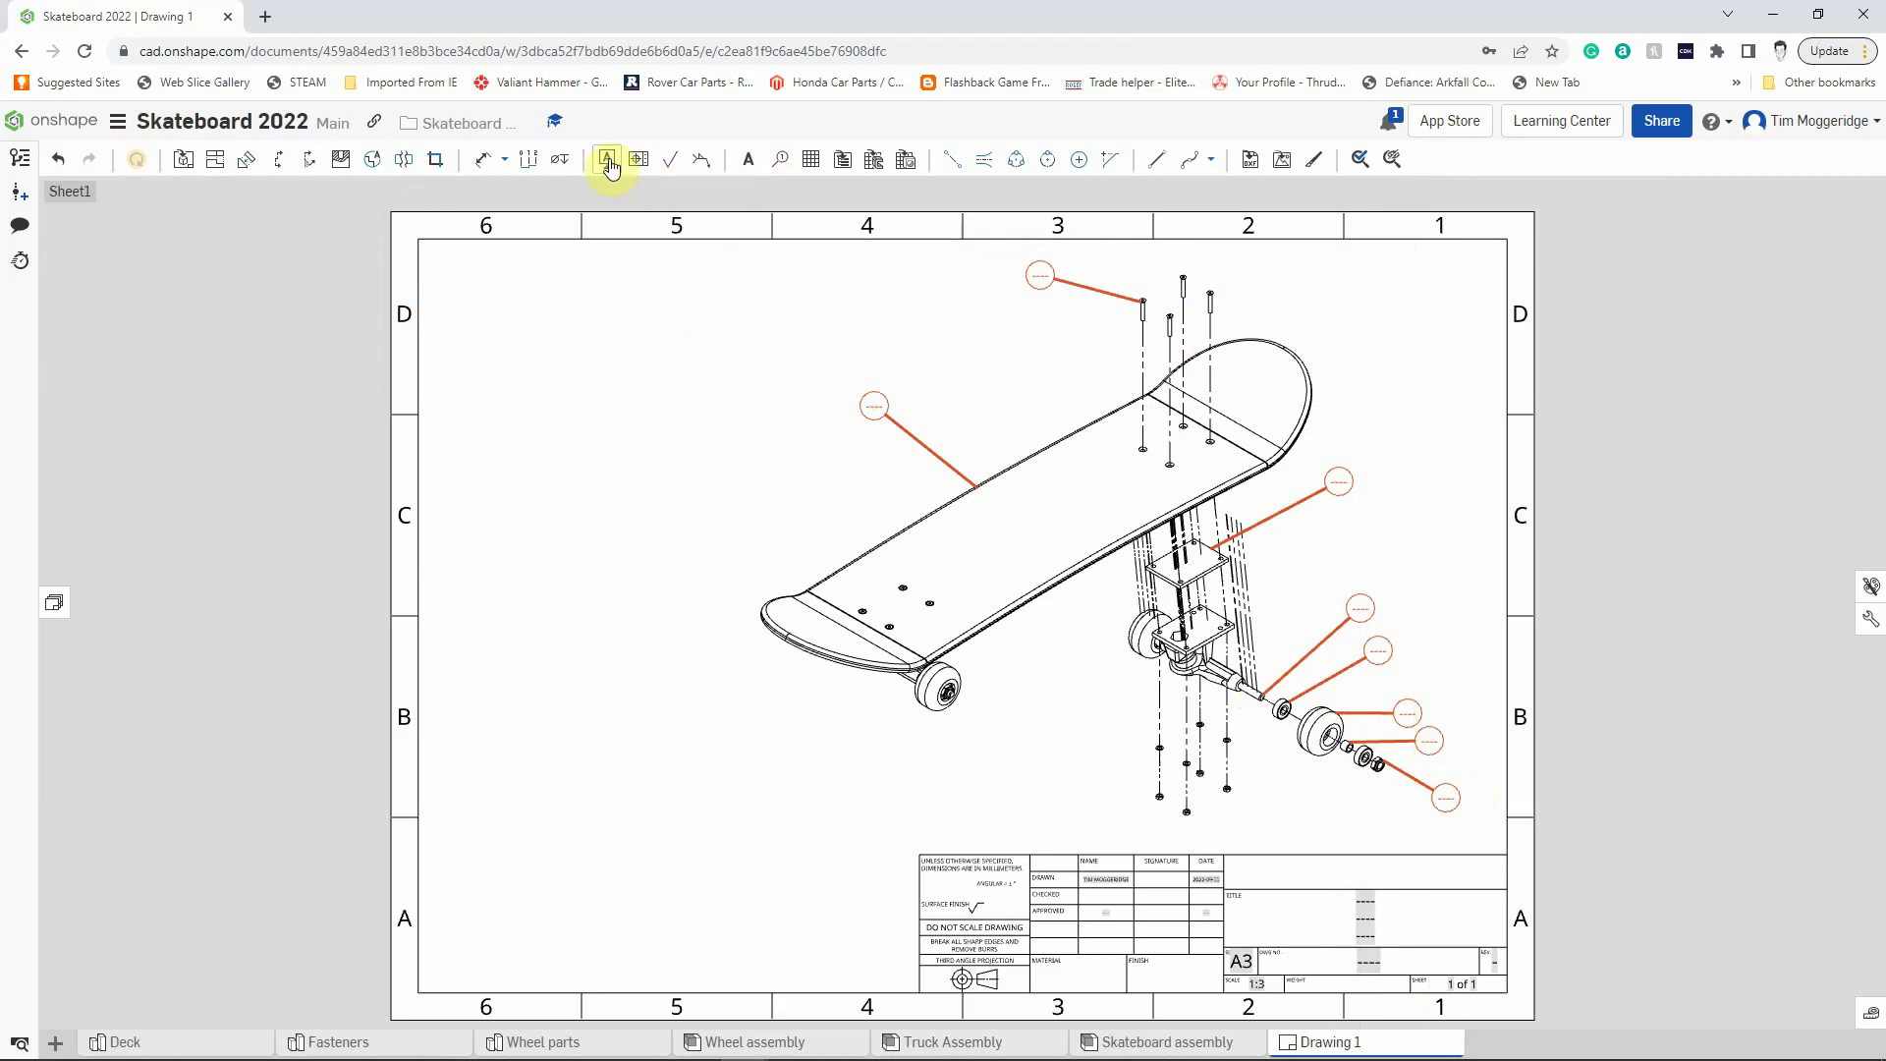
# Step: Insert a flattened BOM table of the Skateboard assembly in the sheet's upper-left area, fixed by its top-right corner
pyautogui.click(844, 167)
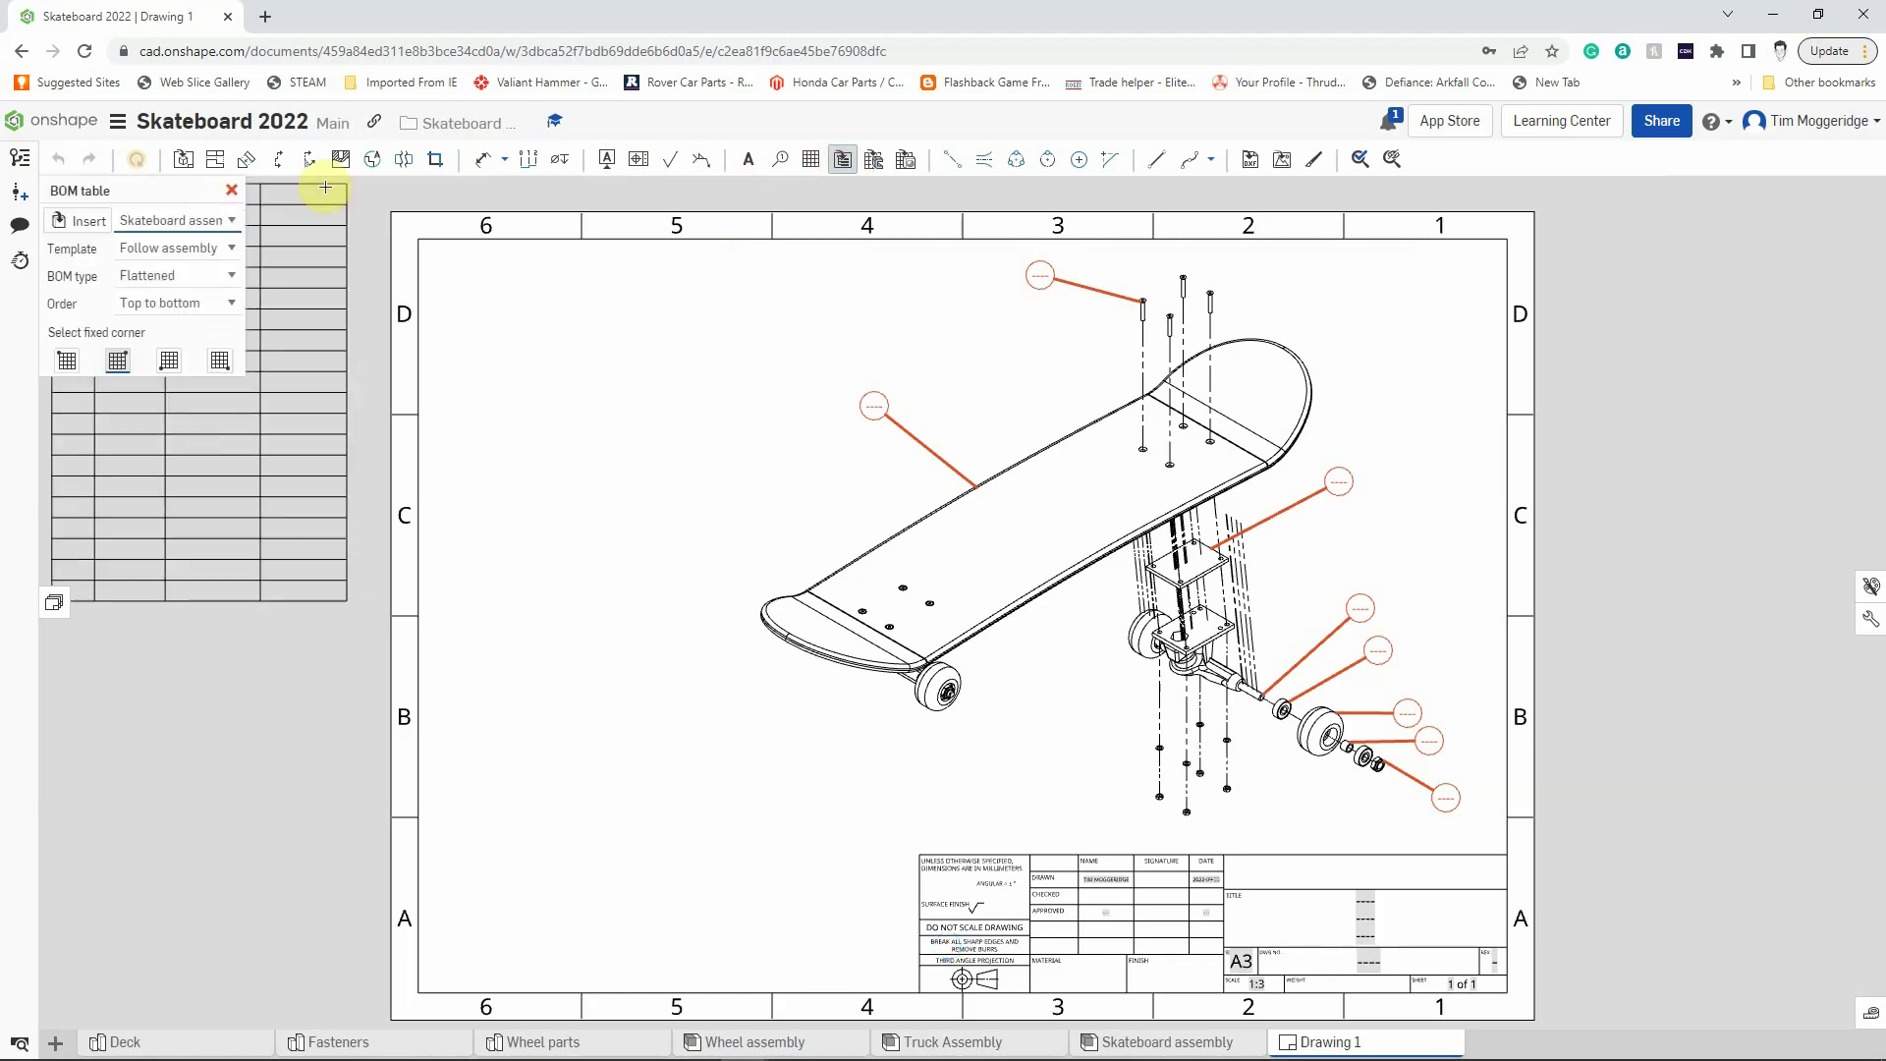
pyautogui.click(734, 259)
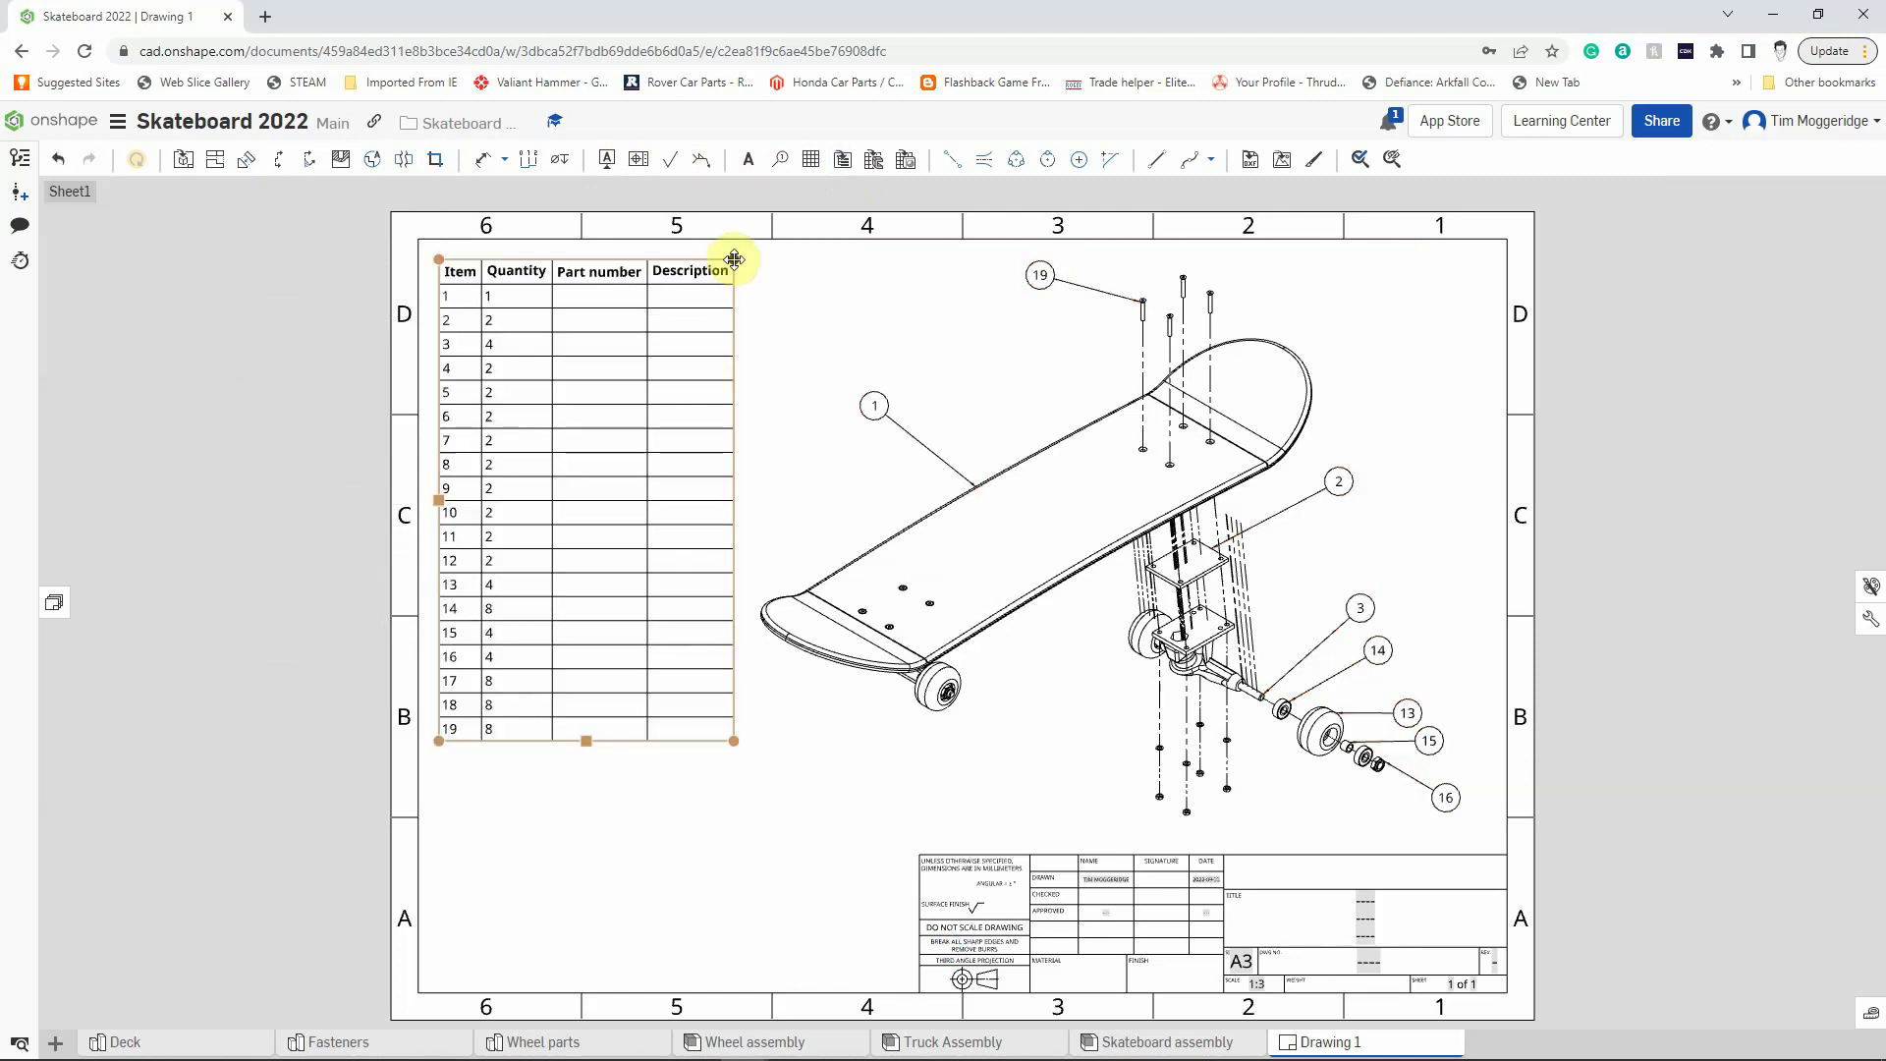
pyautogui.click(797, 242)
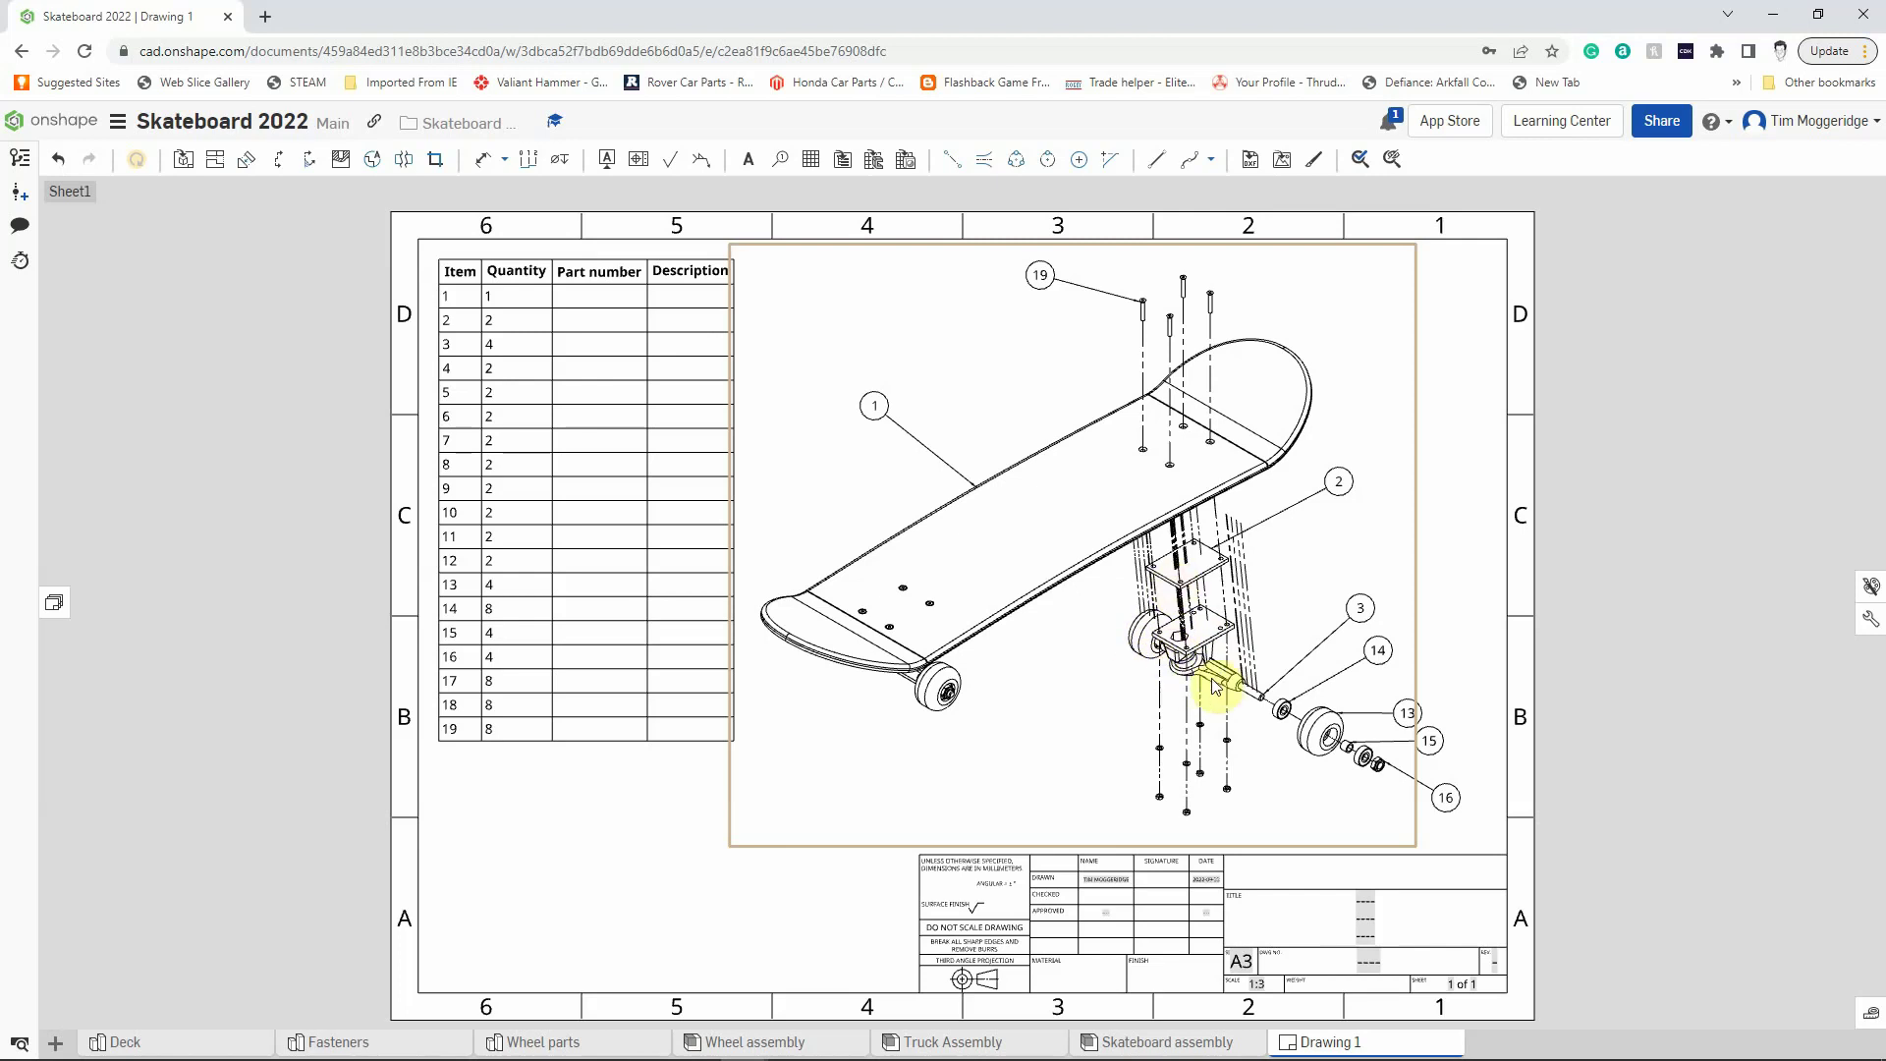
pyautogui.click(520, 525)
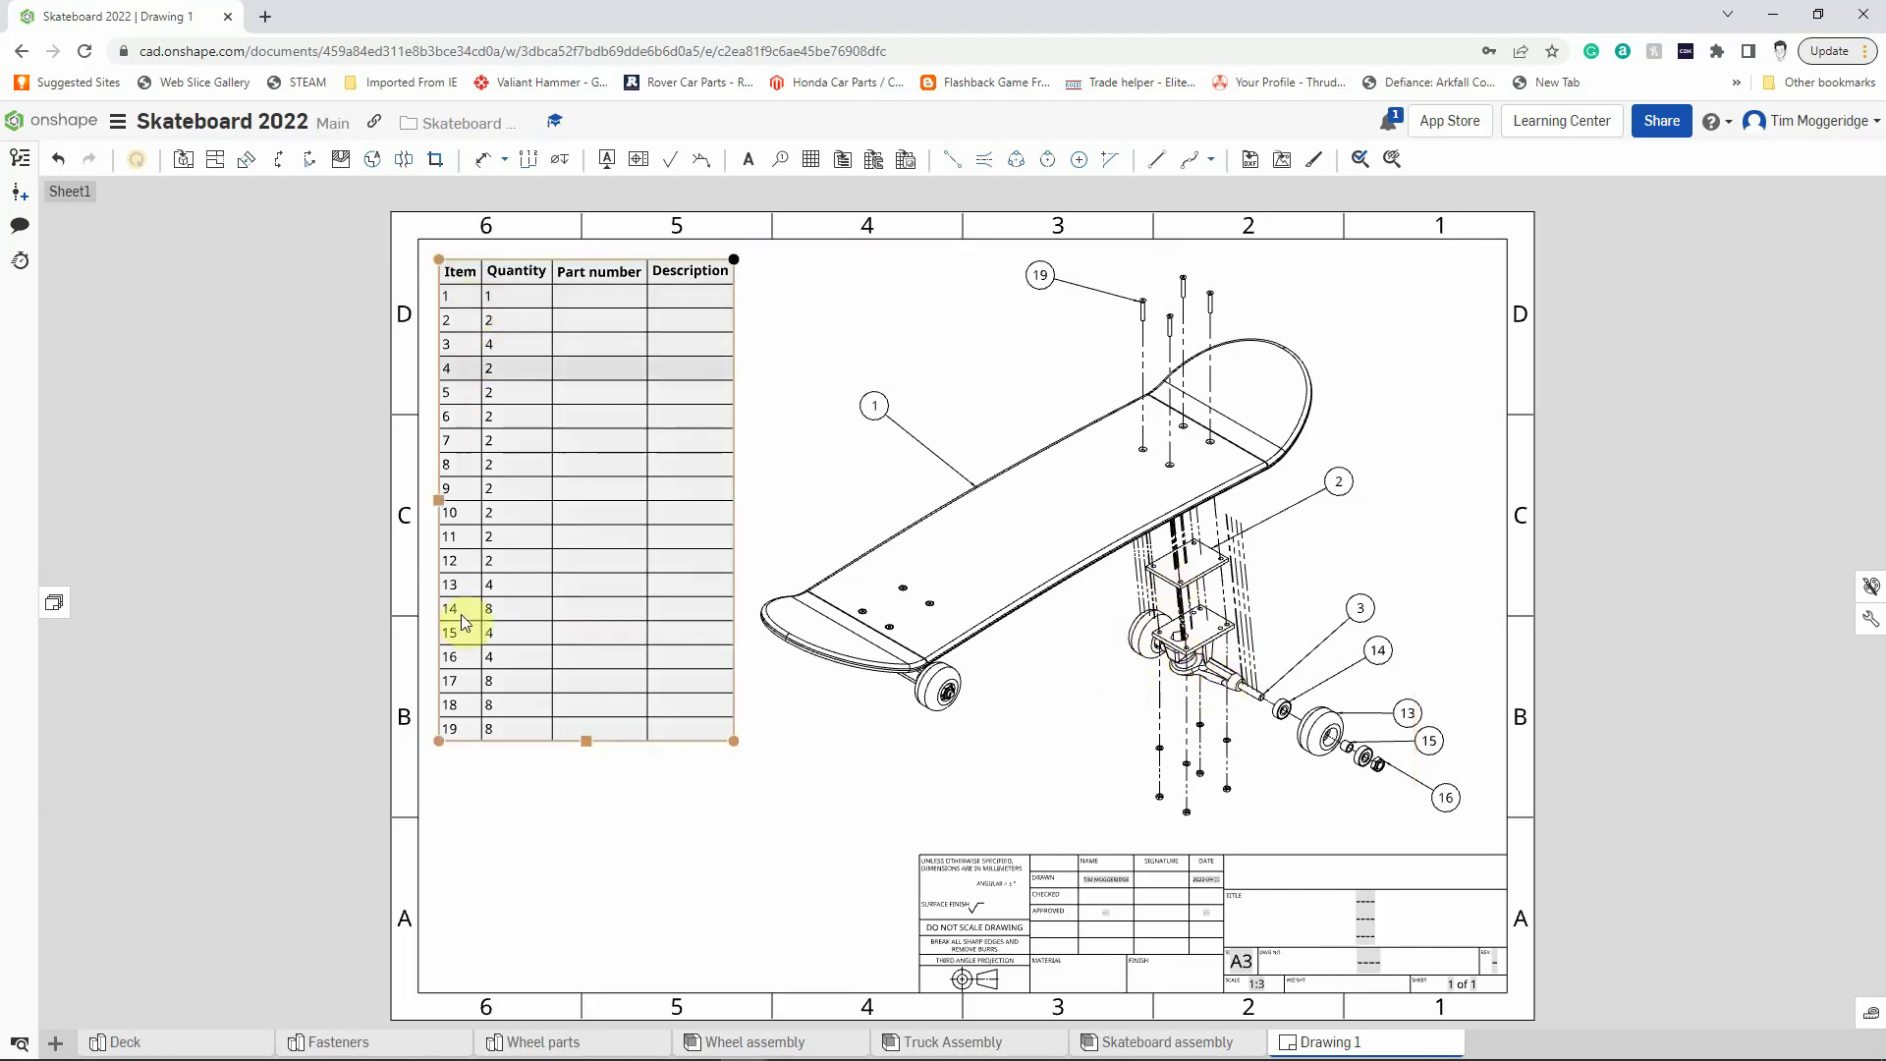
pyautogui.click(486, 790)
pyautogui.click(537, 370)
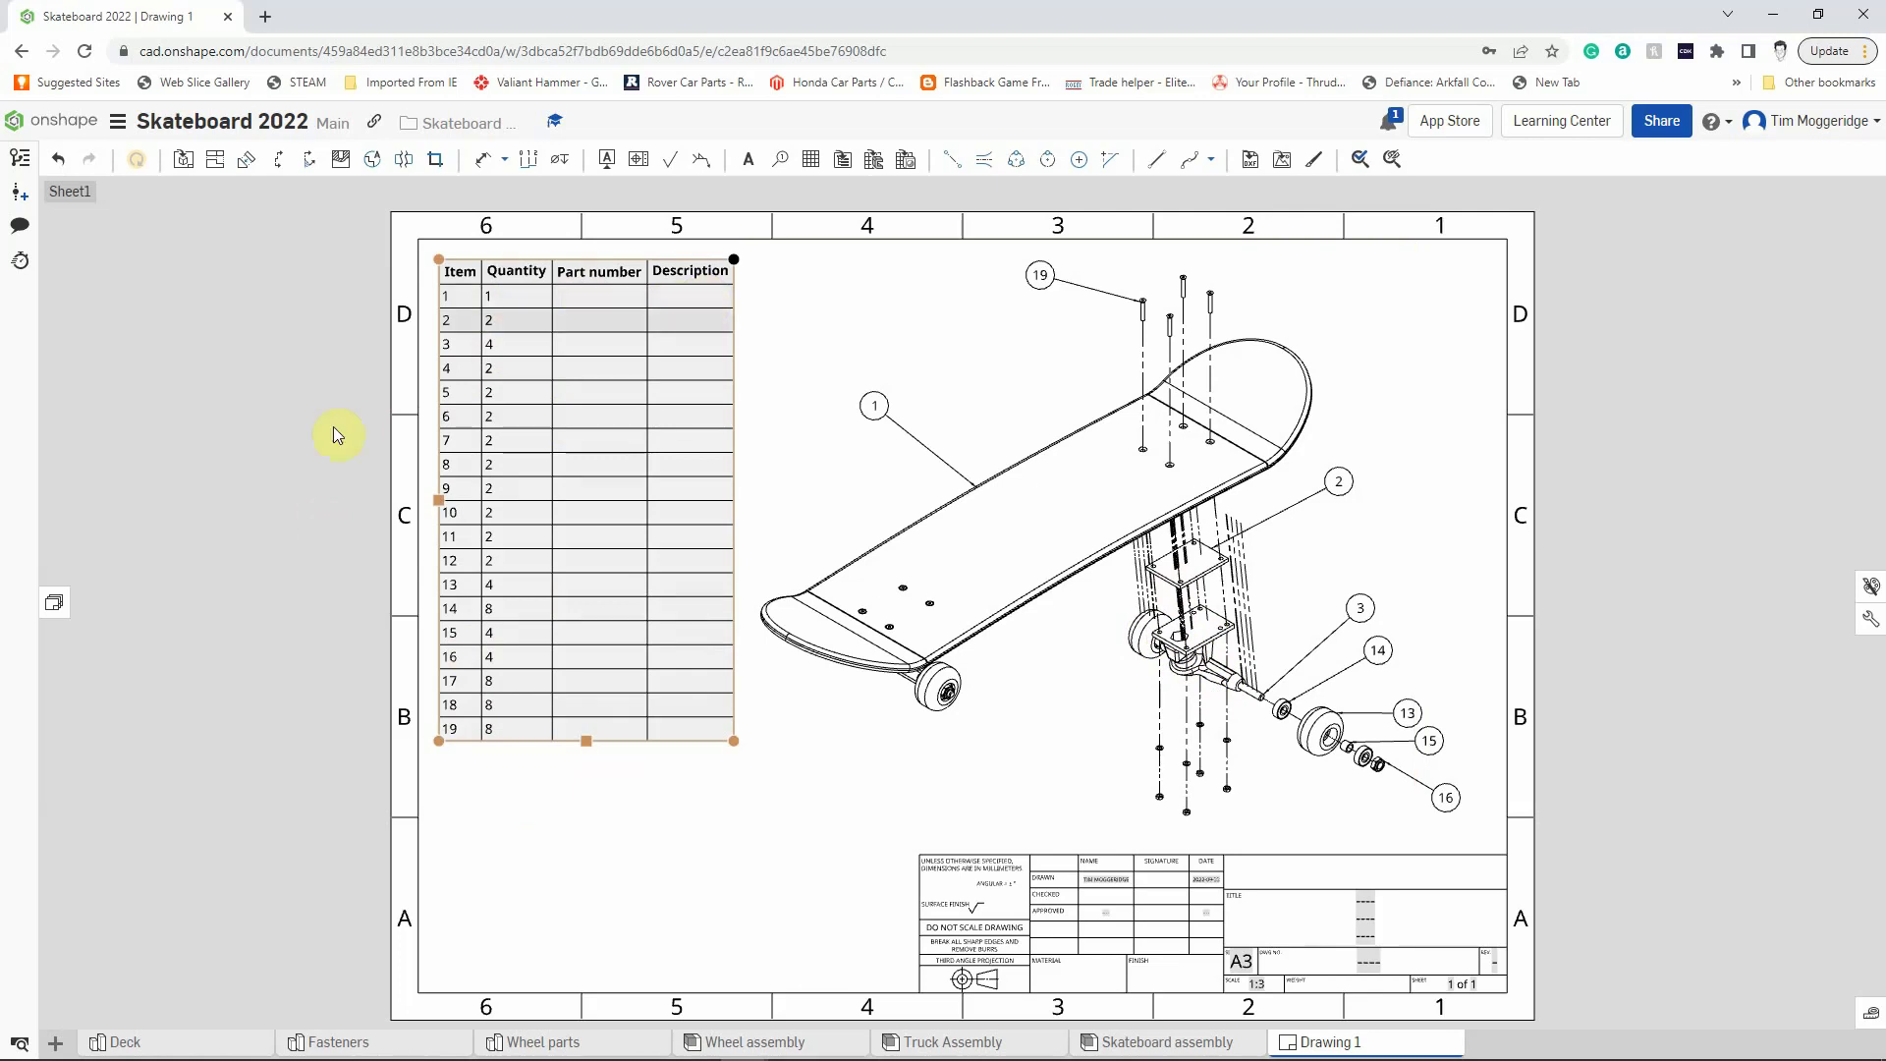
pyautogui.click(379, 370)
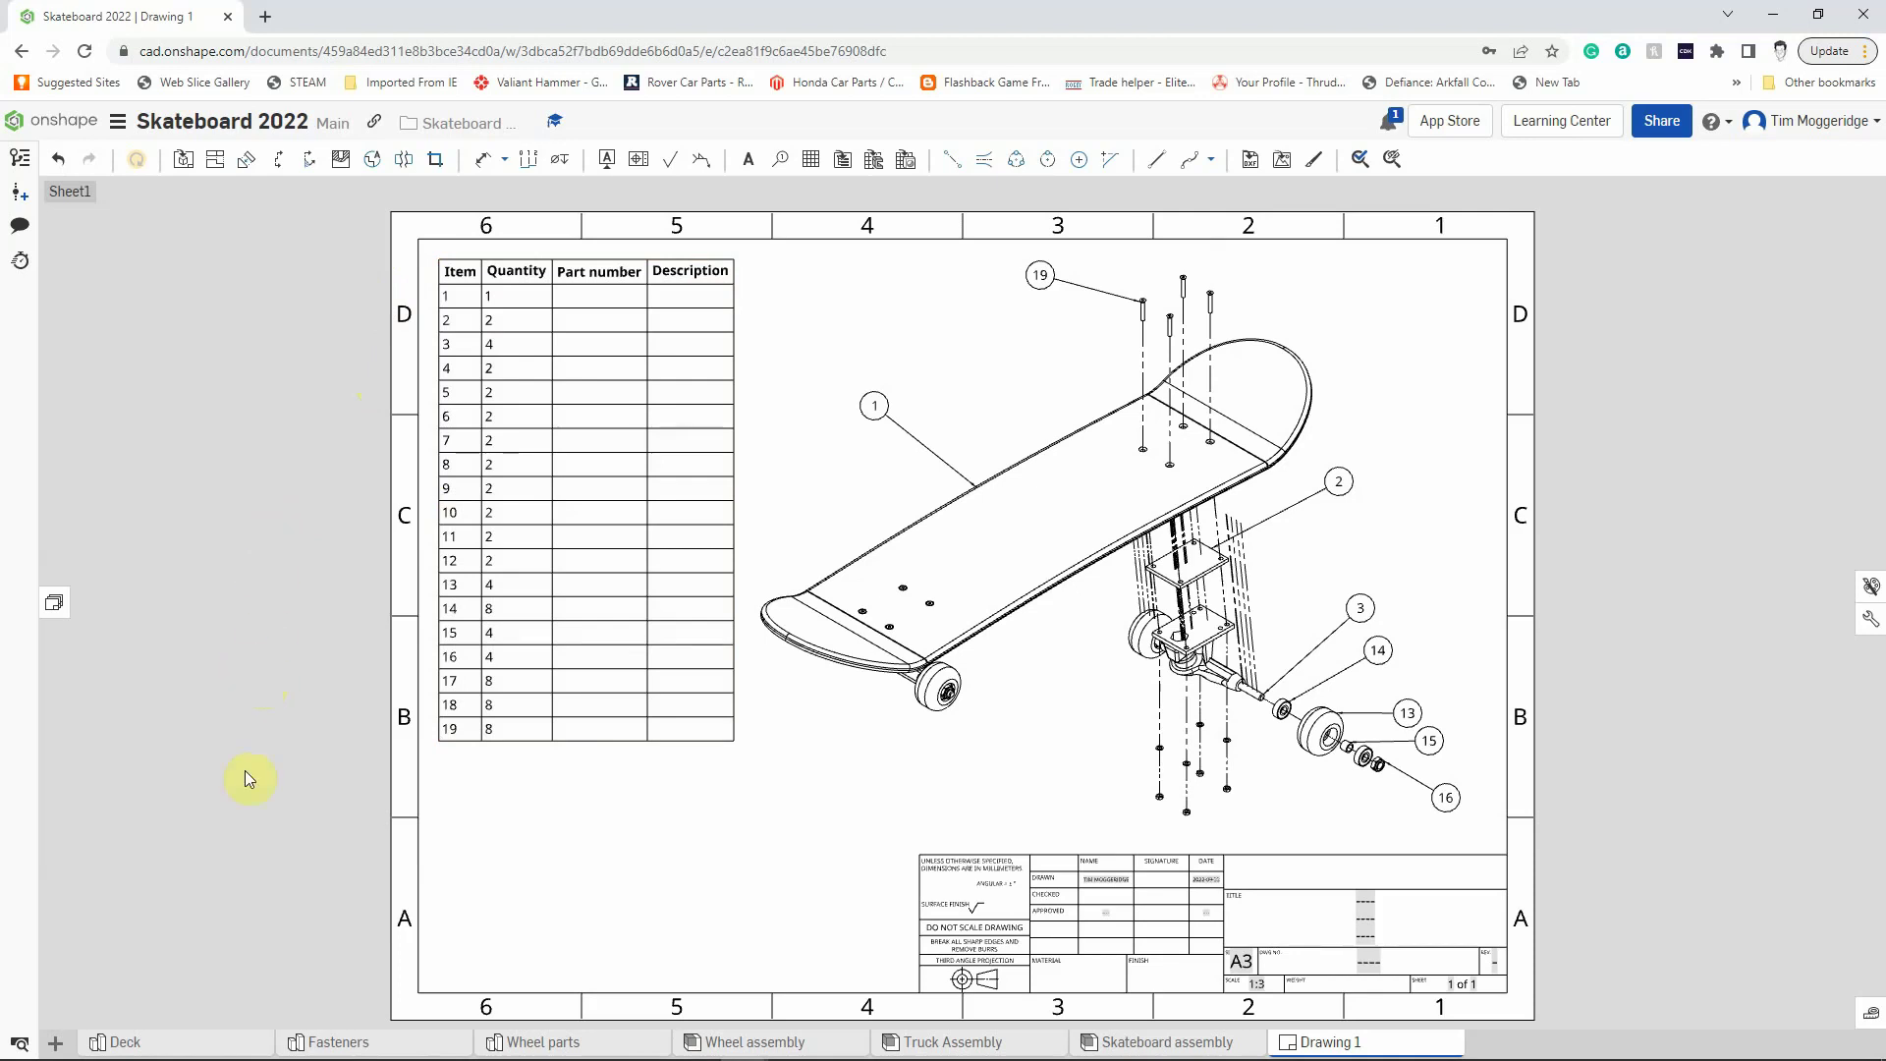
# Step: In the Deck part studio, set the Deck part's description to "Areoply laminated deck" and its part number to SB001, and save the properties
pyautogui.click(203, 1039)
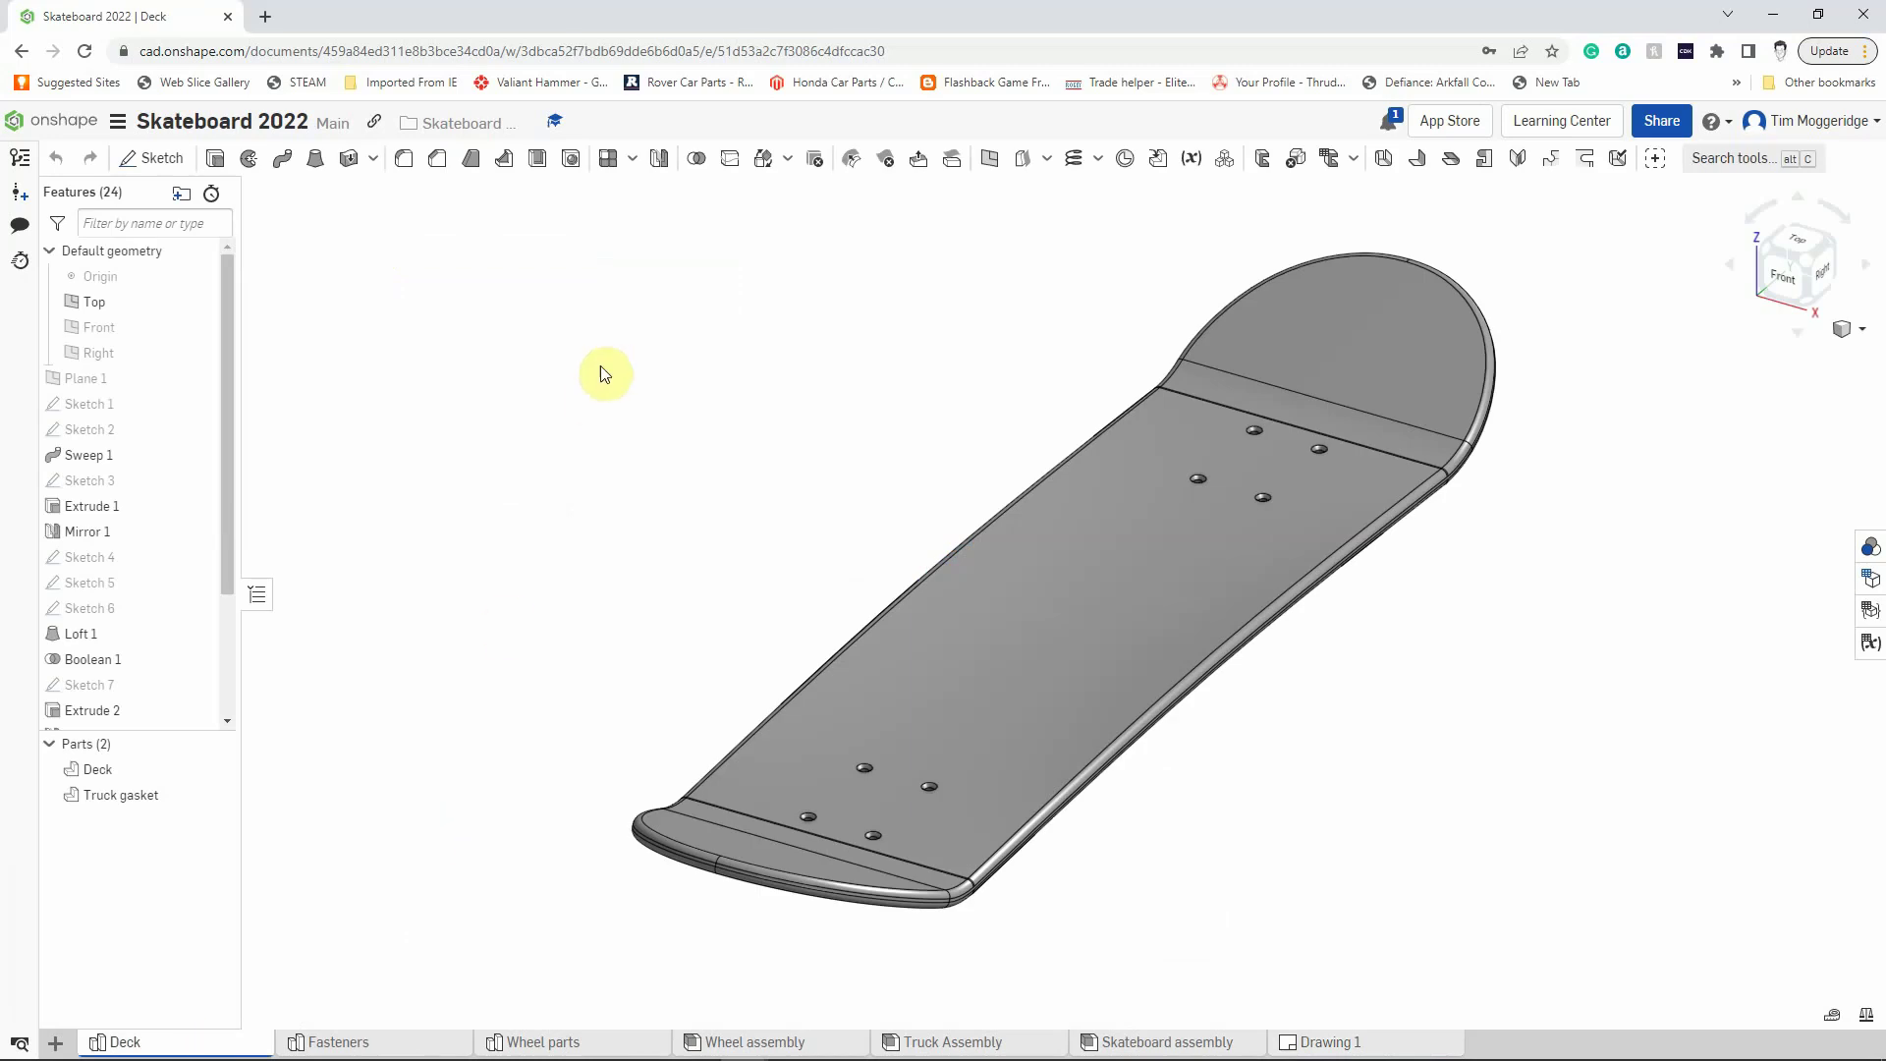
pyautogui.moveTo(1293, 737)
pyautogui.mouseDown(button='right')
pyautogui.moveTo(1275, 715)
pyautogui.moveTo(1292, 735)
pyautogui.moveTo(1277, 745)
pyautogui.mouseUp(button='right')
pyautogui.hotkey('shift', '7')
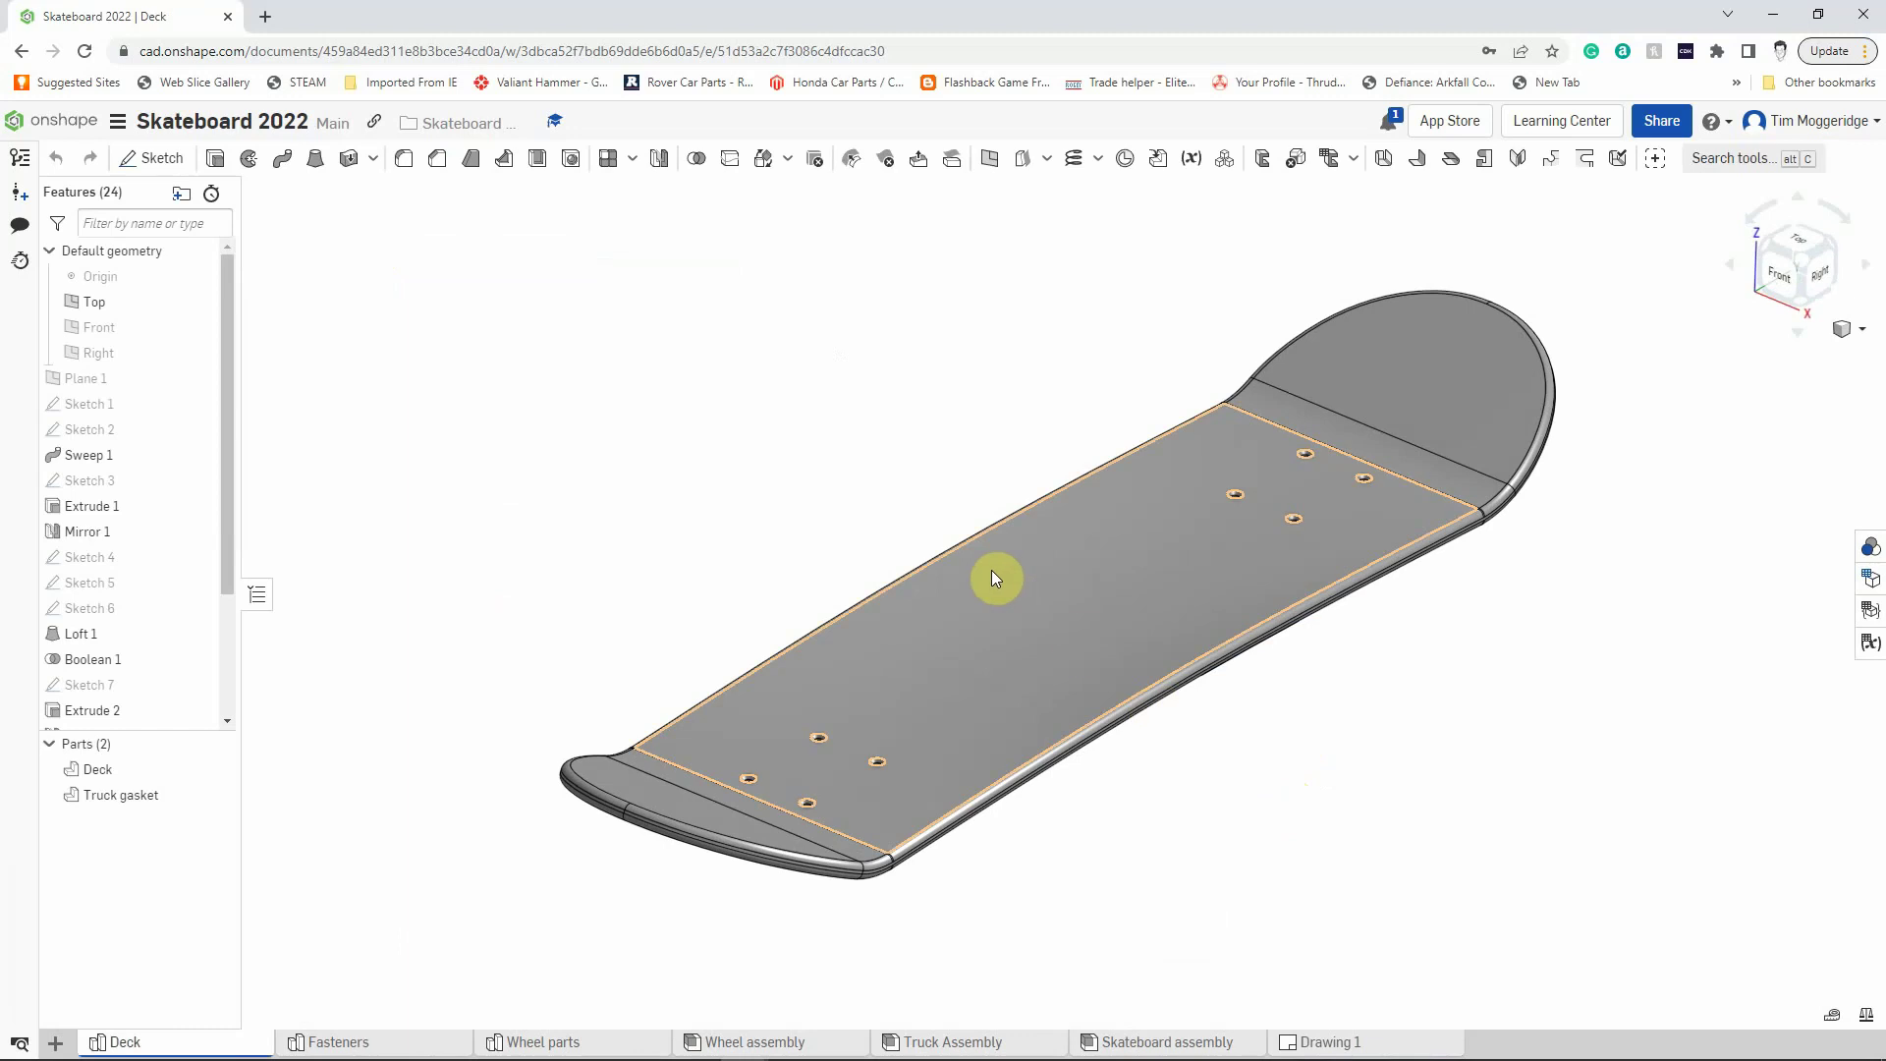
pyautogui.rightClick(93, 770)
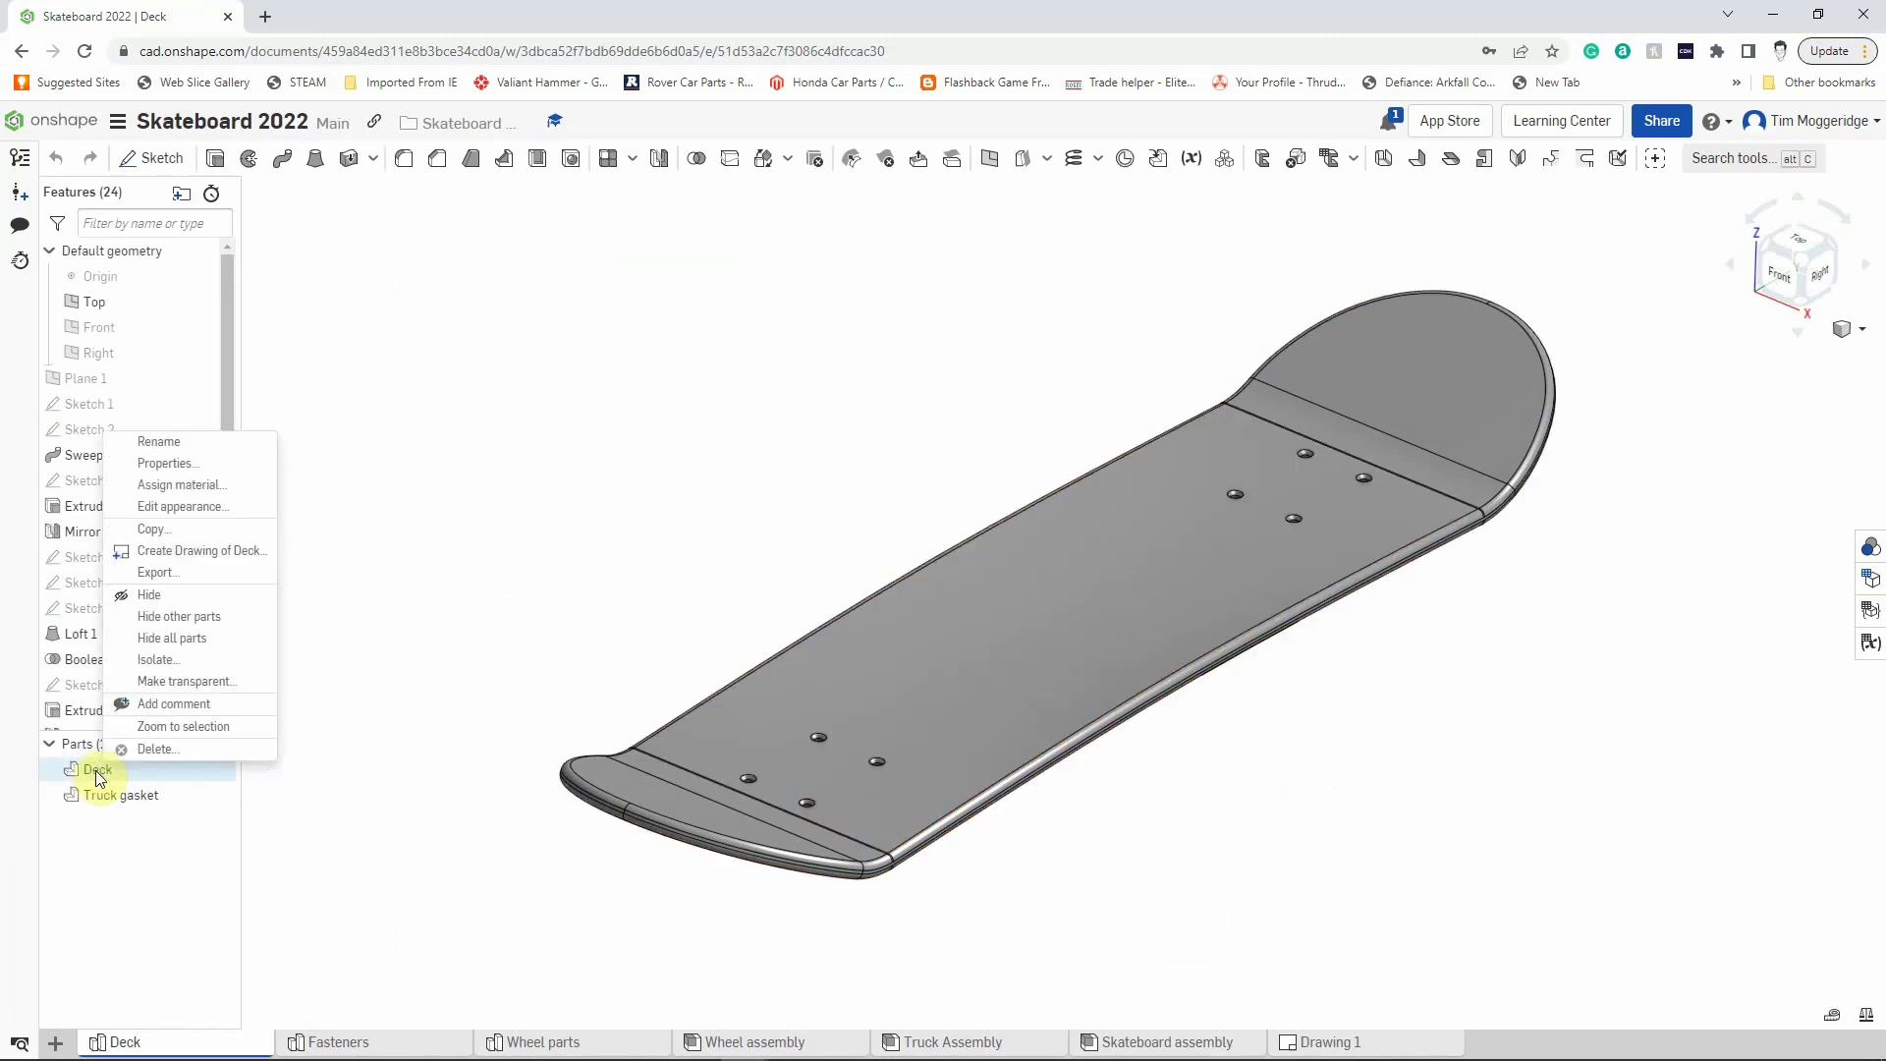
pyautogui.click(186, 466)
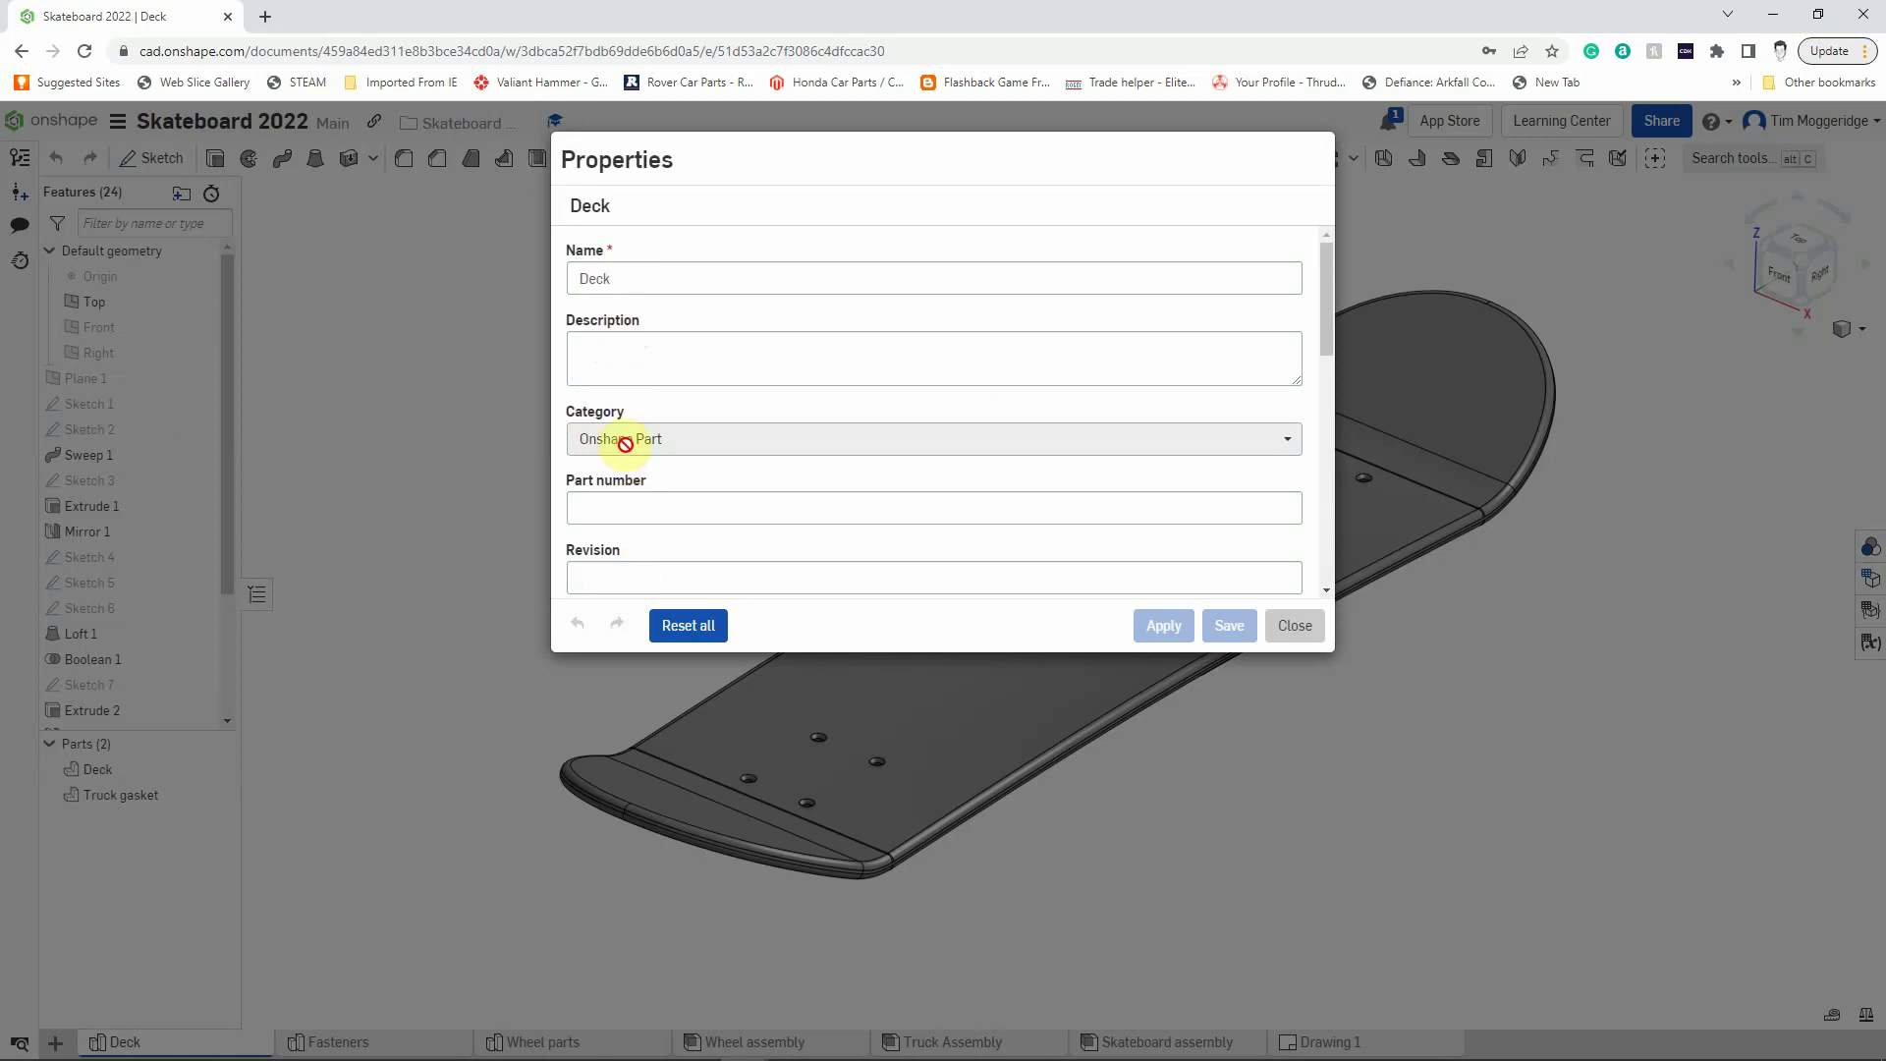
pyautogui.click(608, 342)
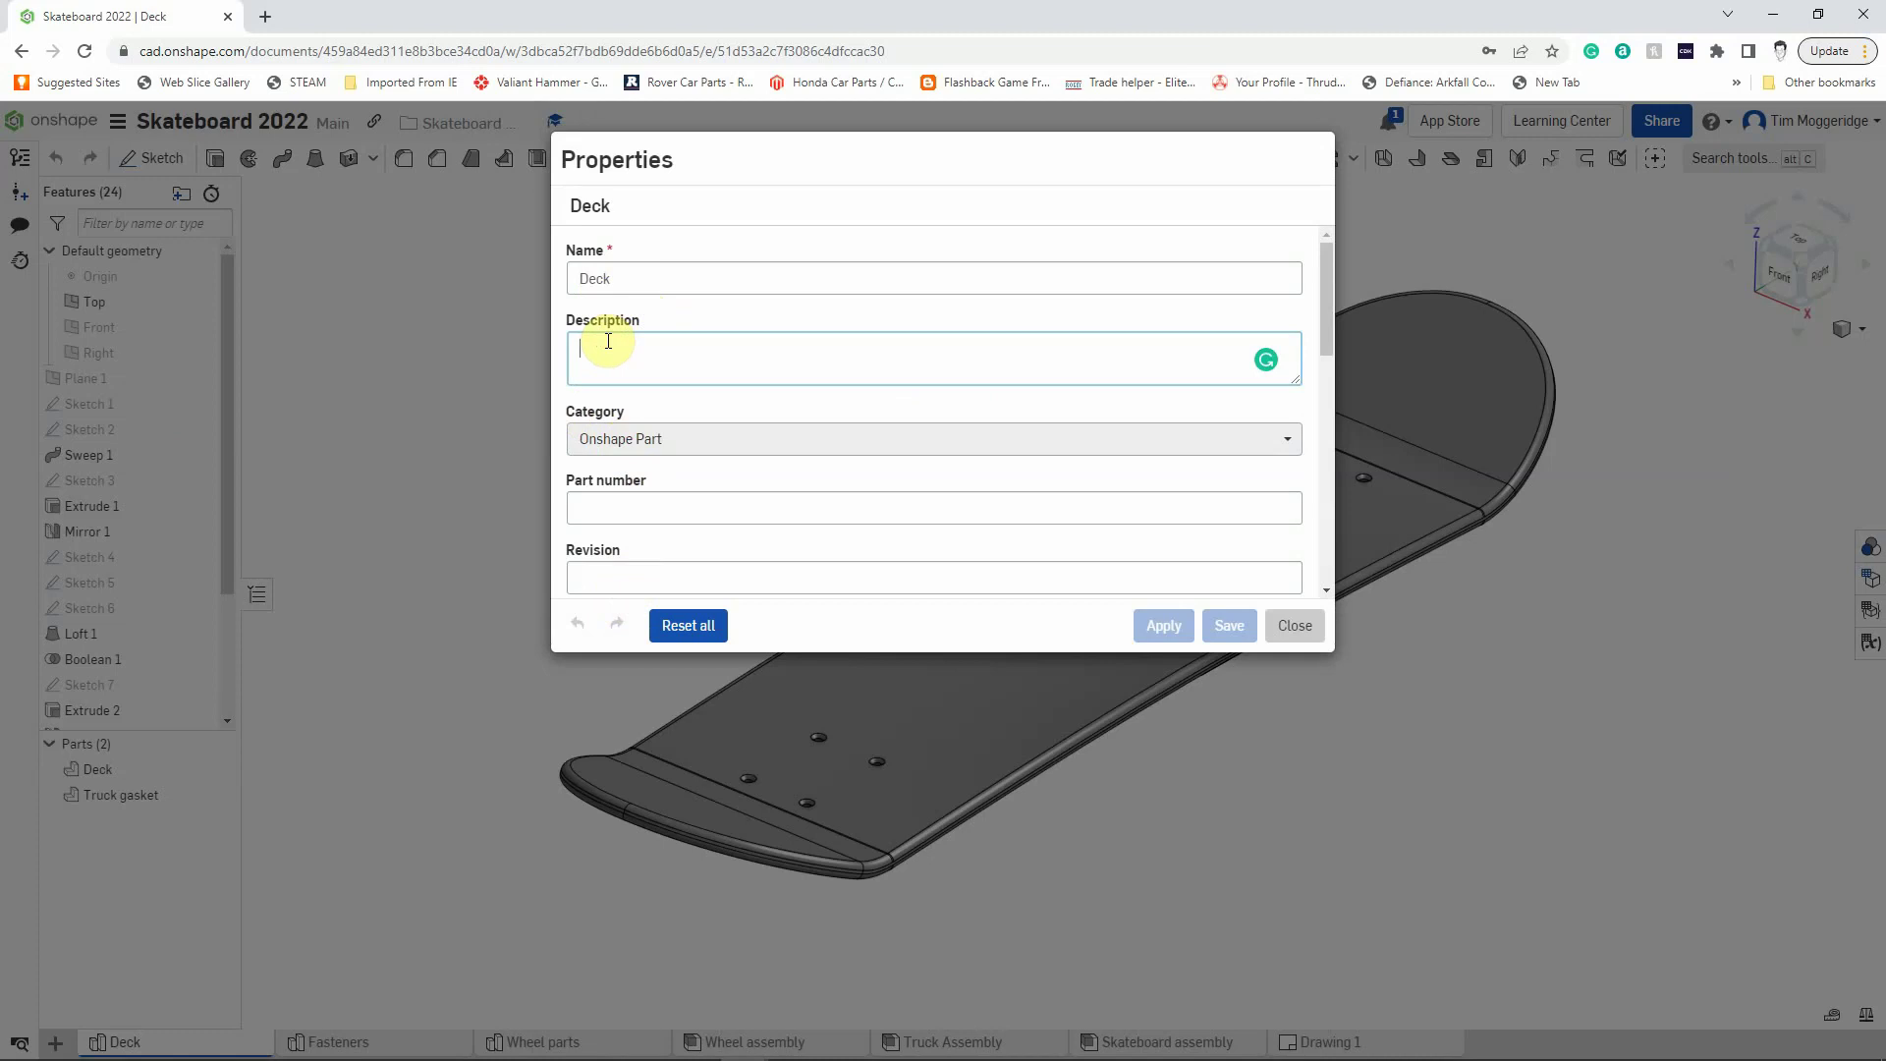
pyautogui.write('Areoply')
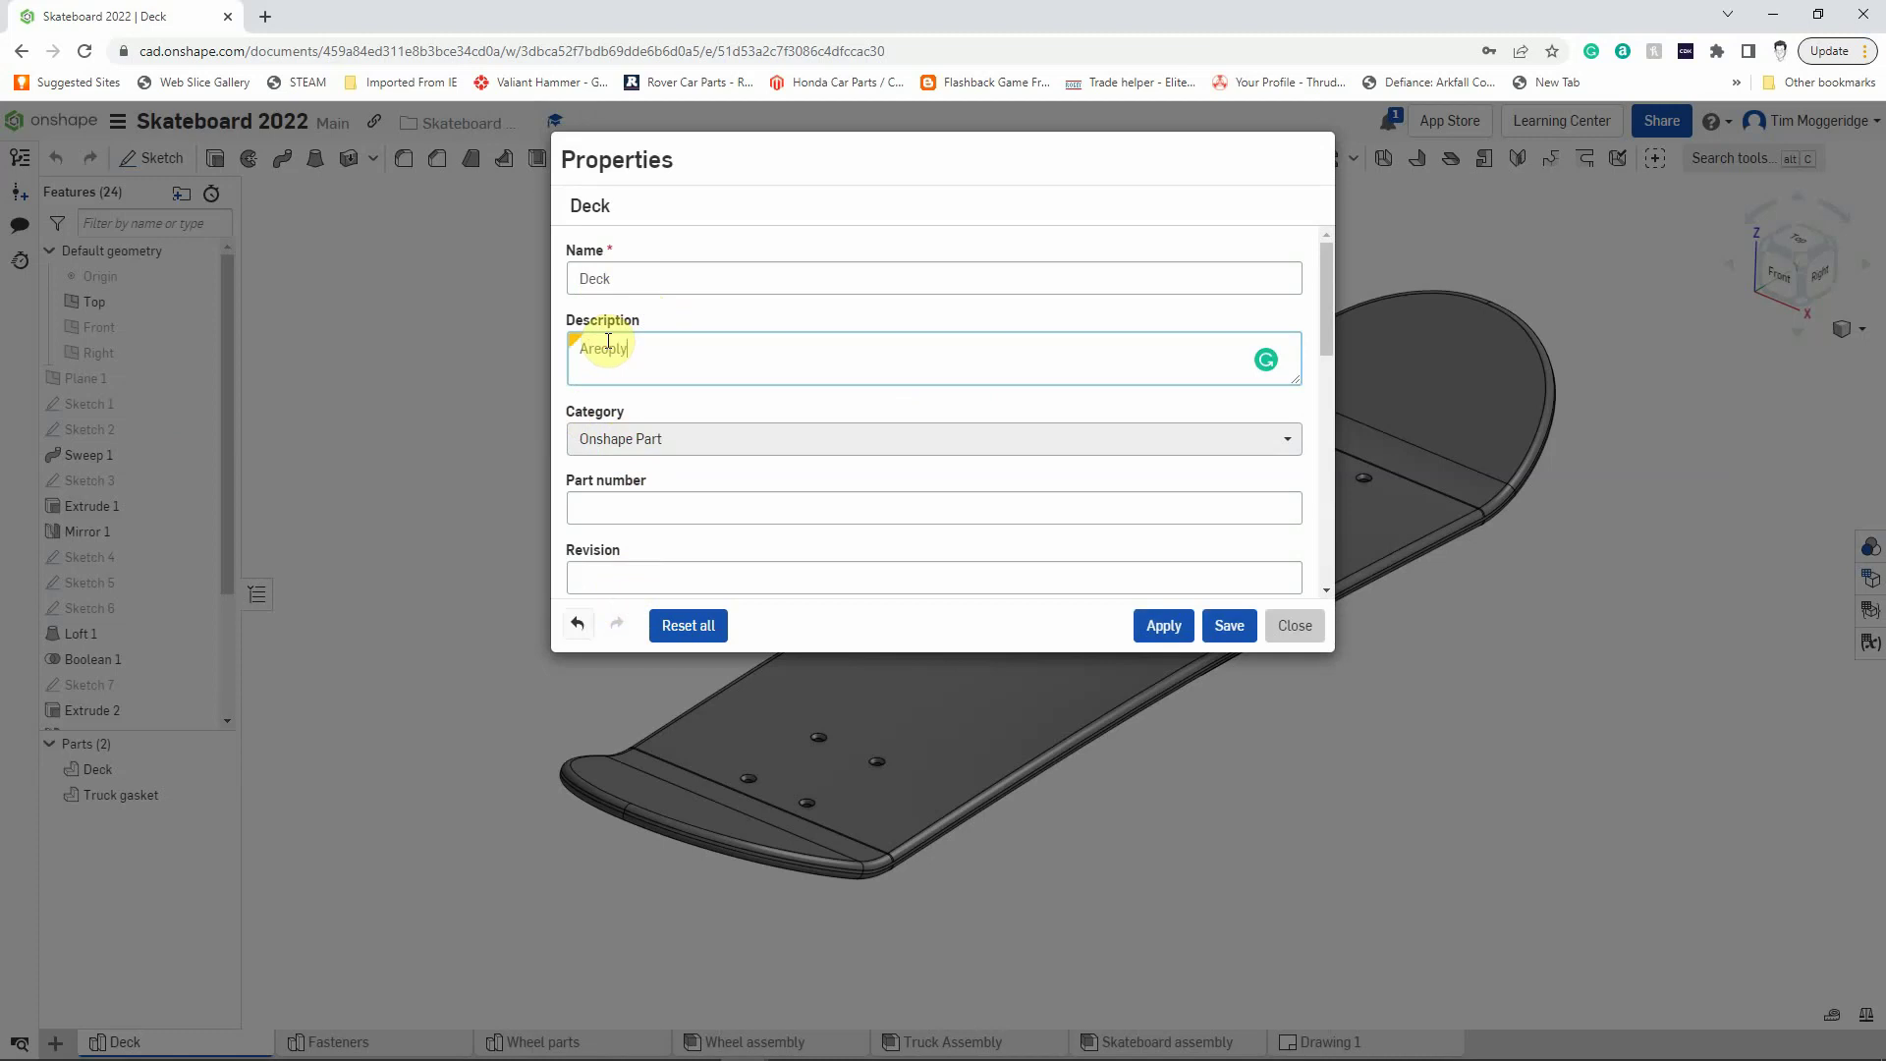
pyautogui.write(' laminated deck')
pyautogui.click(630, 504)
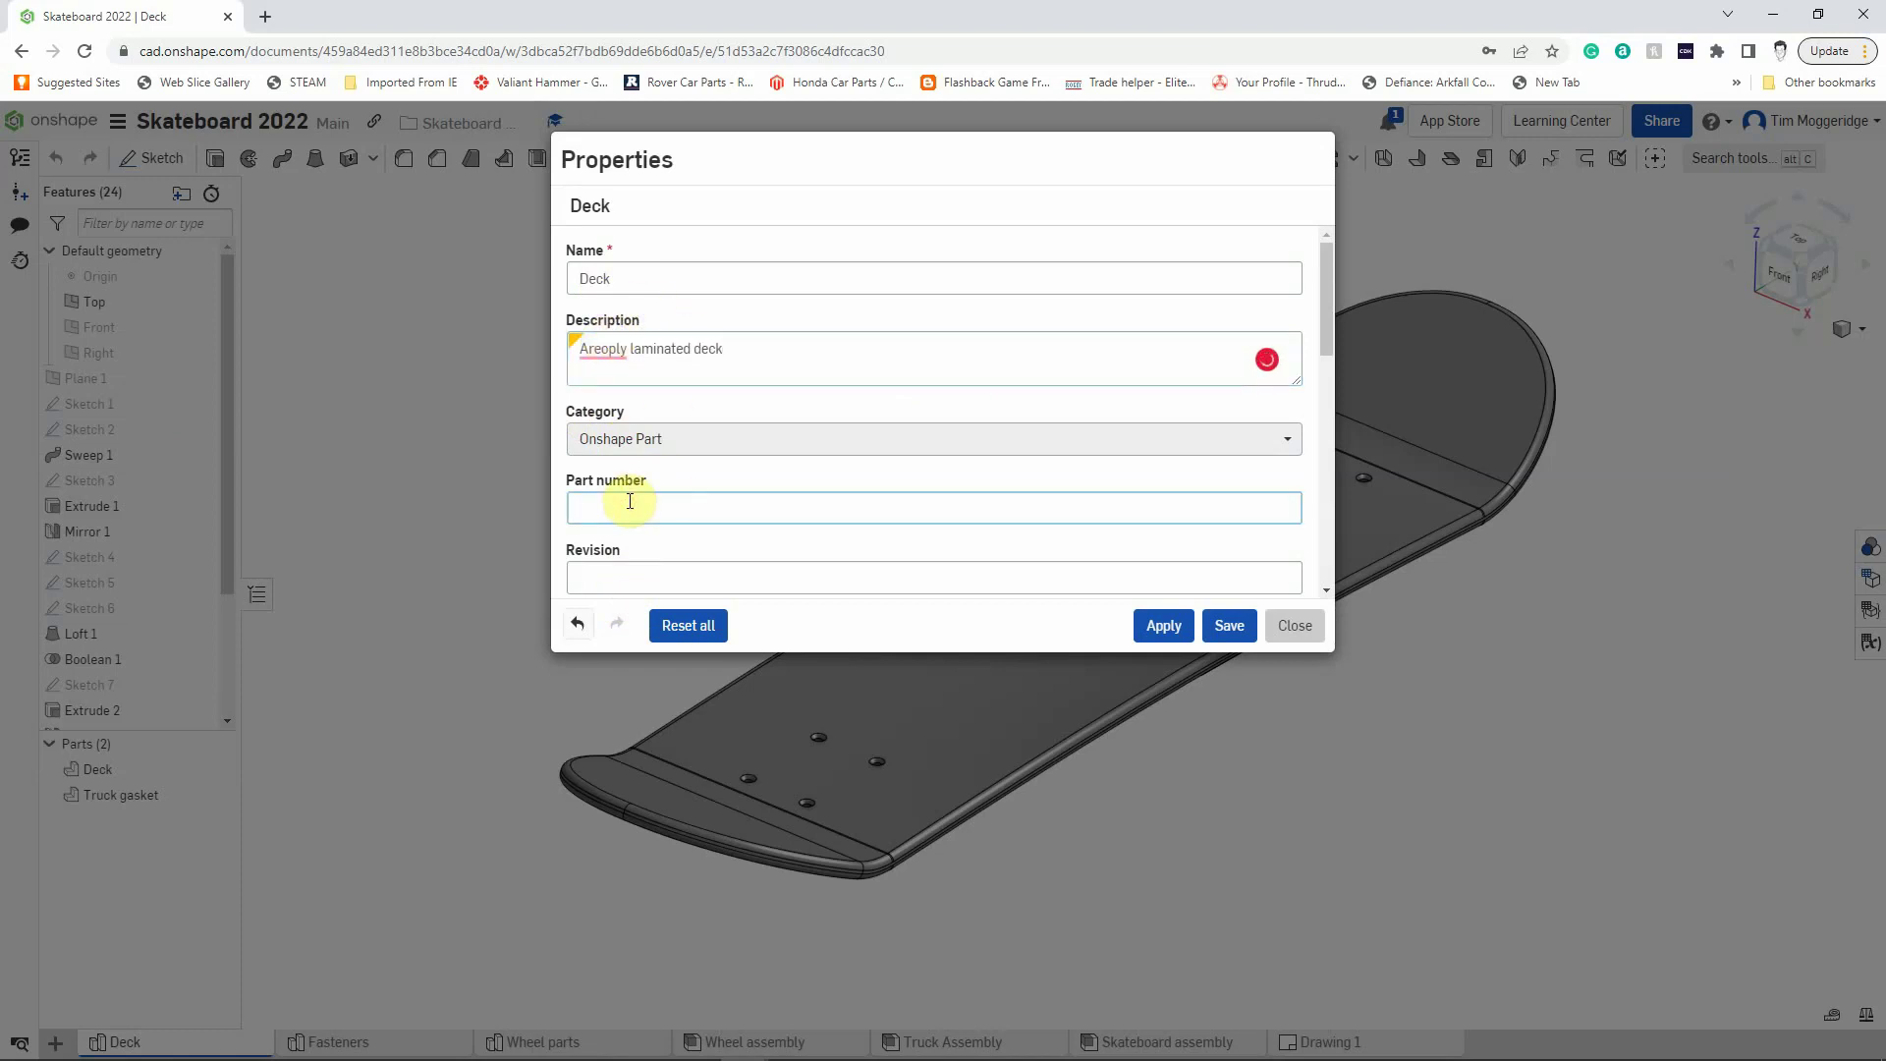
pyautogui.write('SB001')
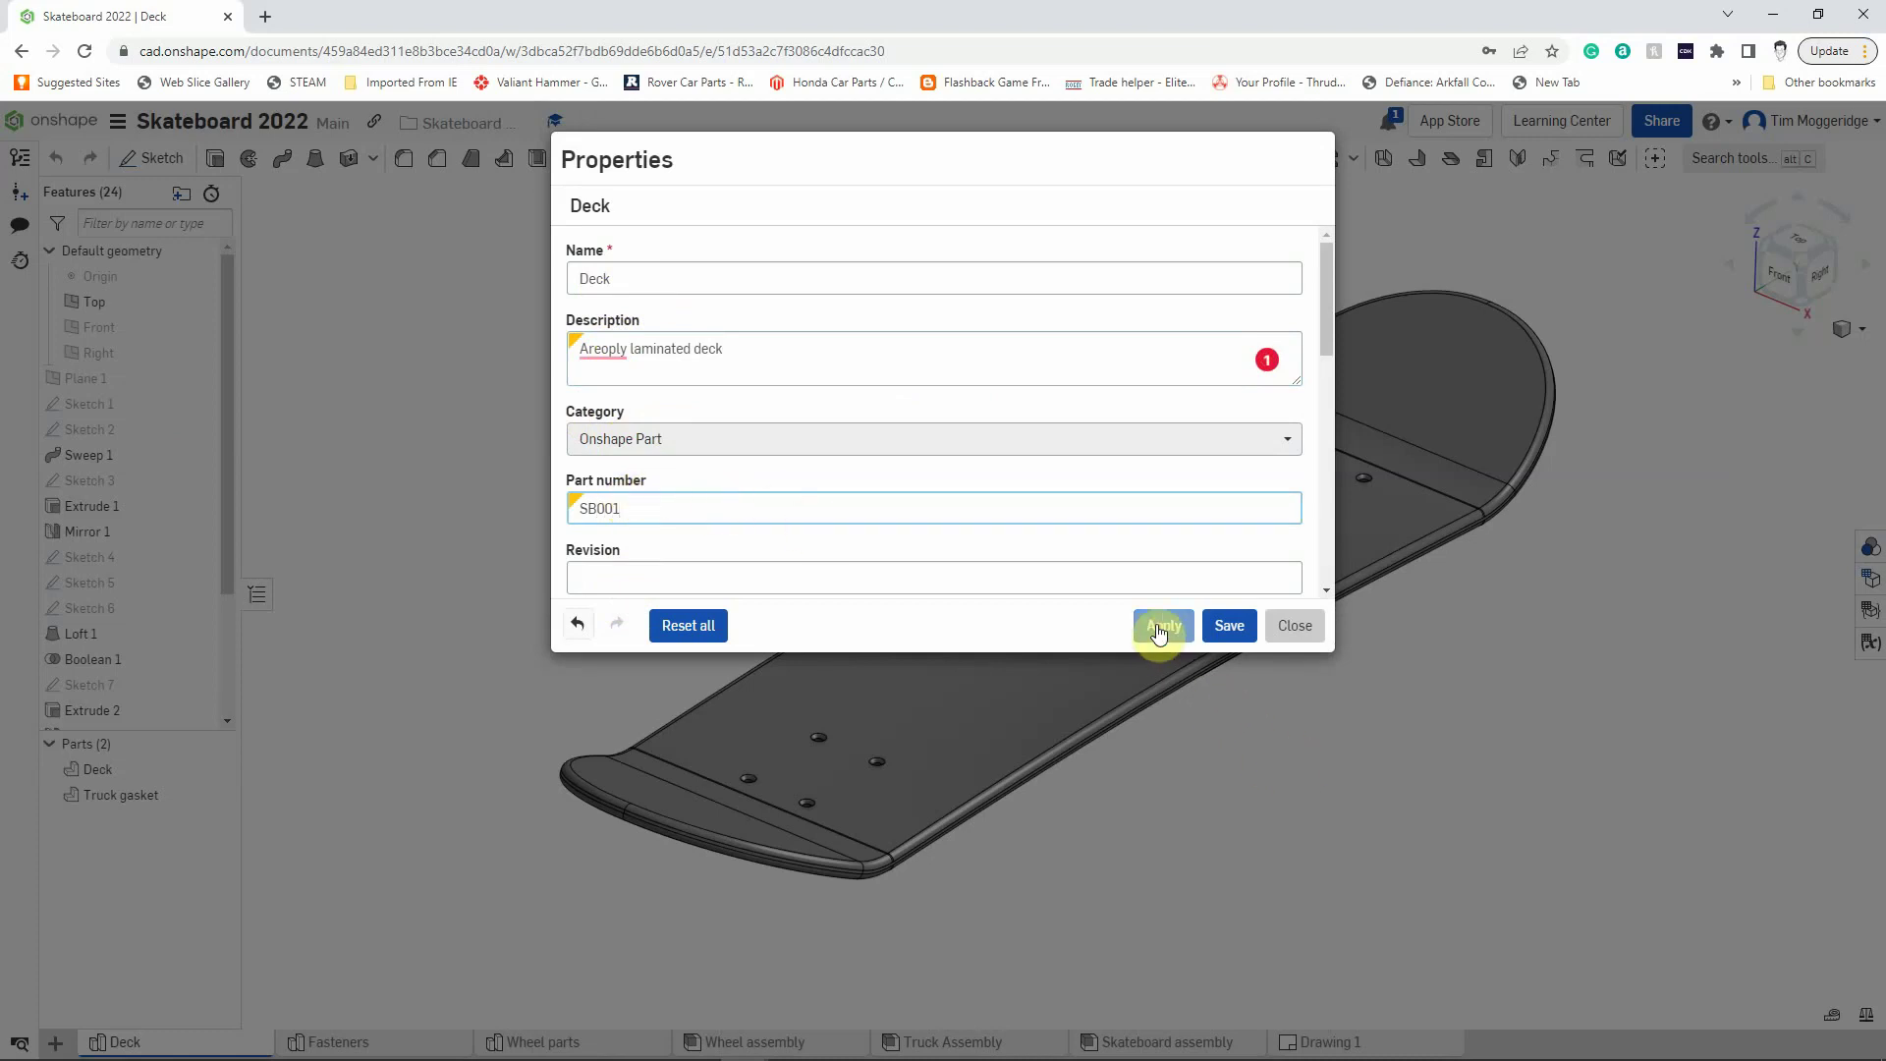
pyautogui.click(1227, 625)
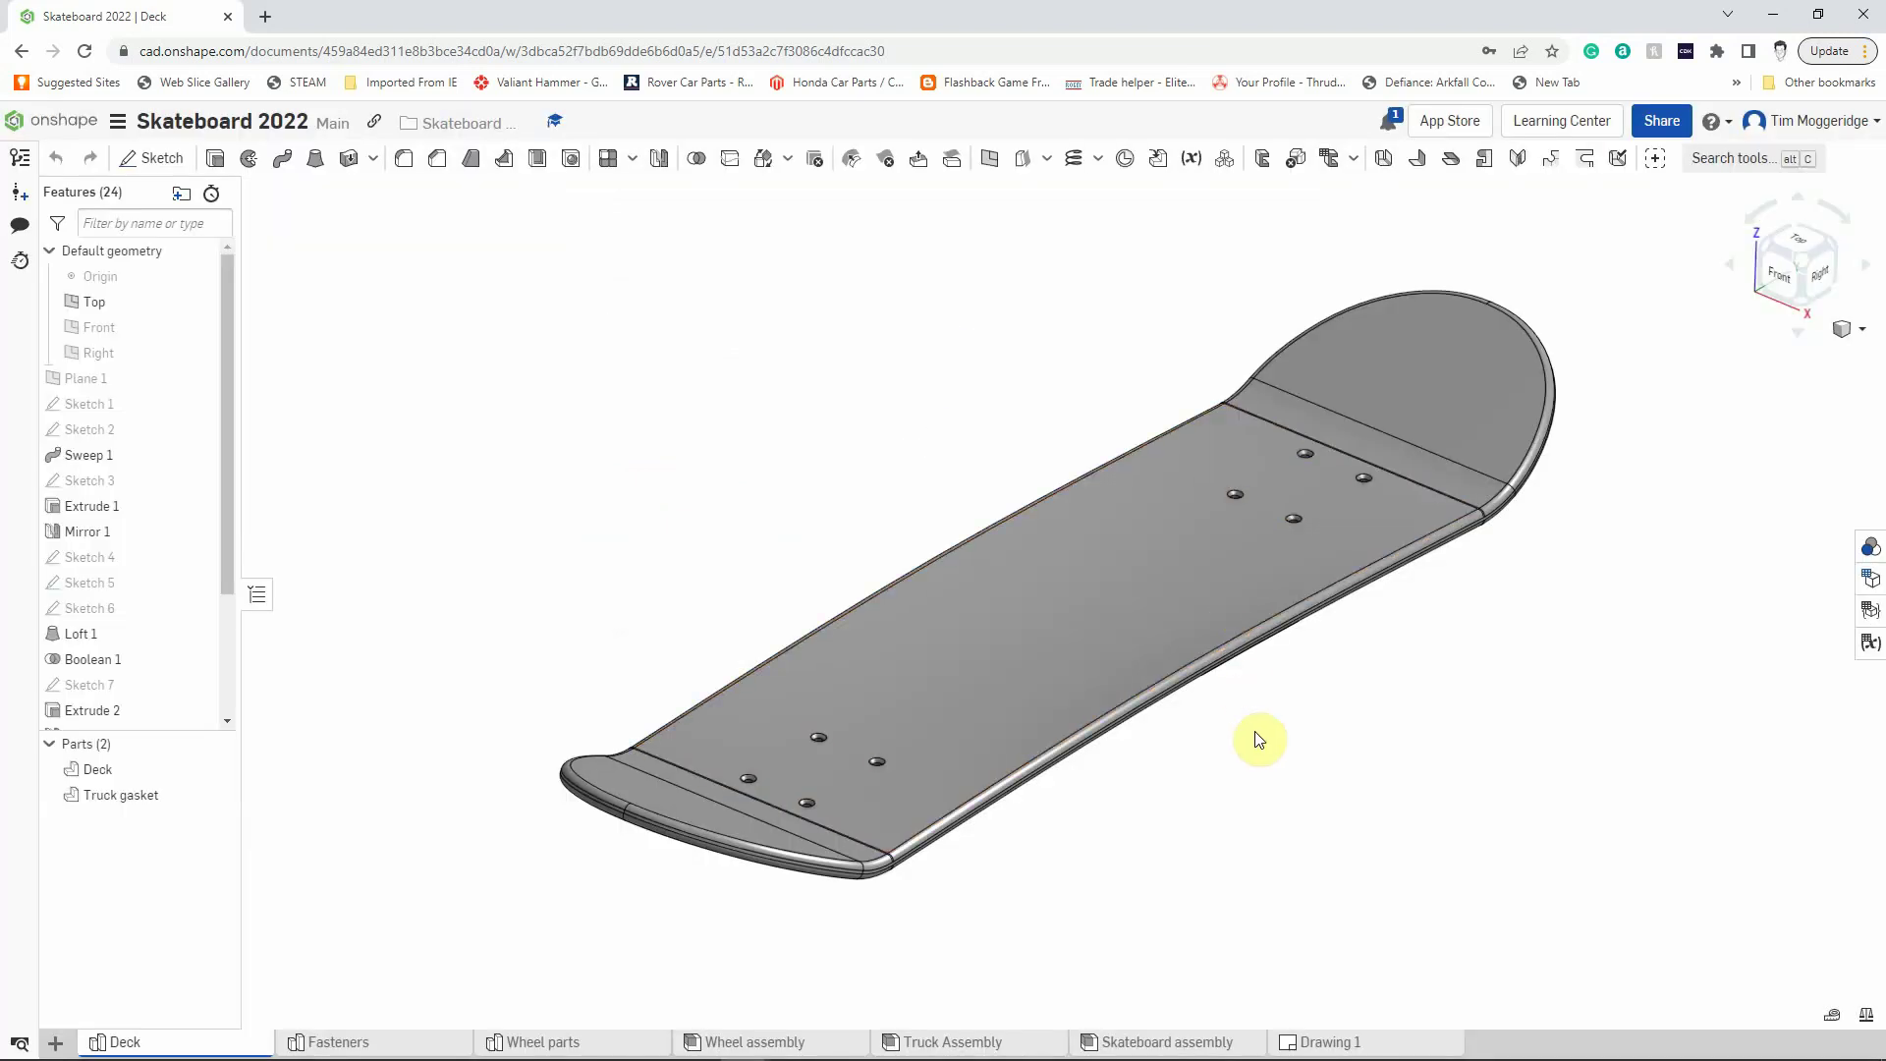
# Step: Return to Drawing 1 and update it from the workspace to refresh the BOM table with the deck's properties
pyautogui.click(1321, 1047)
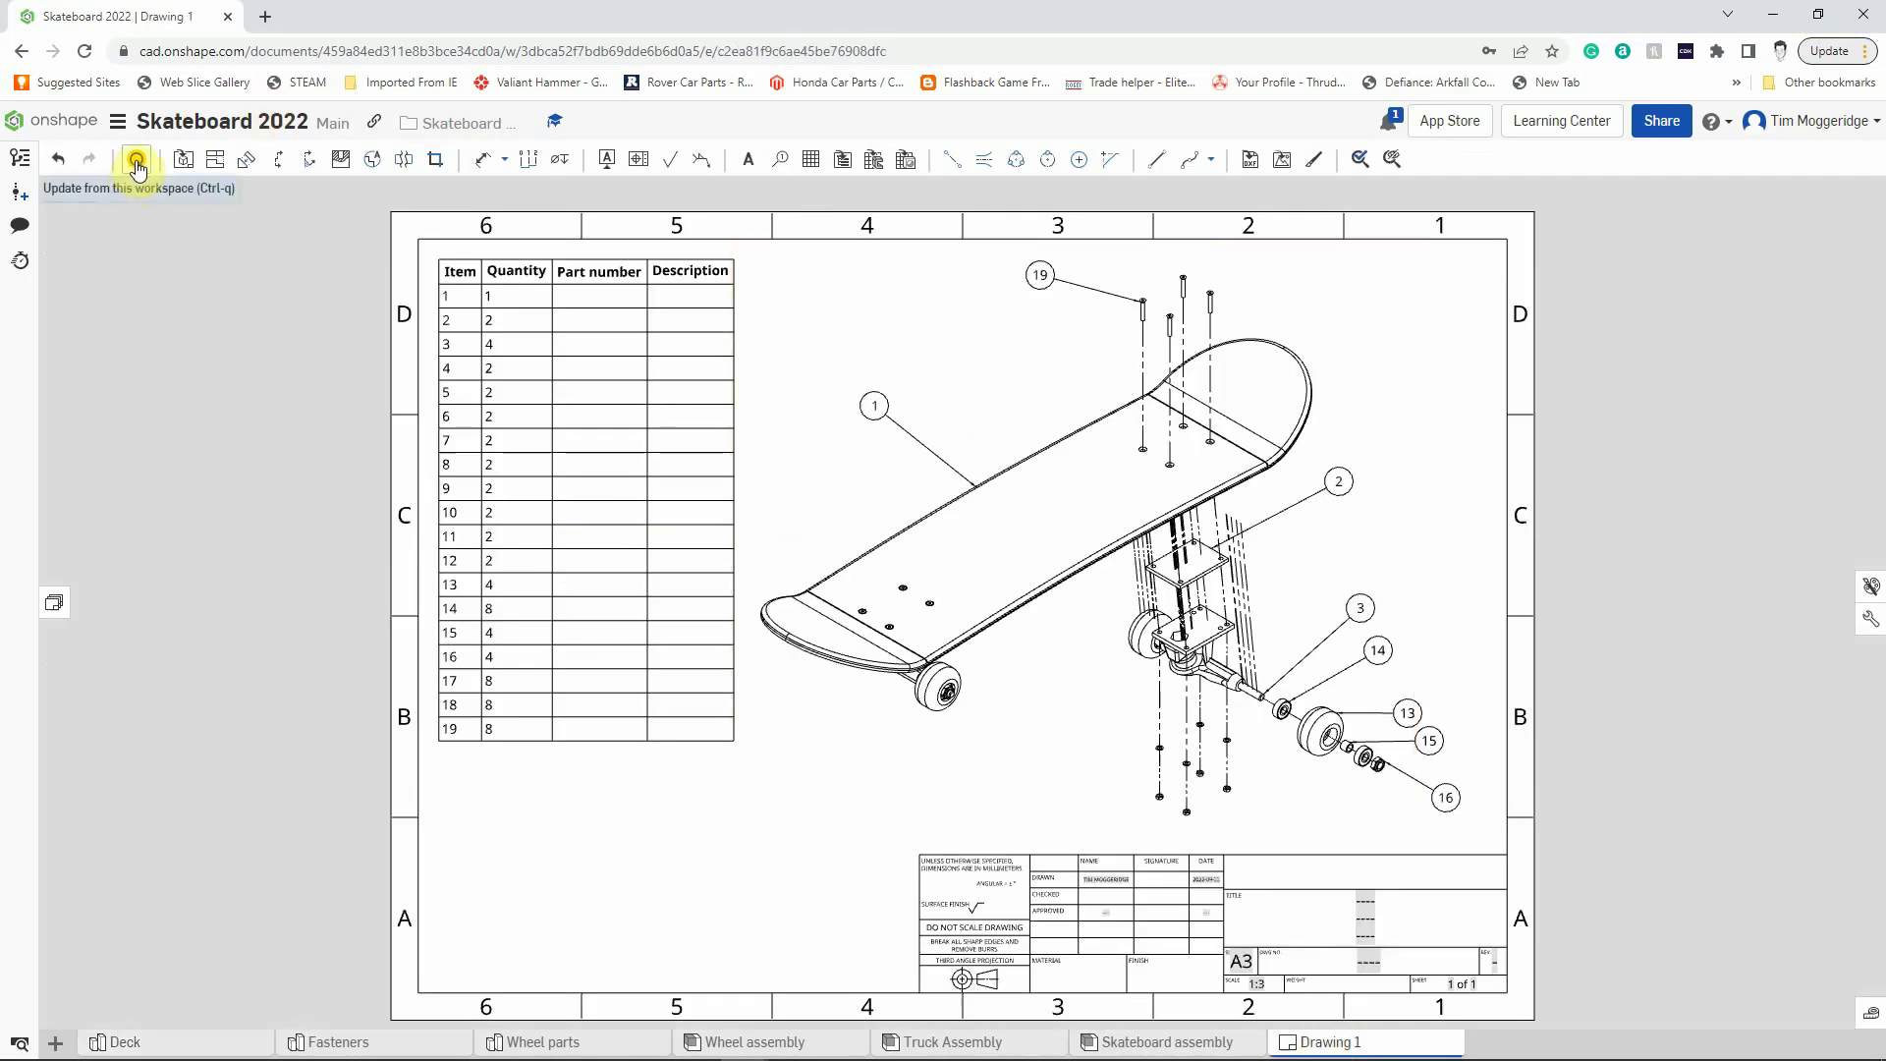
pyautogui.click(137, 163)
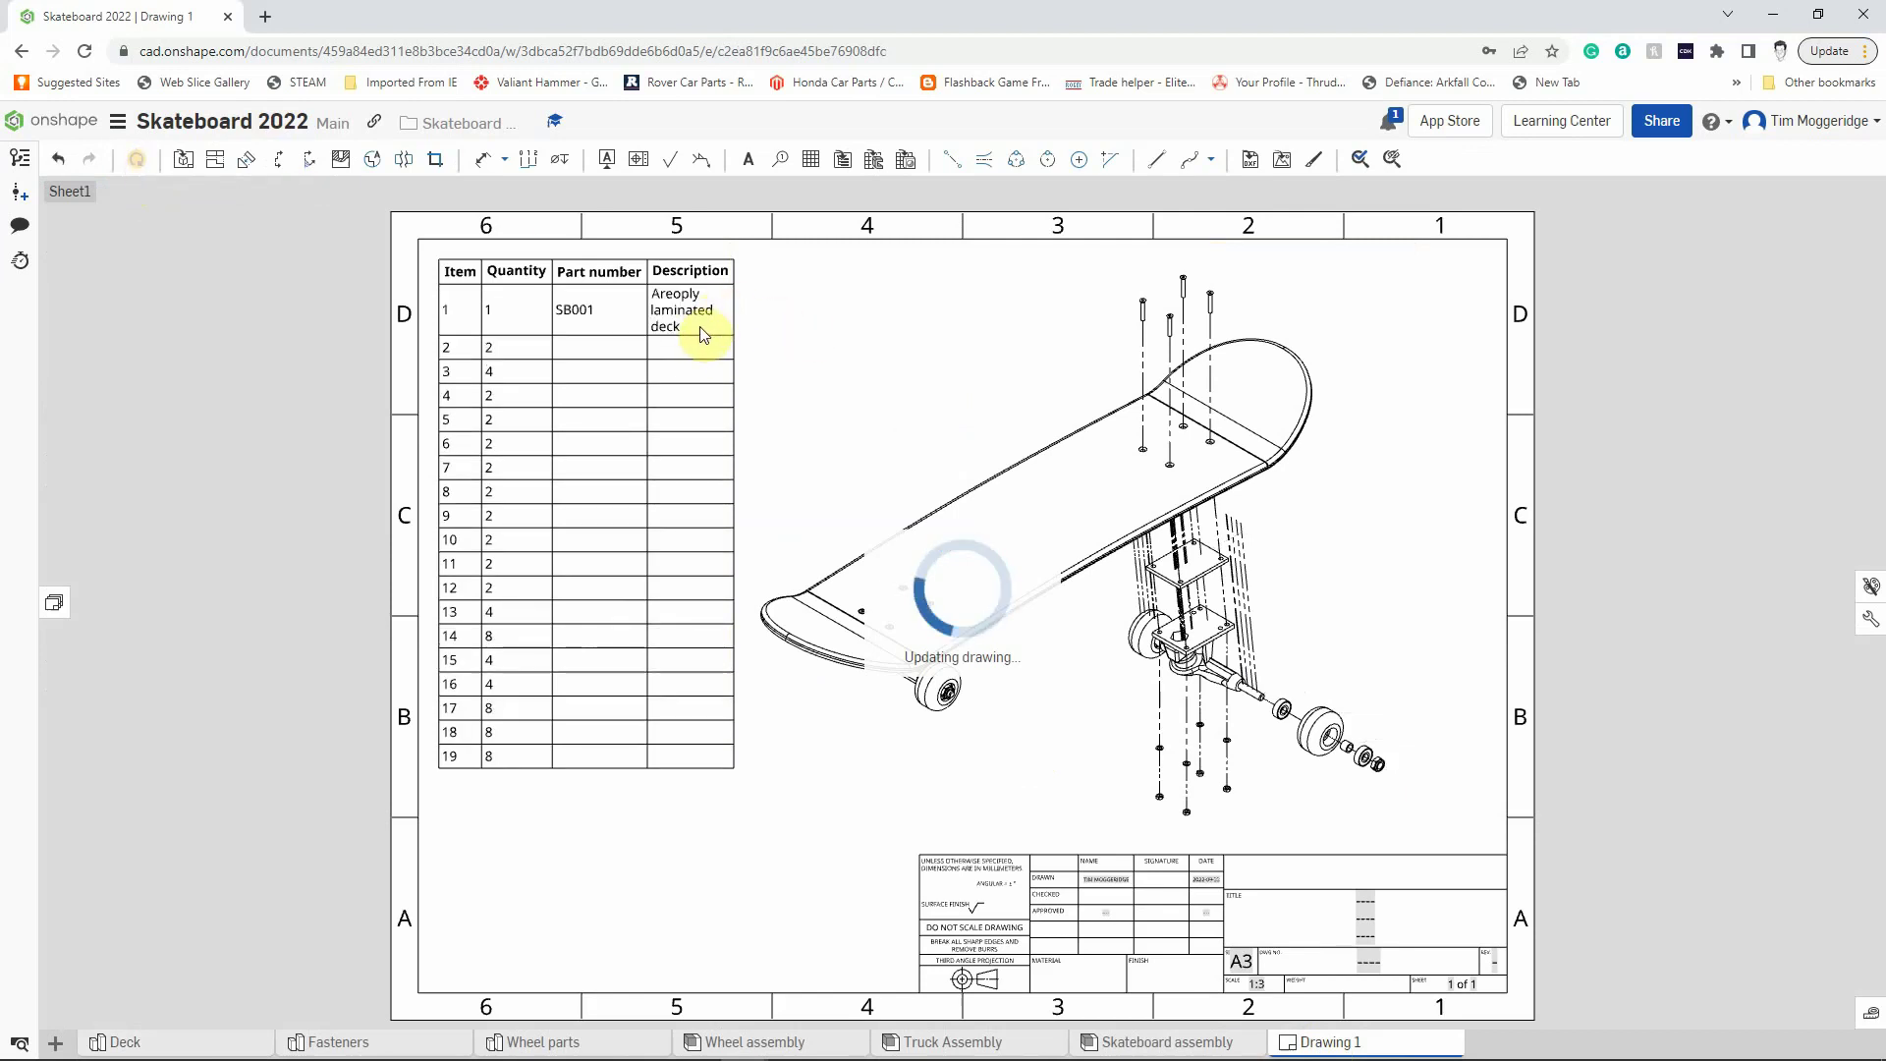
pyautogui.click(597, 316)
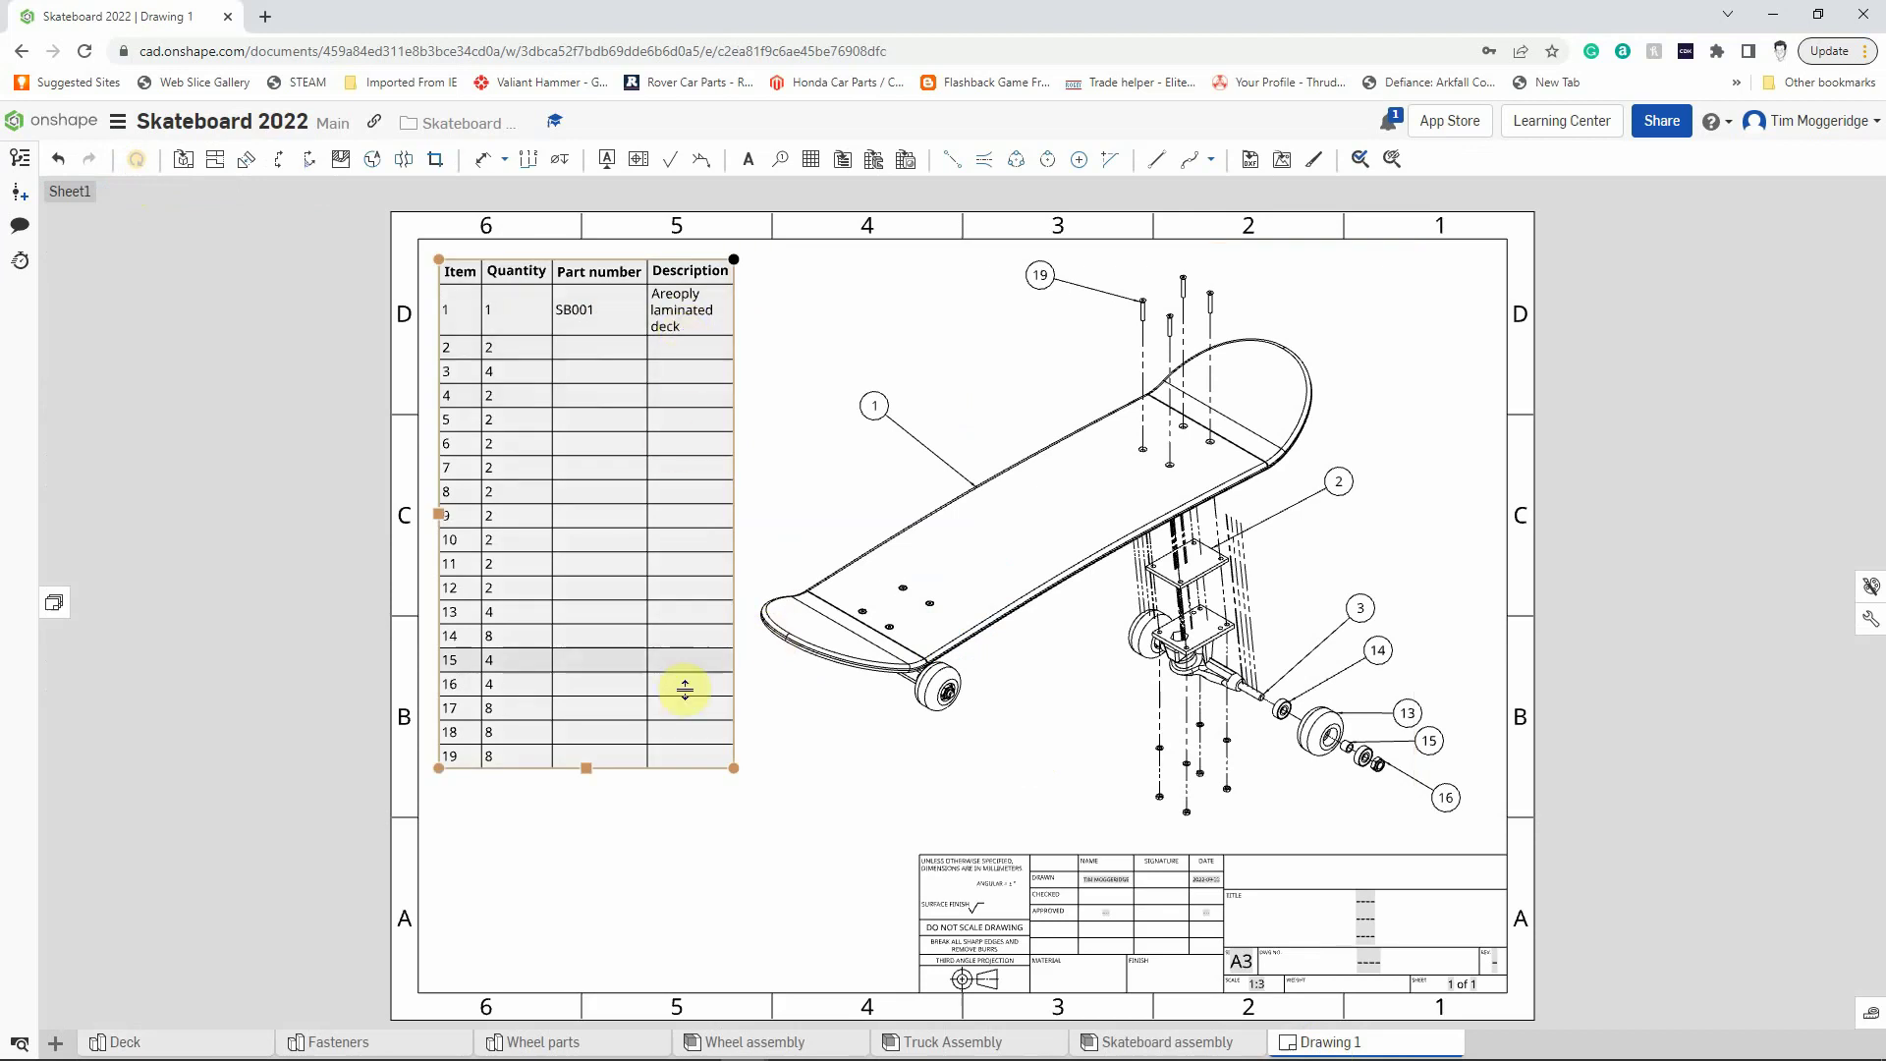
pyautogui.click(737, 869)
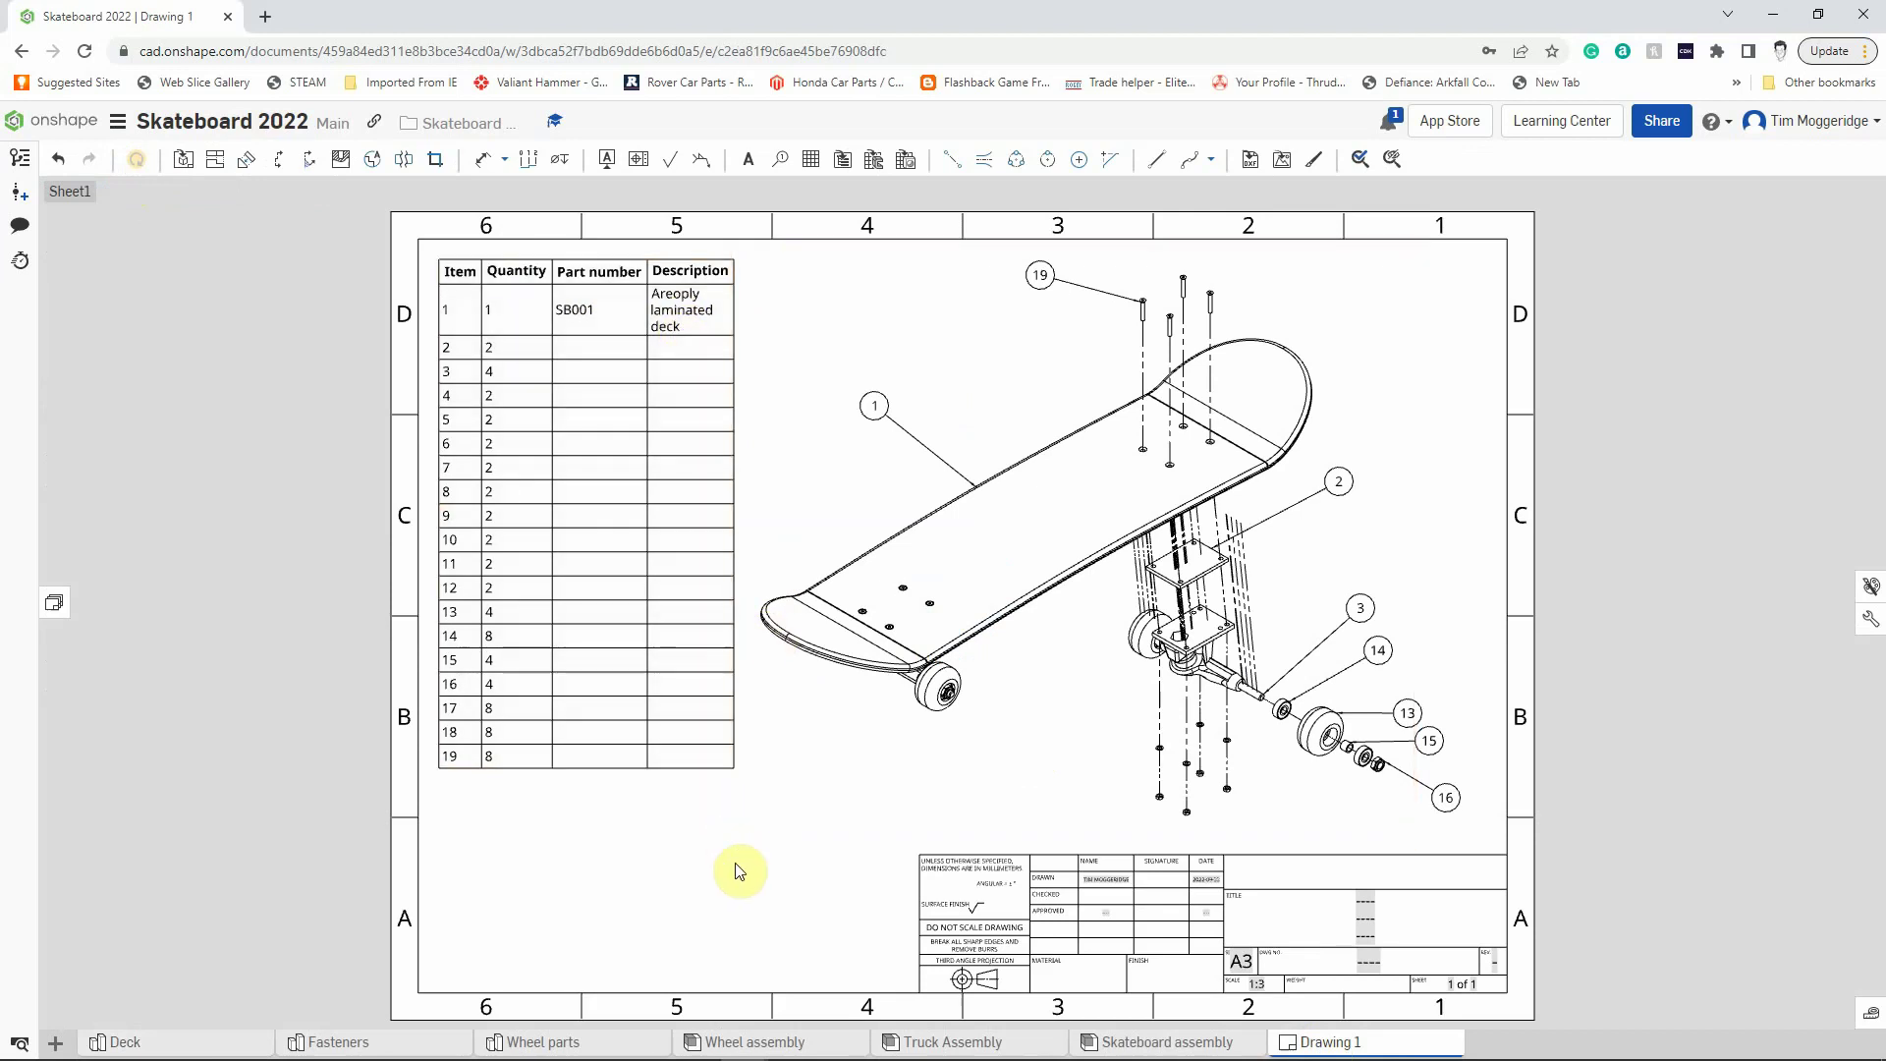
# Step: Widen the BOM table and its Description column, and reposition the table inside the border at the sheet's upper-left corner
pyautogui.click(734, 398)
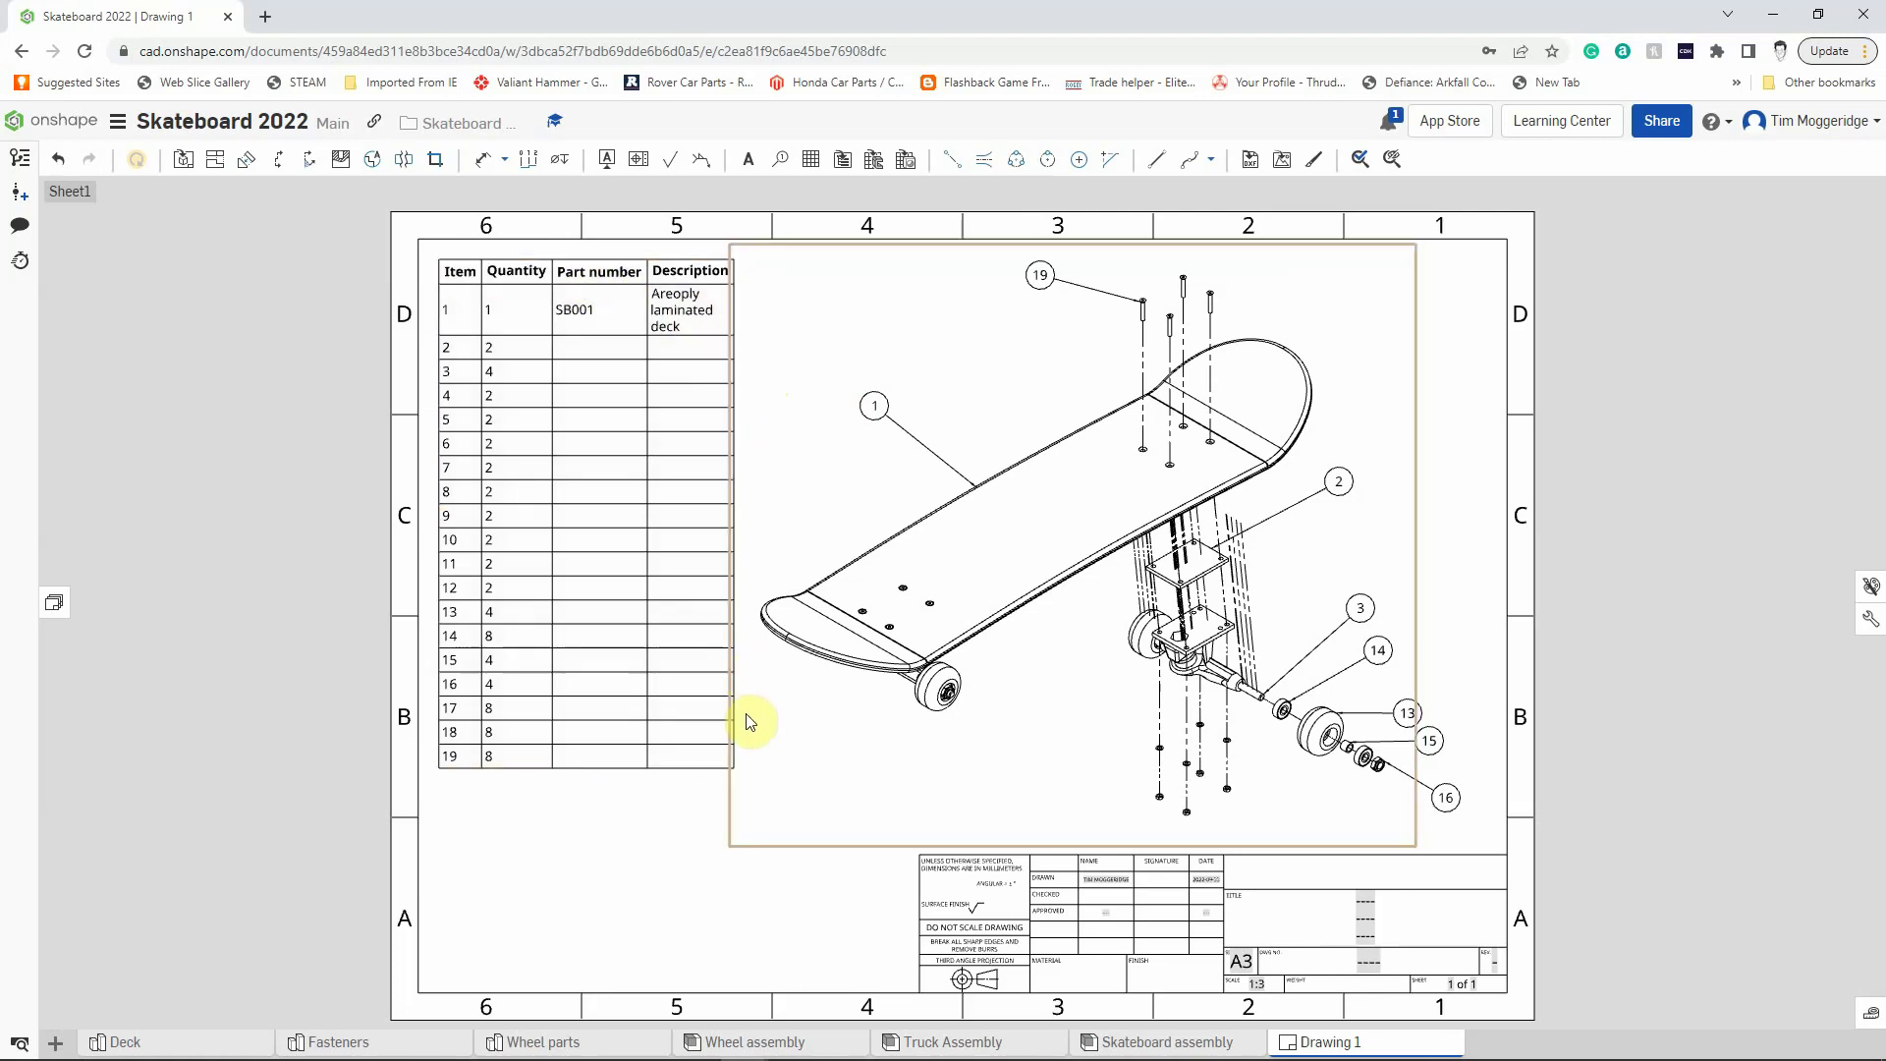
pyautogui.moveTo(734, 769); pyautogui.dragTo(755, 778)
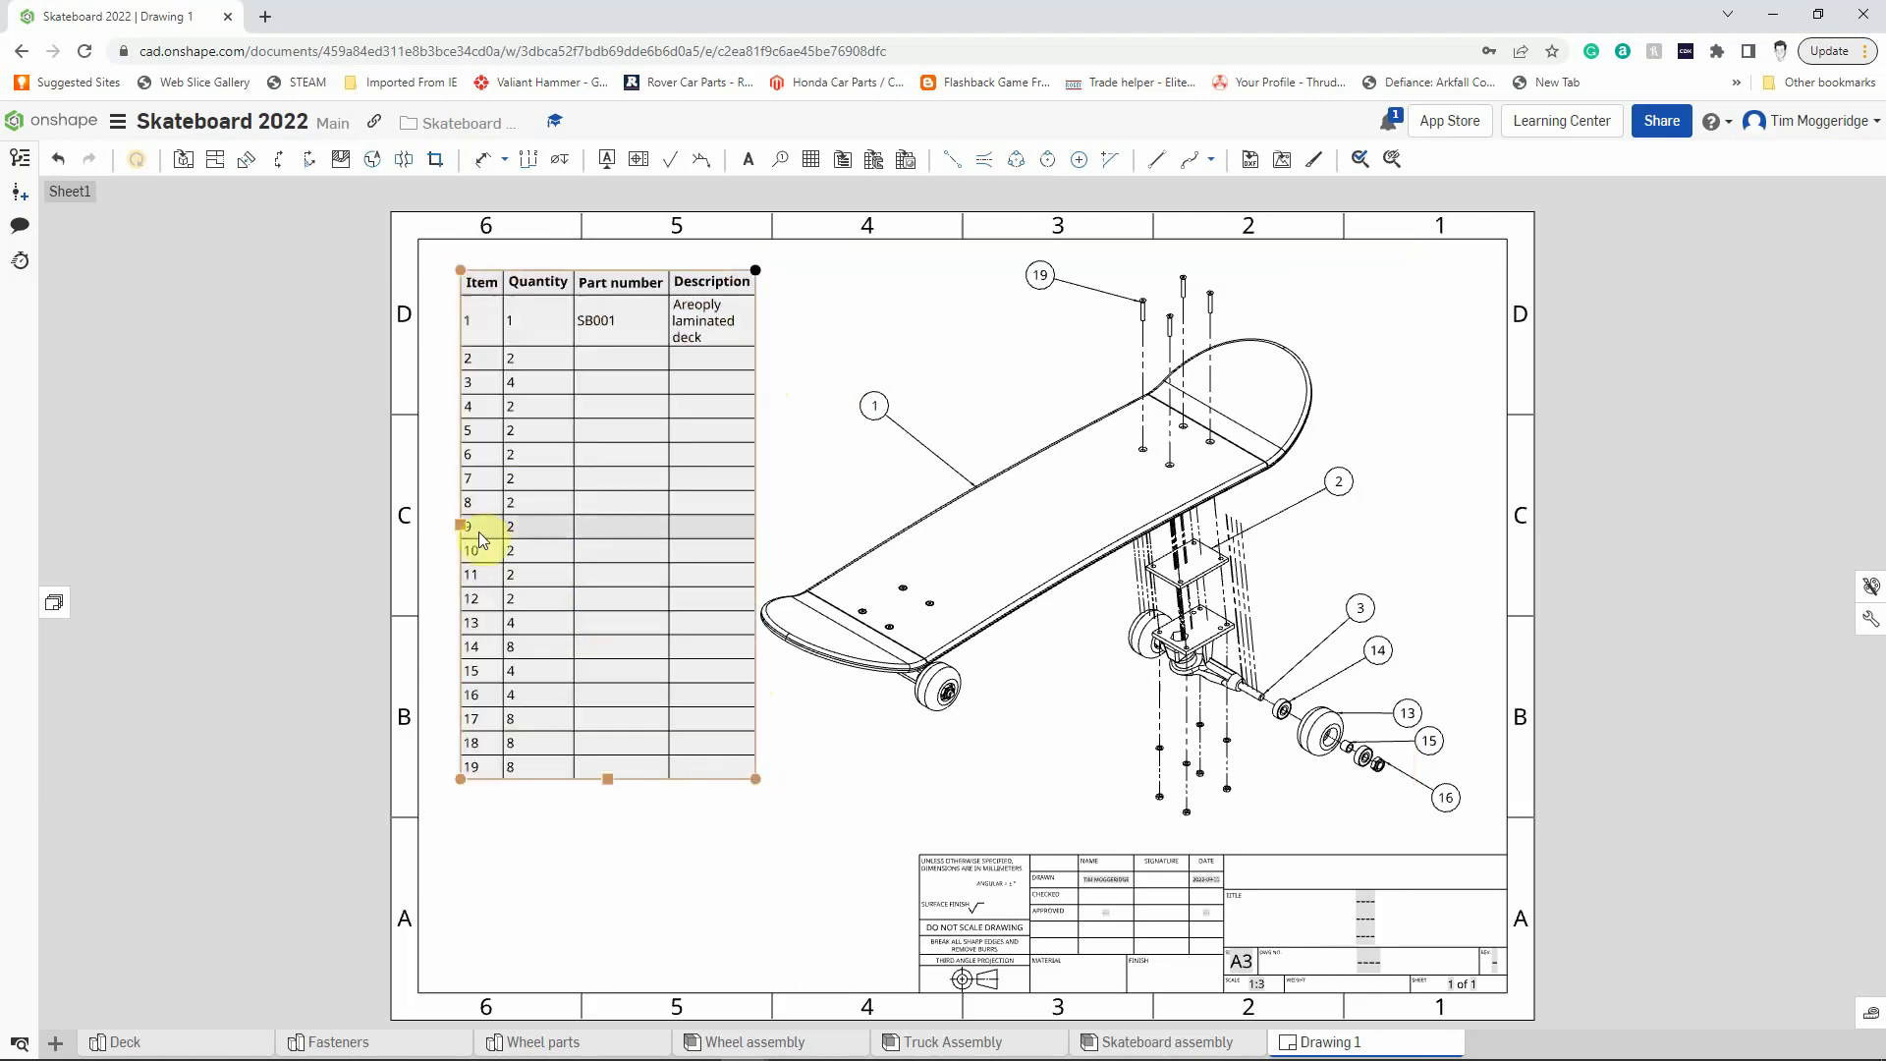
pyautogui.moveTo(458, 525); pyautogui.dragTo(424, 526)
pyautogui.moveTo(550, 415); pyautogui.dragTo(542, 410)
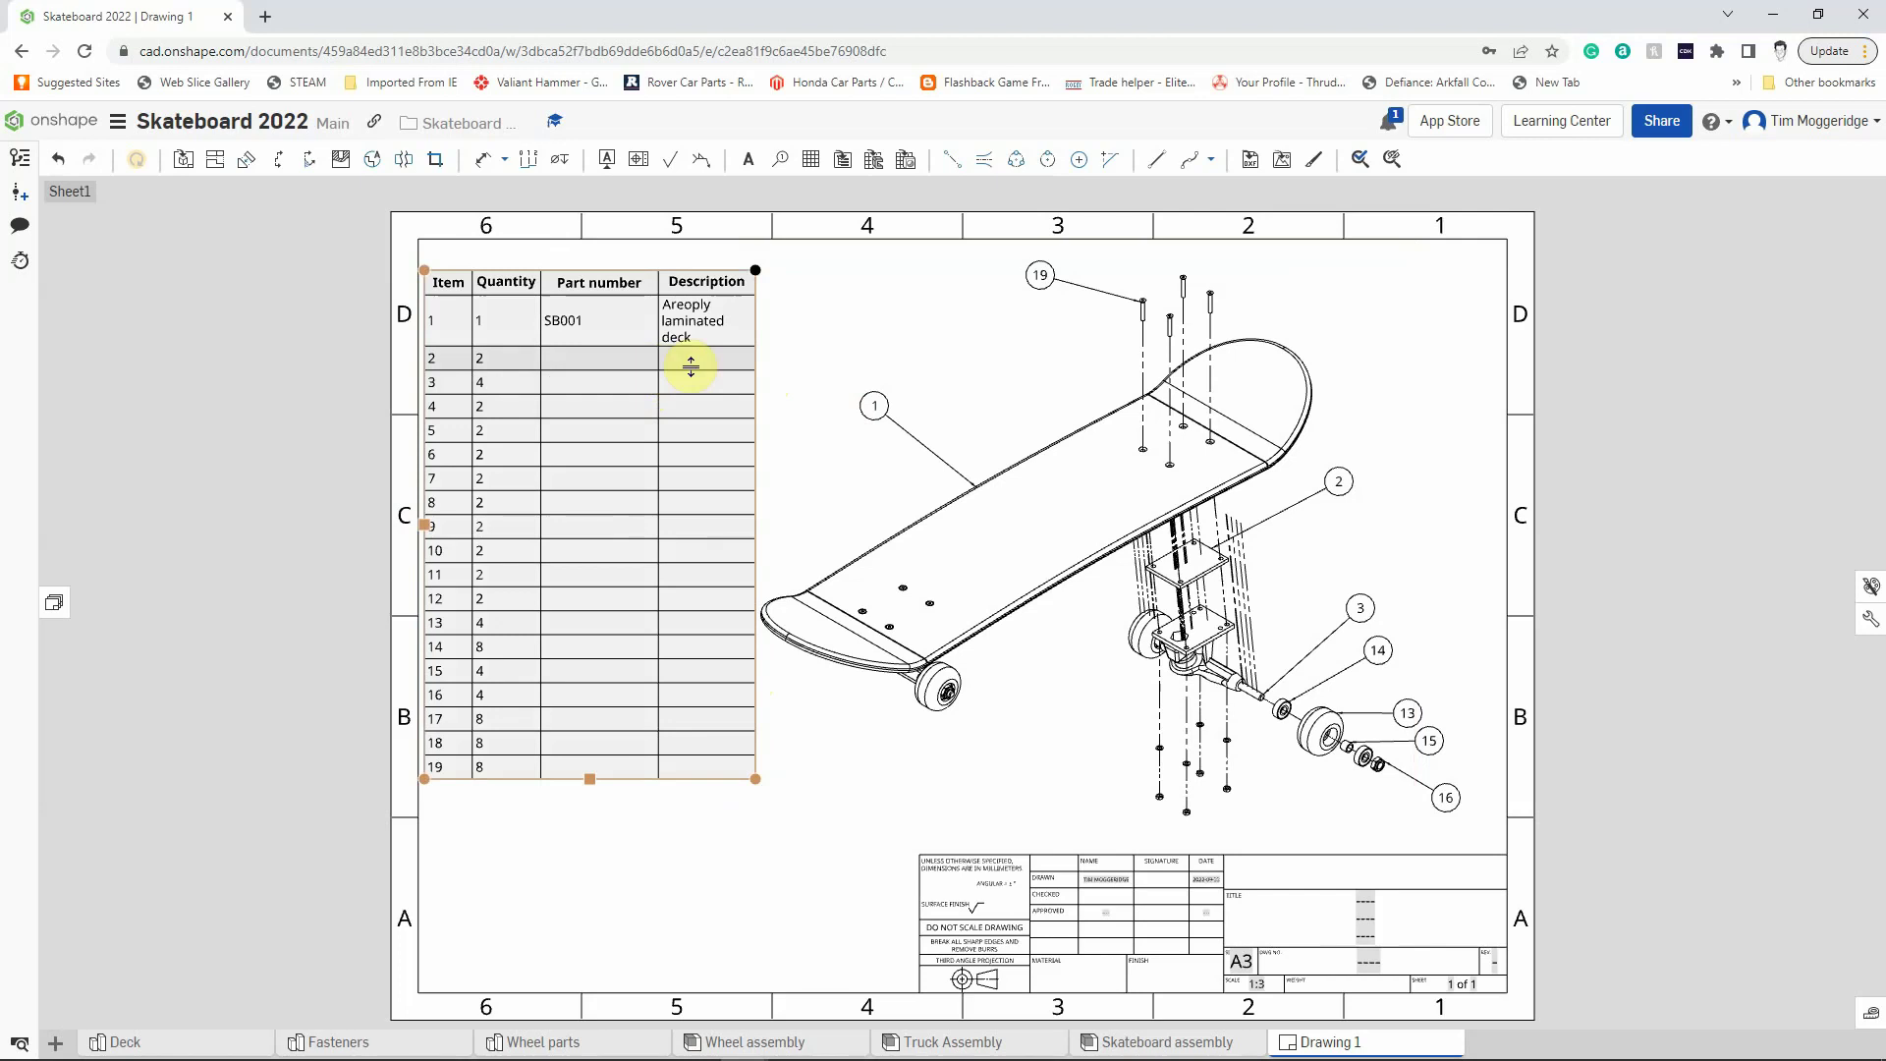
pyautogui.moveTo(661, 360); pyautogui.dragTo(639, 357)
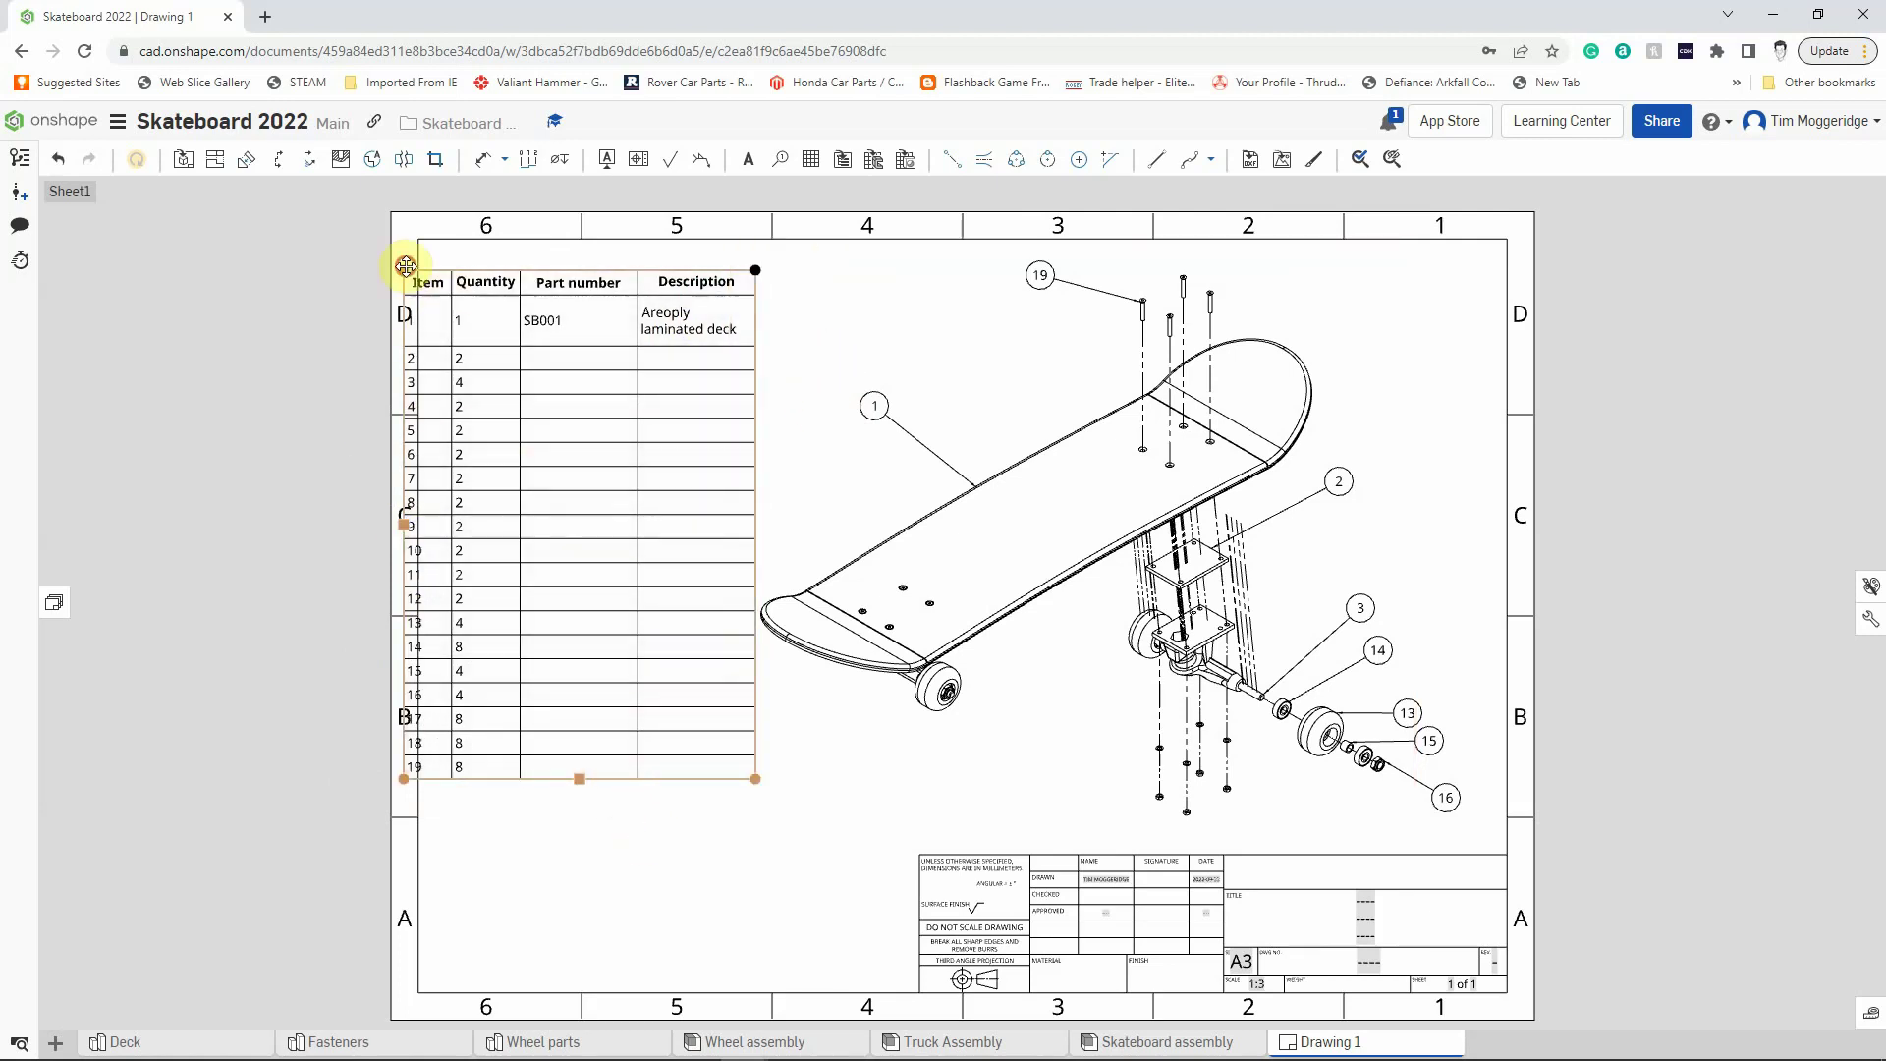
pyautogui.moveTo(405, 266)
pyautogui.mouseDown()
pyautogui.moveTo(442, 274)
pyautogui.moveTo(425, 256)
pyautogui.mouseUp()
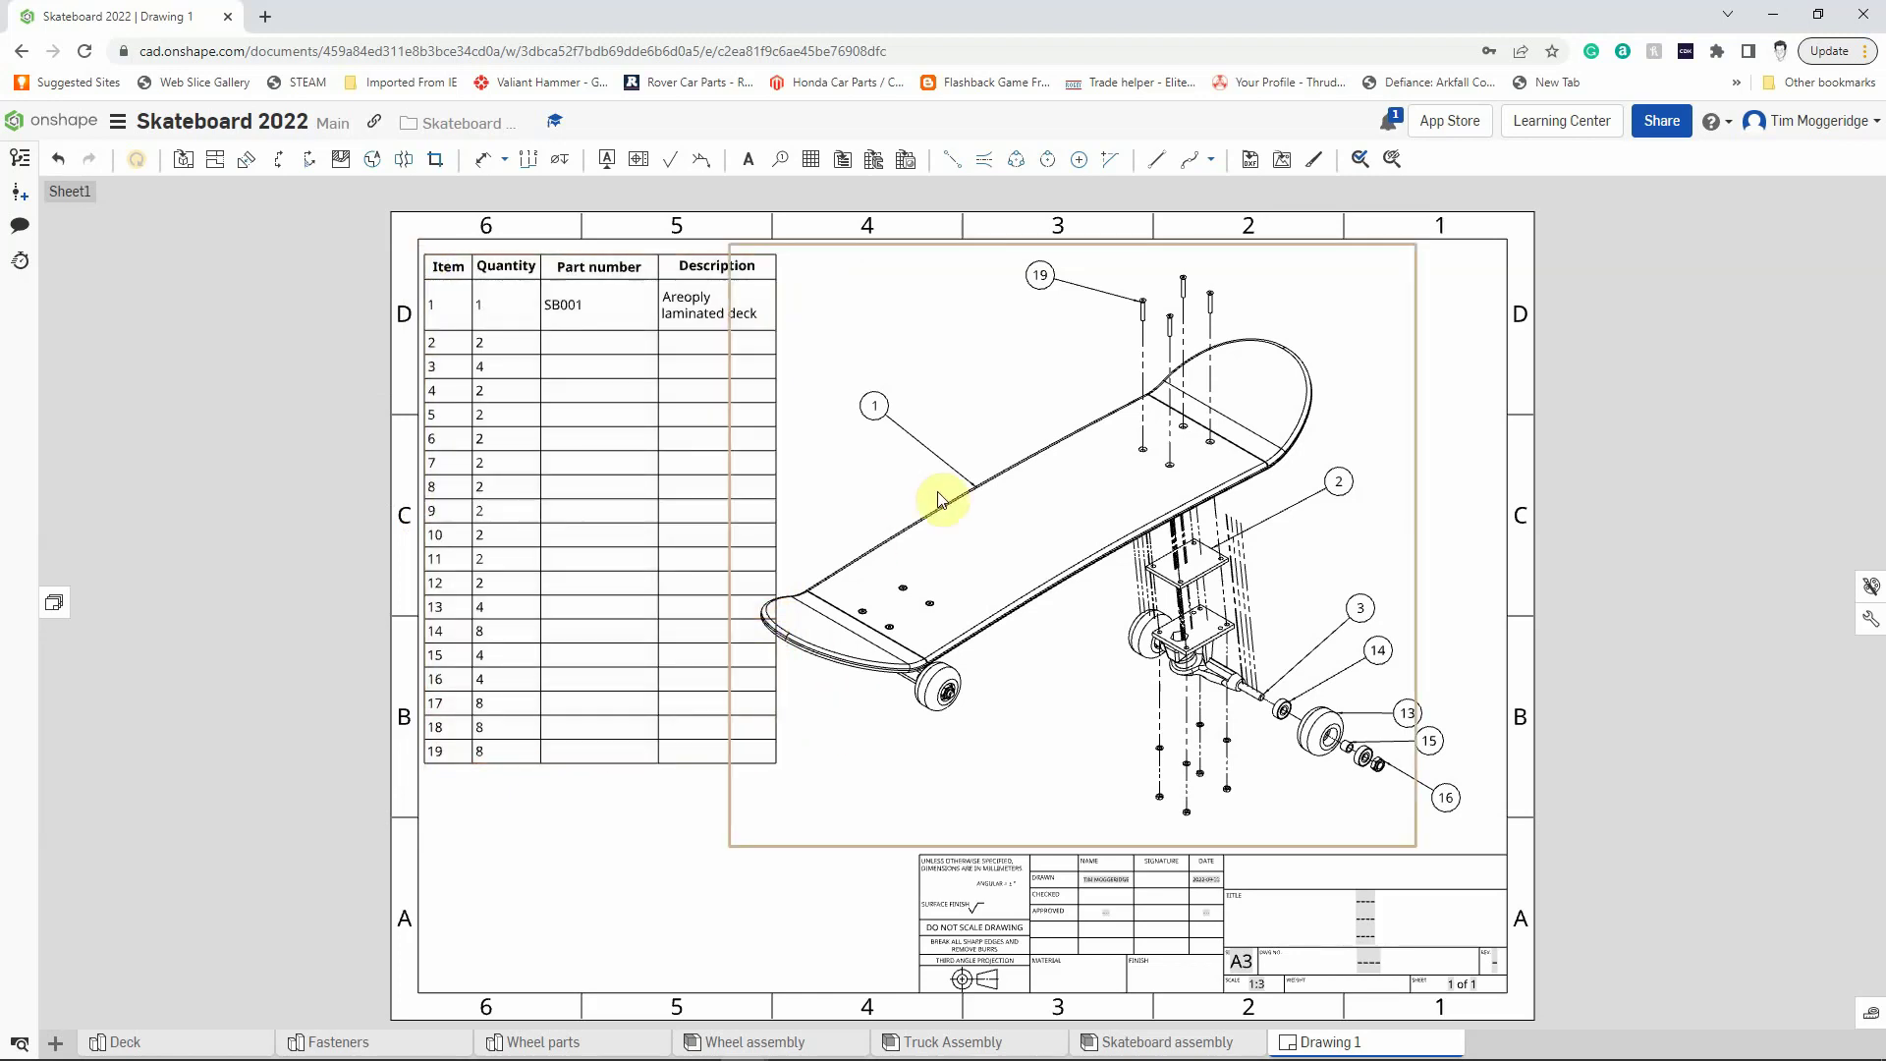
# Step: Move the exploded skateboard view slightly to the right, clear of the widened BOM table, and deselect it
pyautogui.click(795, 846)
pyautogui.moveTo(798, 846); pyautogui.dragTo(842, 854)
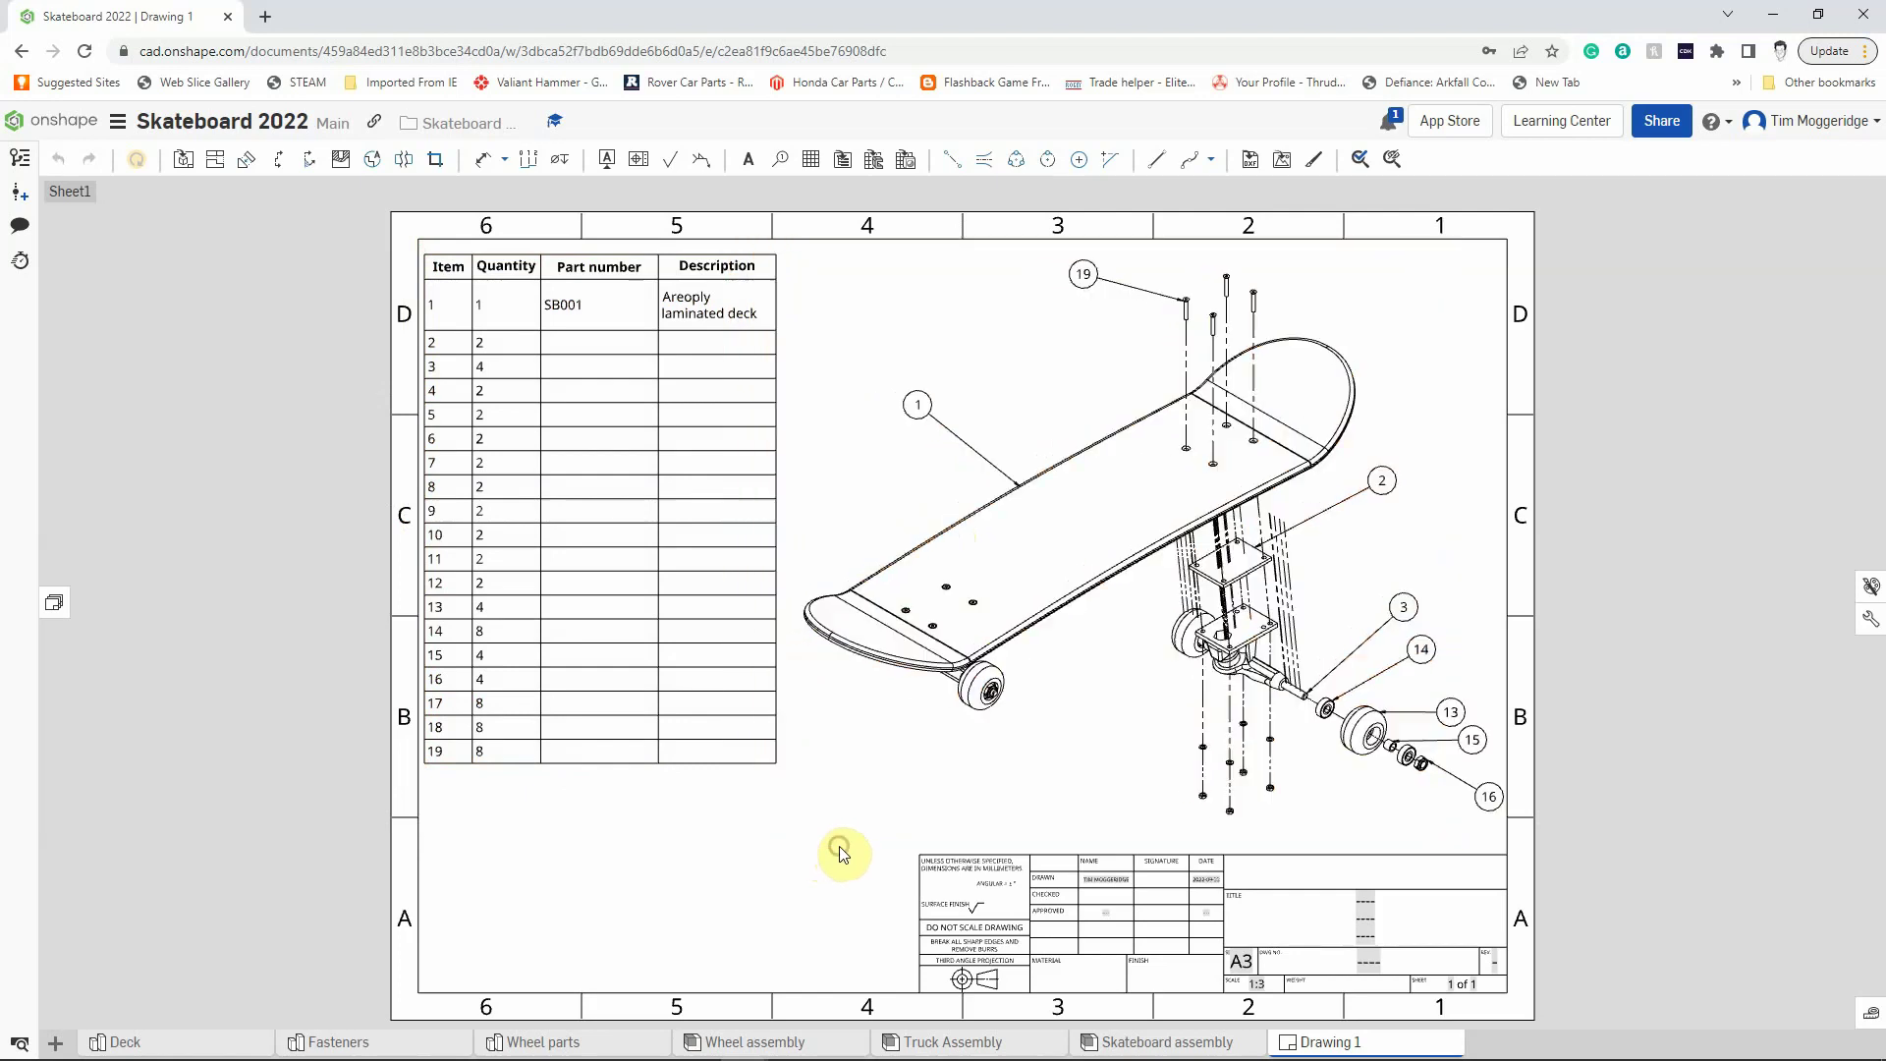
pyautogui.click(698, 894)
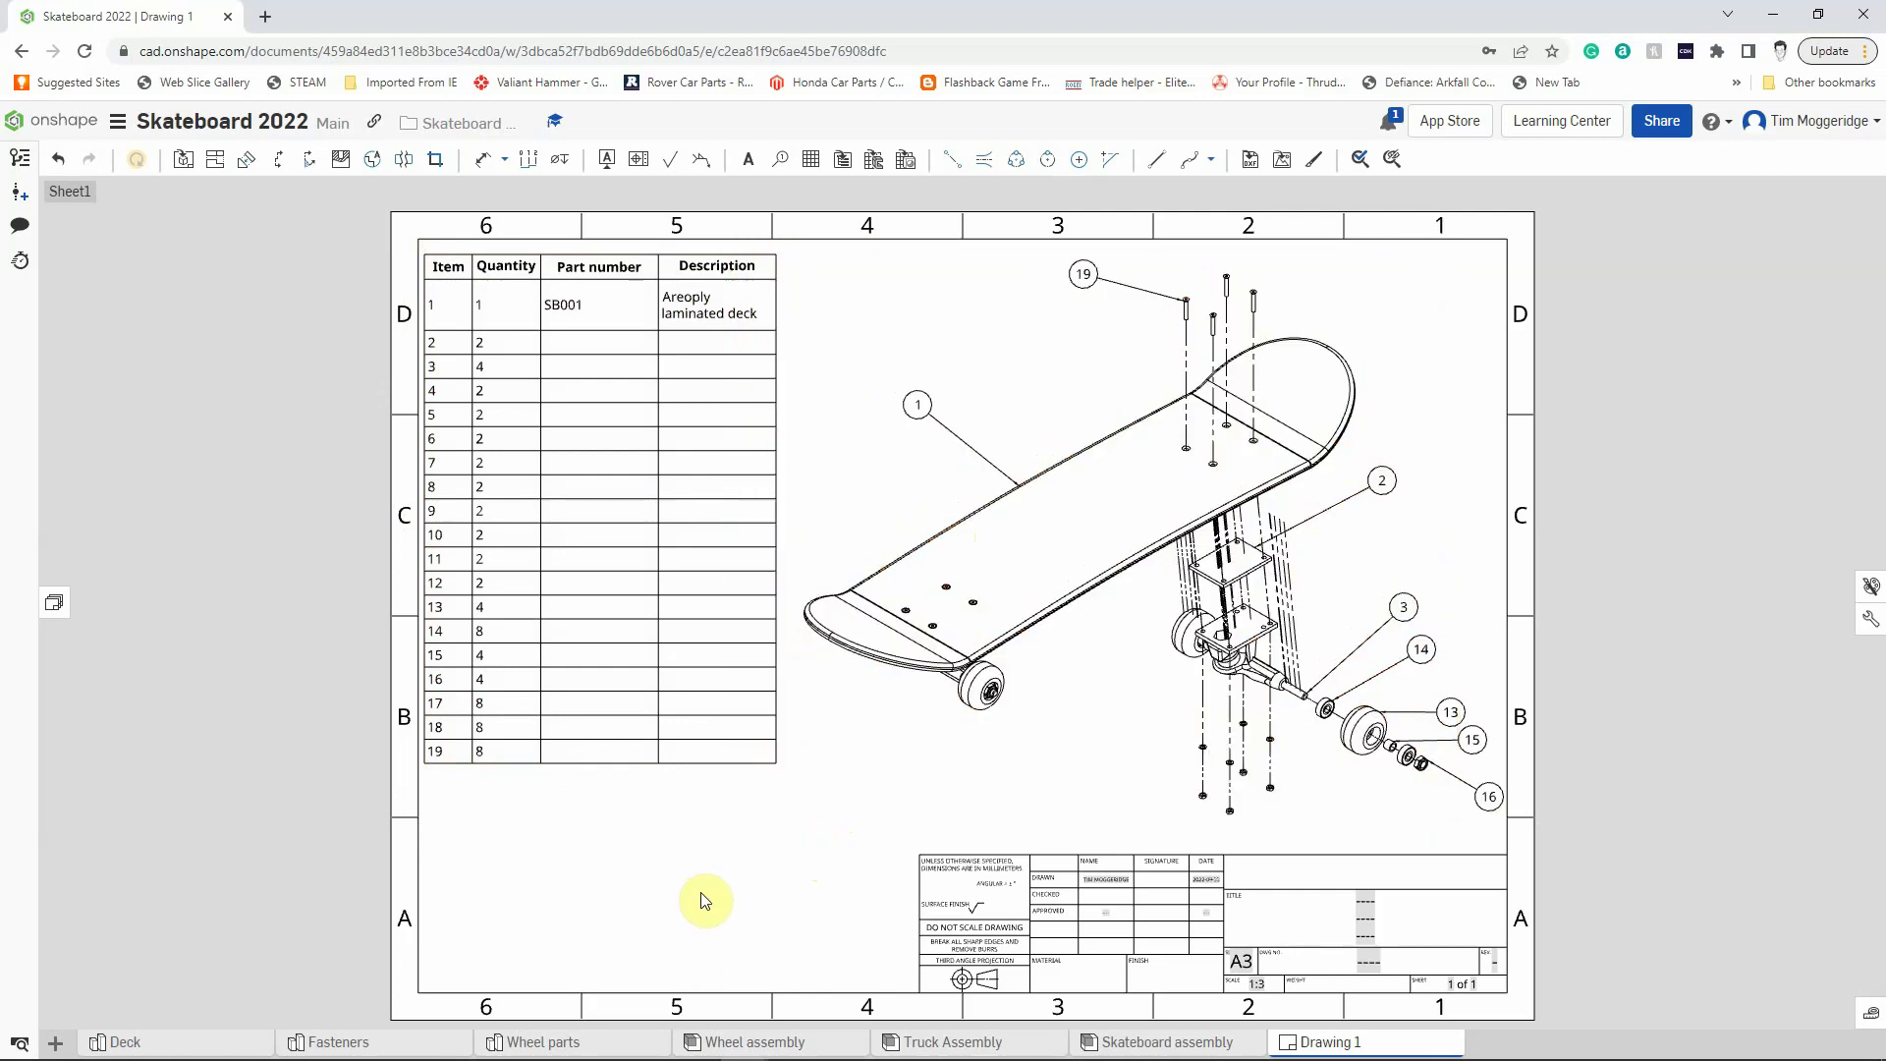